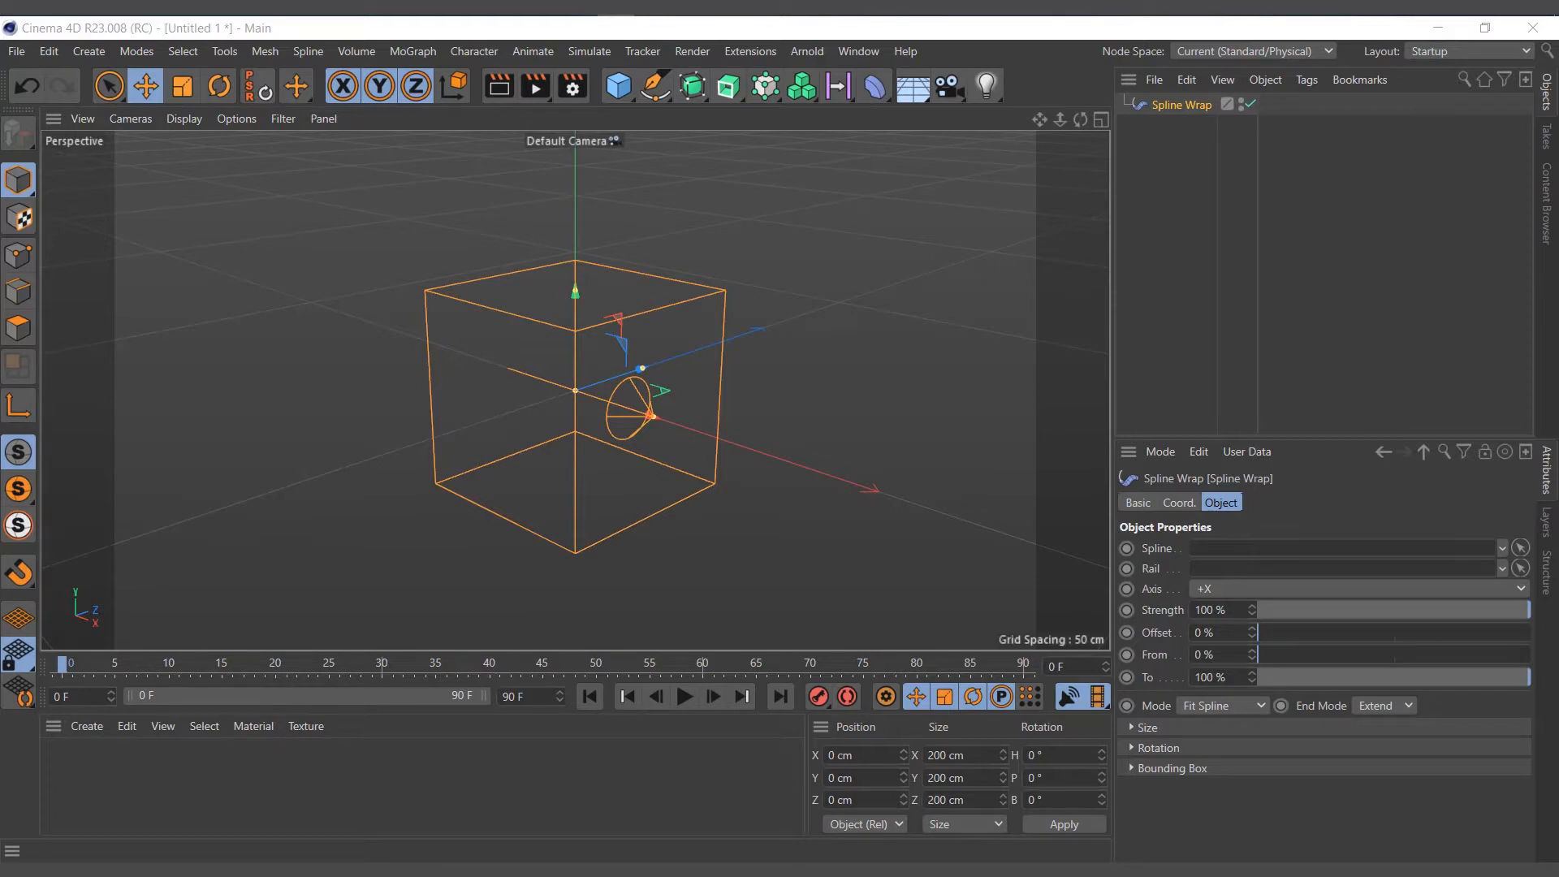
Delete the existing Spline Wrap object and add a cylinder primitive to the scene.
key(Delete)
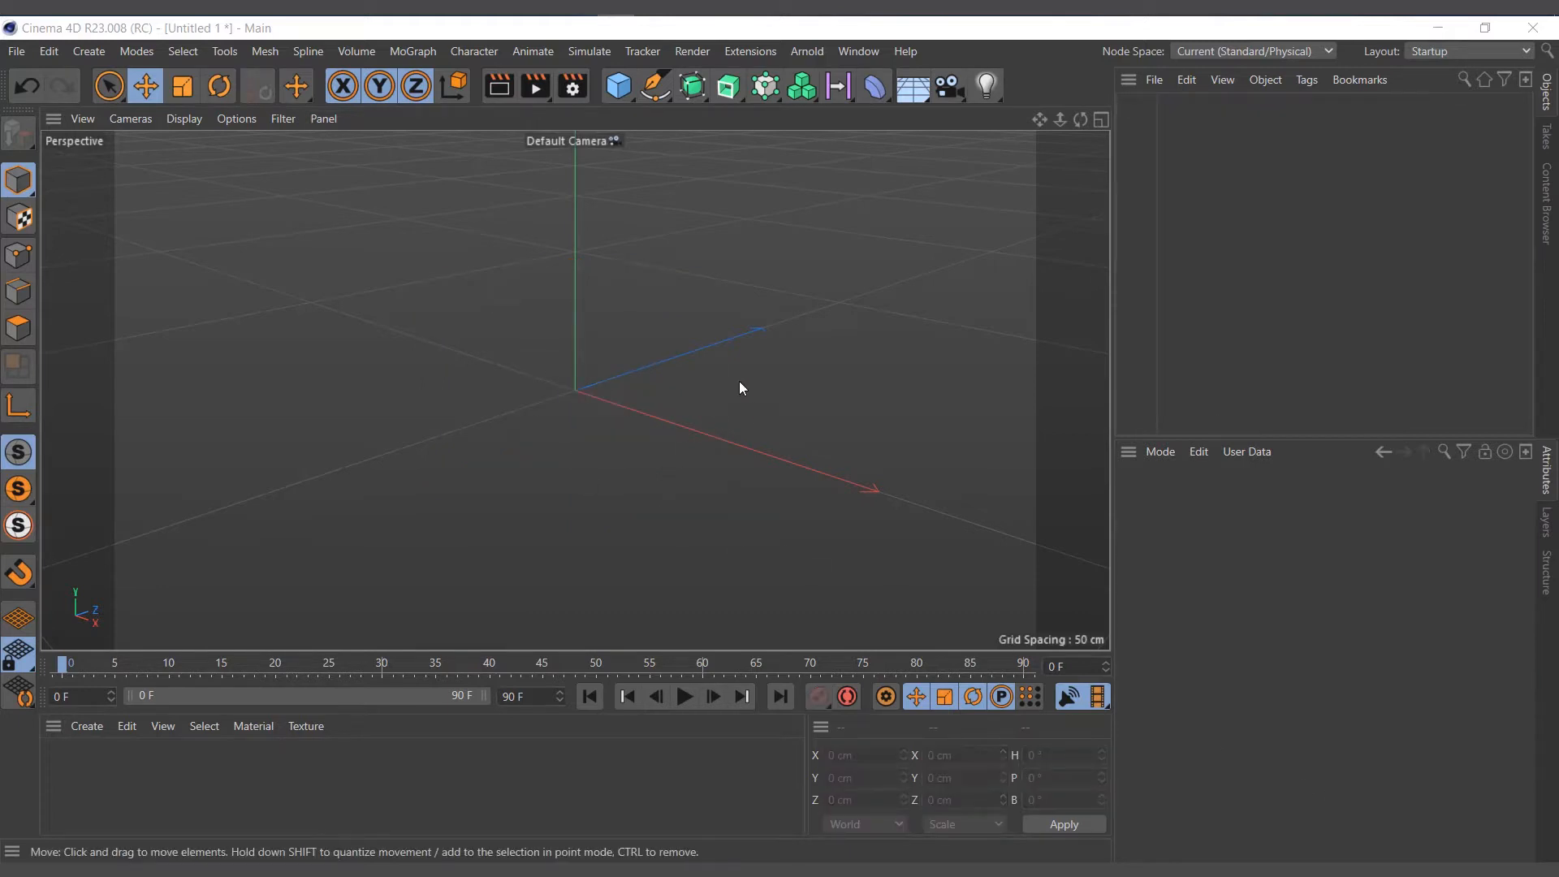
click(618, 85)
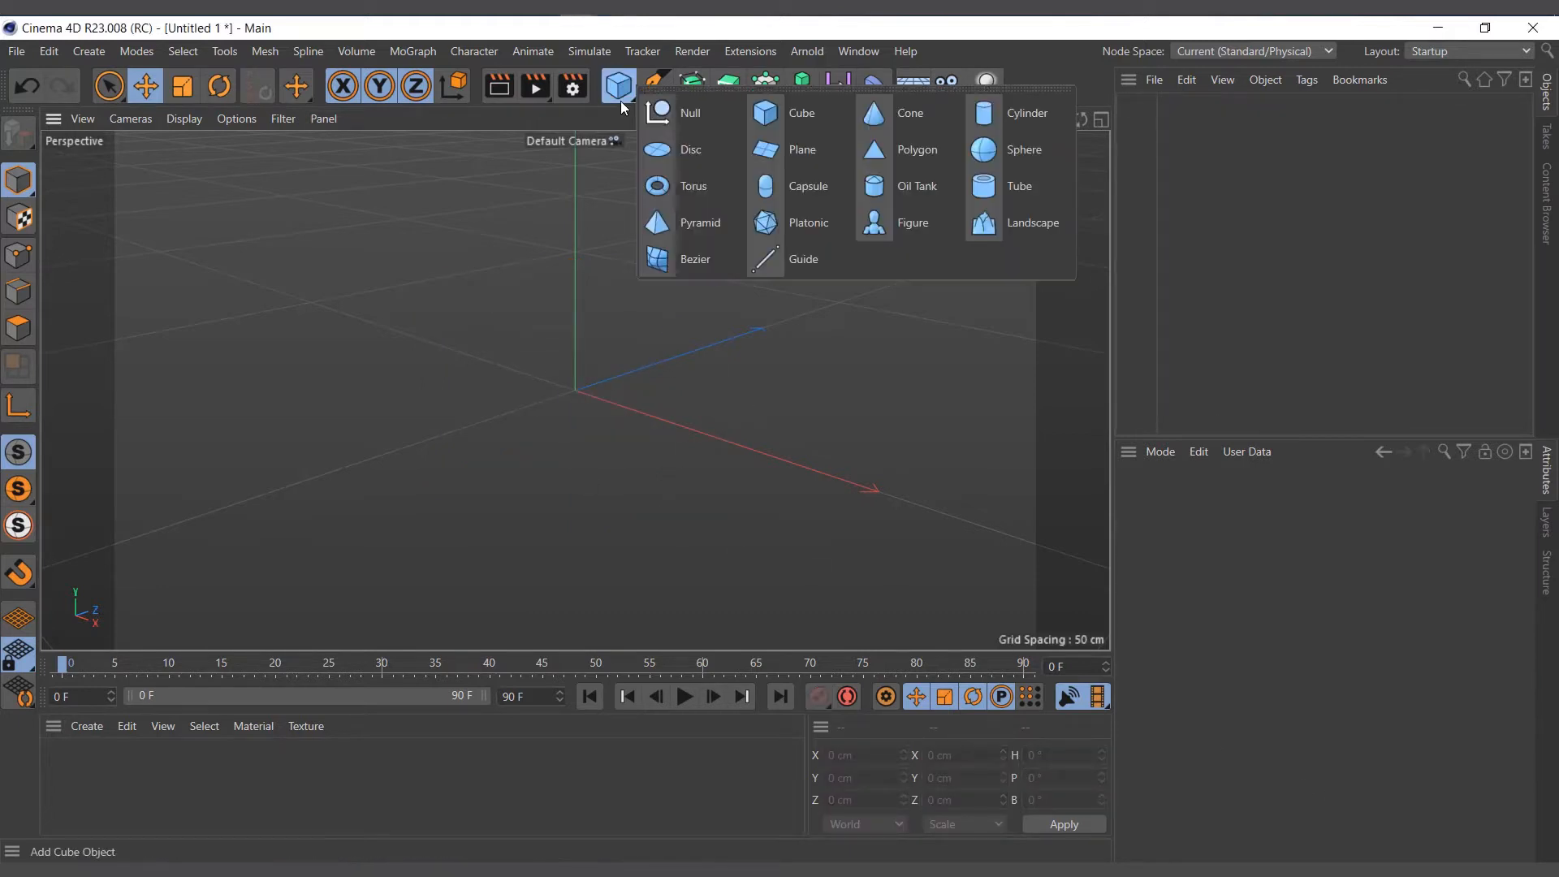
click(1036, 120)
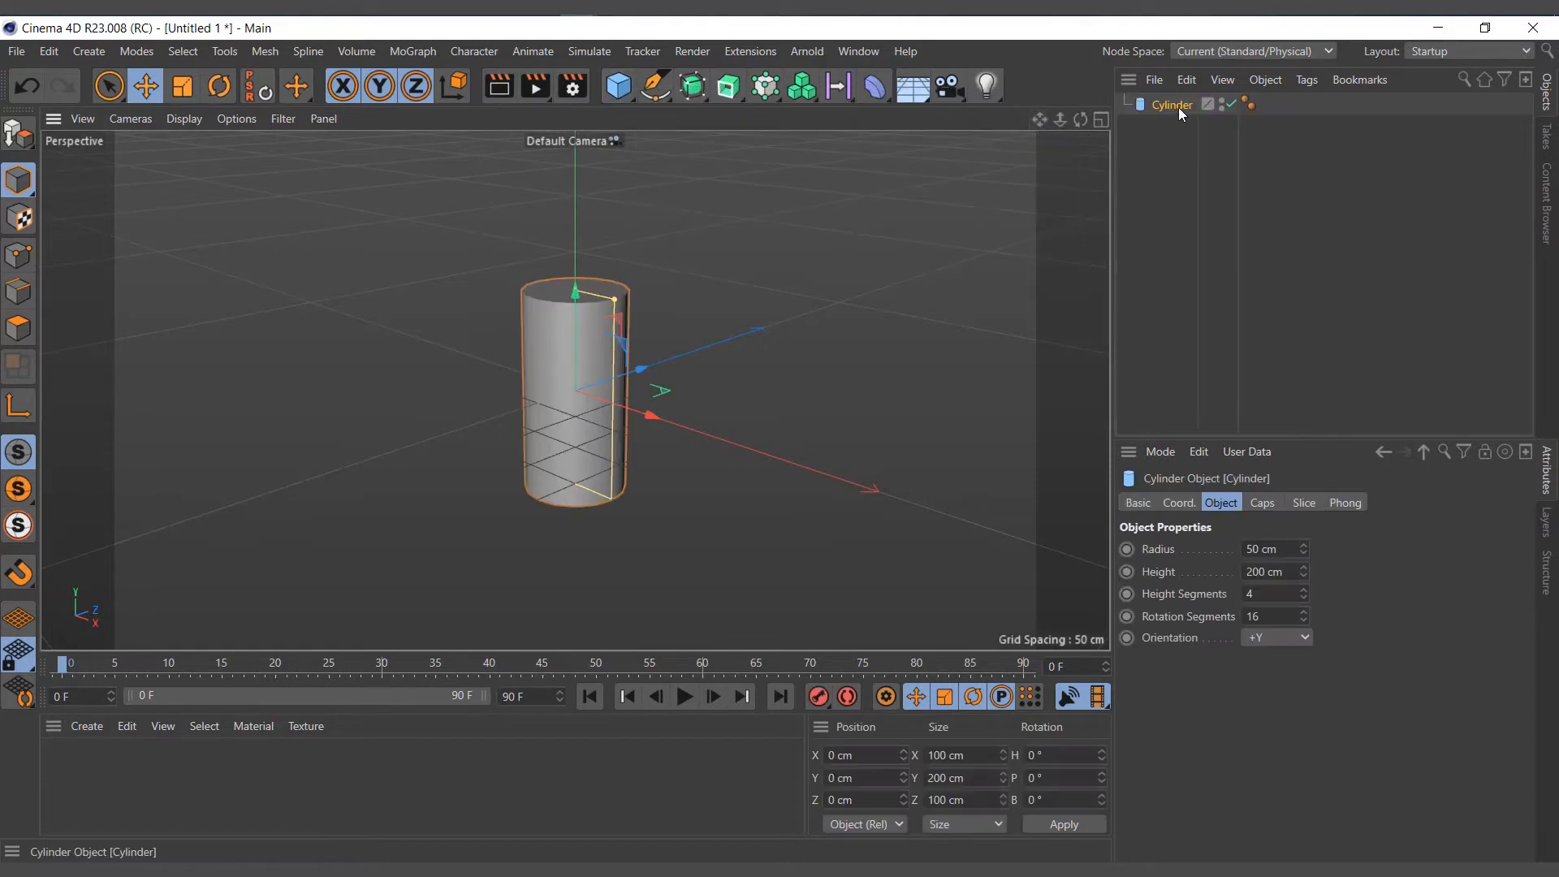
Set the viewport display to Gouraud Shading (Lines) so the cylinder's segments are drawn.
click(181, 120)
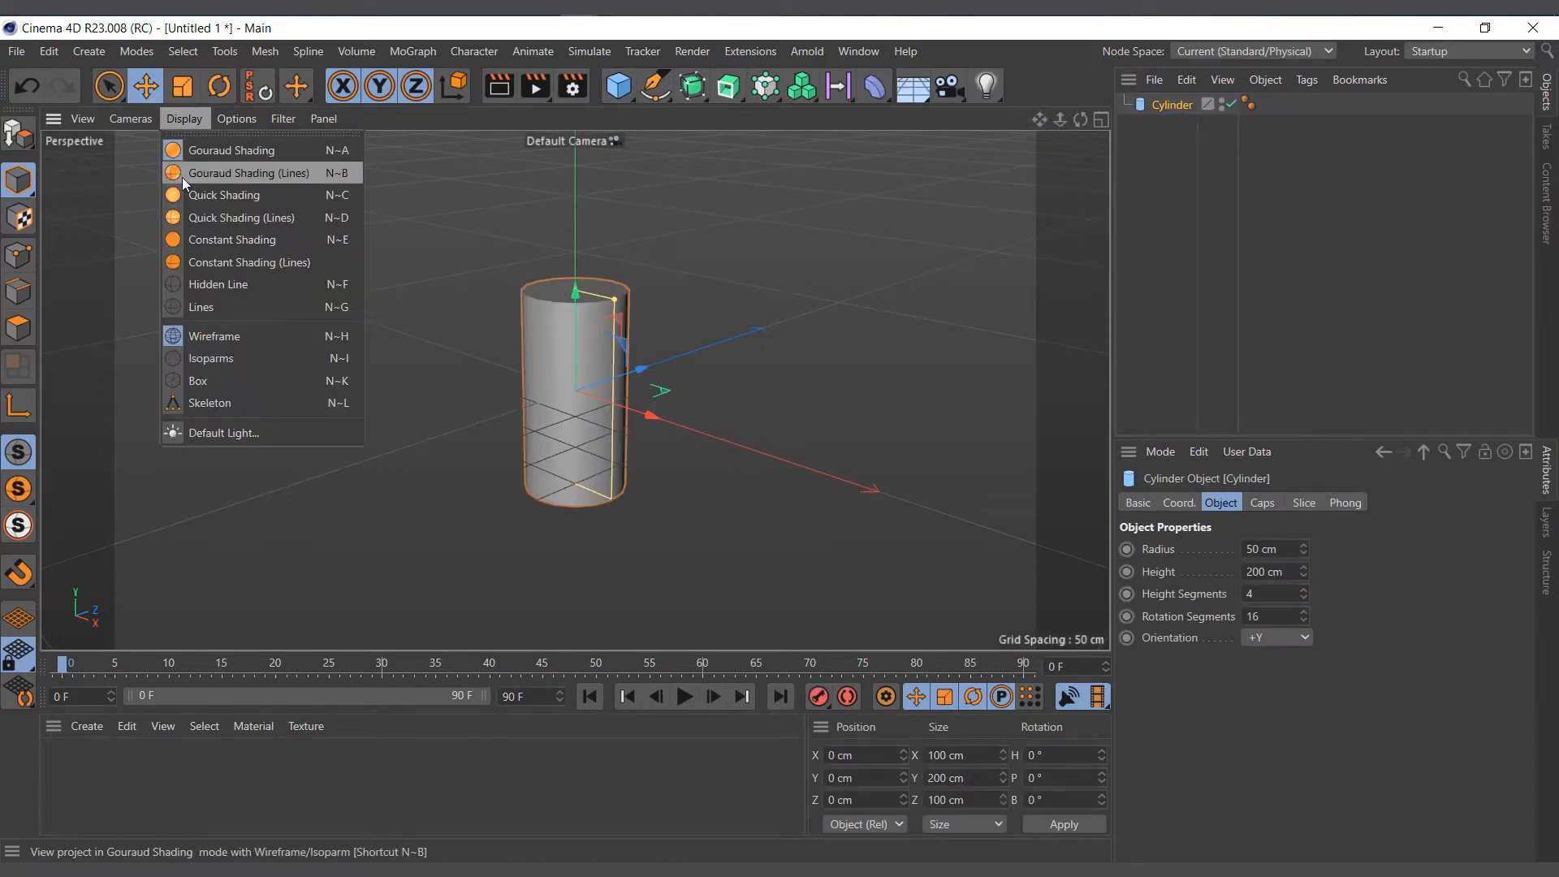
click(184, 174)
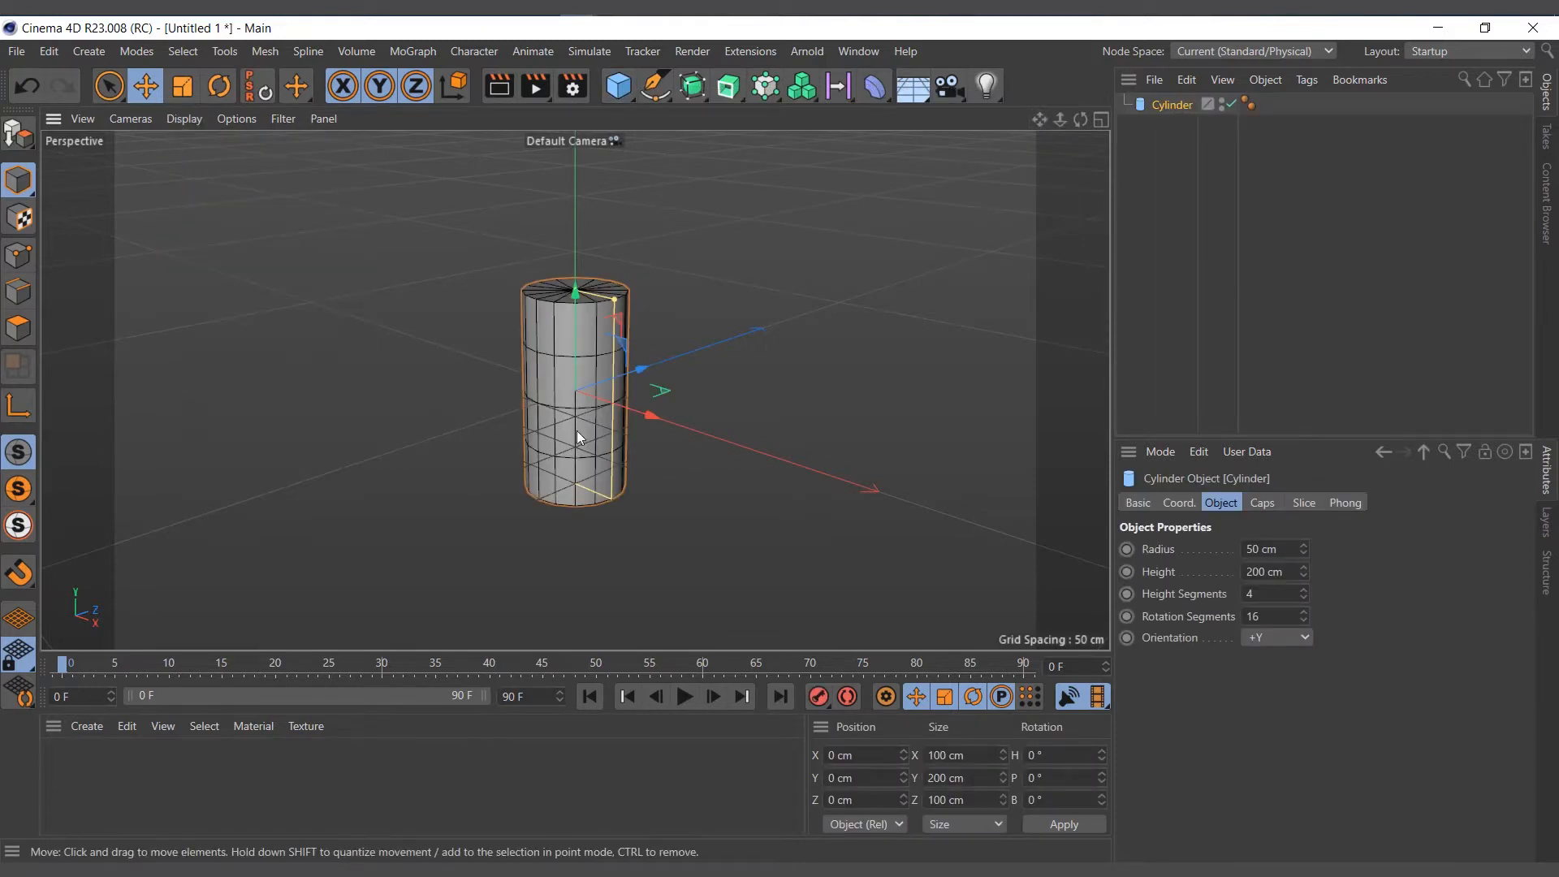
scroll(562, 338, up, 2)
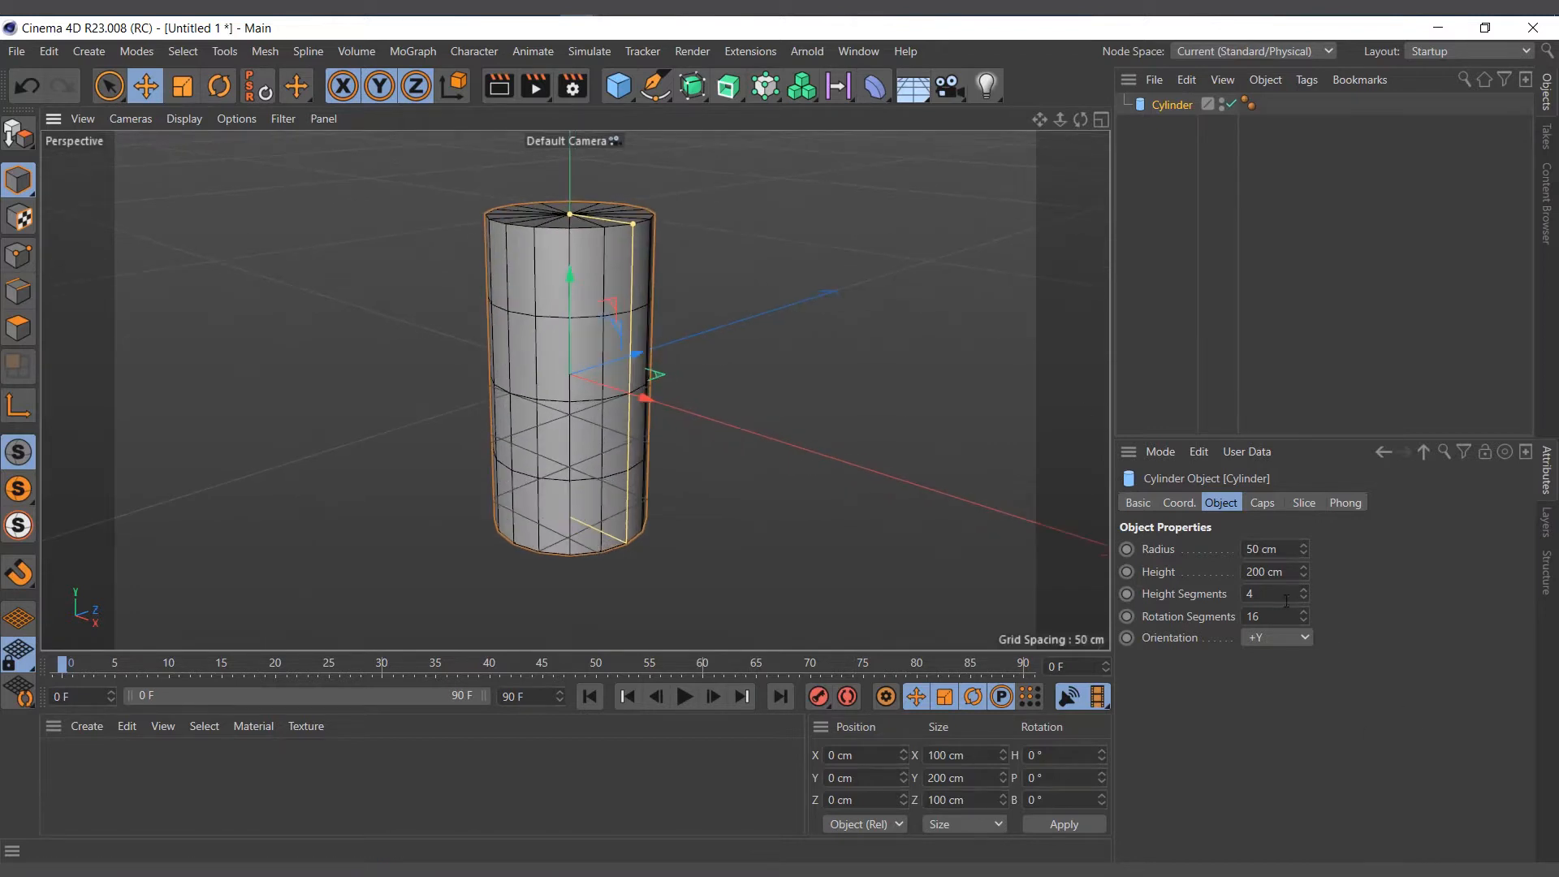
Set the cylinder's height segments to 30.
drag(1303, 592, 1148, 578)
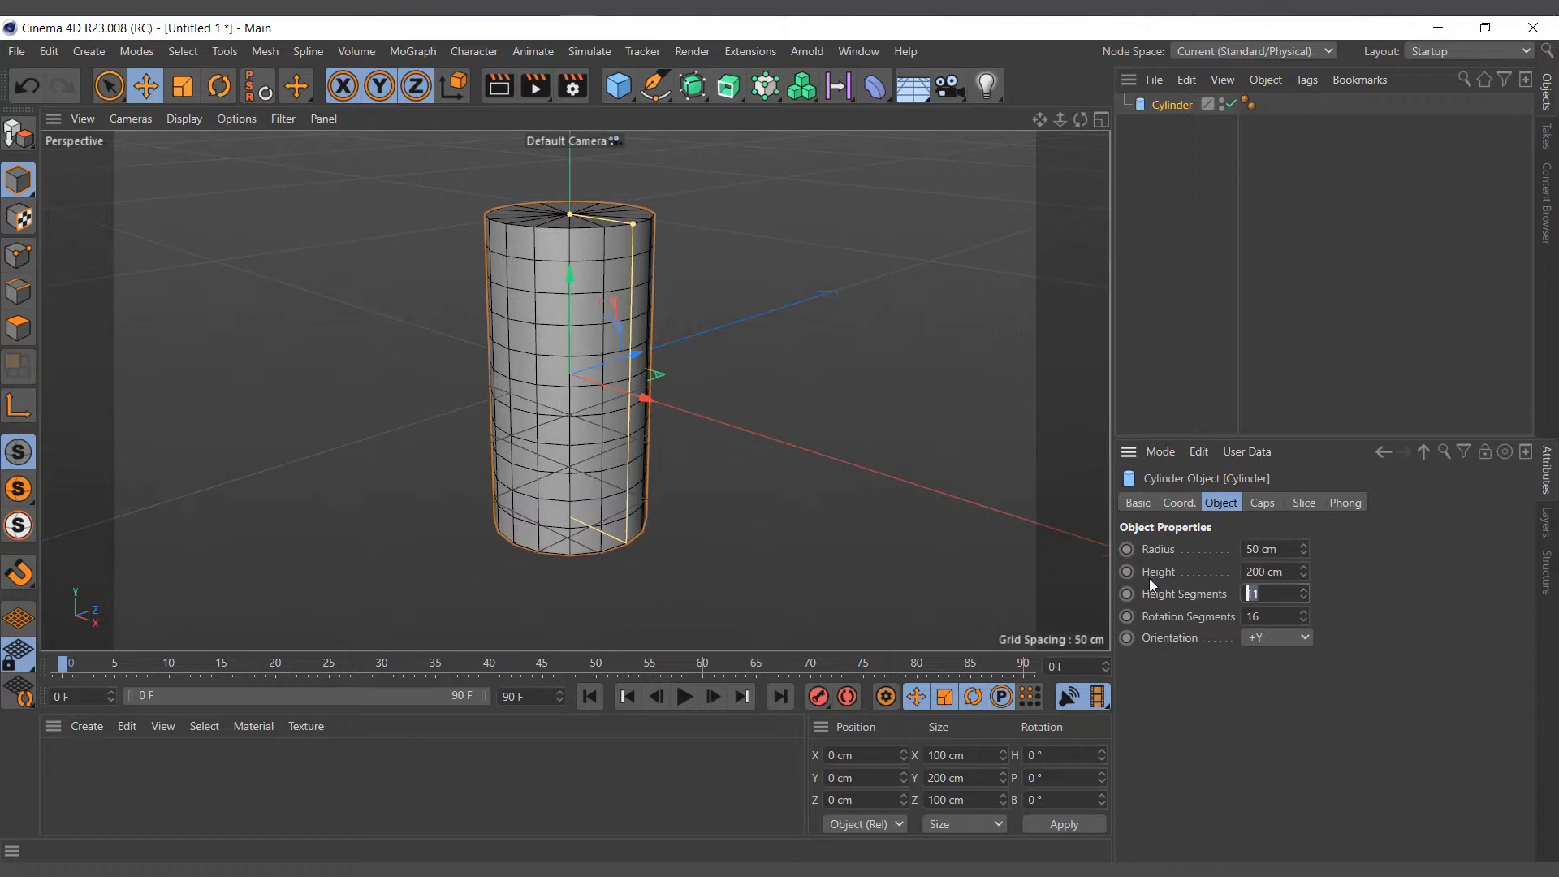
text(30)
key(Return)
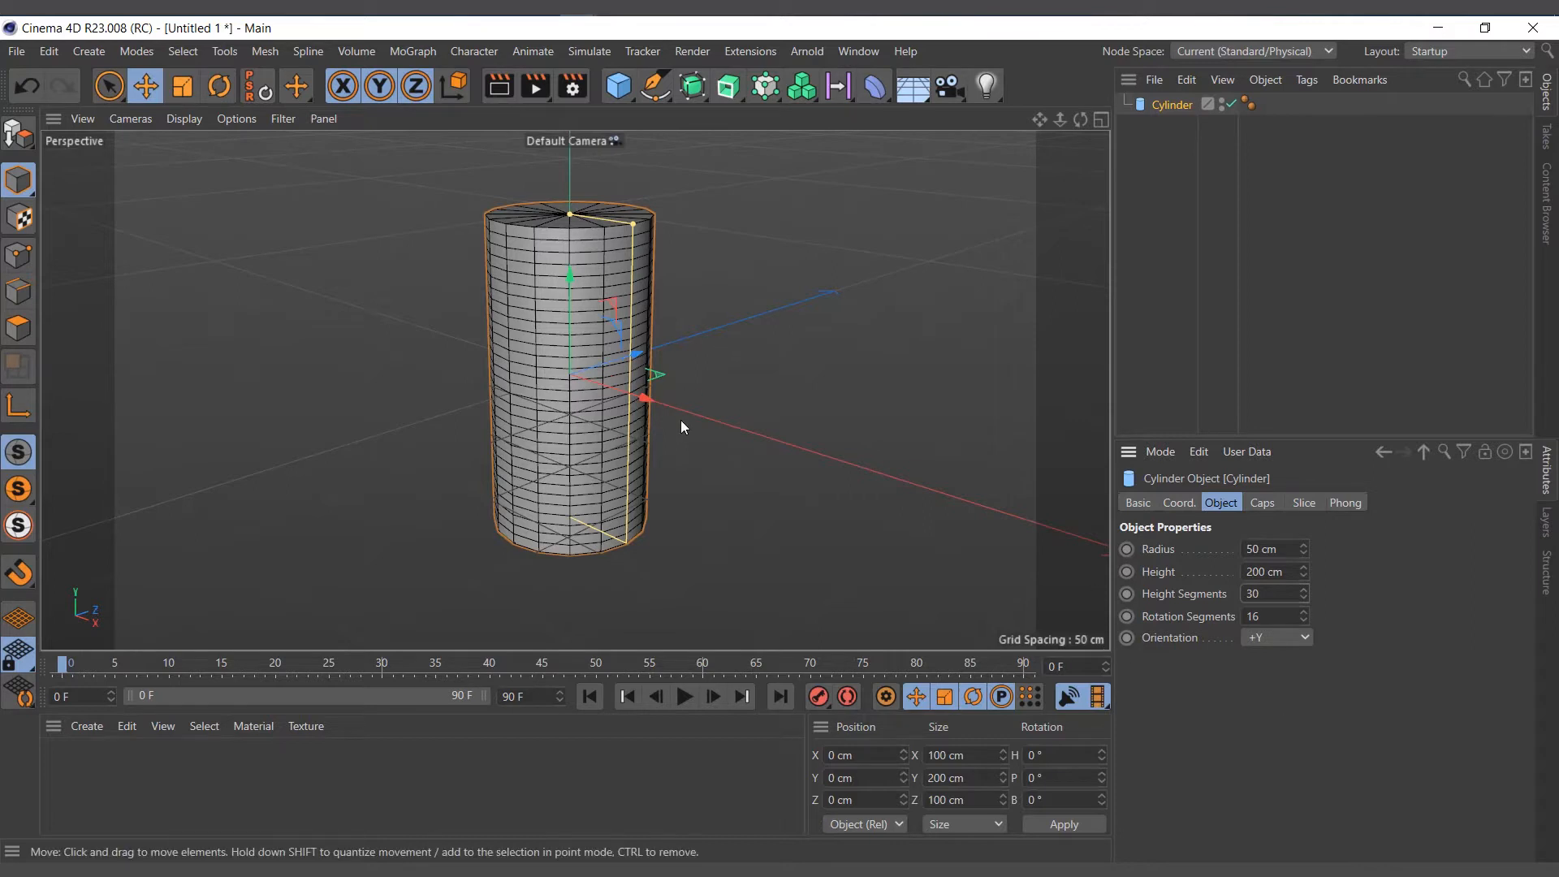
Add a Spline Wrap deformer to the scene.
scroll(678, 424, down, 3)
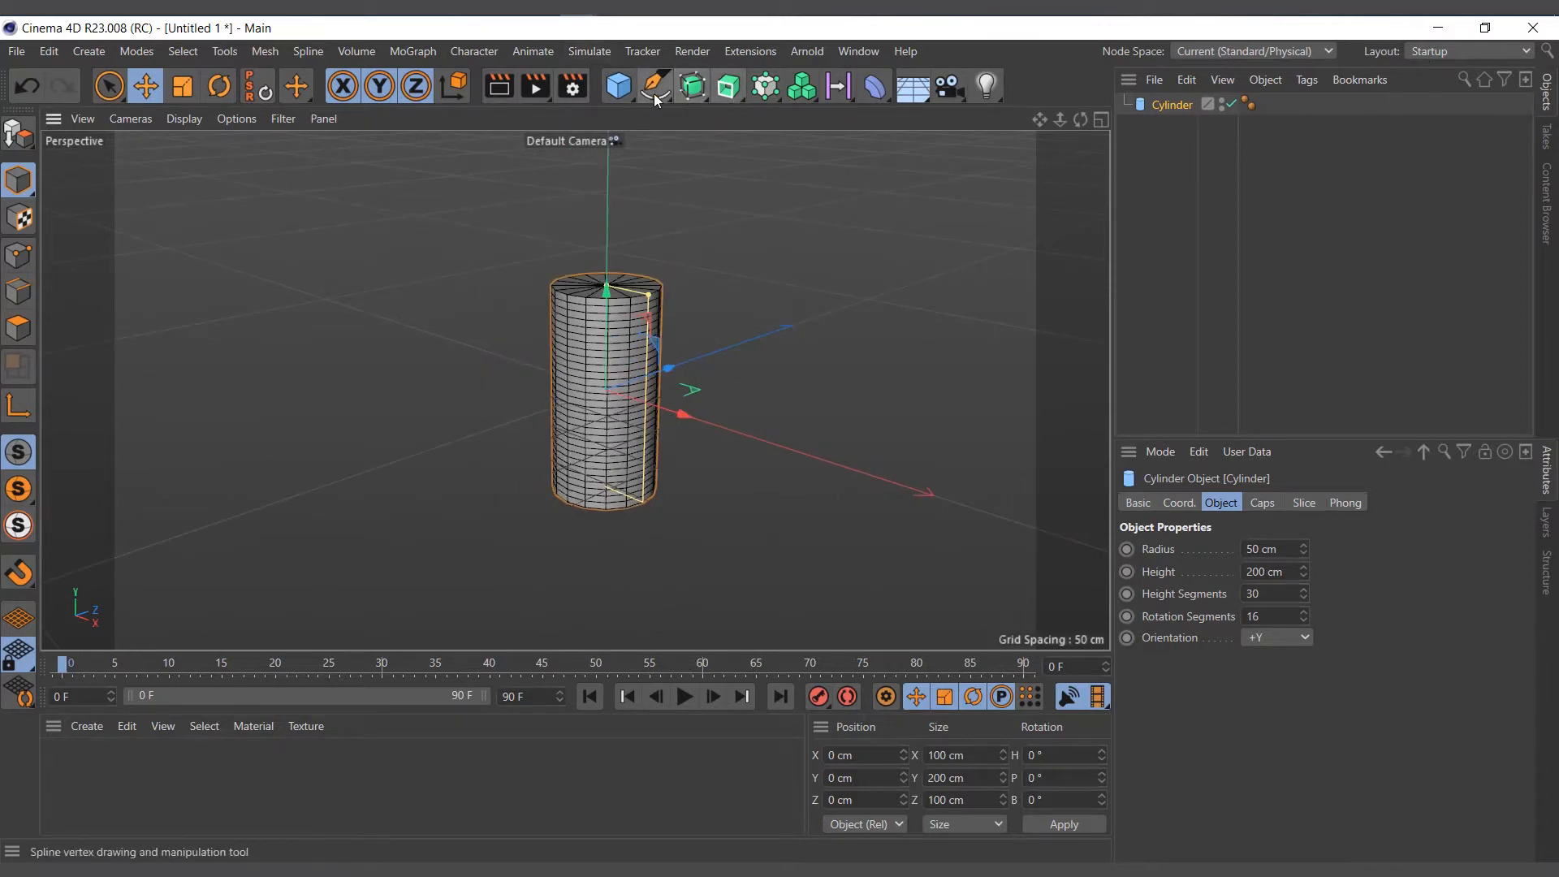
click(875, 88)
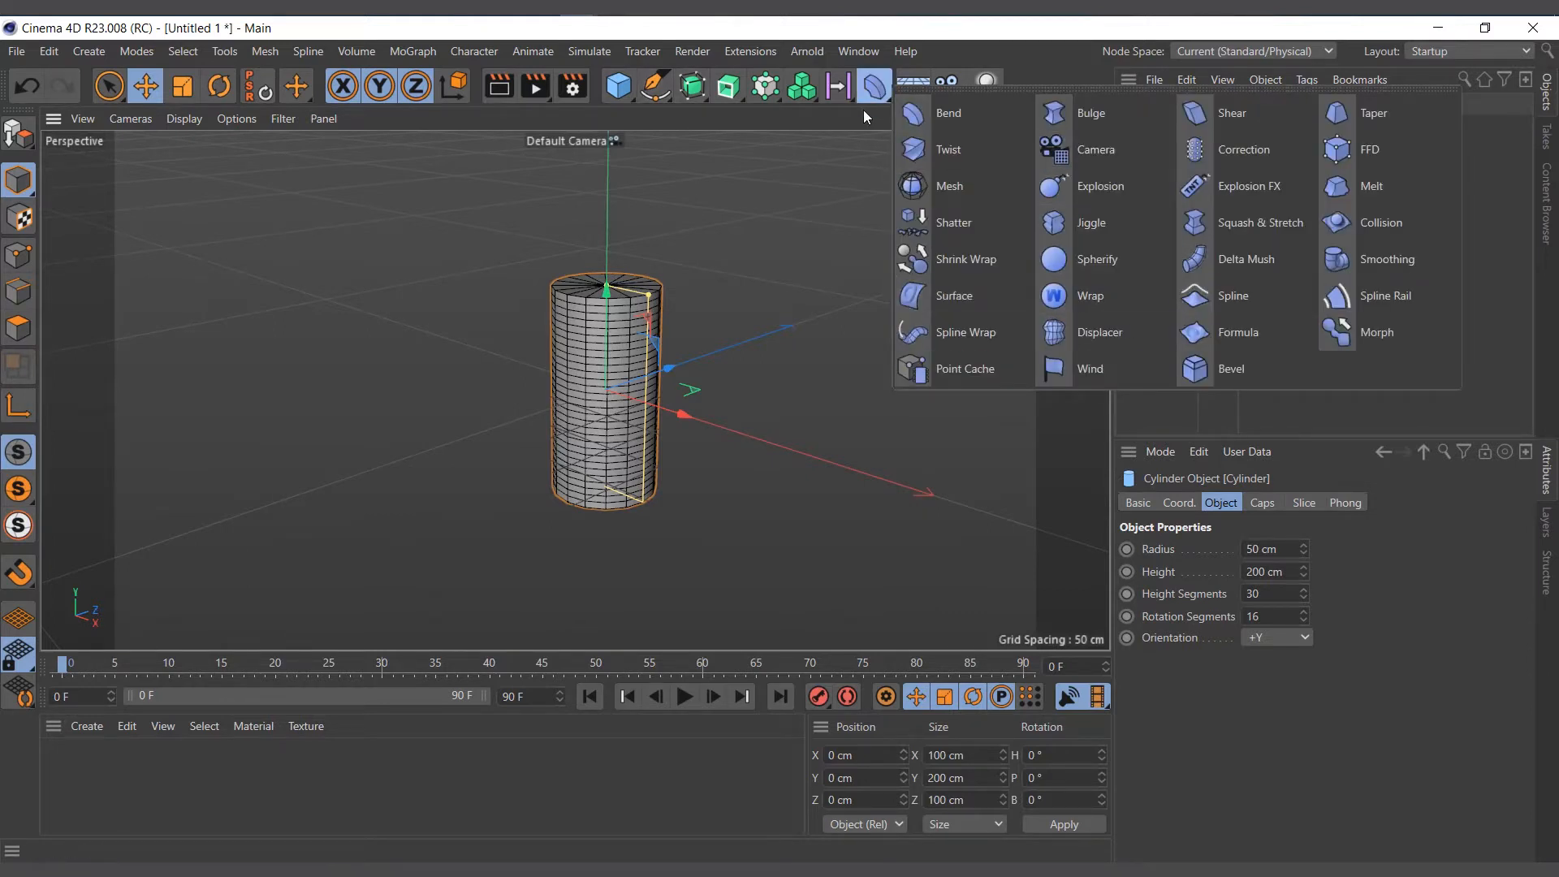
click(960, 333)
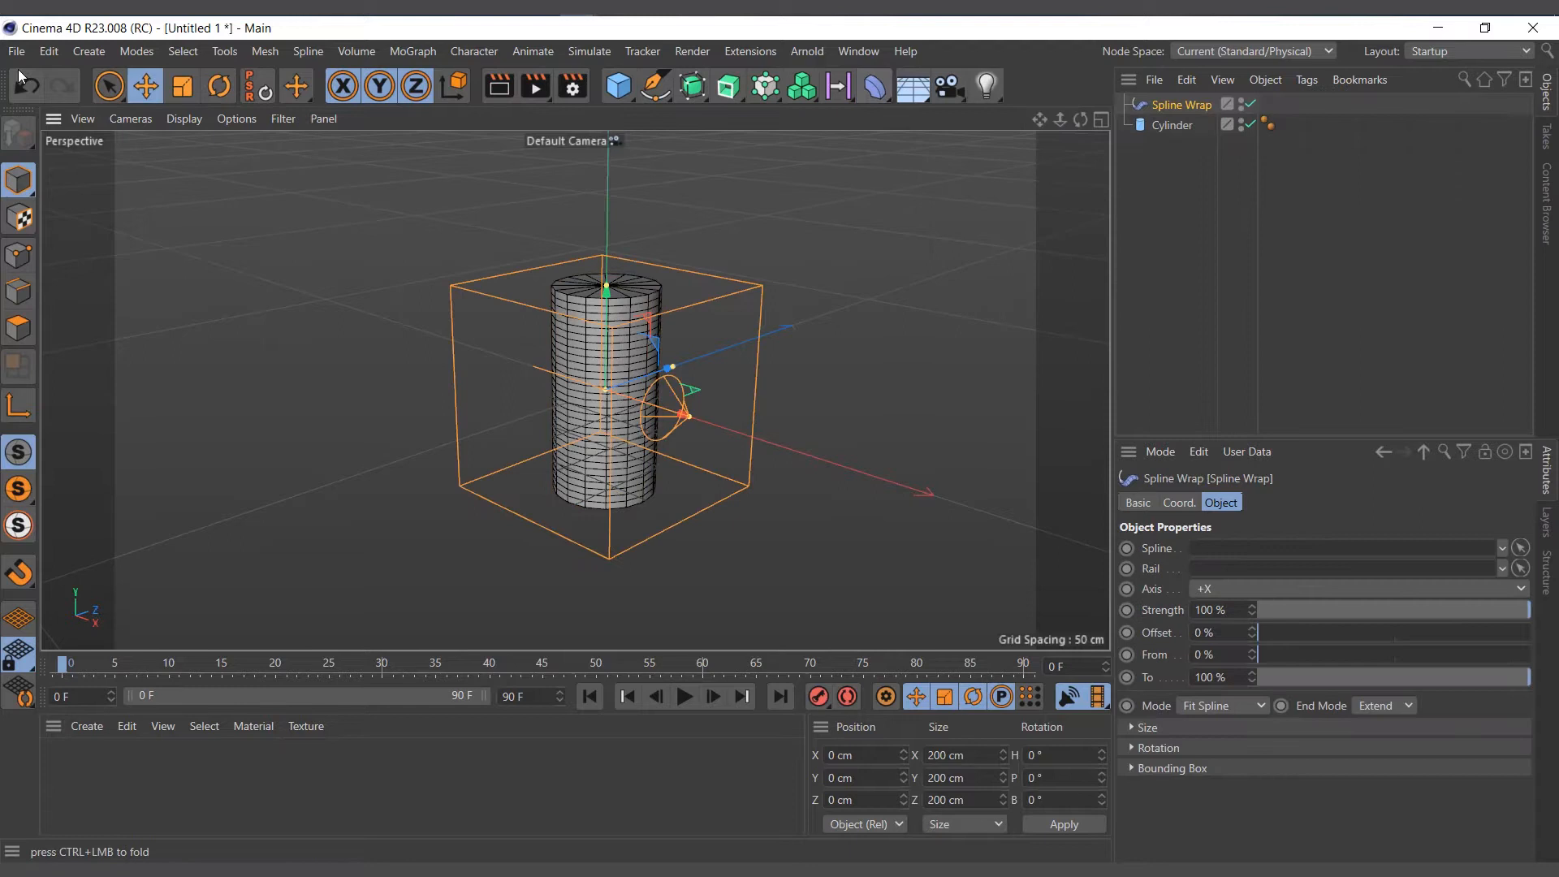
click(84, 52)
mouse_move(114, 163)
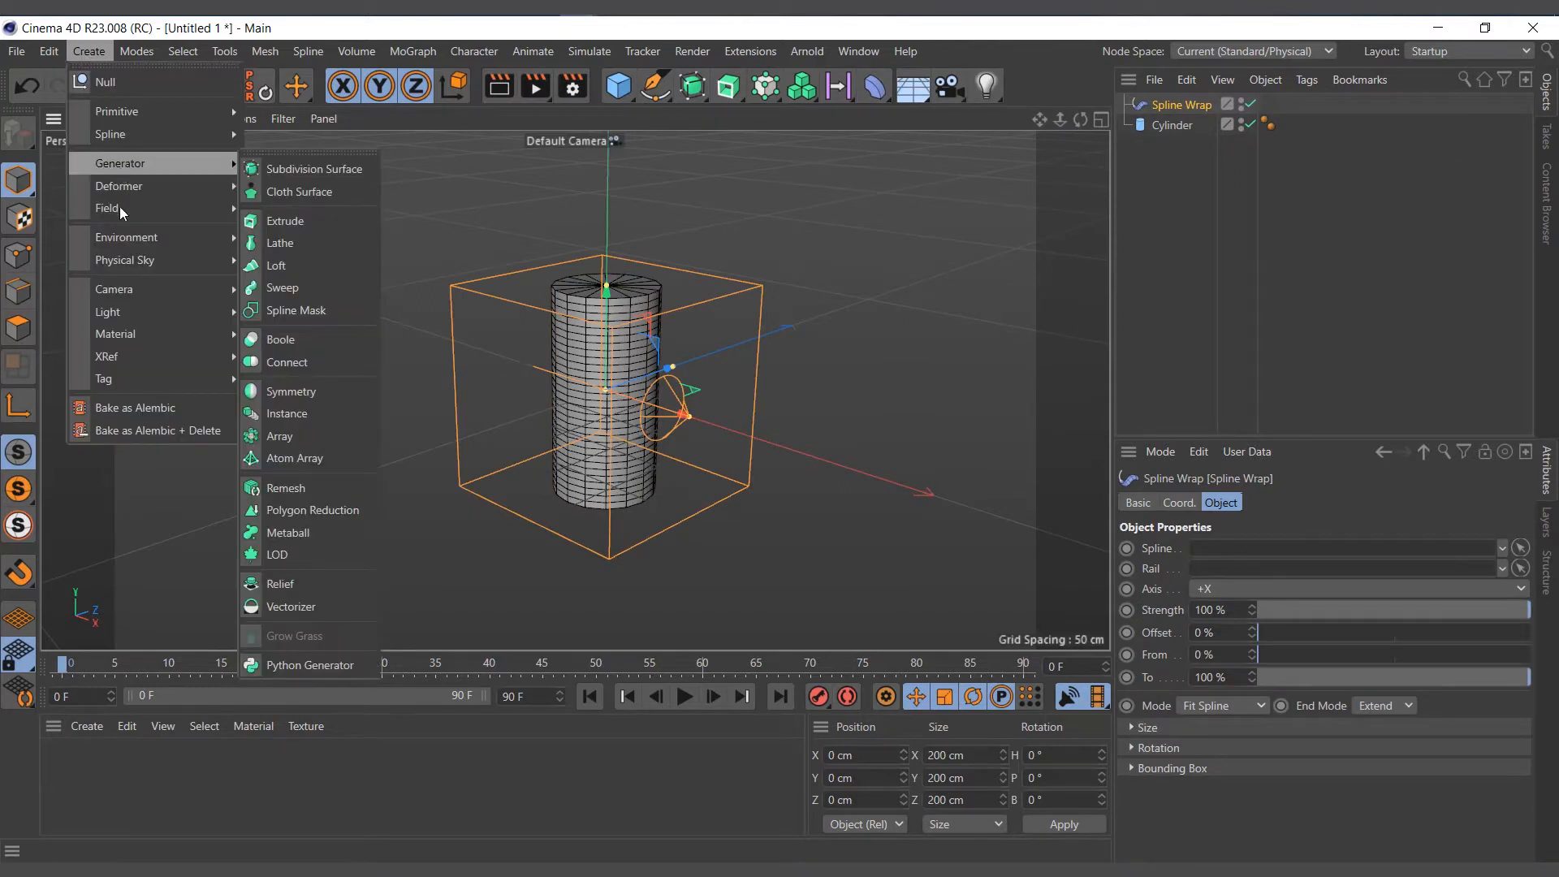
click(87, 53)
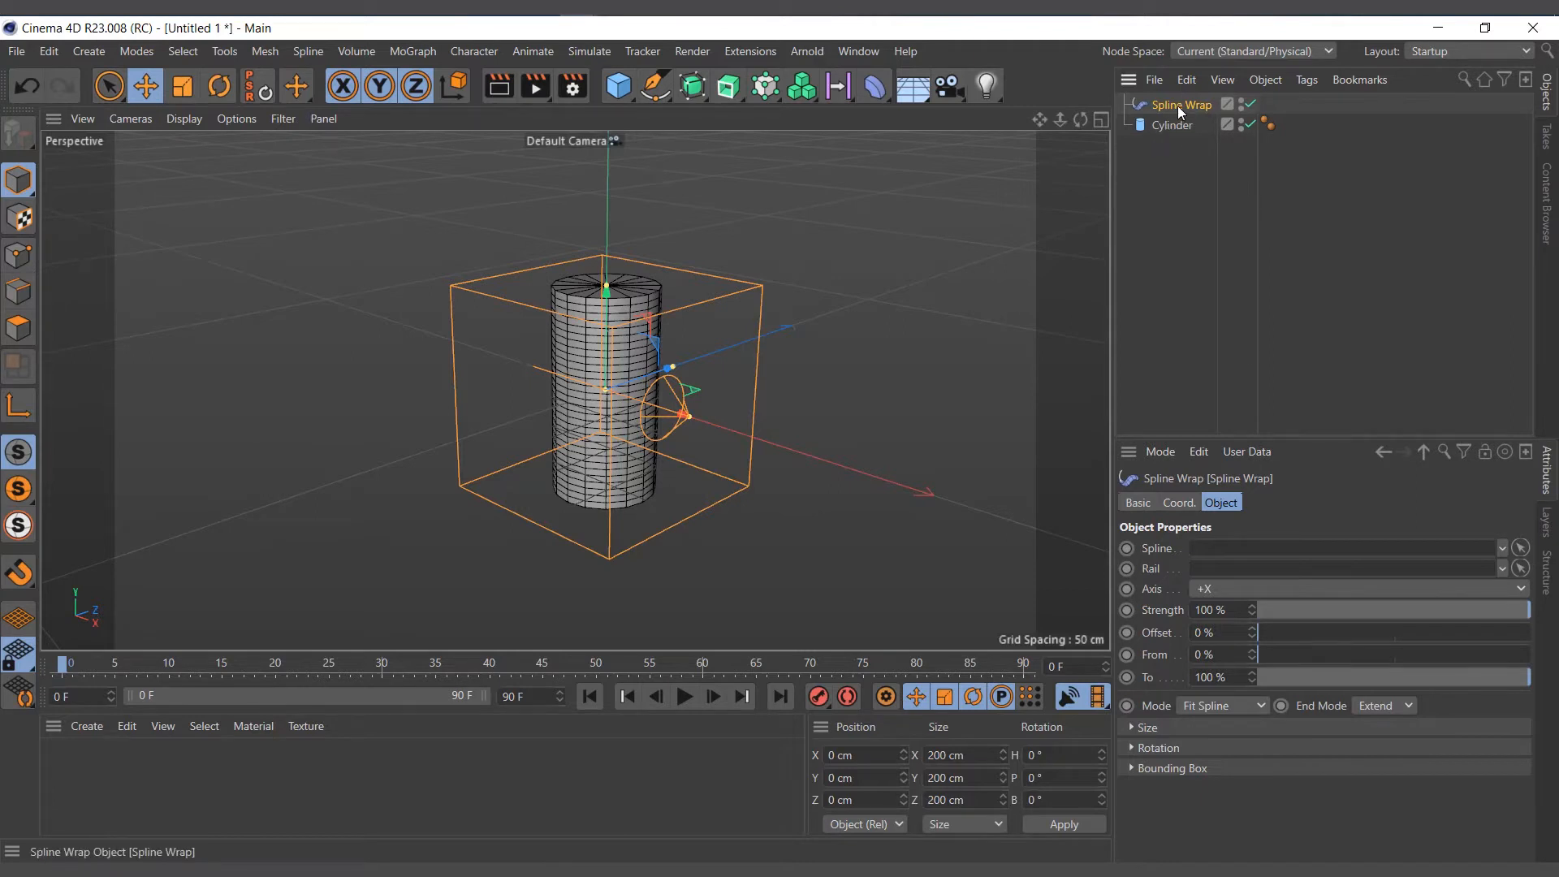
Make the Spline Wrap deformer a child of the Cylinder object.
mouse_move(1178, 106)
mouse_down()
mouse_move(1182, 142)
mouse_move(1180, 124)
mouse_up()
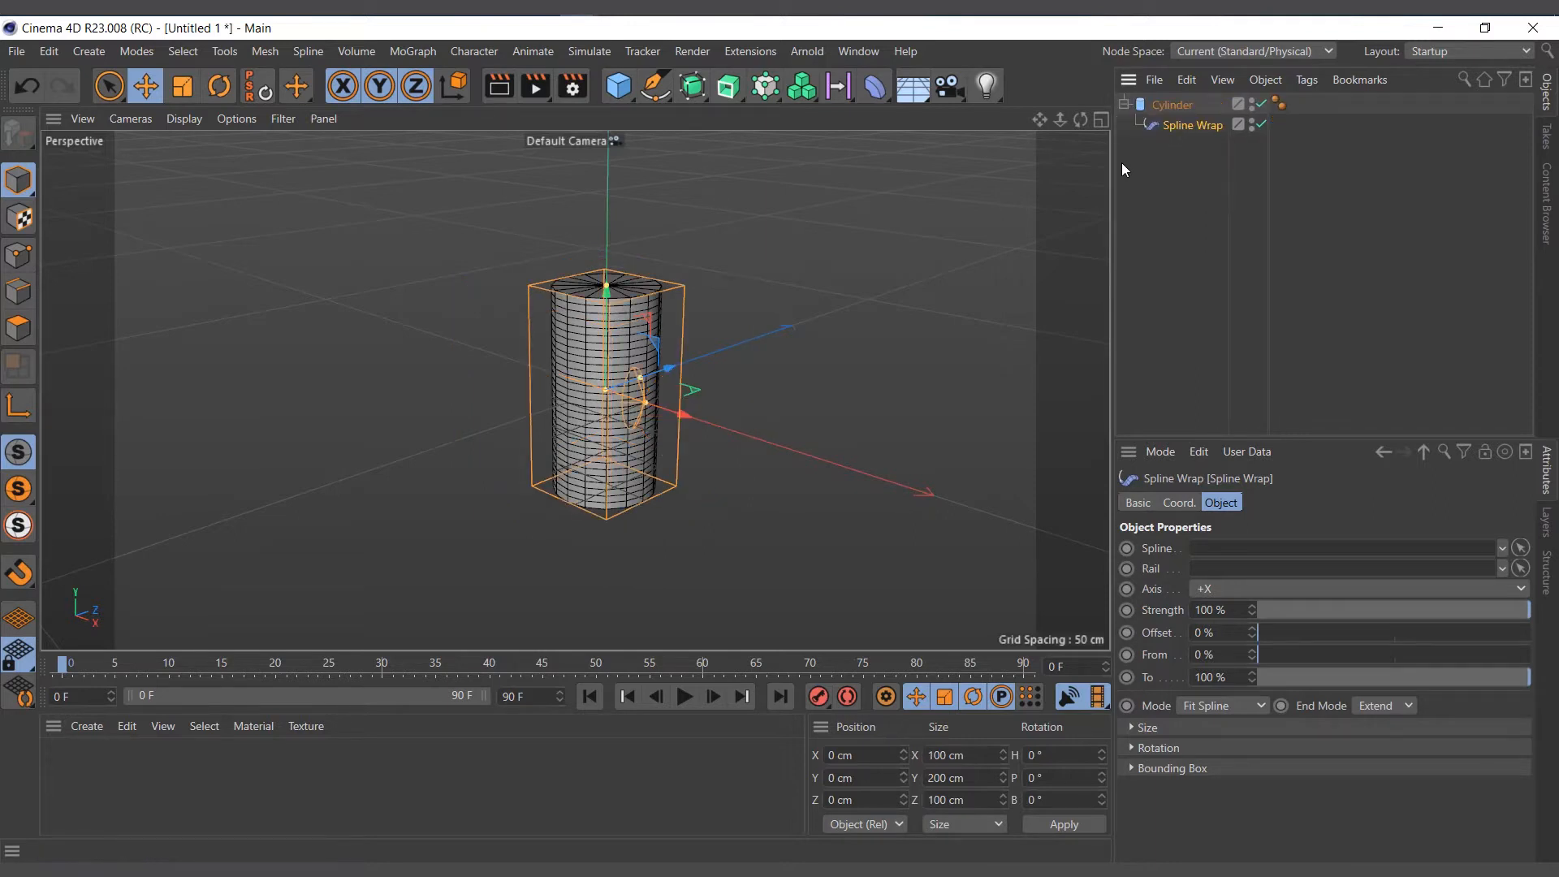
scroll(516, 447, up, 2)
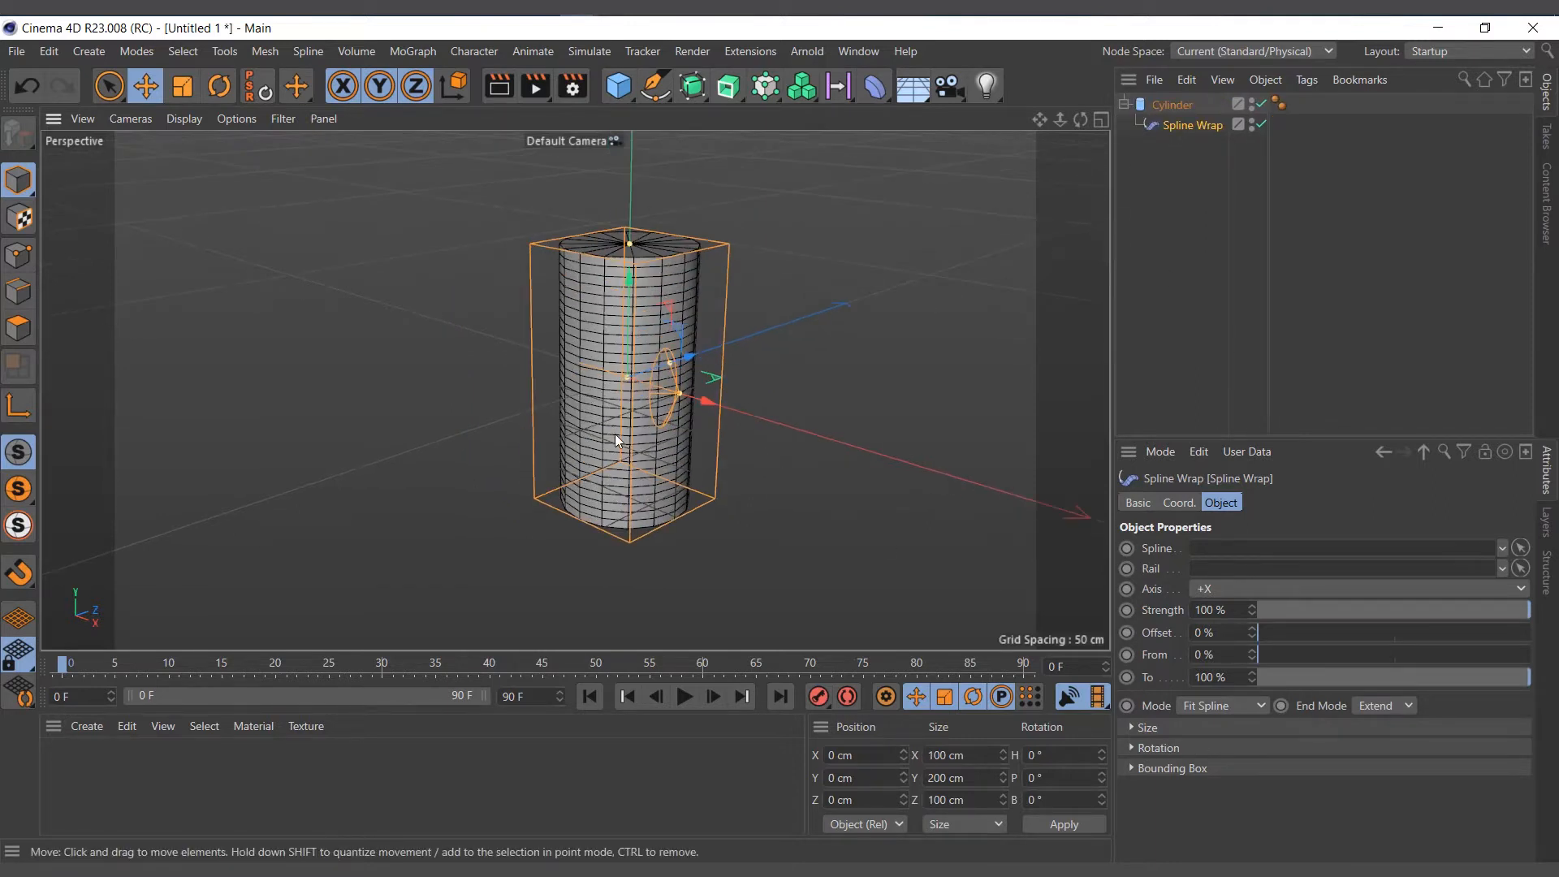
scroll(544, 387, down, 2)
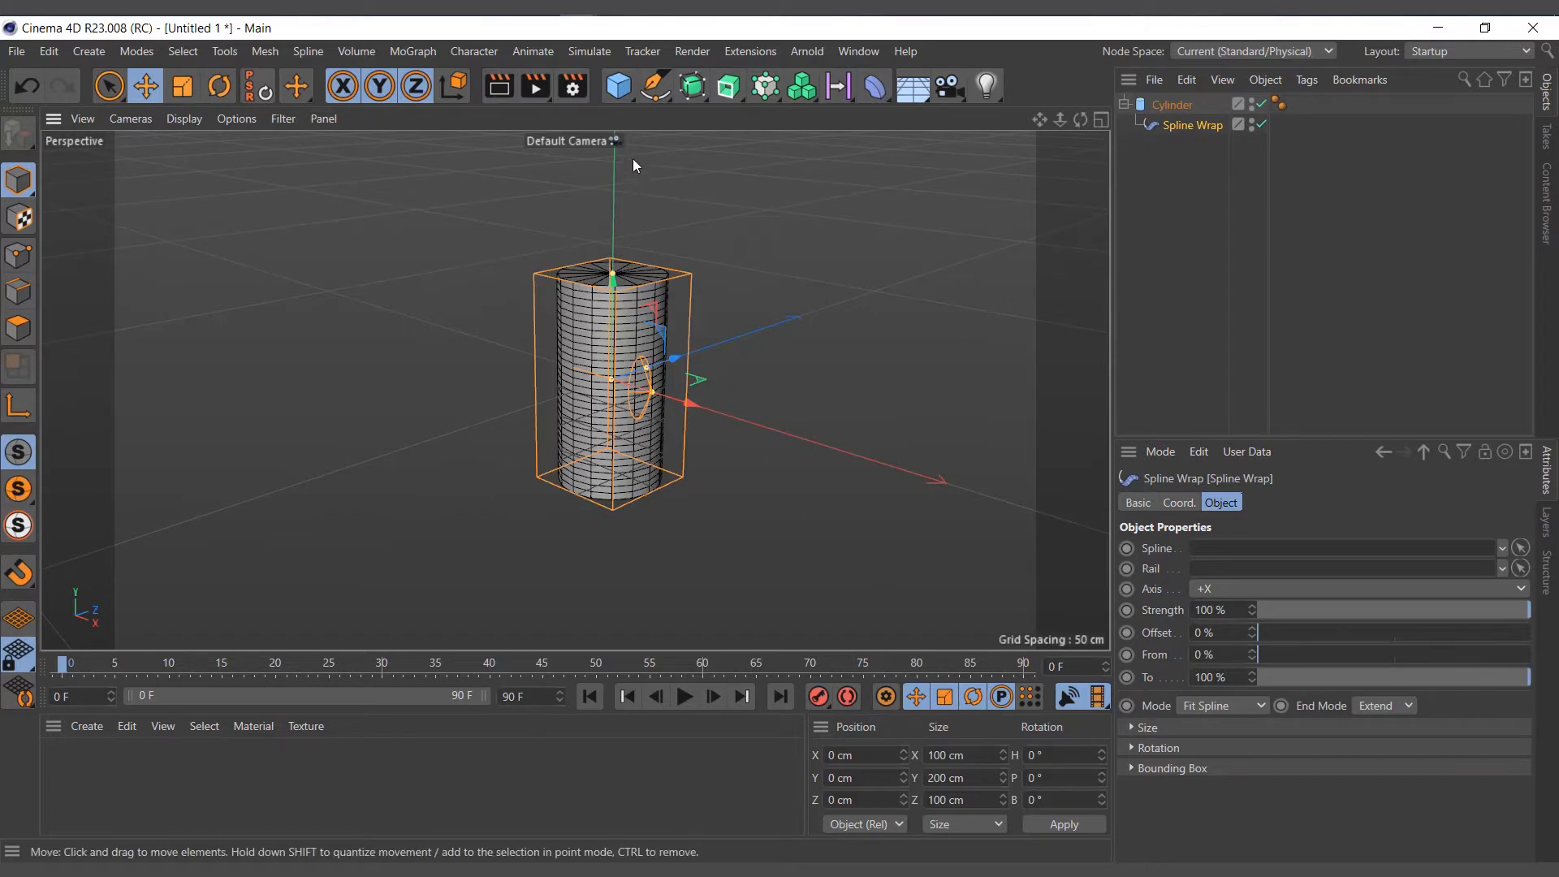
Add a Helix spline and assign it as the Spline of the Spline Wrap deformer.
click(649, 87)
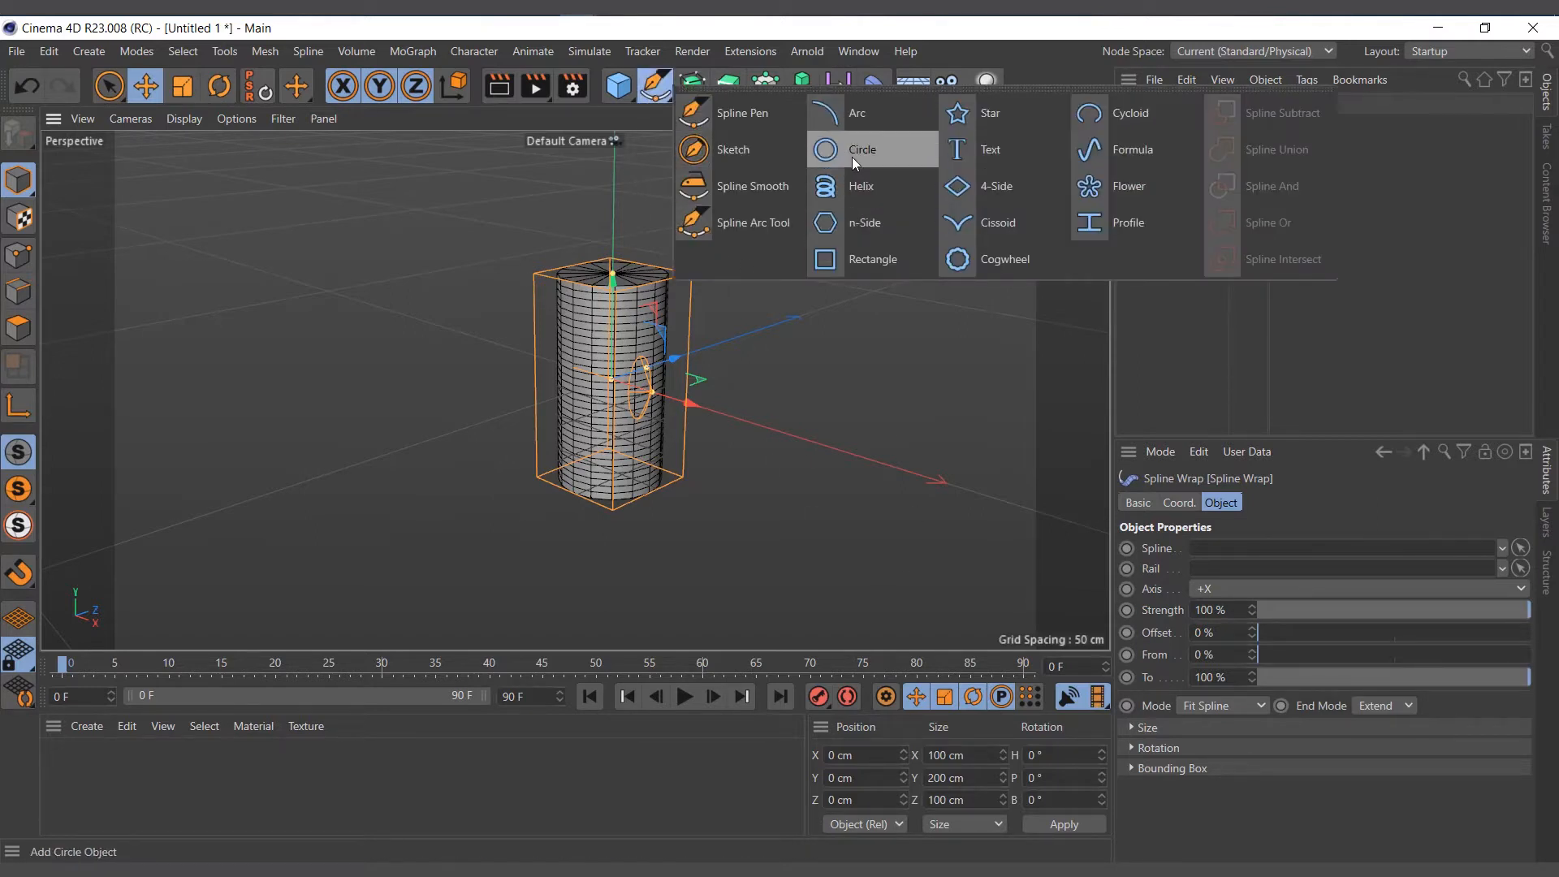
click(854, 187)
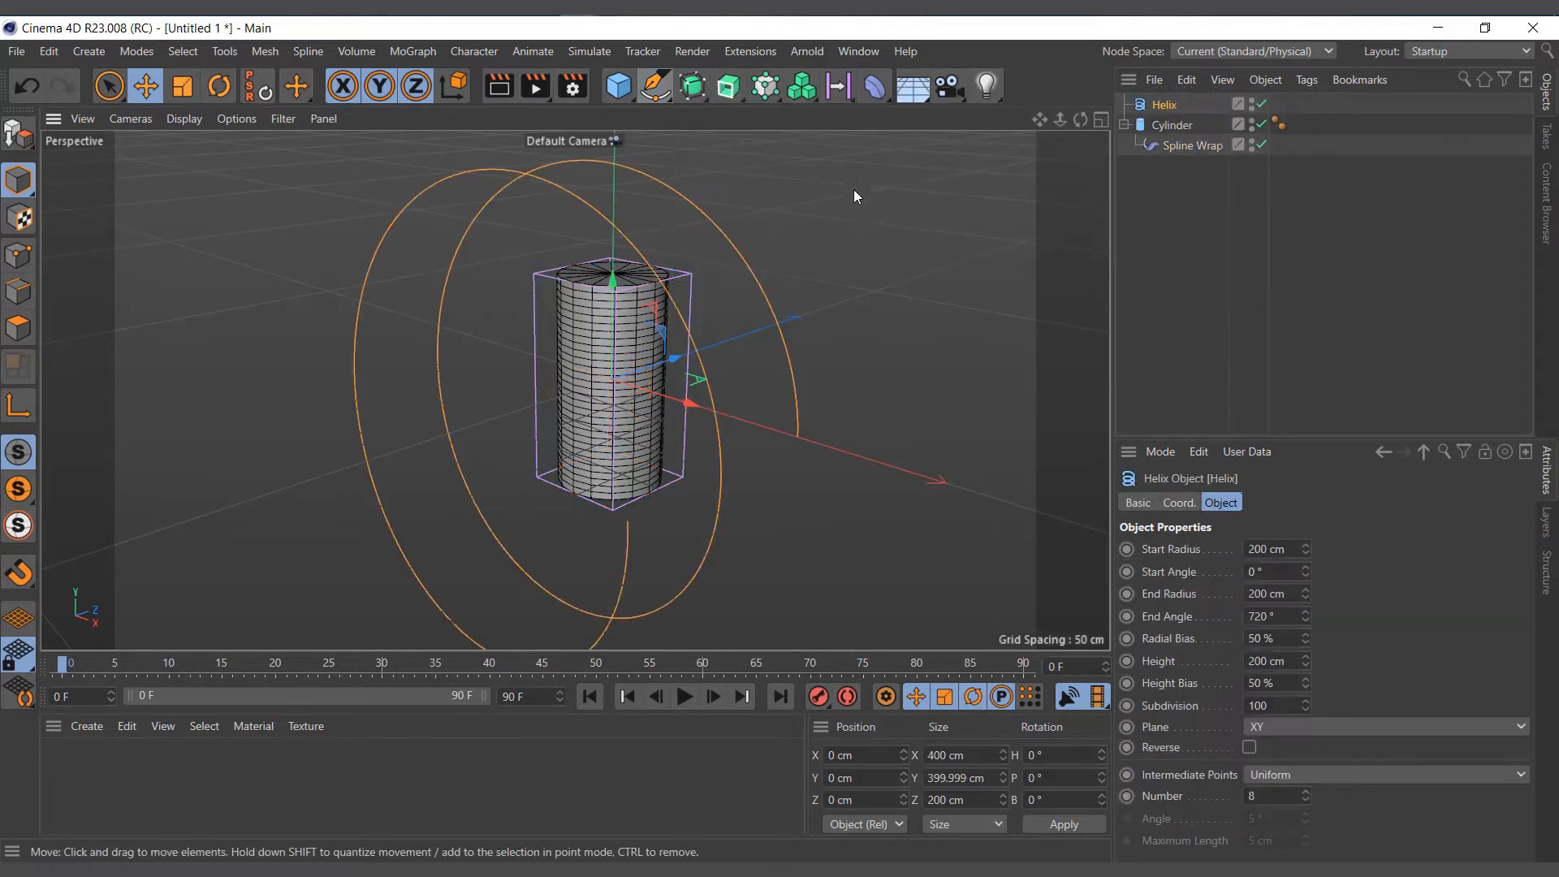
click(1171, 127)
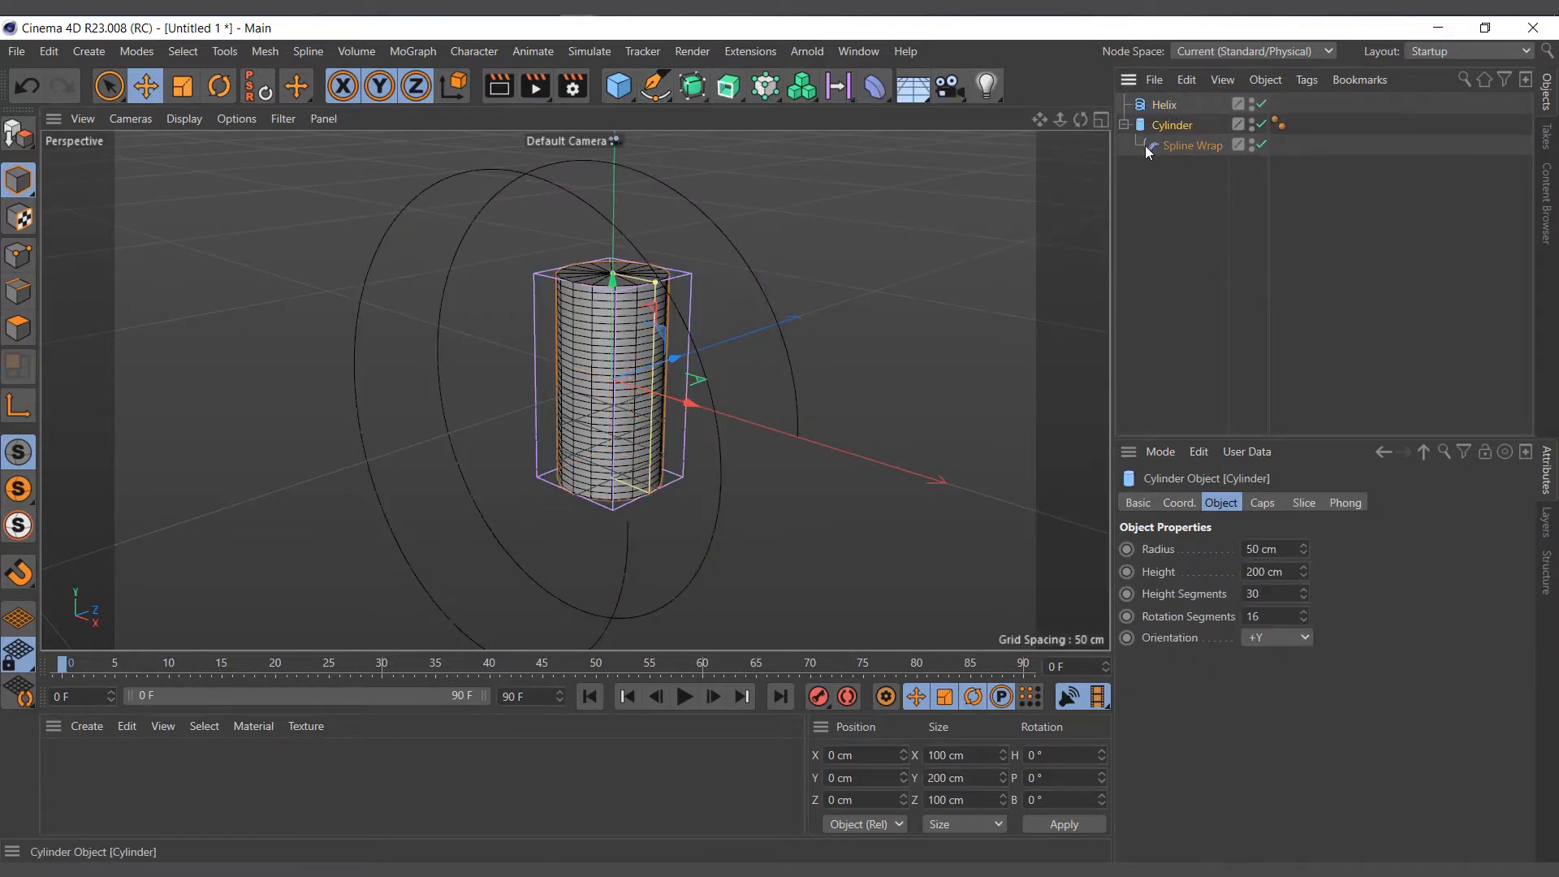
click(1169, 145)
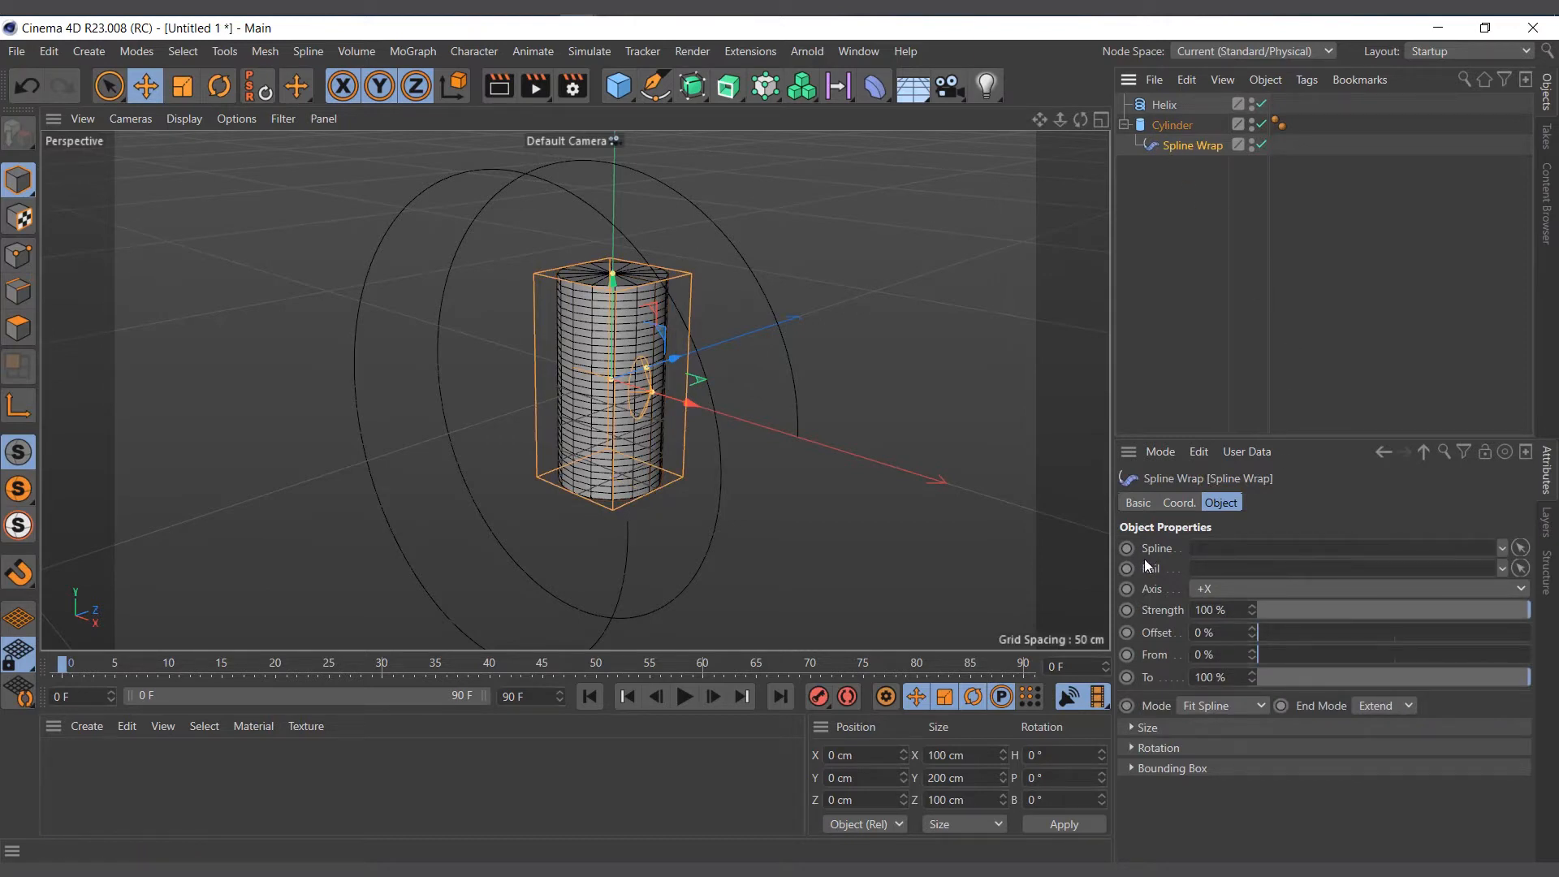
drag(1176, 108, 1283, 549)
scroll(731, 374, down, 3)
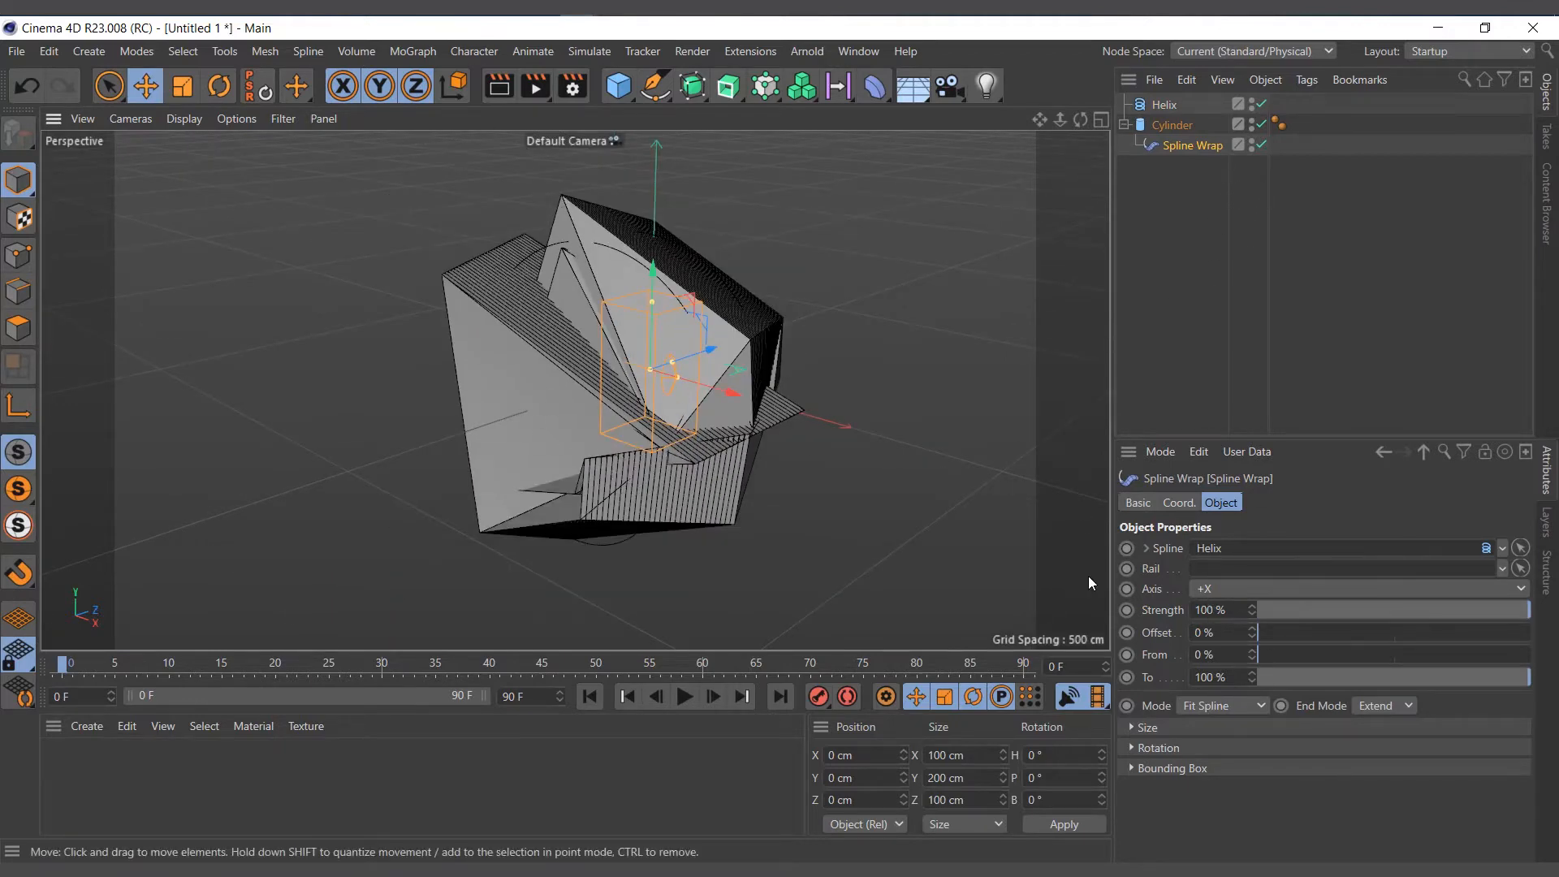
Set the Spline Wrap's axis to -Y so the cylinder follows the helix lengthwise.
click(1211, 595)
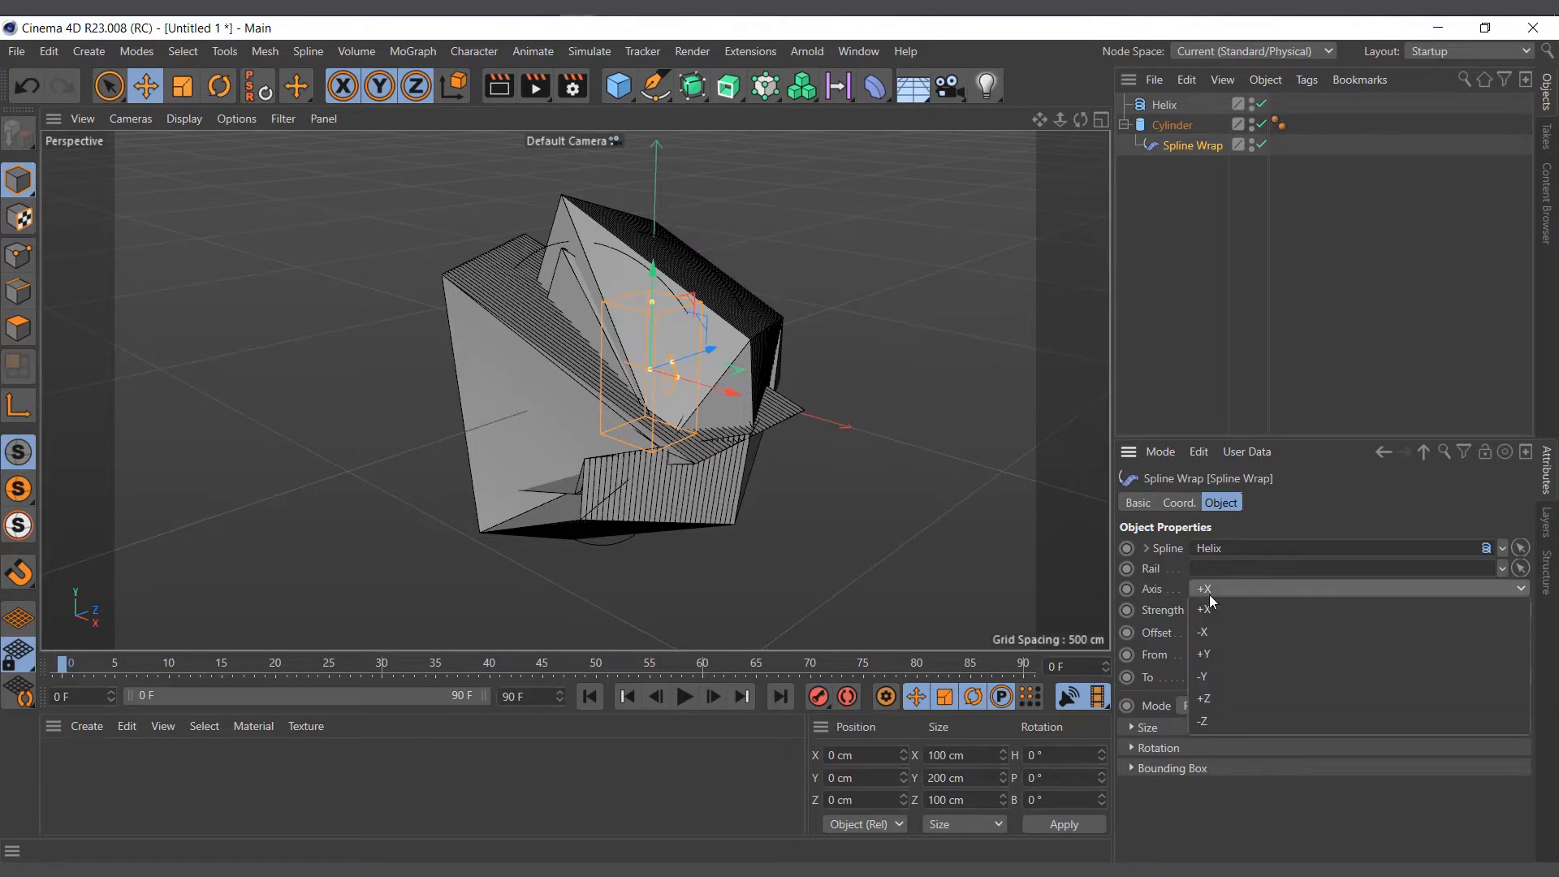
click(1226, 675)
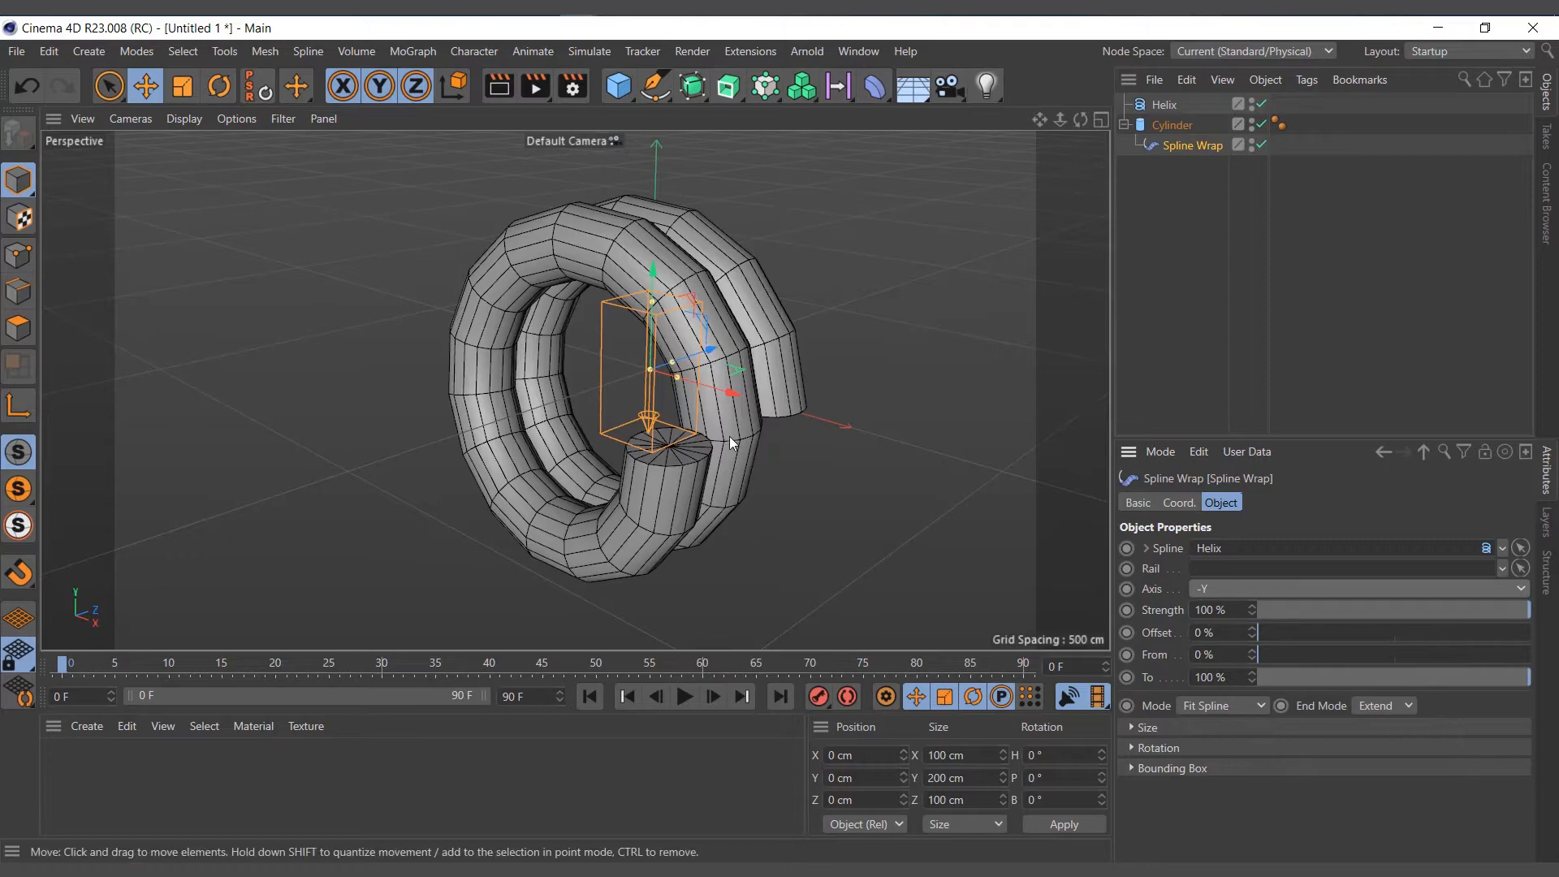
scroll(729, 436, up, 1)
mouse_move(1080, 119)
mouse_down()
mouse_move(1024, 138)
mouse_move(1080, 119)
mouse_up()
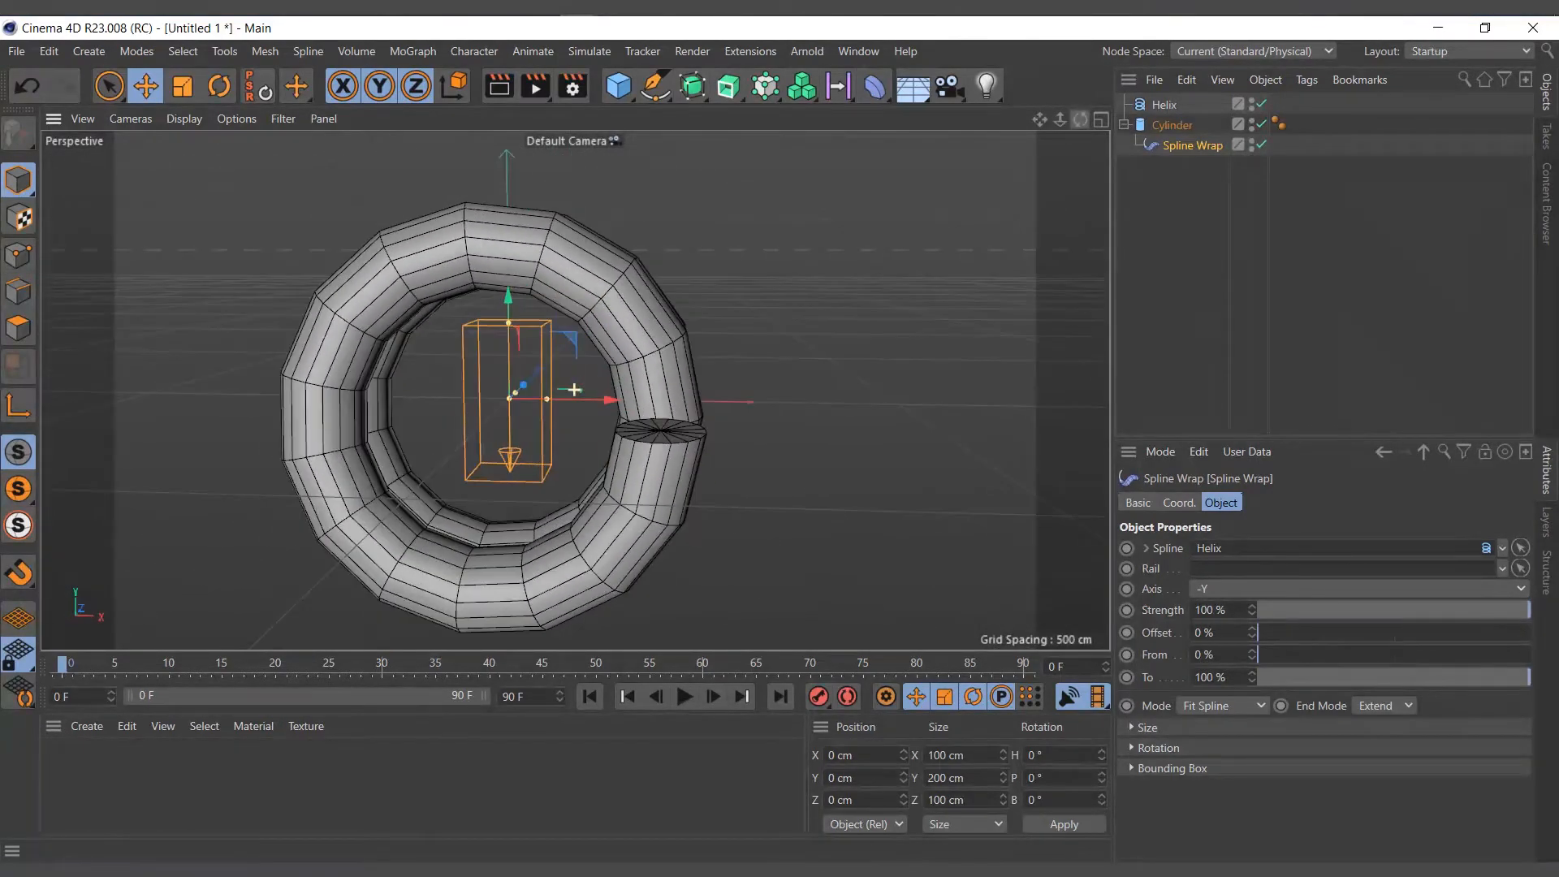
scroll(909, 259, down, 1)
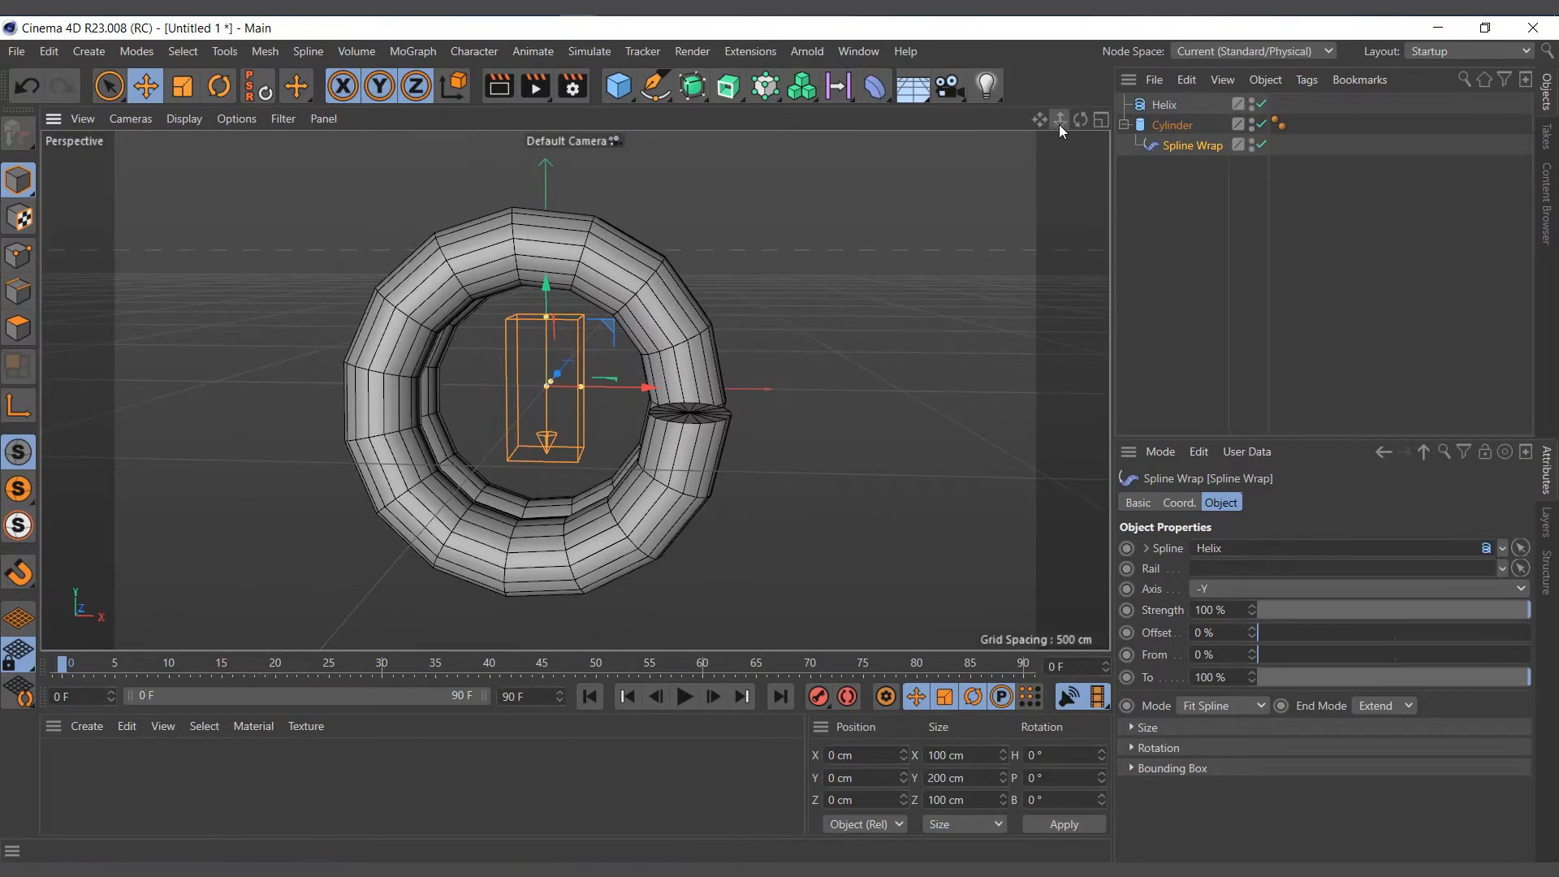
Stretch the Helix spline by raising its height to 667 cm.
drag(1080, 125, 999, 135)
click(1165, 104)
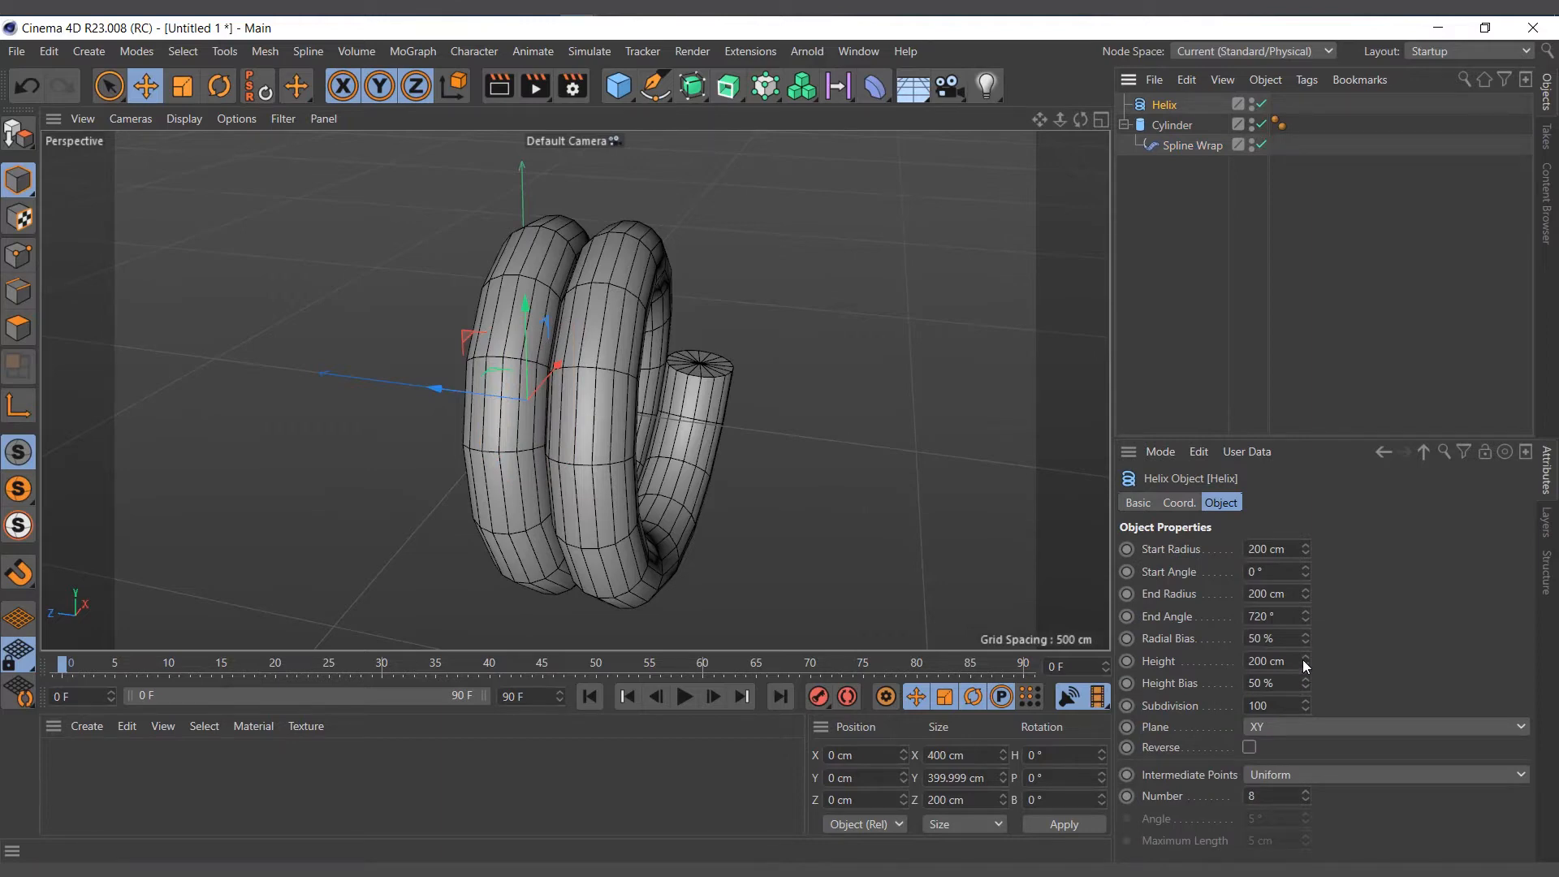
drag(1303, 660, 1254, 629)
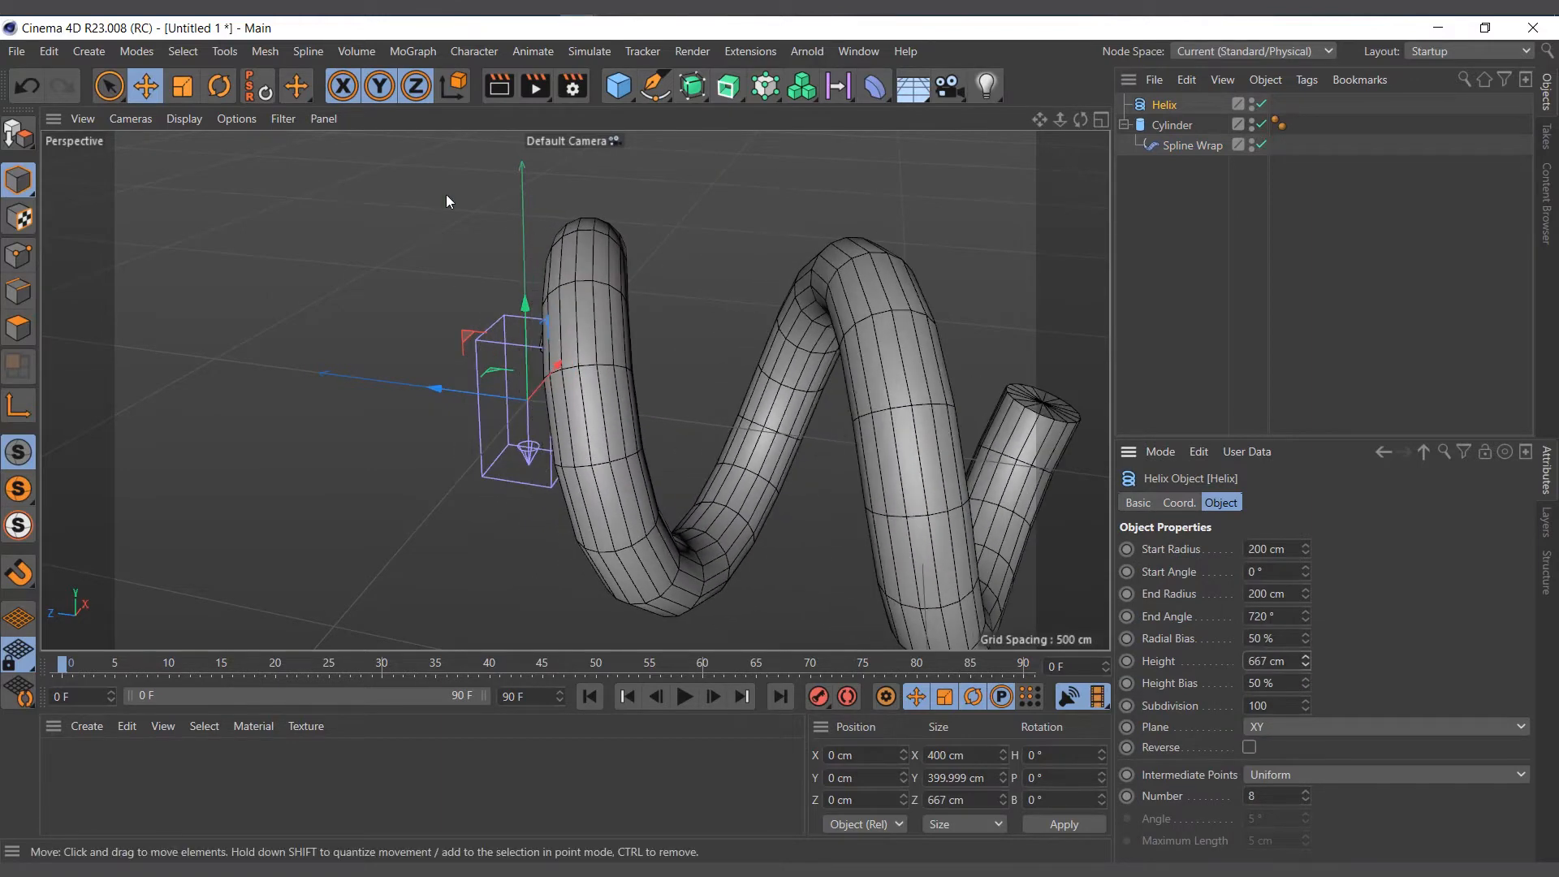
scroll(363, 289, down, 3)
mouse_move(1085, 125)
mouse_down()
mouse_move(1046, 160)
mouse_move(1088, 130)
mouse_move(1064, 137)
mouse_up()
scroll(603, 400, up, 2)
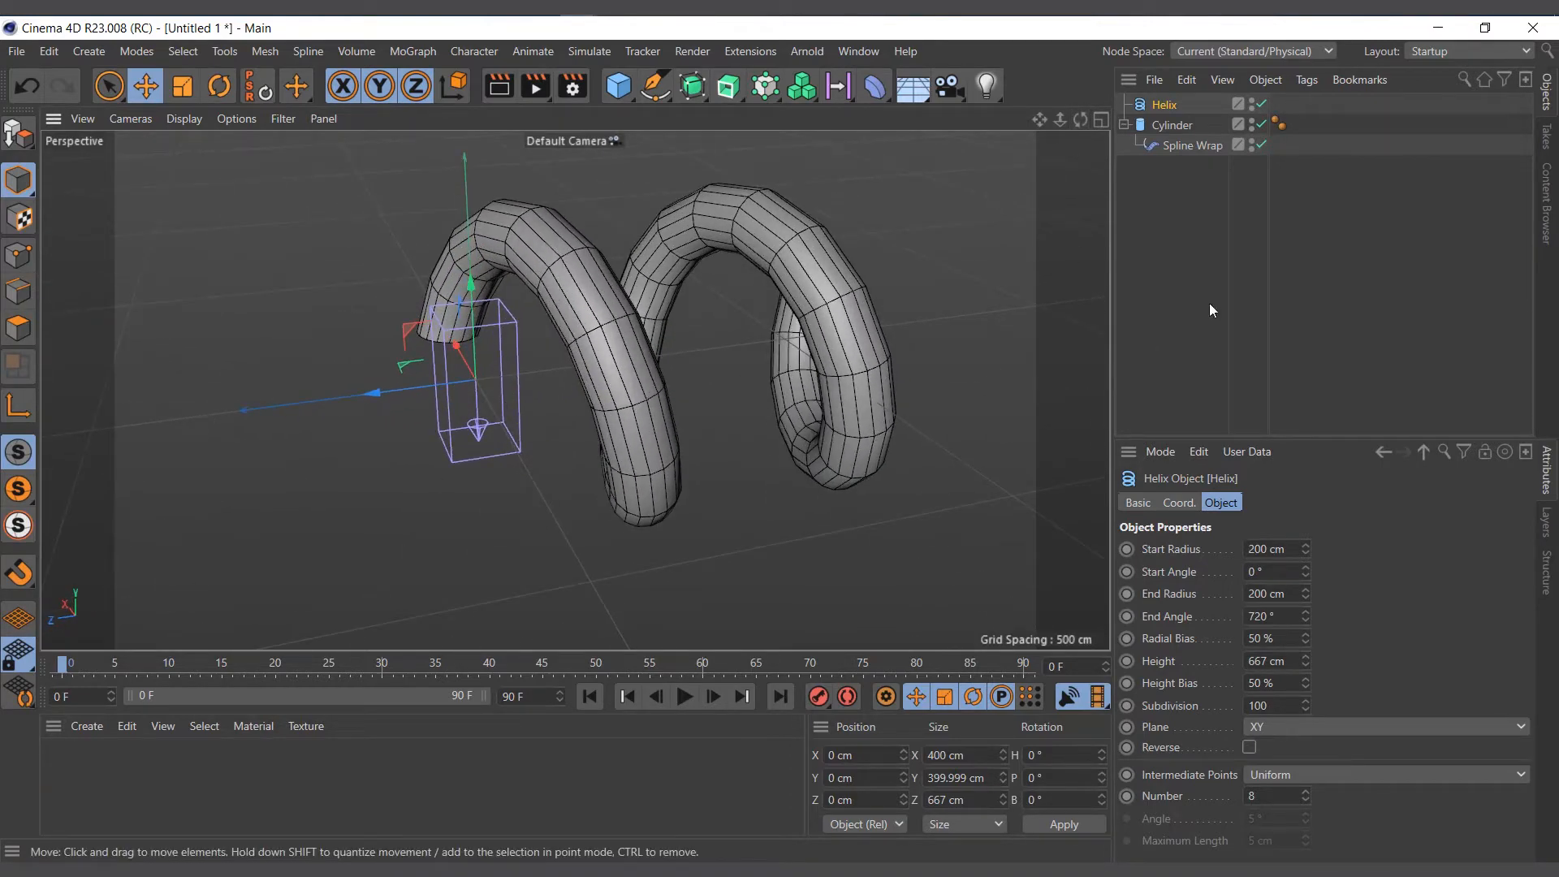
drag(1040, 119, 1039, 120)
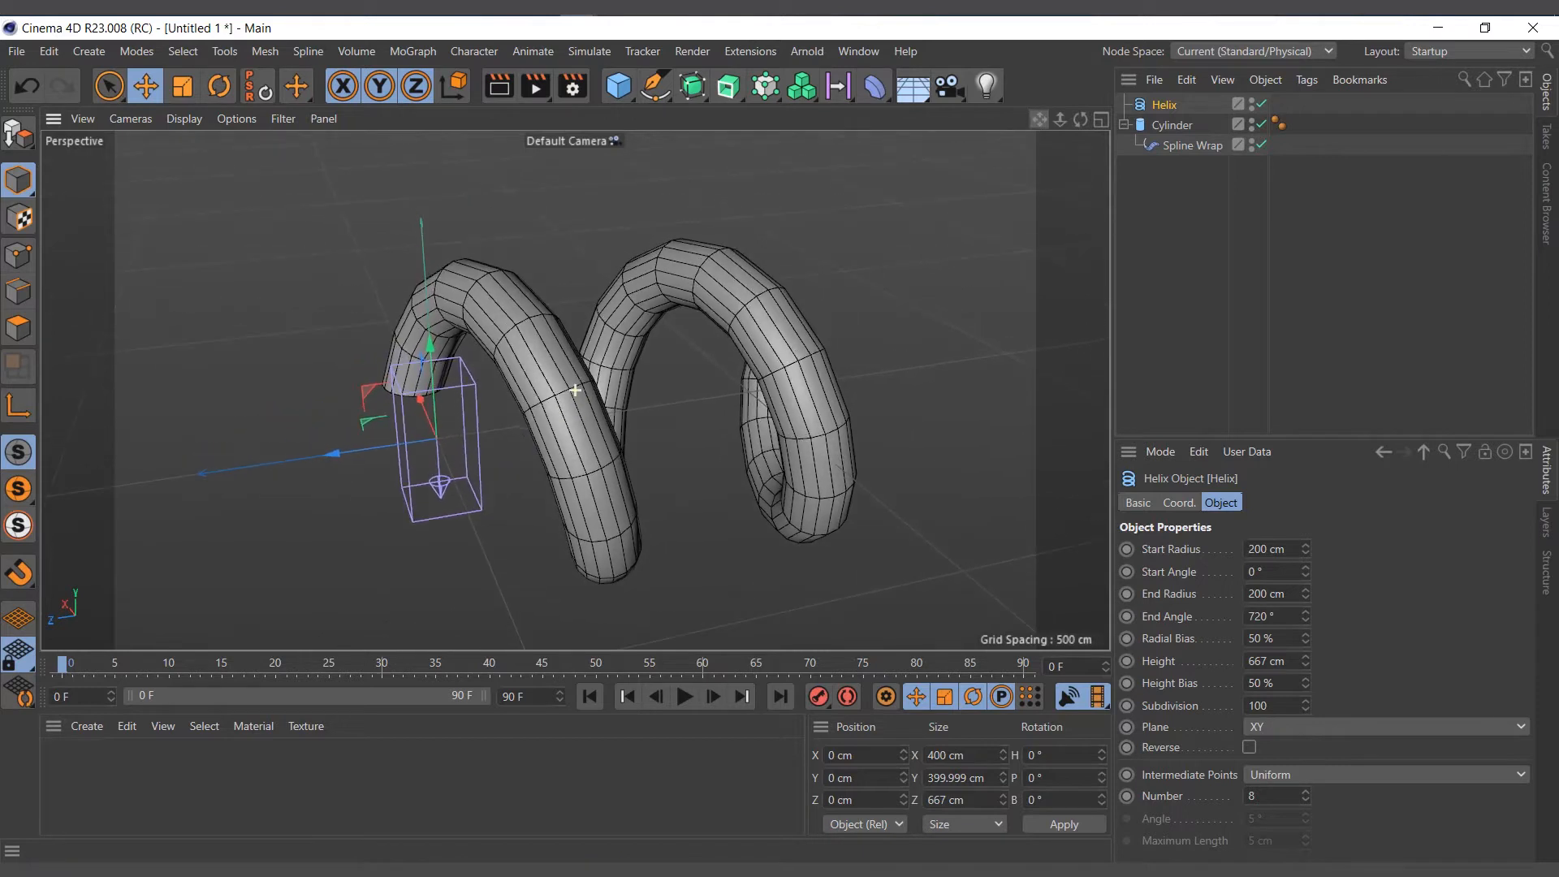
Set the Spline Wrap's mode to Keep Length.
click(1168, 127)
click(1197, 146)
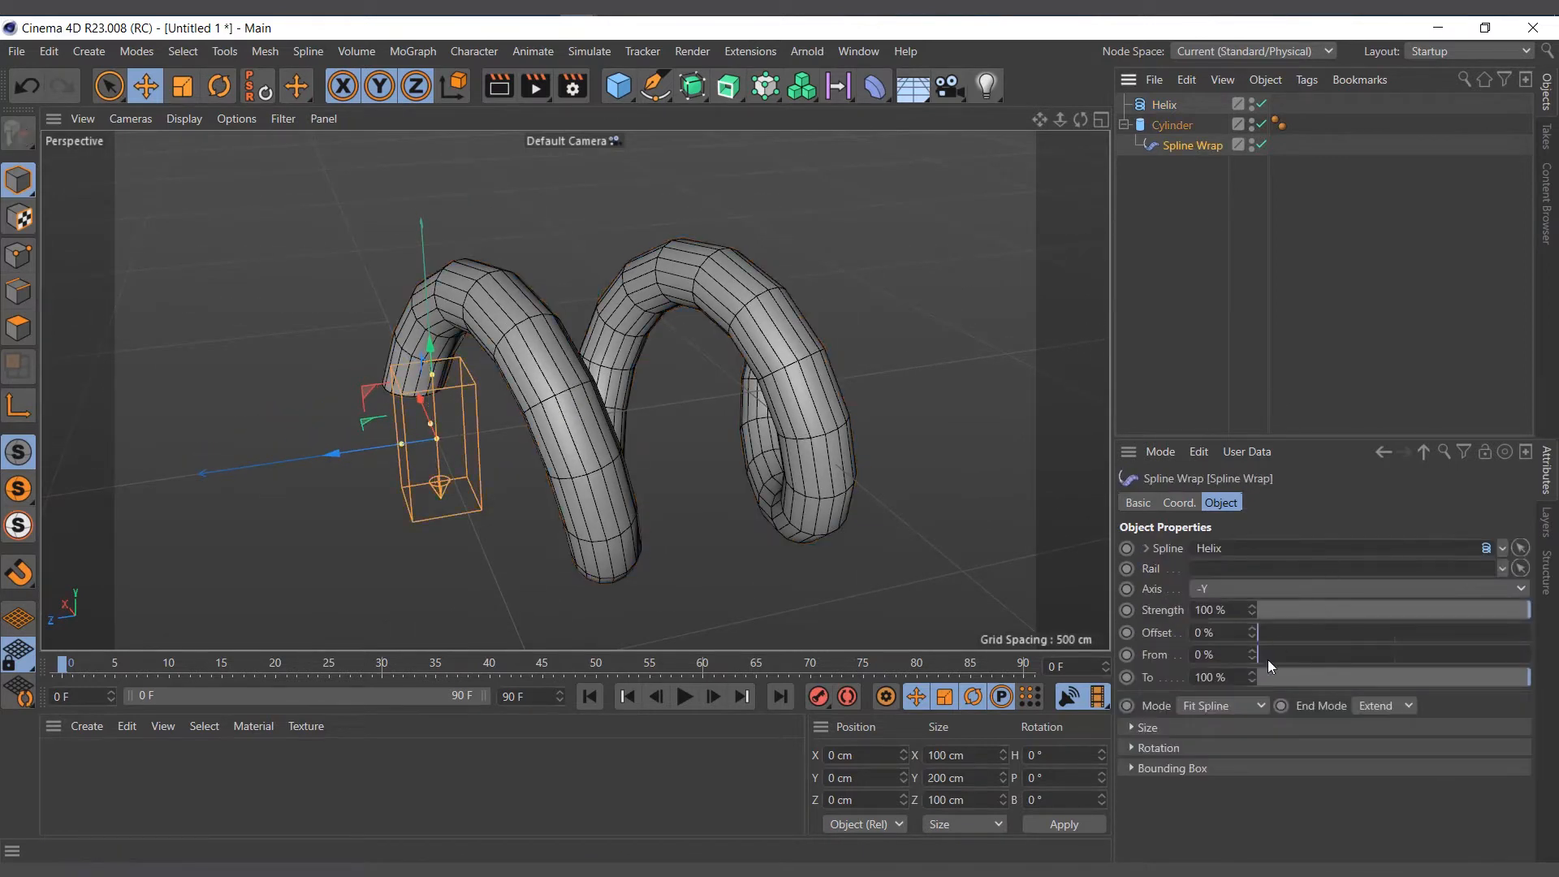
click(1217, 705)
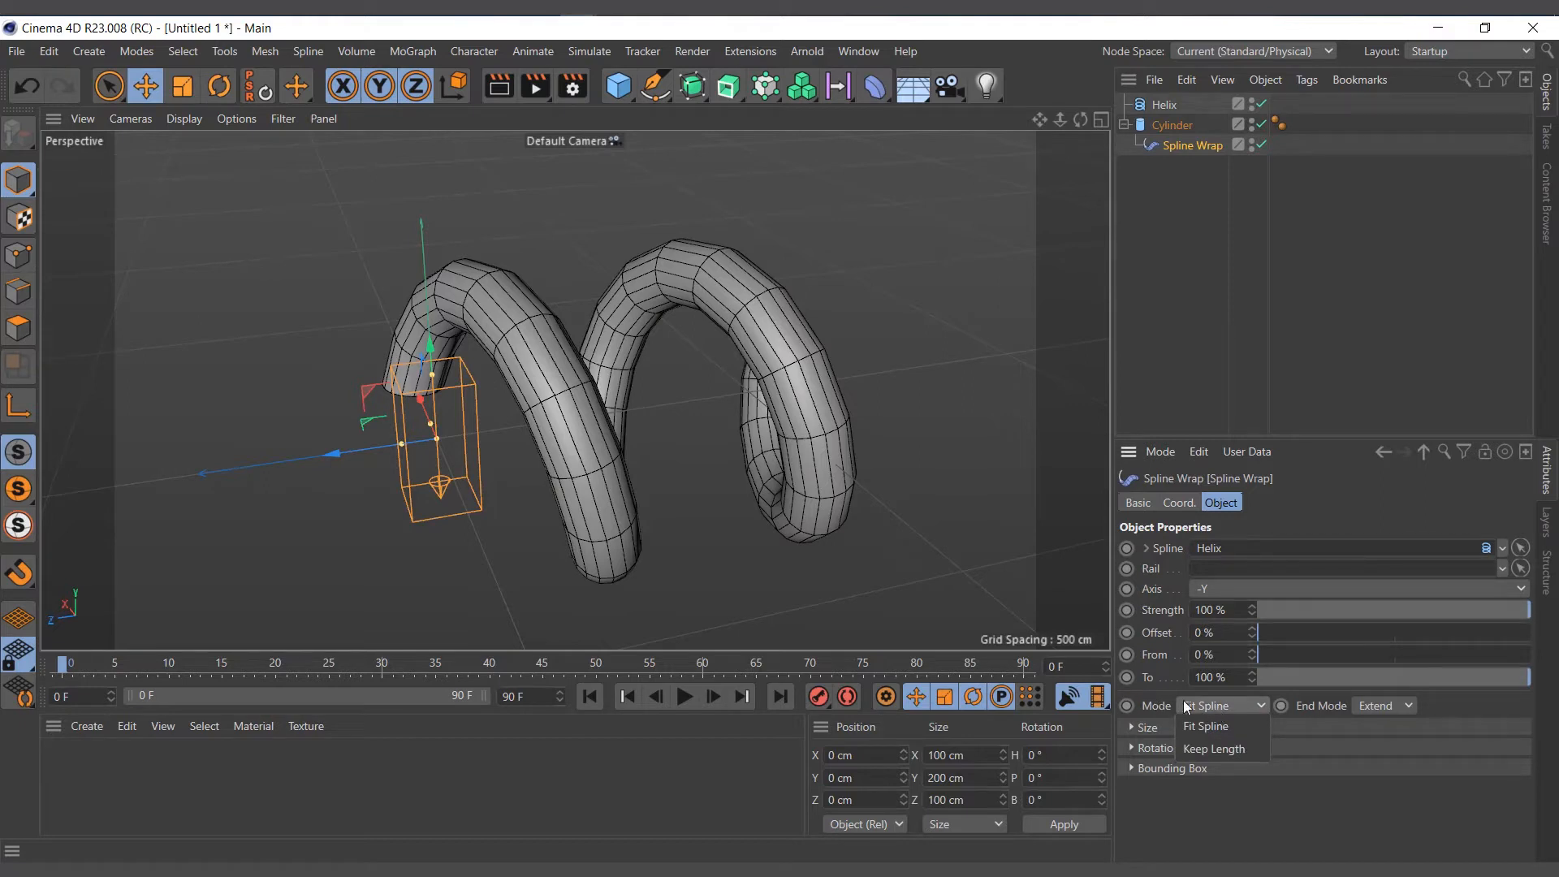
click(1216, 749)
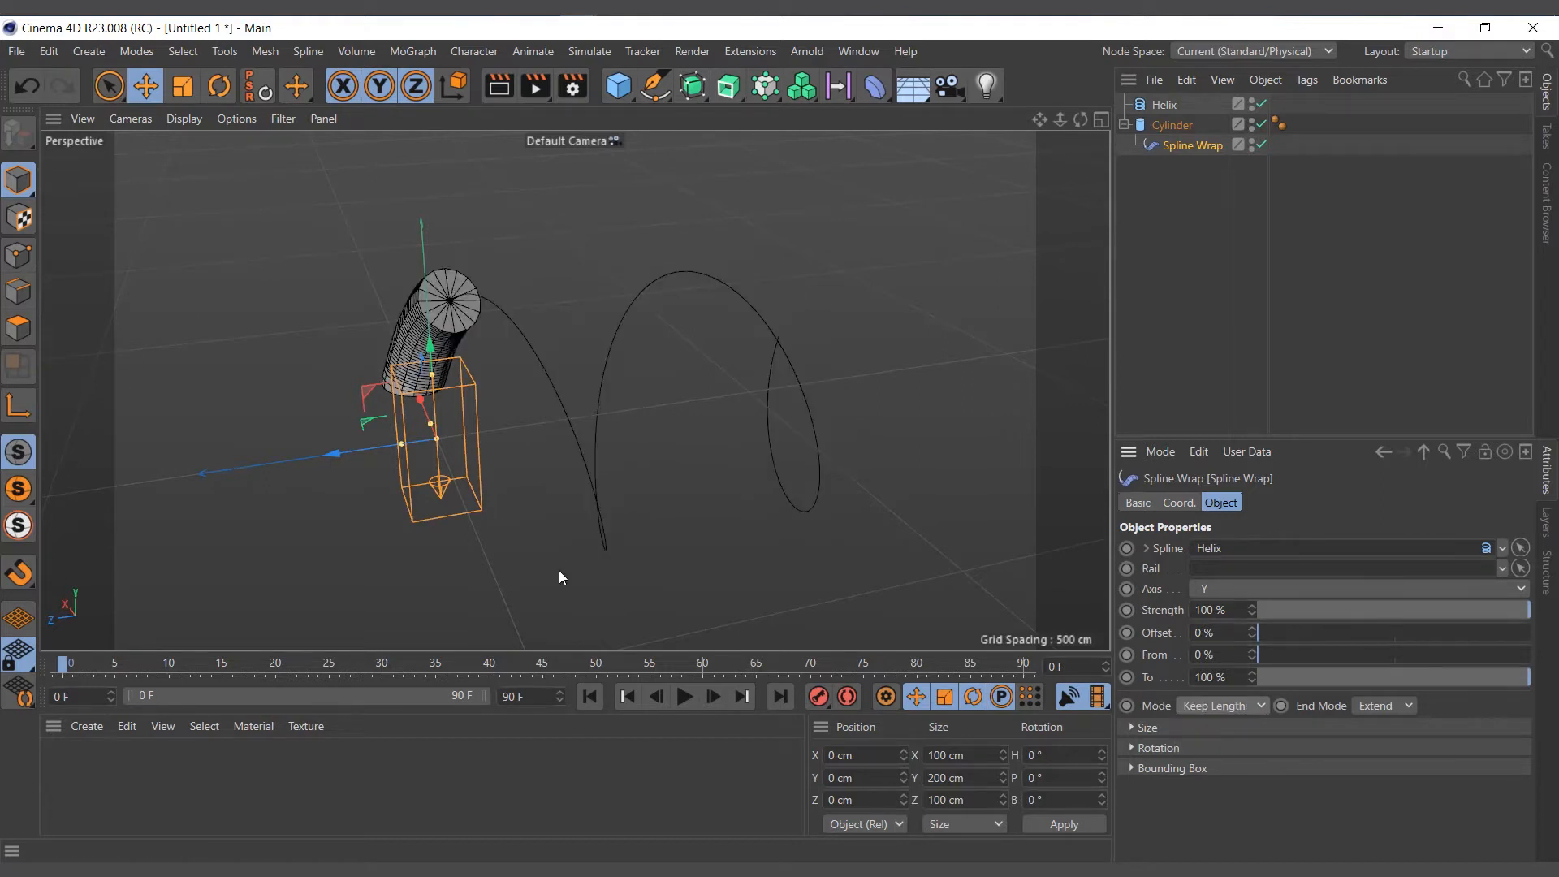
drag(1080, 121, 894, 380)
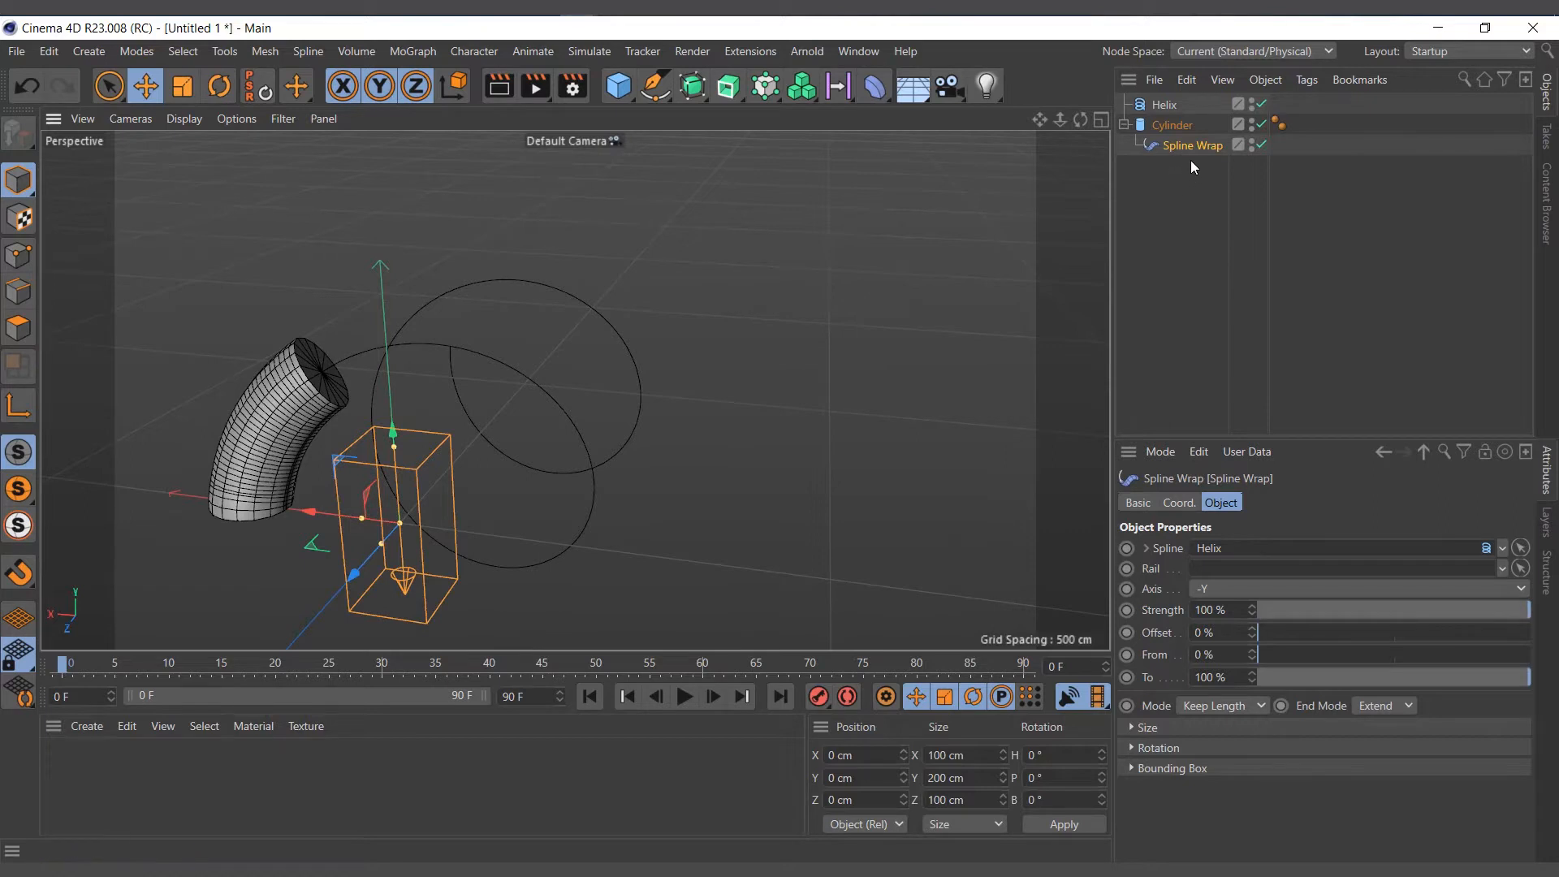
Try out the Spline Wrap's Strength setting and return it to 100 %.
click(1158, 611)
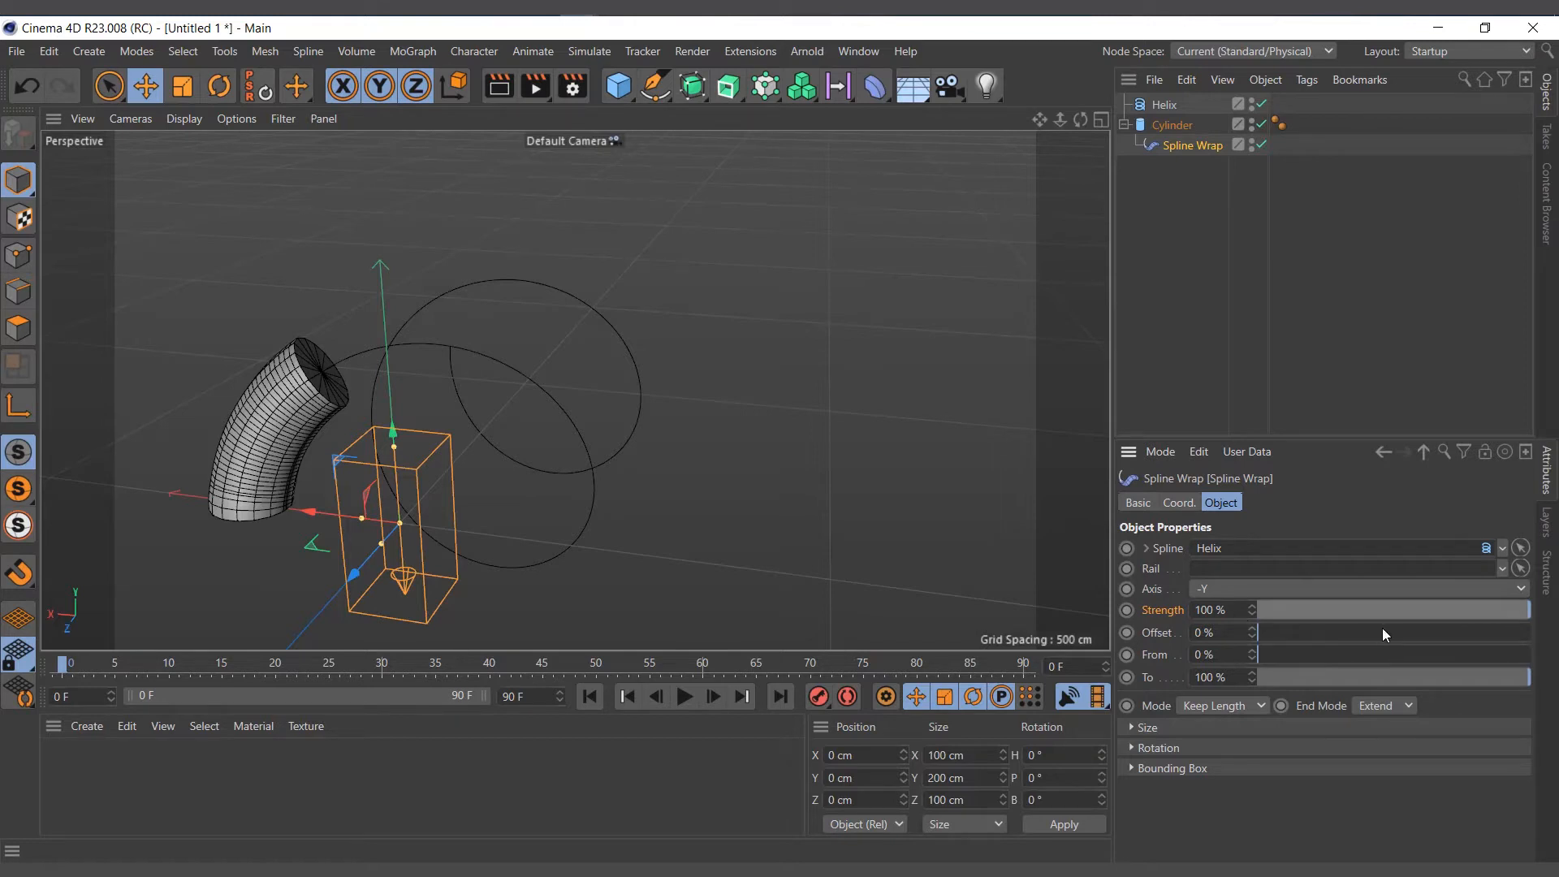
mouse_move(1520, 620)
mouse_down()
mouse_move(1216, 632)
mouse_move(1365, 606)
mouse_move(1527, 609)
mouse_up()
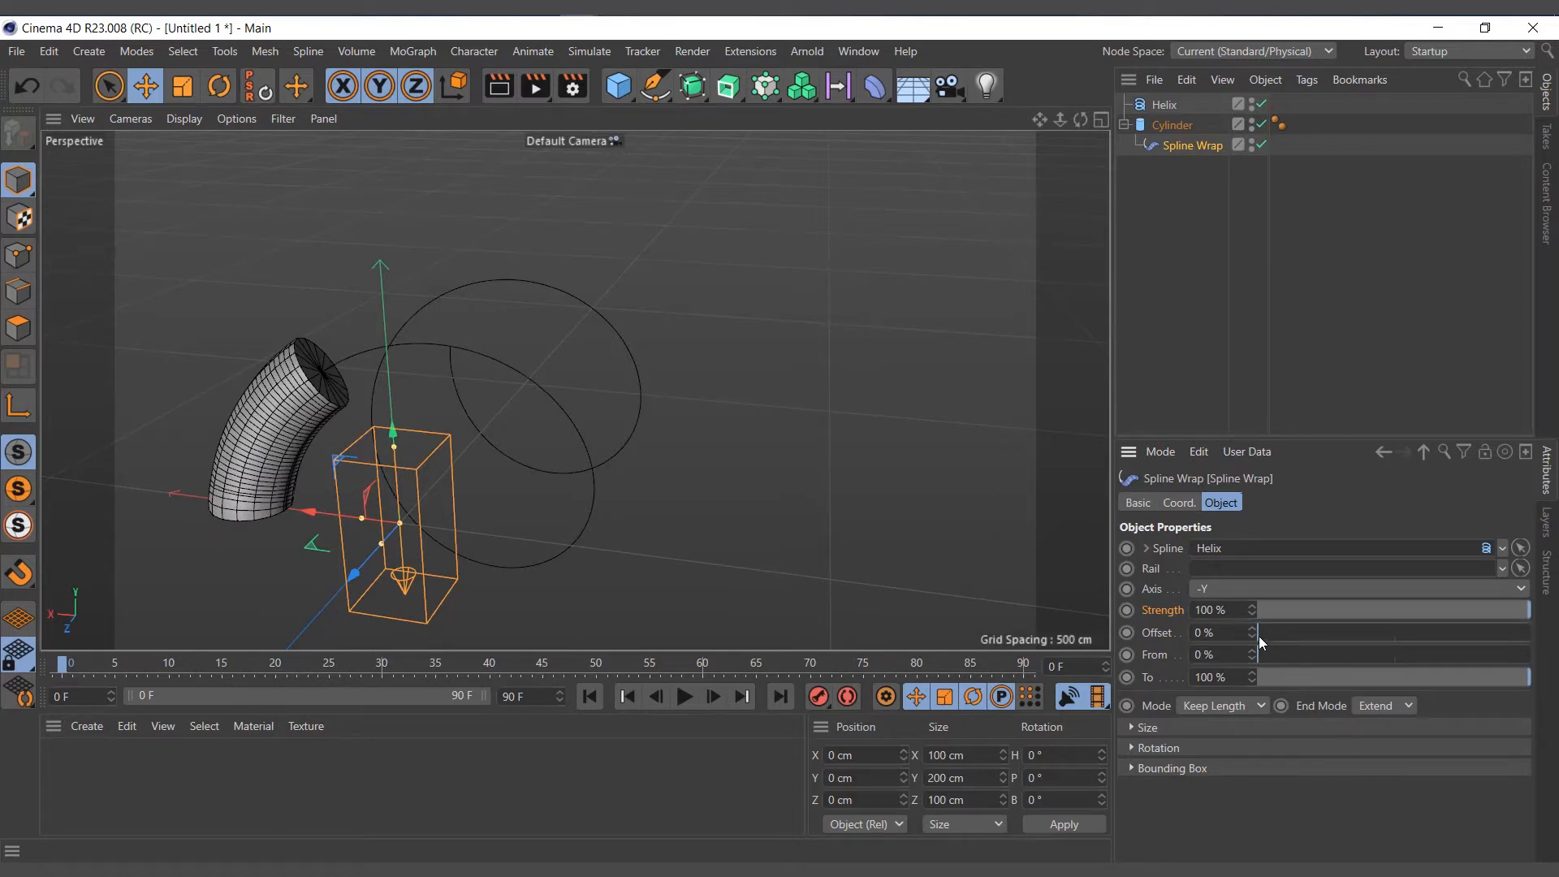
Run the Spline Wrap's Offset up to 100 % and back to 0 %, and set its mode to Fit Spline.
drag(1259, 636, 1541, 631)
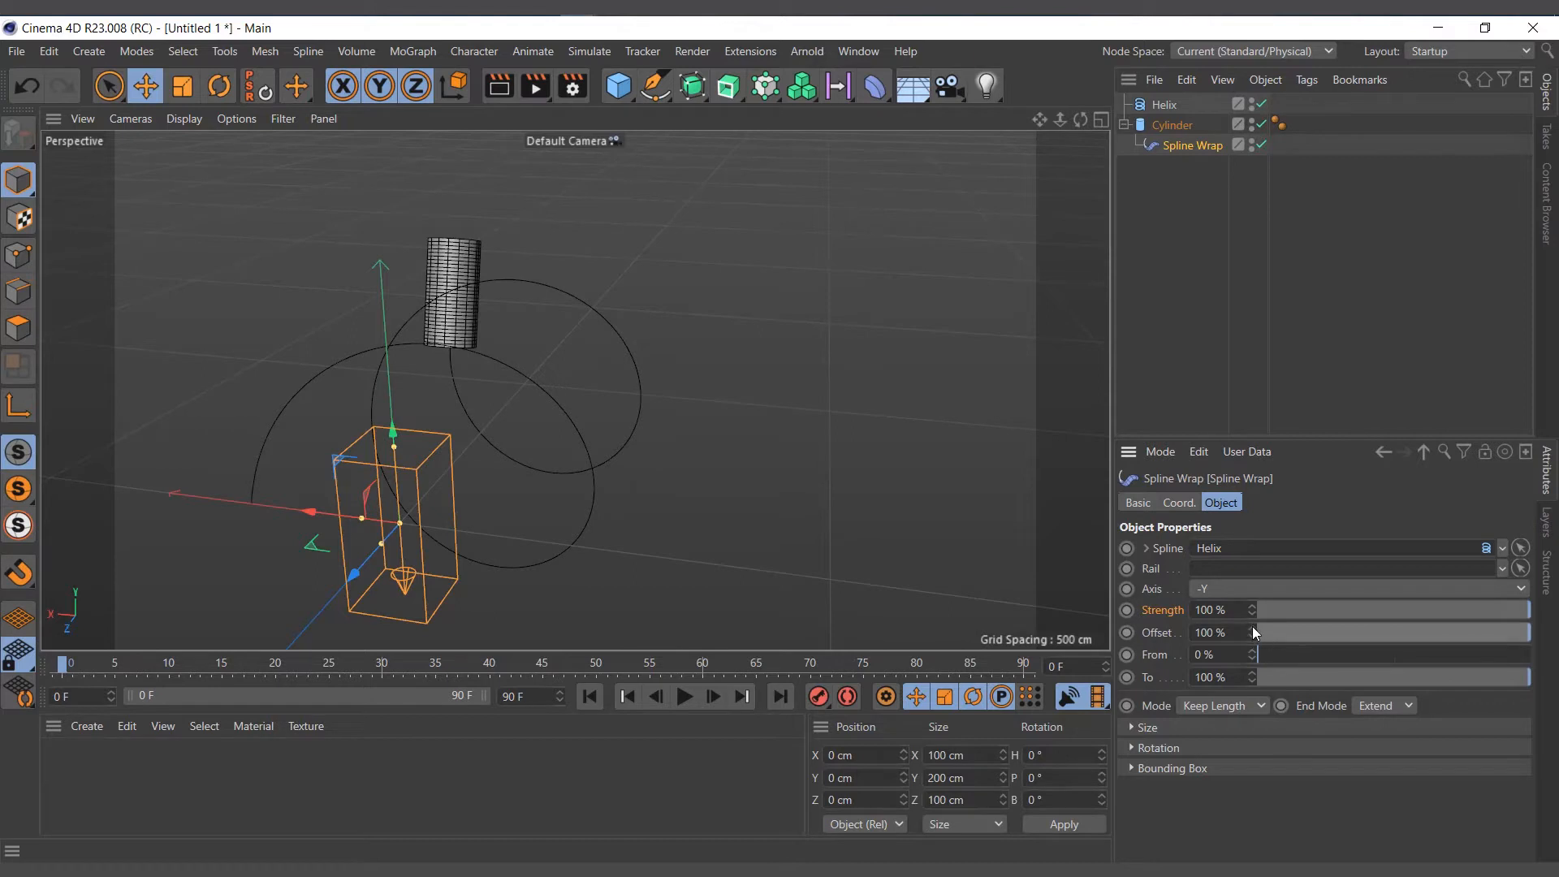
mouse_move(1252, 632)
mouse_down()
mouse_move(1260, 622)
mouse_move(1252, 756)
mouse_move(1255, 641)
mouse_up()
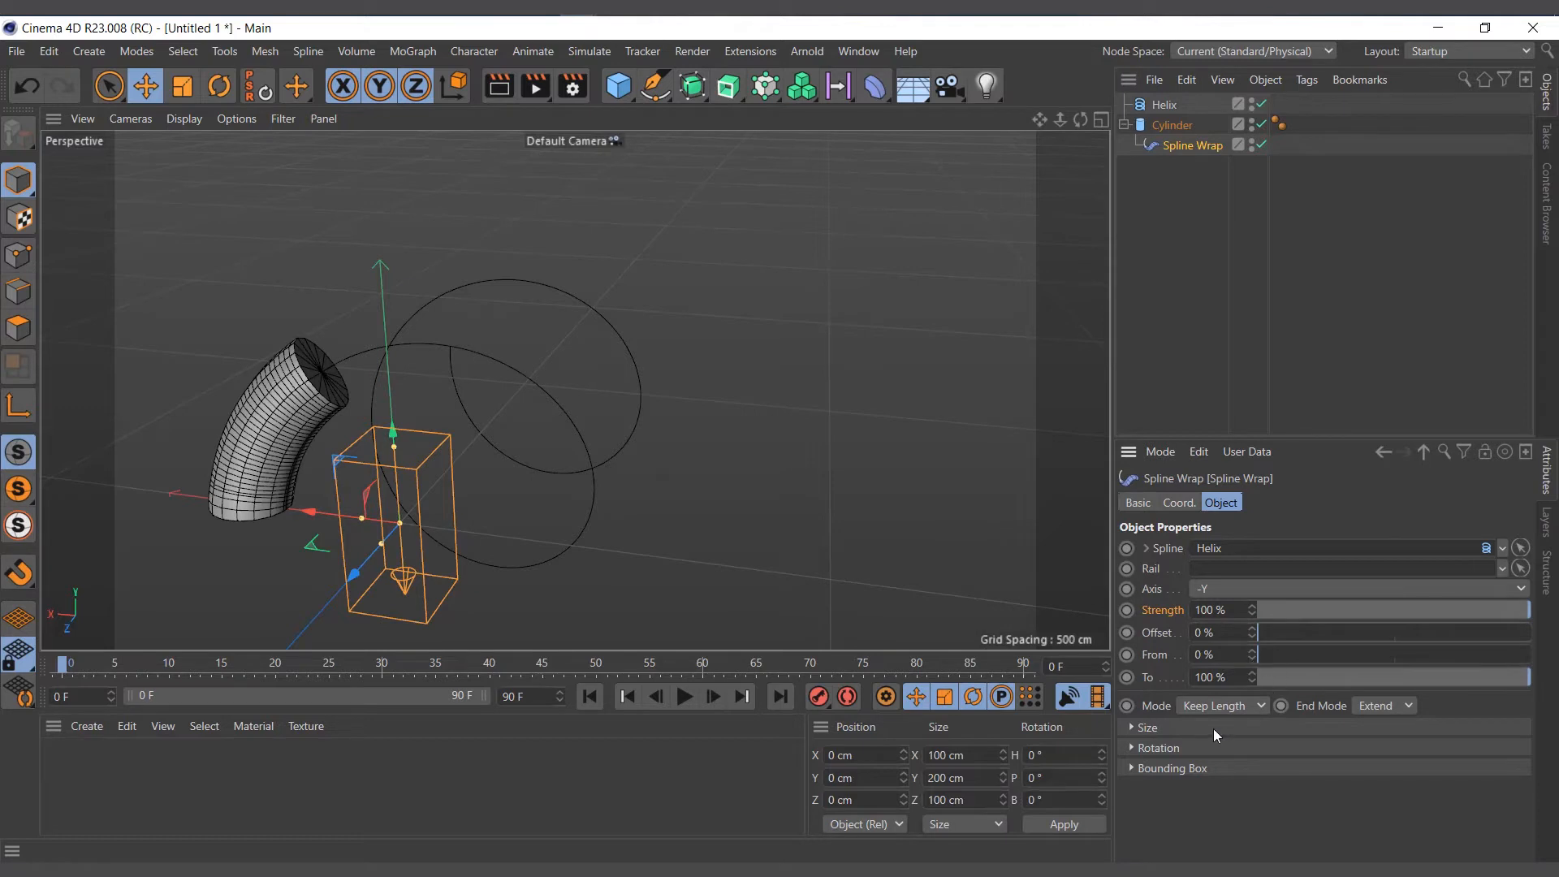
click(1222, 706)
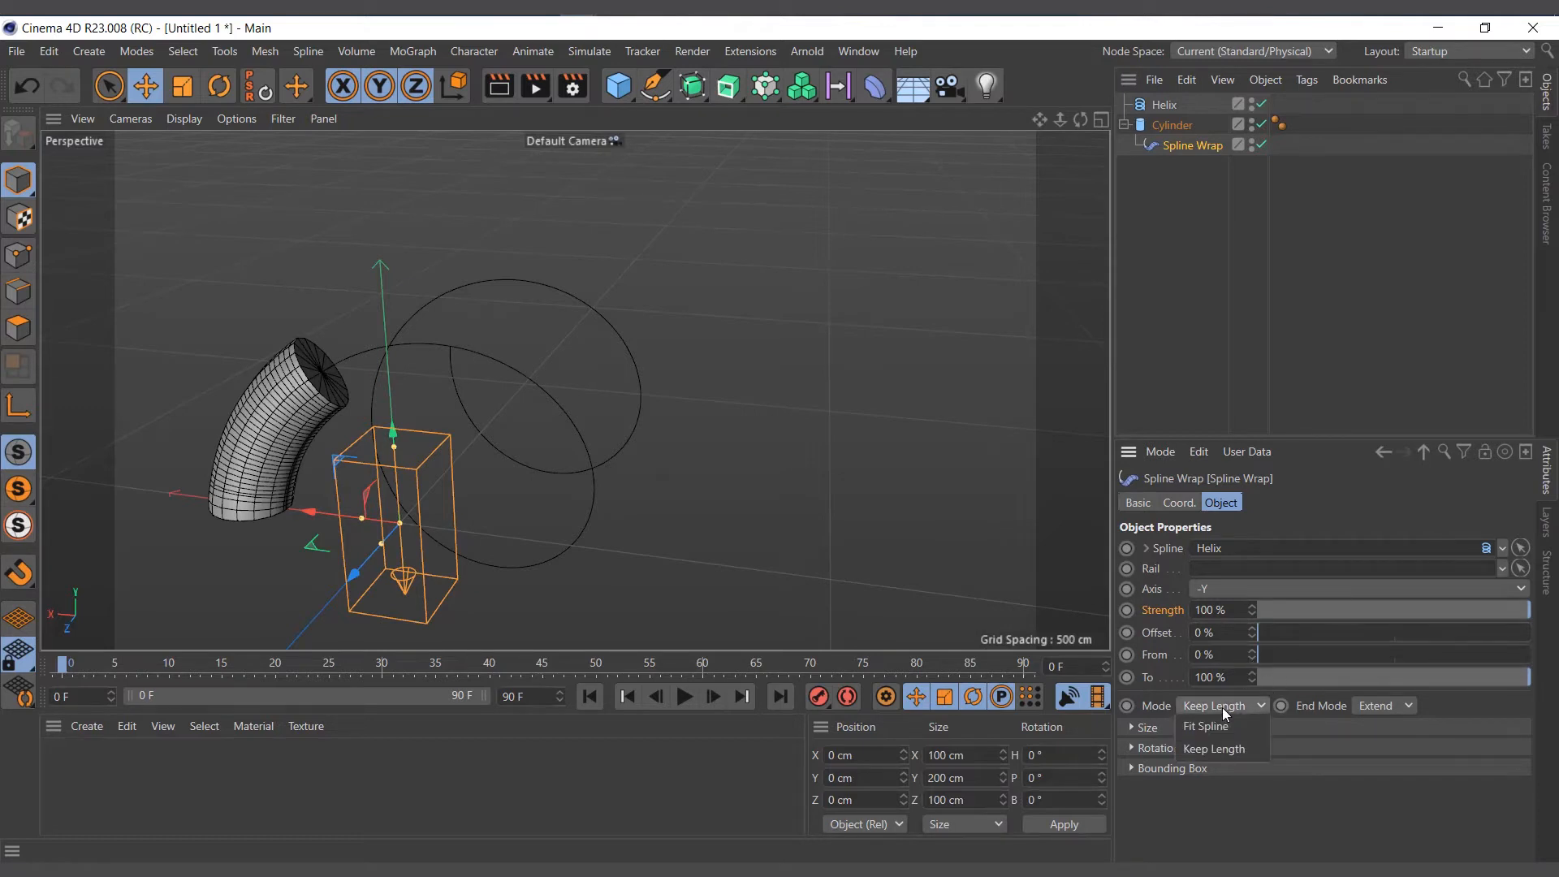
click(1222, 727)
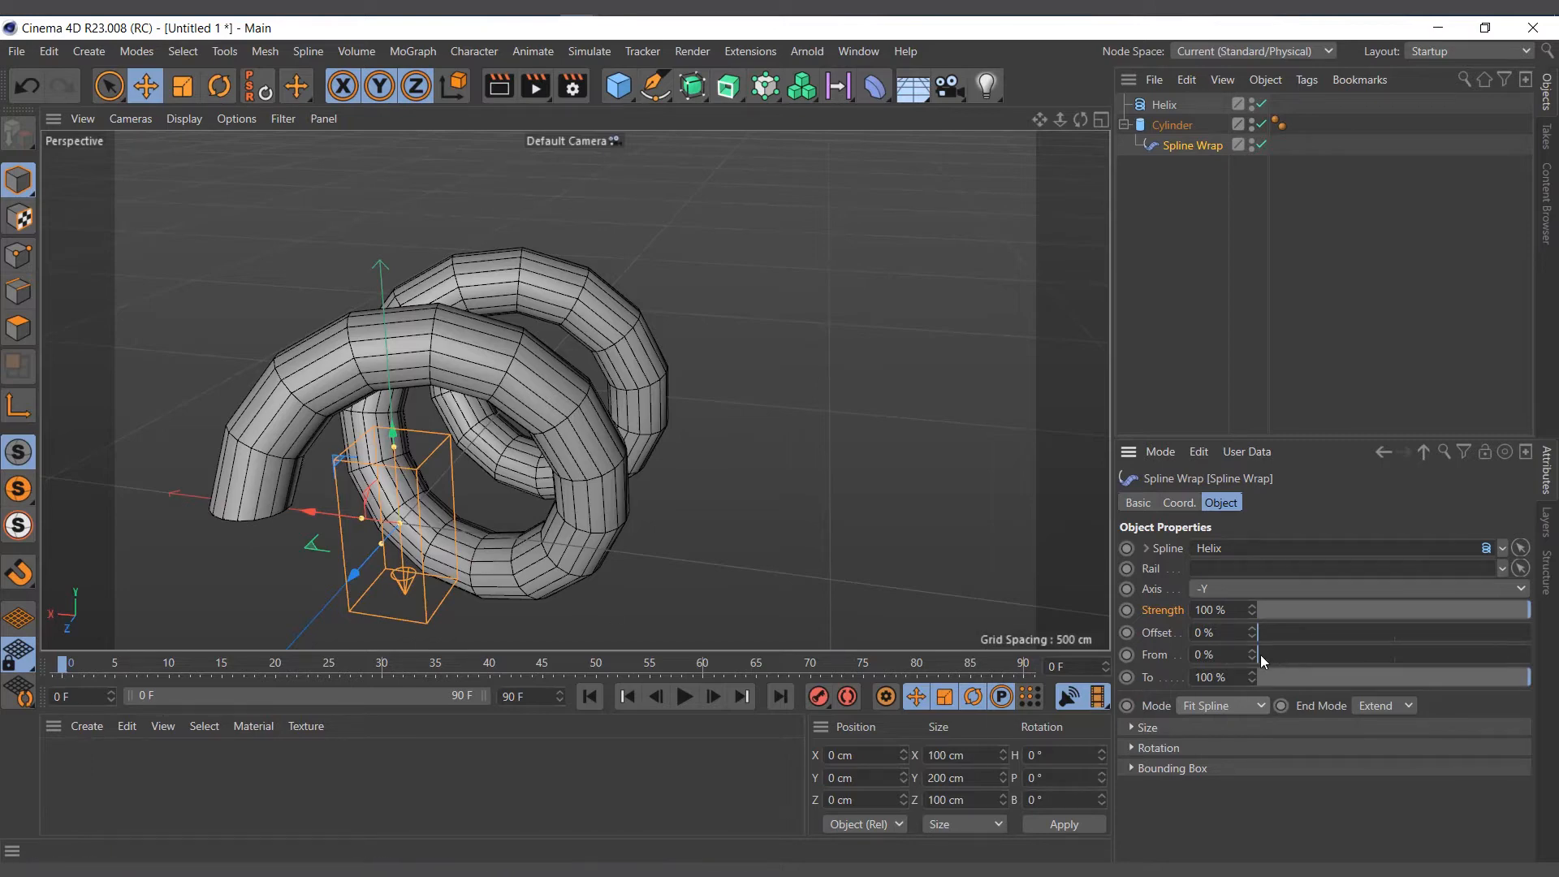
Try out the Spline Wrap's From and To settings, returning From to 0 % and To to 100 %.
drag(1260, 655, 1246, 738)
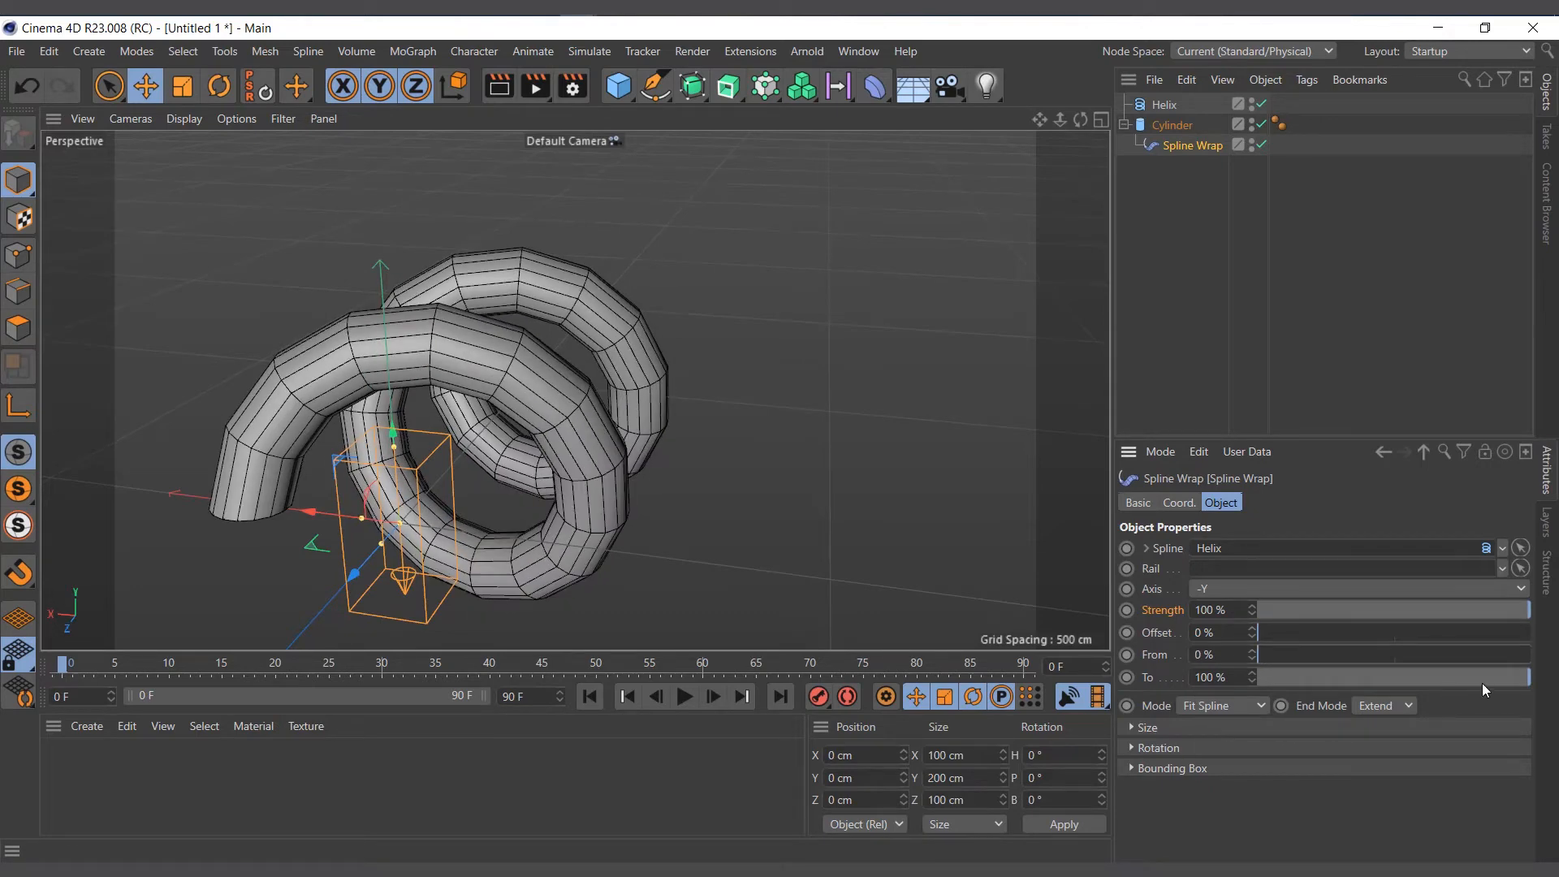
drag(1080, 120, 1023, 122)
drag(574, 389, 895, 398)
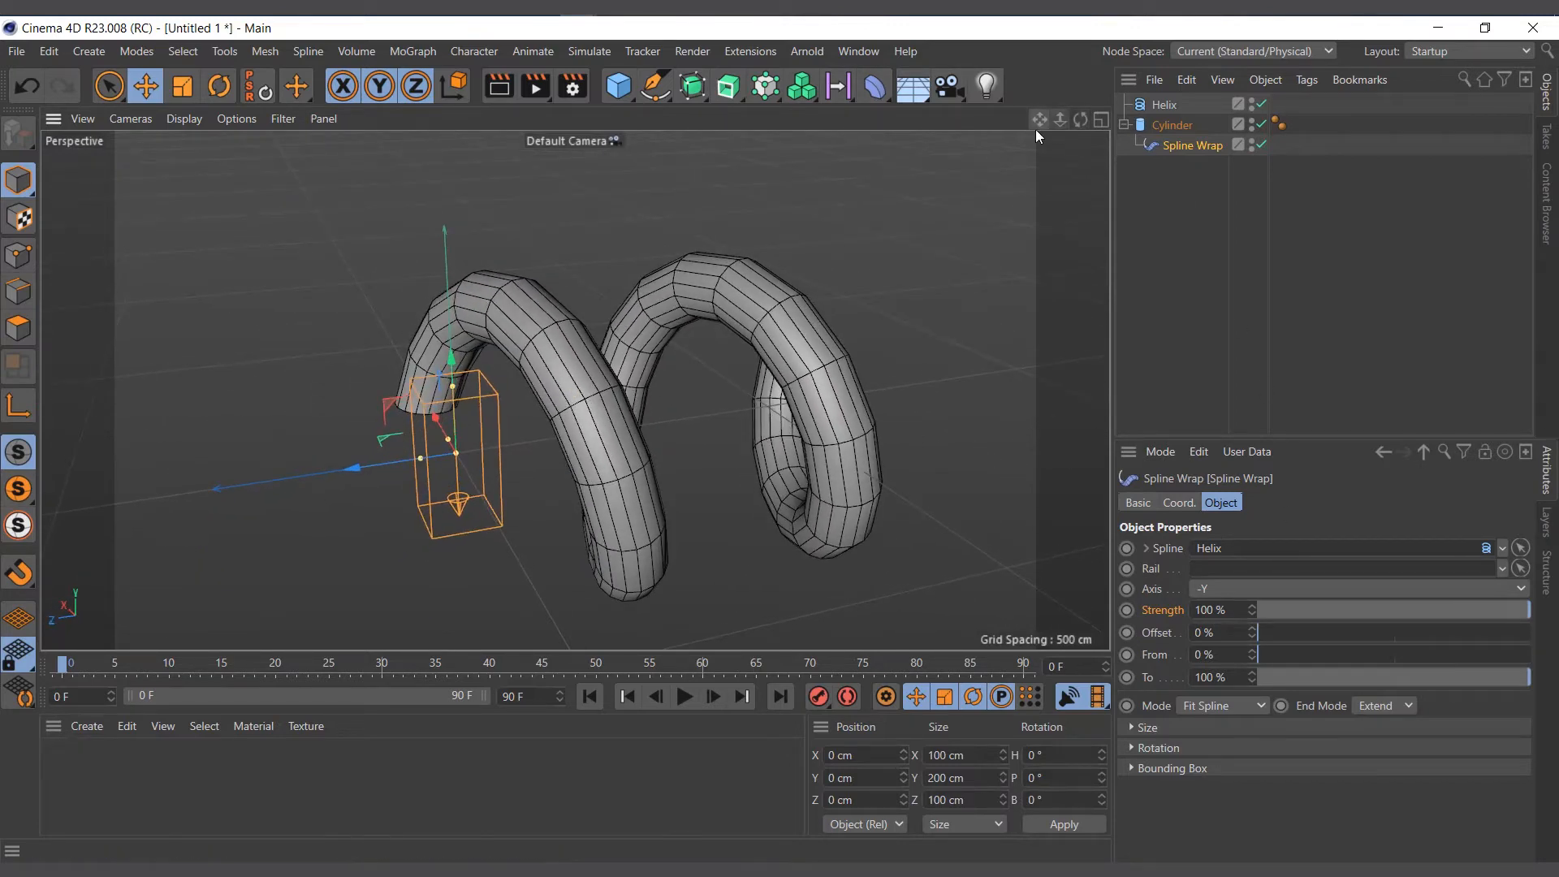
drag(1036, 120, 985, 108)
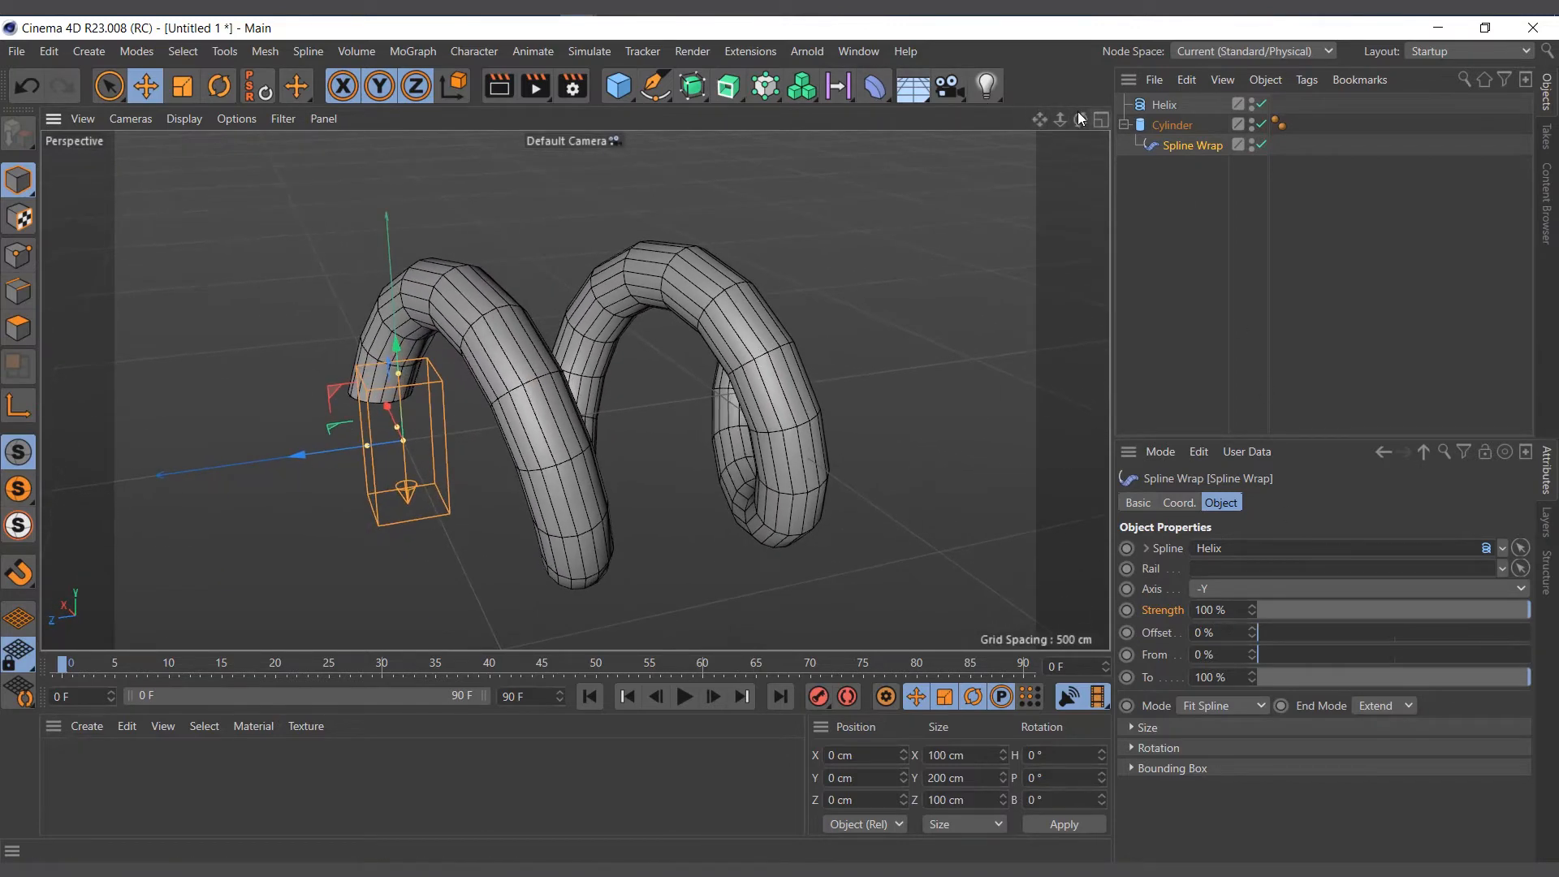
drag(1079, 119, 987, 118)
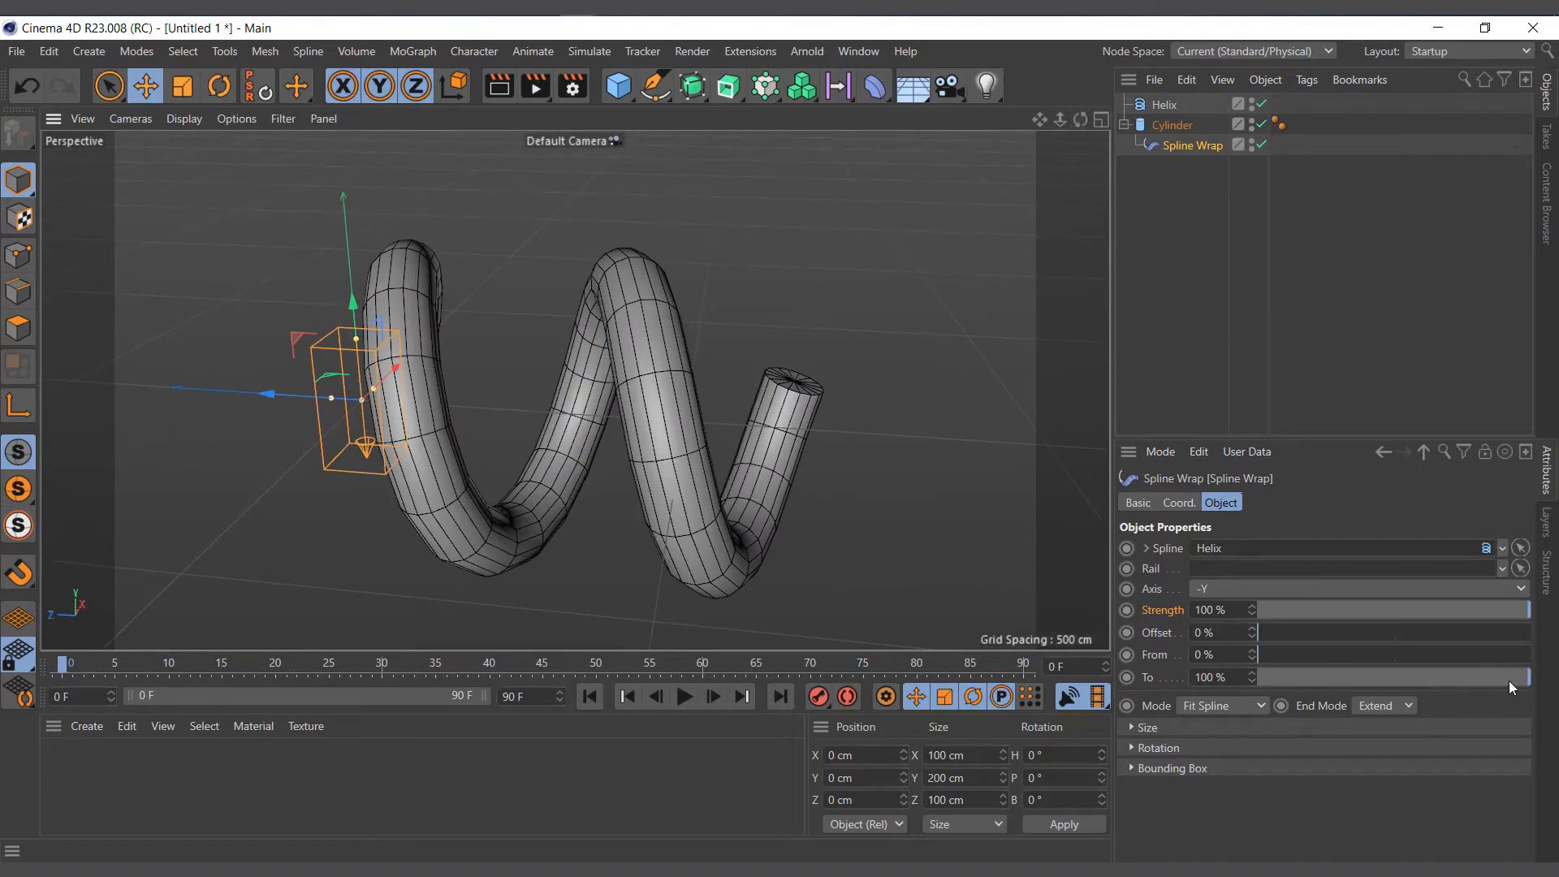
mouse_move(1509, 680)
mouse_down()
mouse_move(1206, 684)
mouse_move(1365, 657)
mouse_move(1535, 674)
mouse_up()
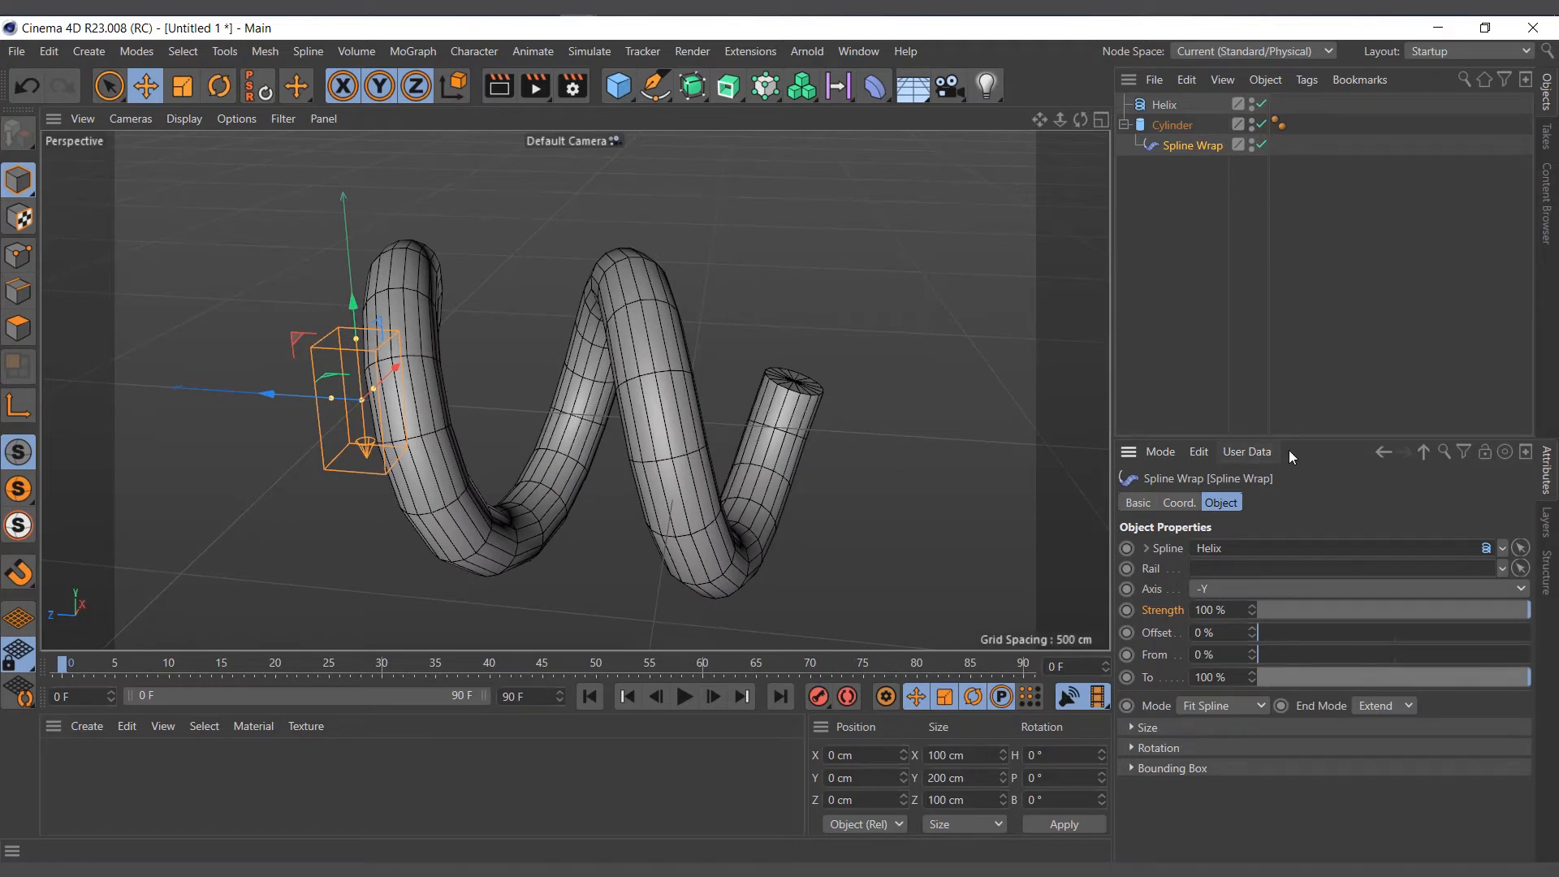
Taper the wrapped cylinder by lowering the start point of the Spline Wrap's Size curve to 0.
drag(1292, 441, 1293, 321)
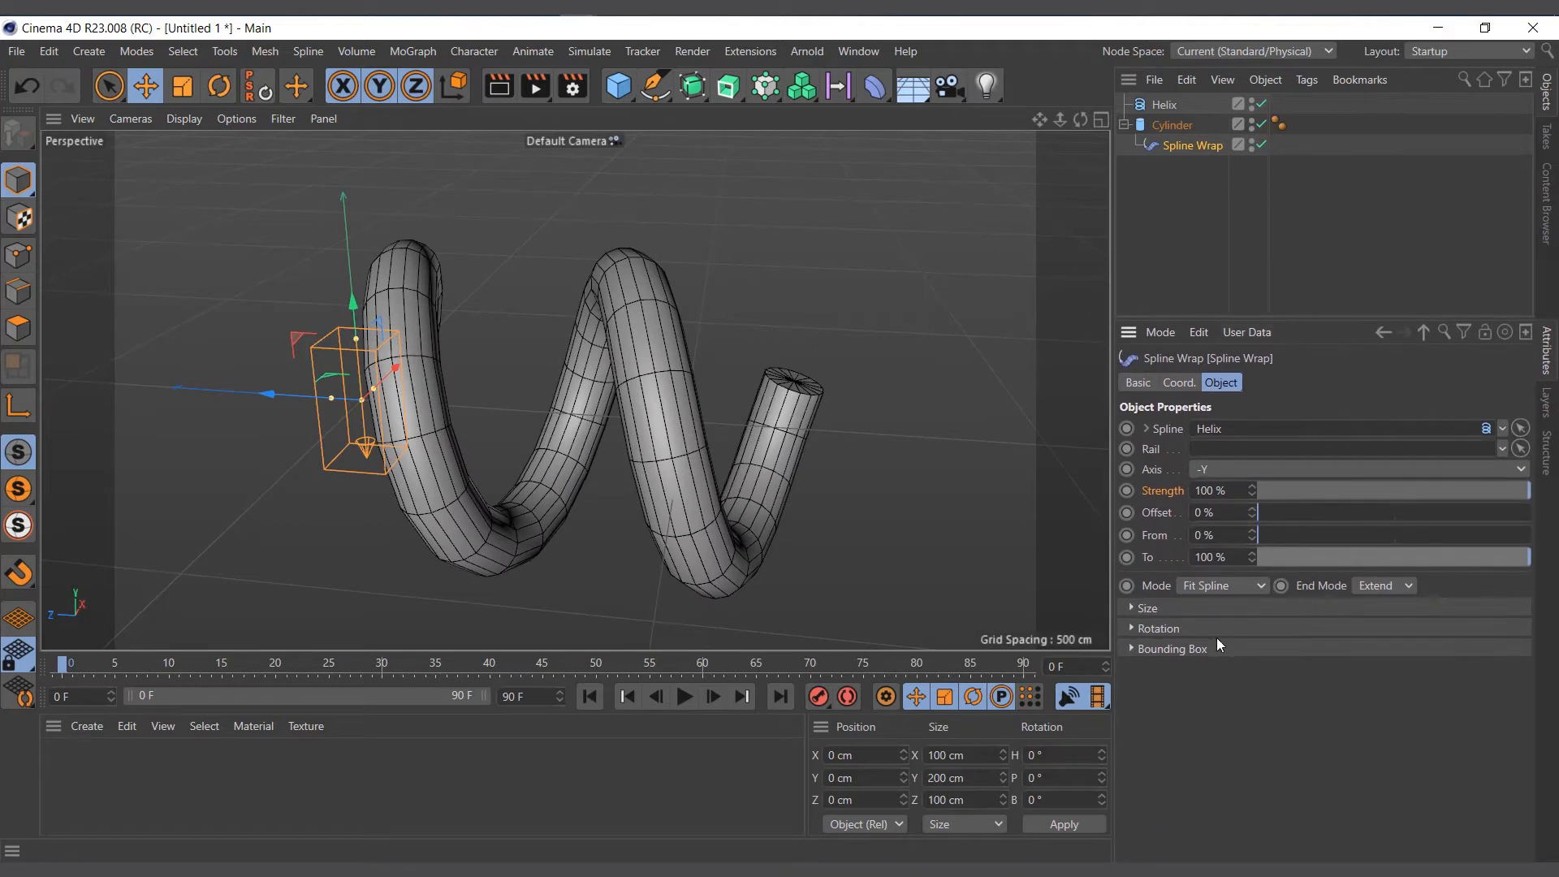
click(1150, 611)
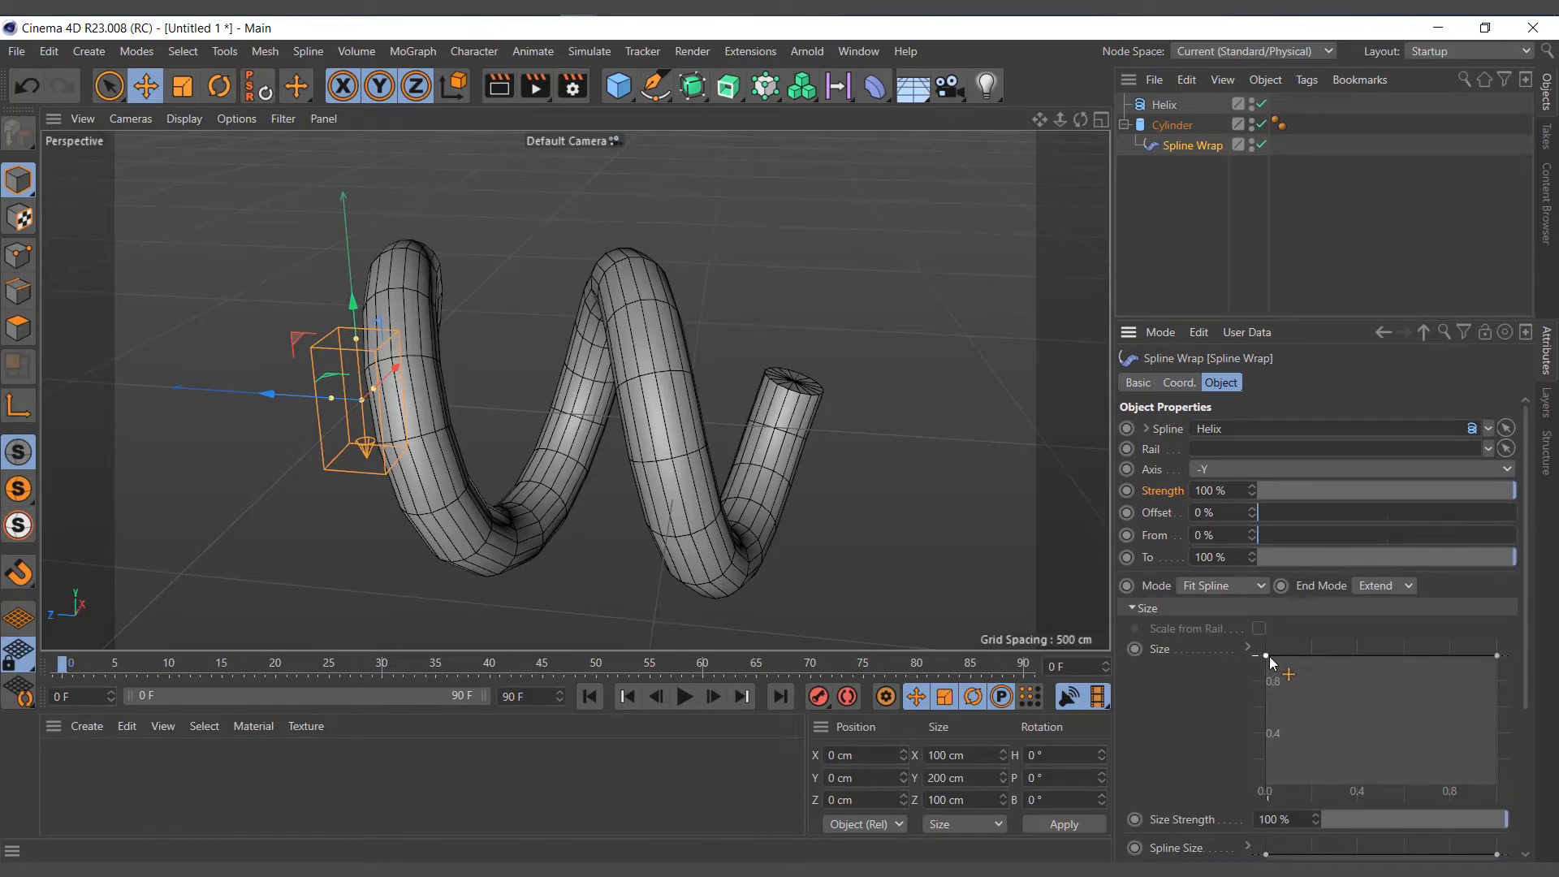
drag(1265, 656, 1218, 817)
drag(1080, 119, 1162, 130)
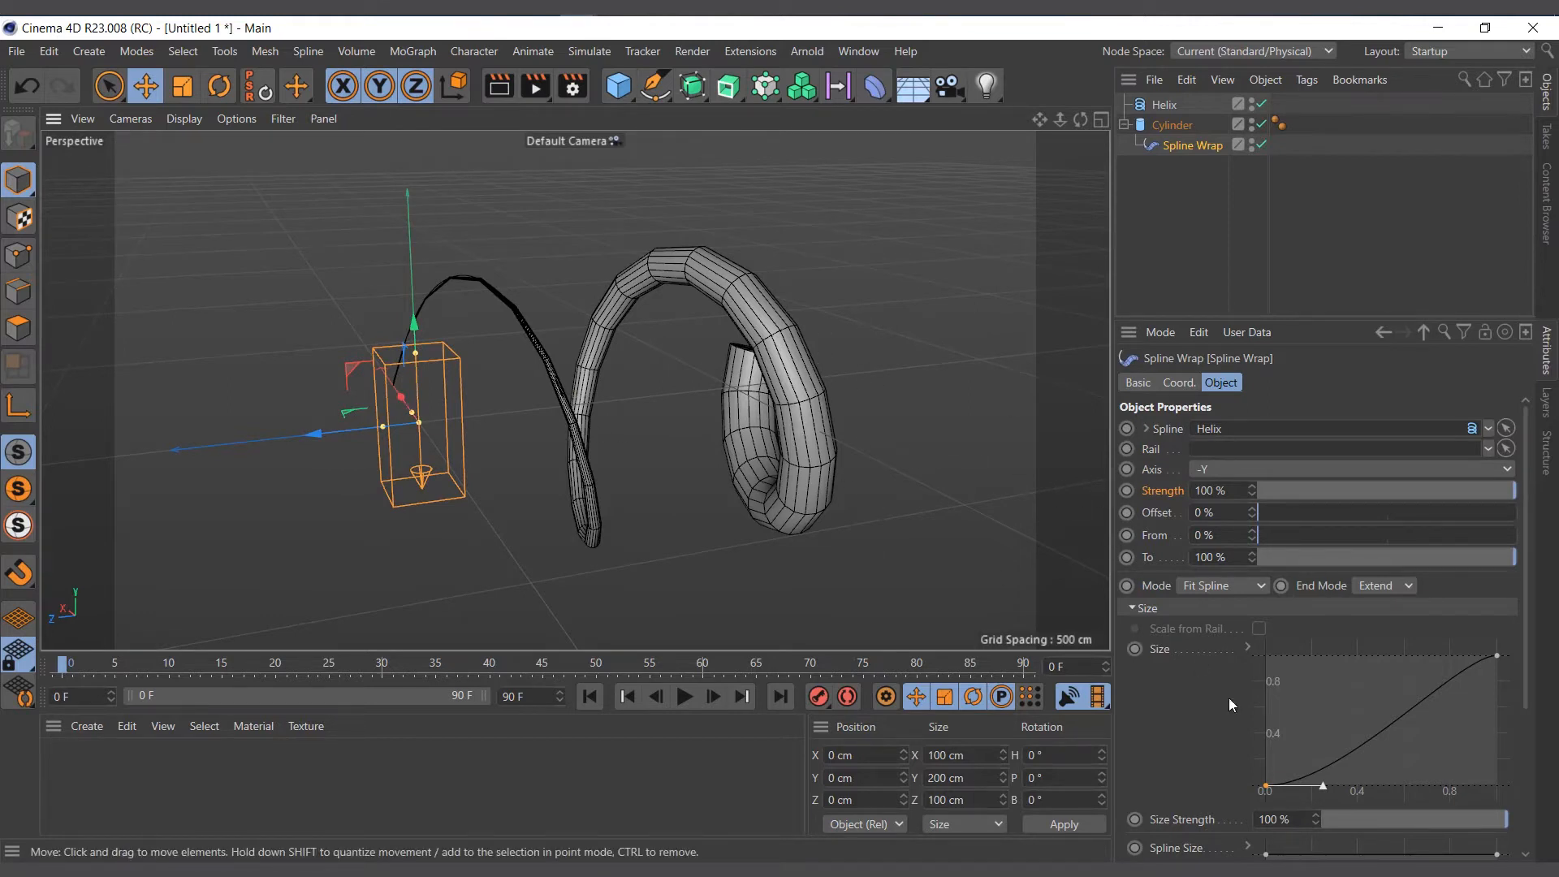
Try adding points to the Size curve to form a peak and a dip, and reset the curve.
mouse_move(1327, 788)
mouse_down()
mouse_move(1269, 681)
mouse_move(1331, 796)
mouse_move(1321, 782)
mouse_up()
ctrl+click(1367, 733)
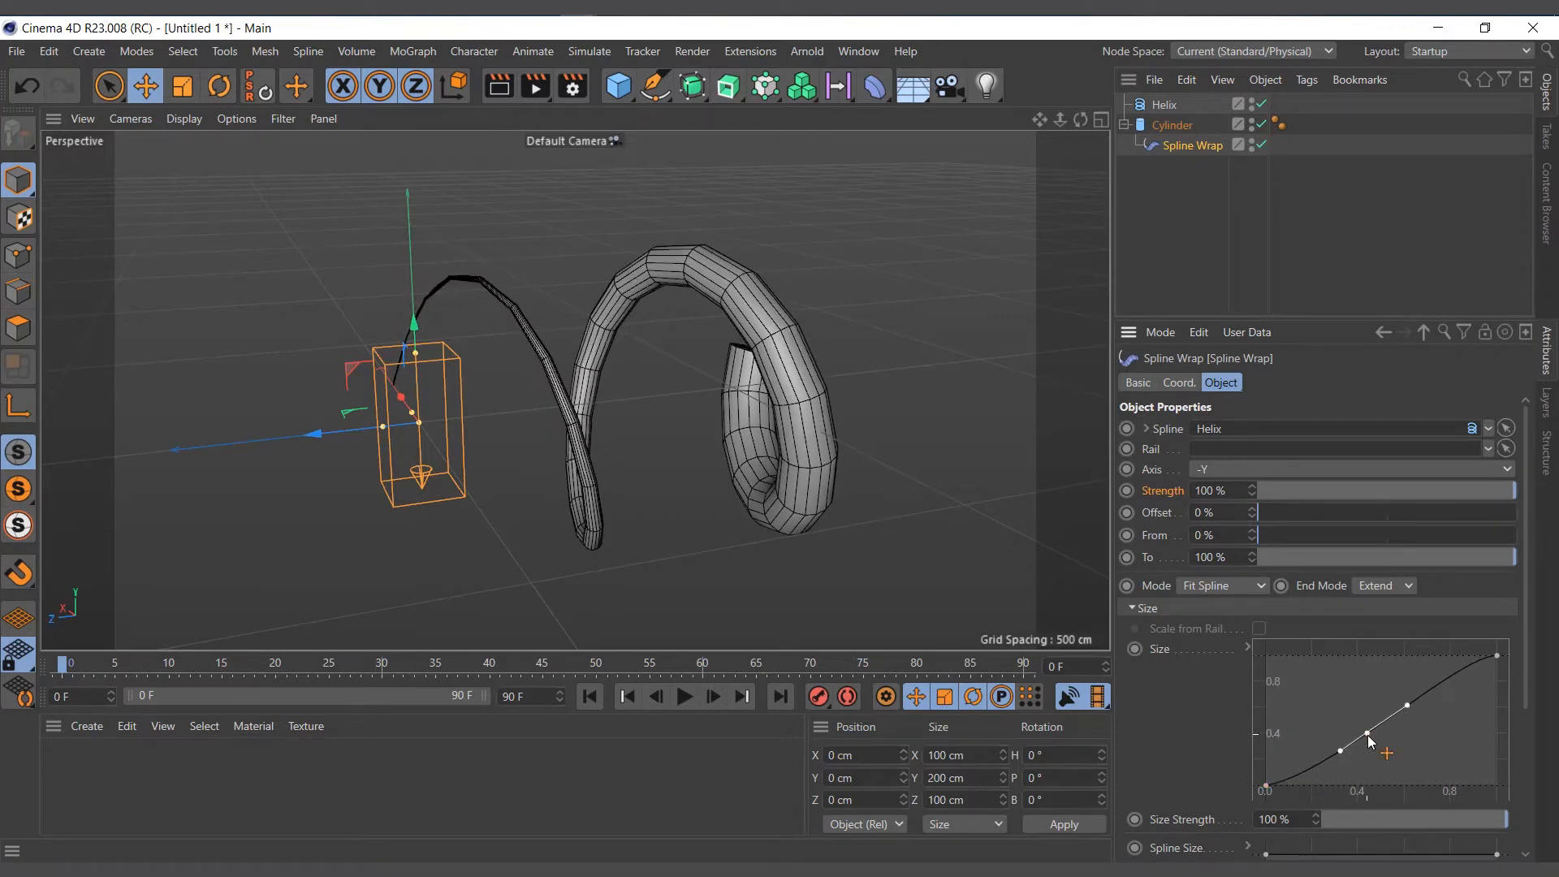
mouse_move(1367, 735)
mouse_down()
mouse_move(1351, 706)
mouse_move(1303, 690)
mouse_move(1373, 667)
mouse_move(1384, 761)
mouse_up()
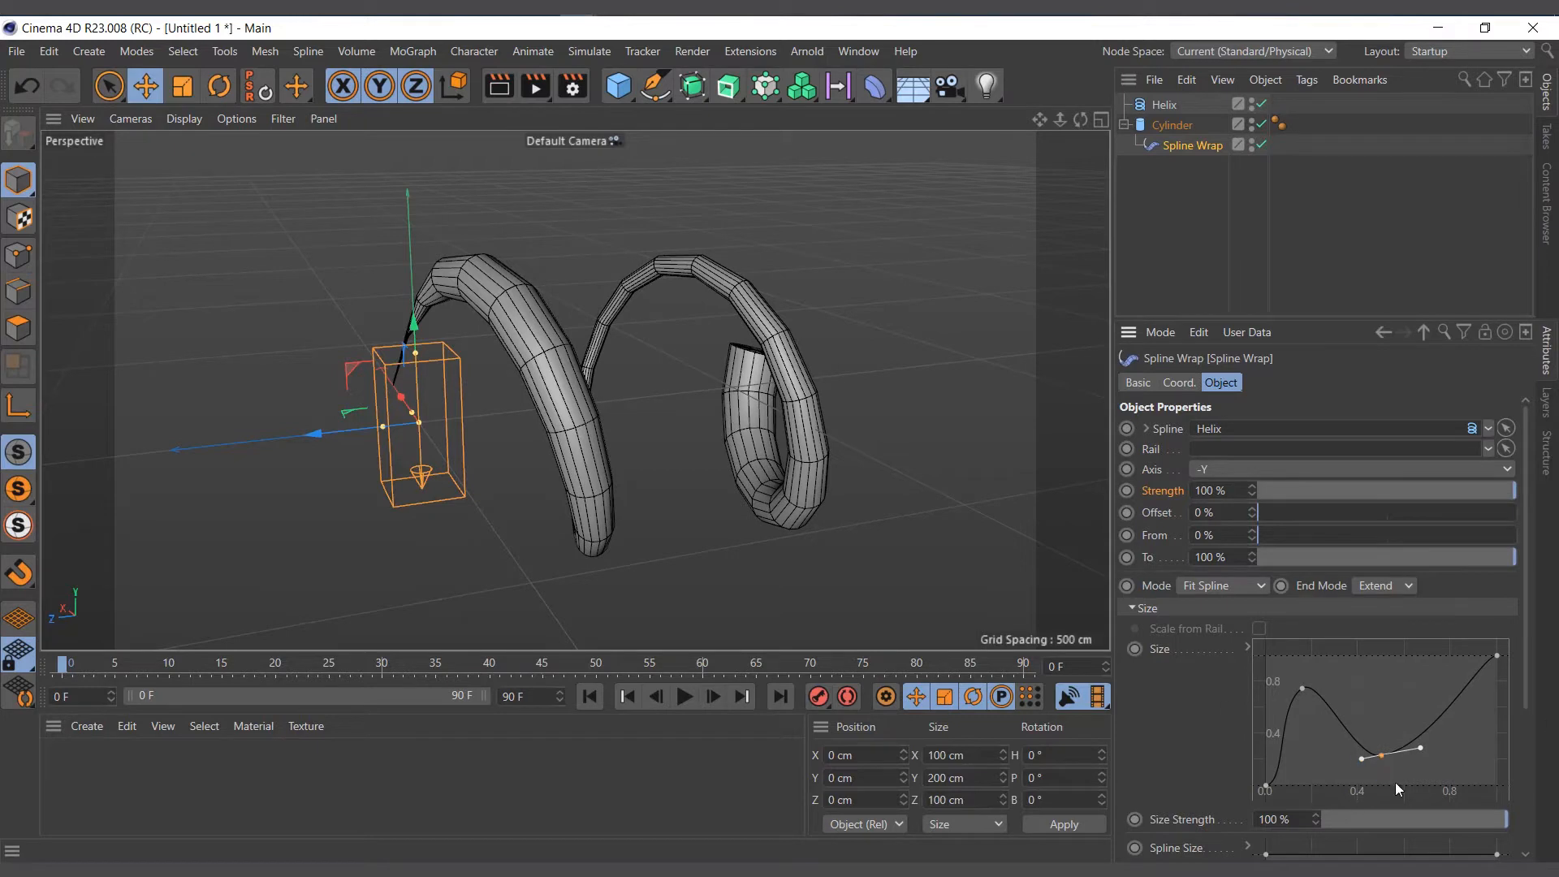
right_click(1364, 715)
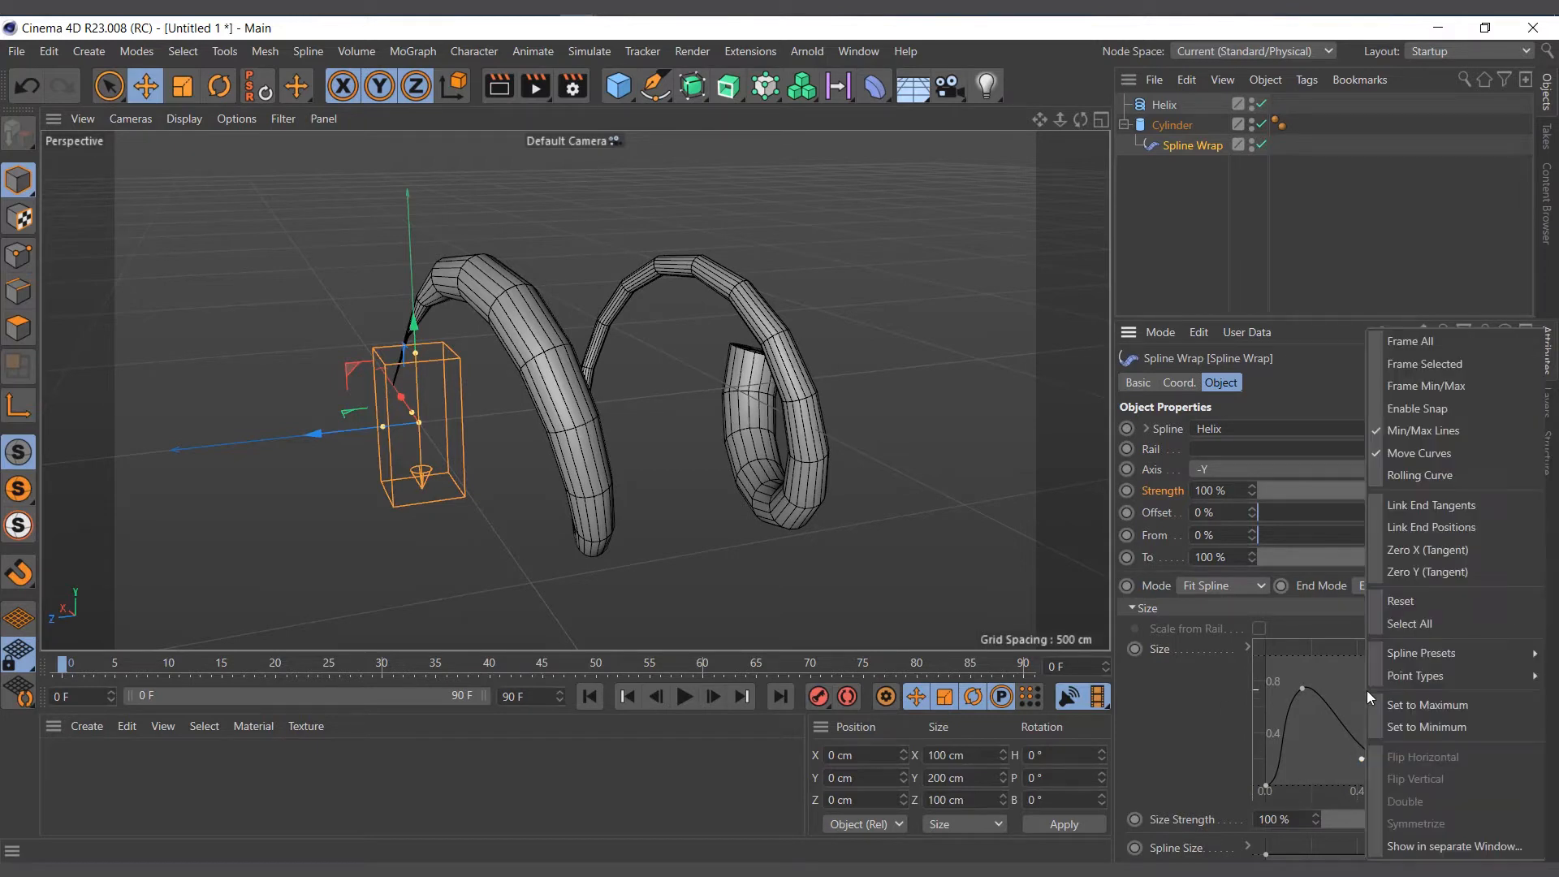
click(1406, 604)
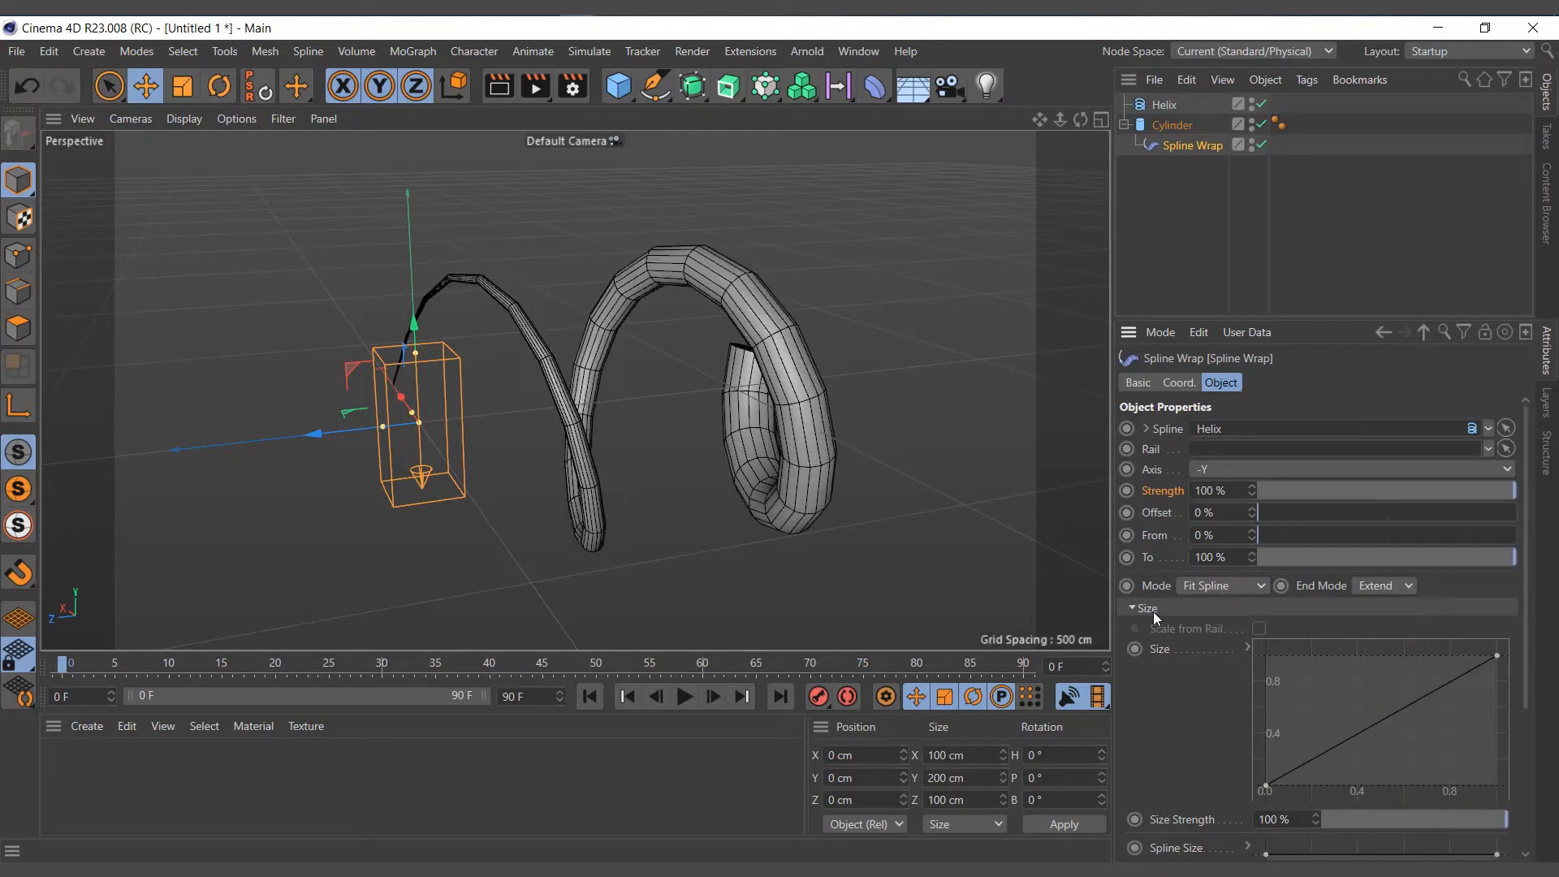
Raise the start point of the Spline Wrap's Rotation curve to its maximum so the curve falls to 0 at the end.
click(1132, 609)
click(1132, 628)
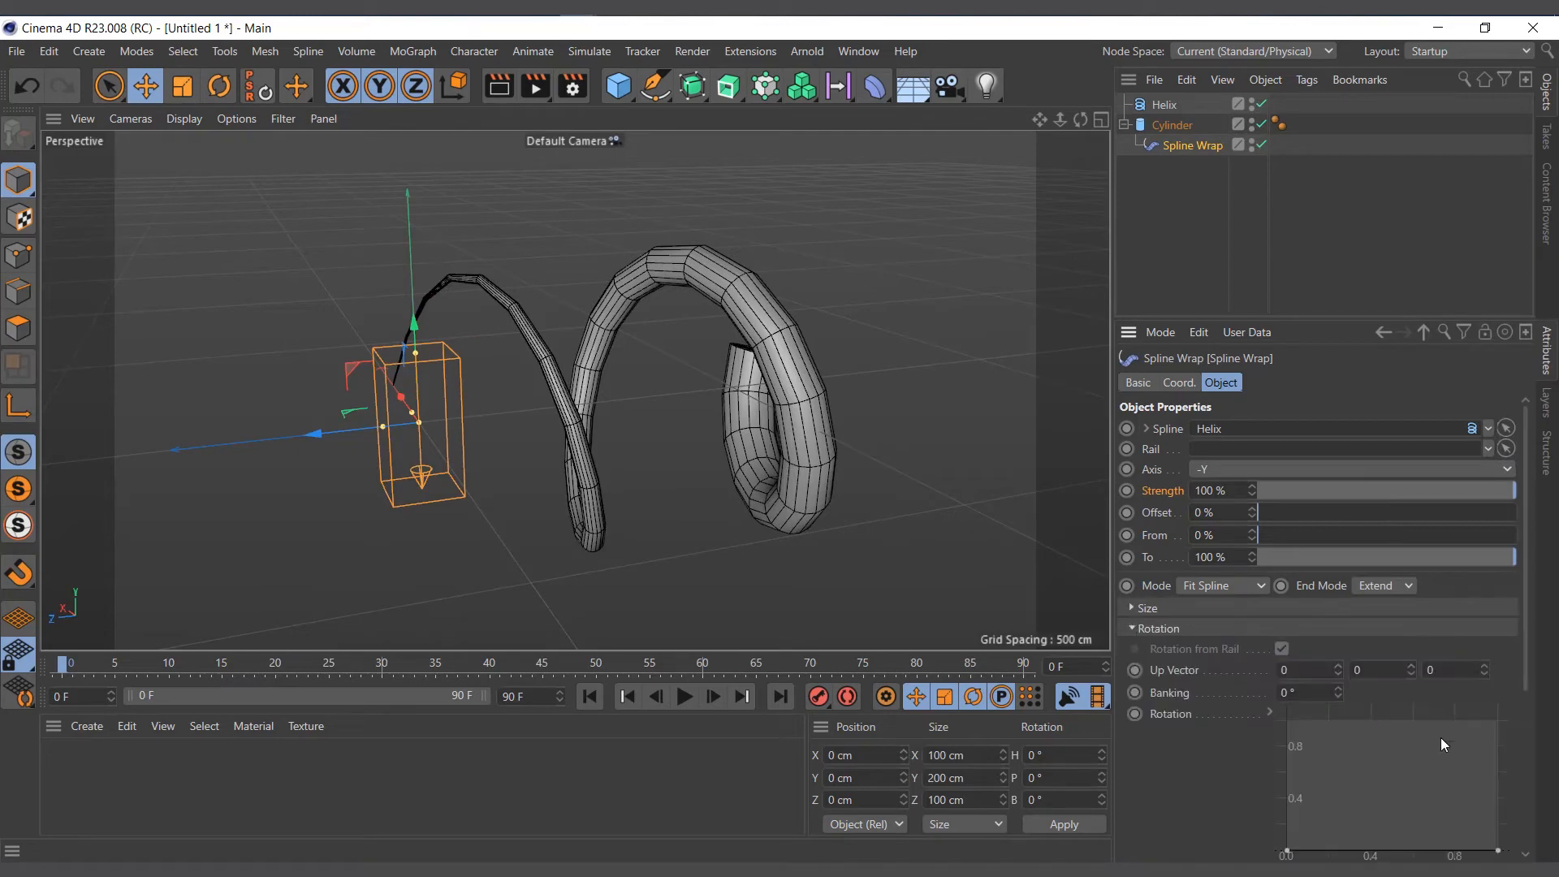
scroll(1286, 774, down, 3)
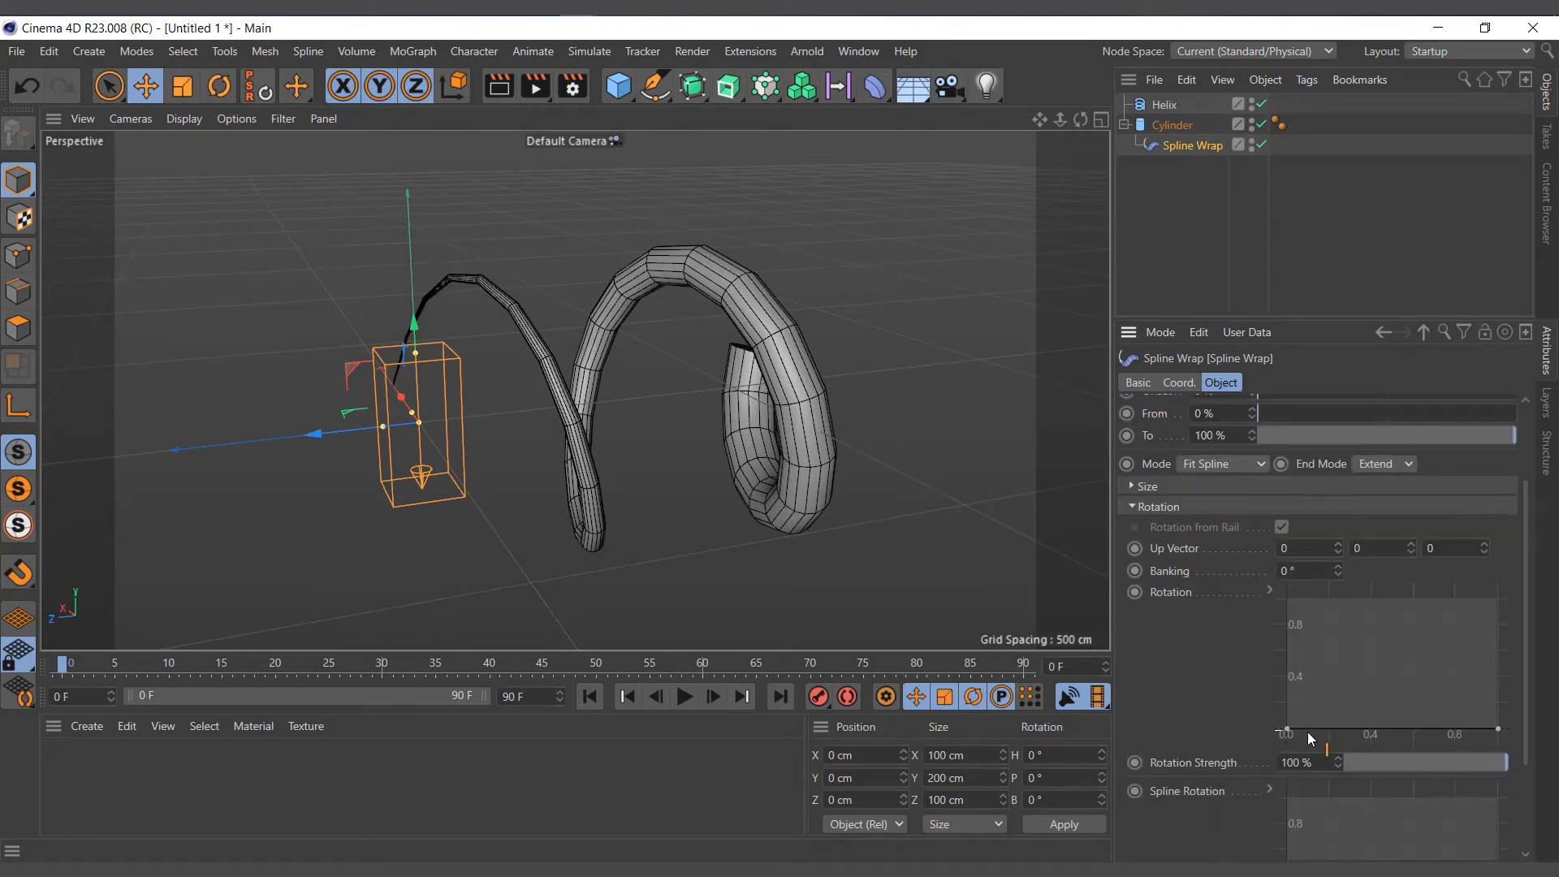
drag(1287, 730, 1257, 592)
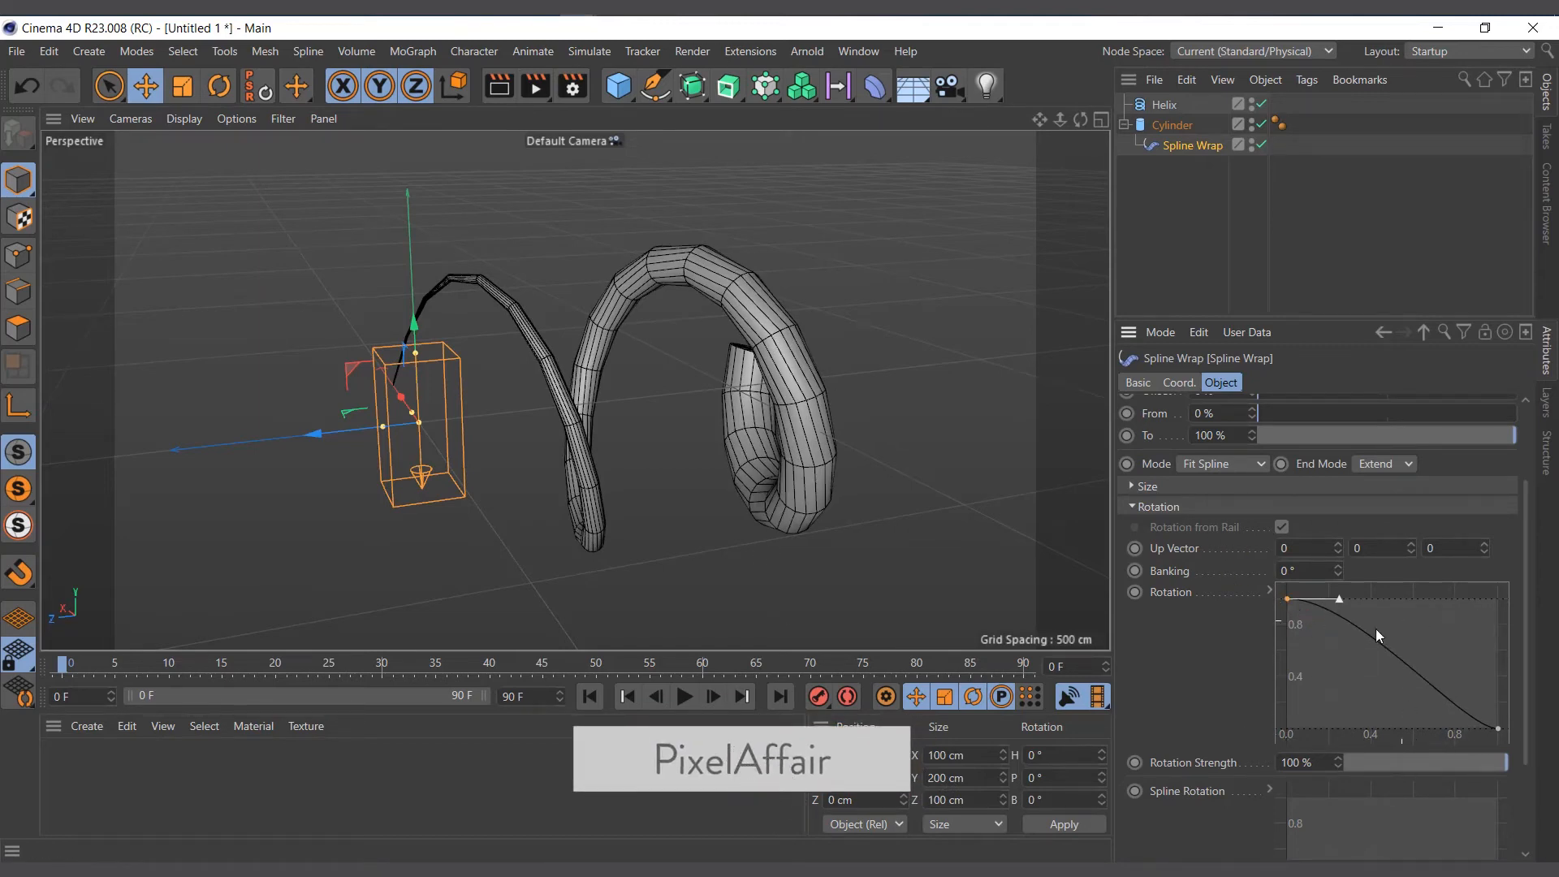
Try raising the Rotation Strength to 315 % and reset it to 100 %.
scroll(1376, 629, down, 4)
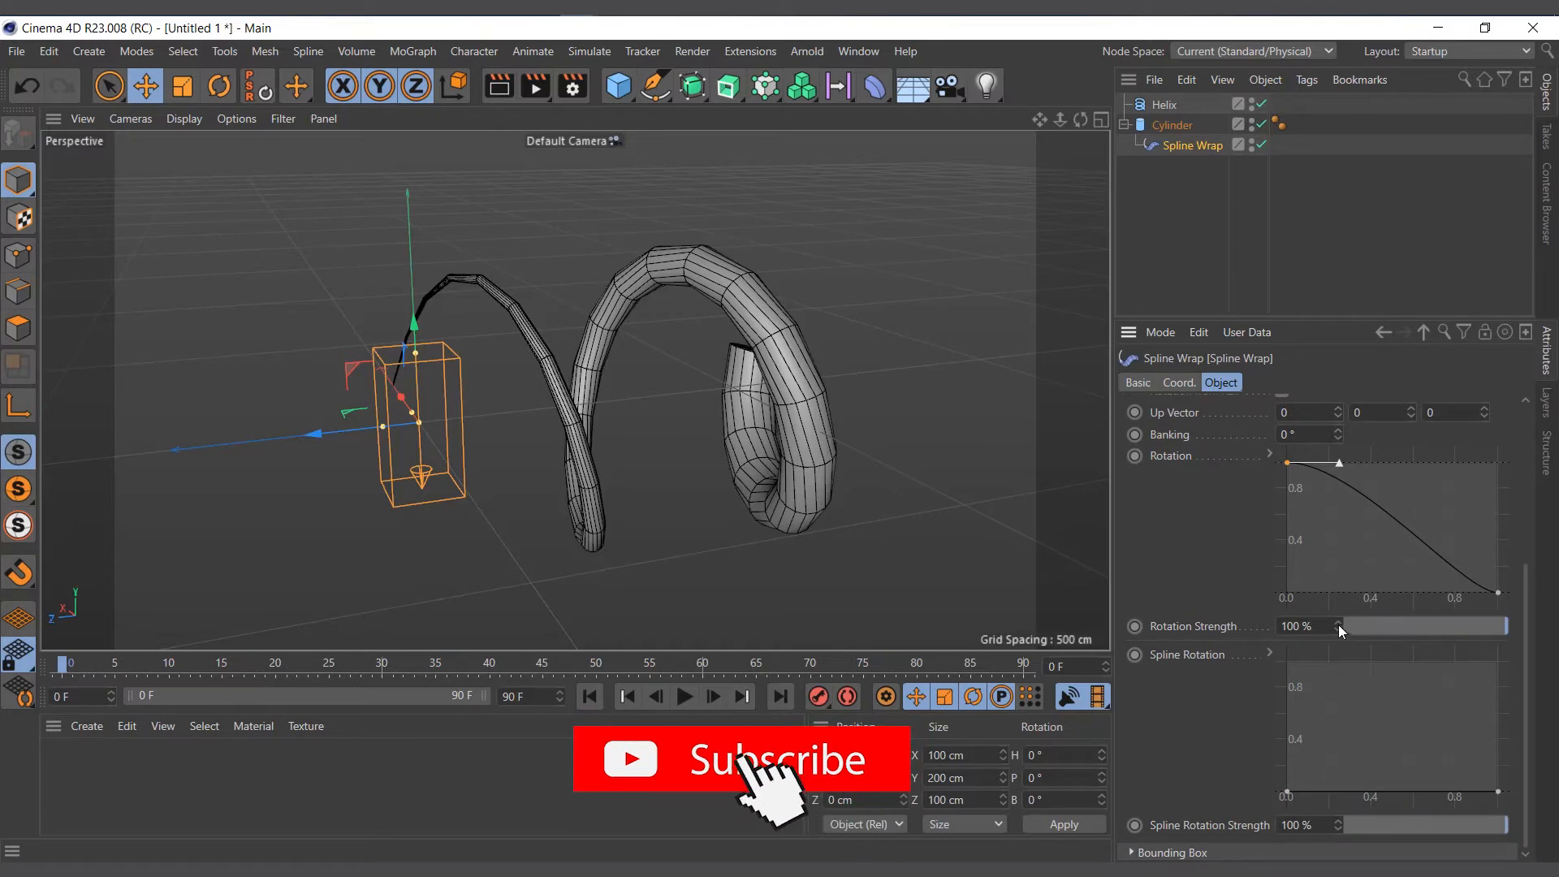
drag(1338, 626, 1503, 626)
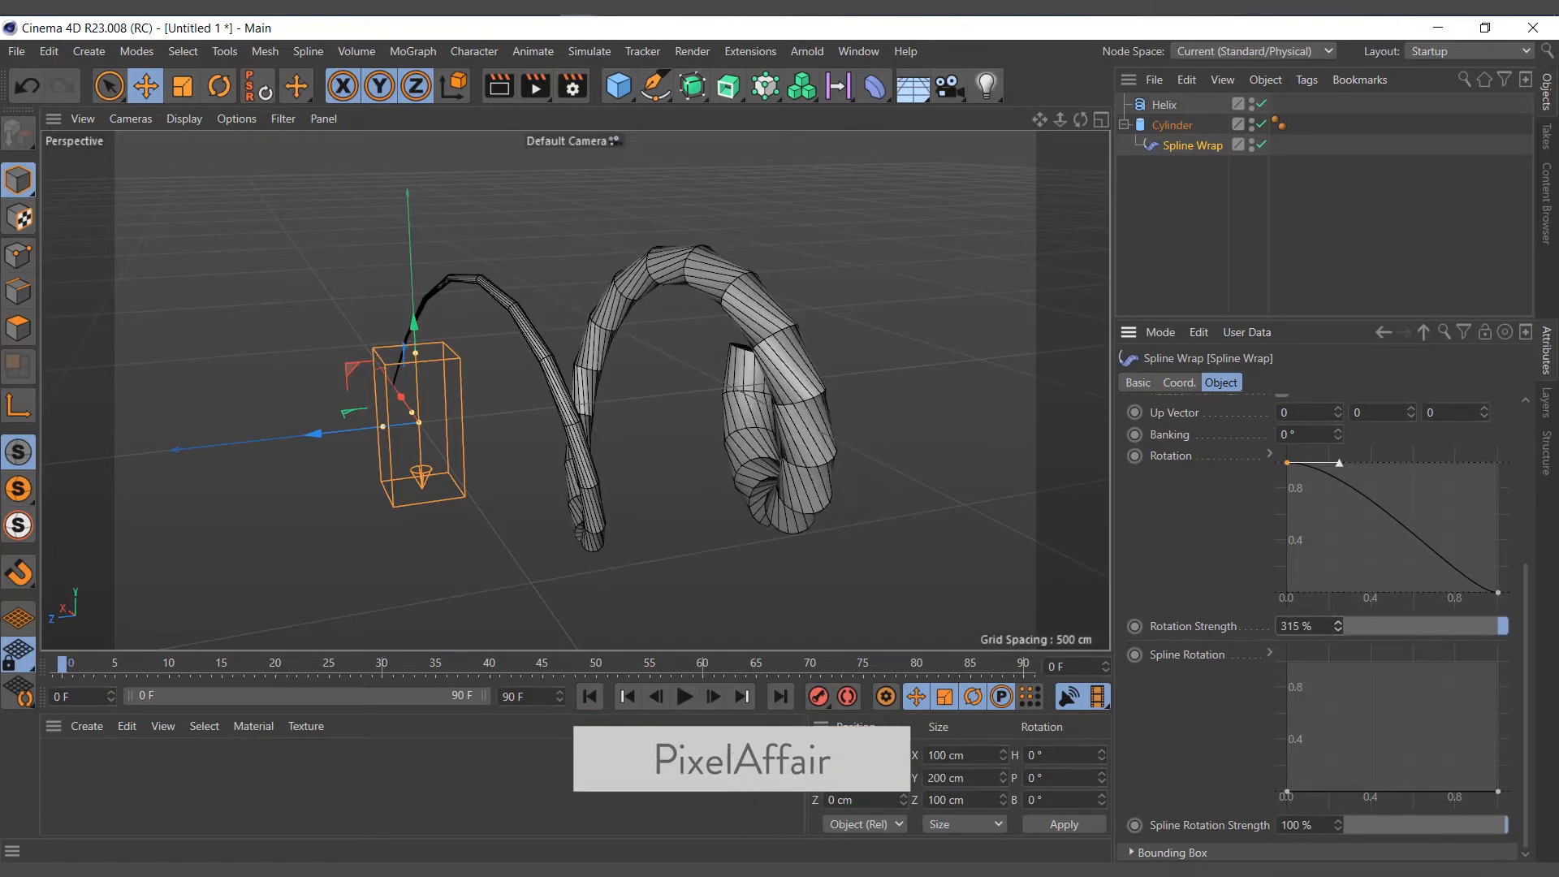
right_click(1338, 627)
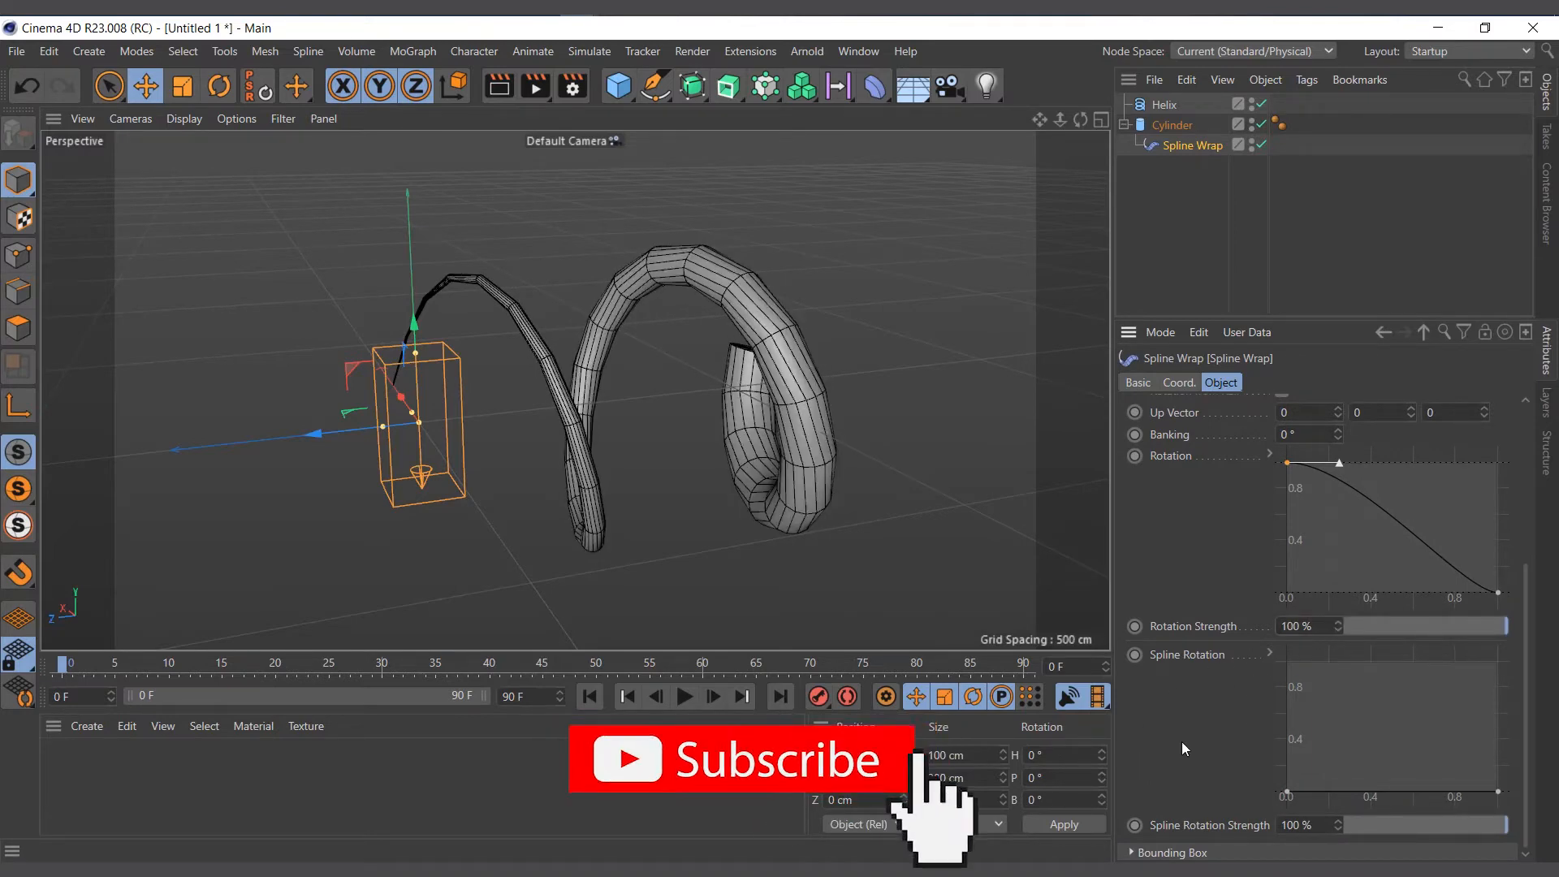
scroll(1182, 742, up, 7)
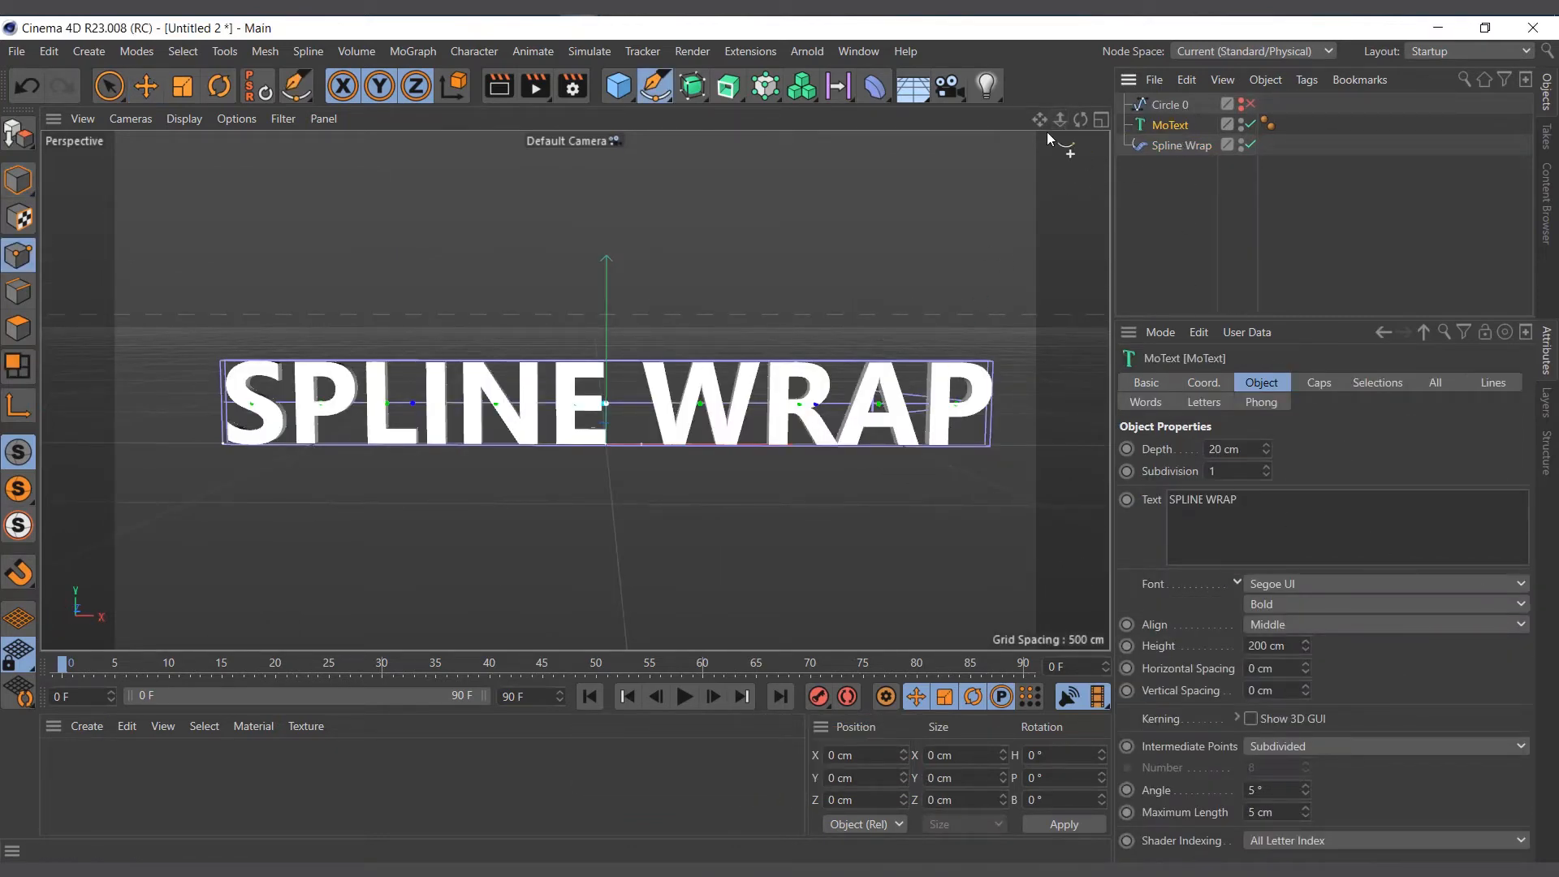
In the front view, draw a wavy four-point Bezier spline around the SPLINE WRAP text and return to the perspective view.
click(1100, 122)
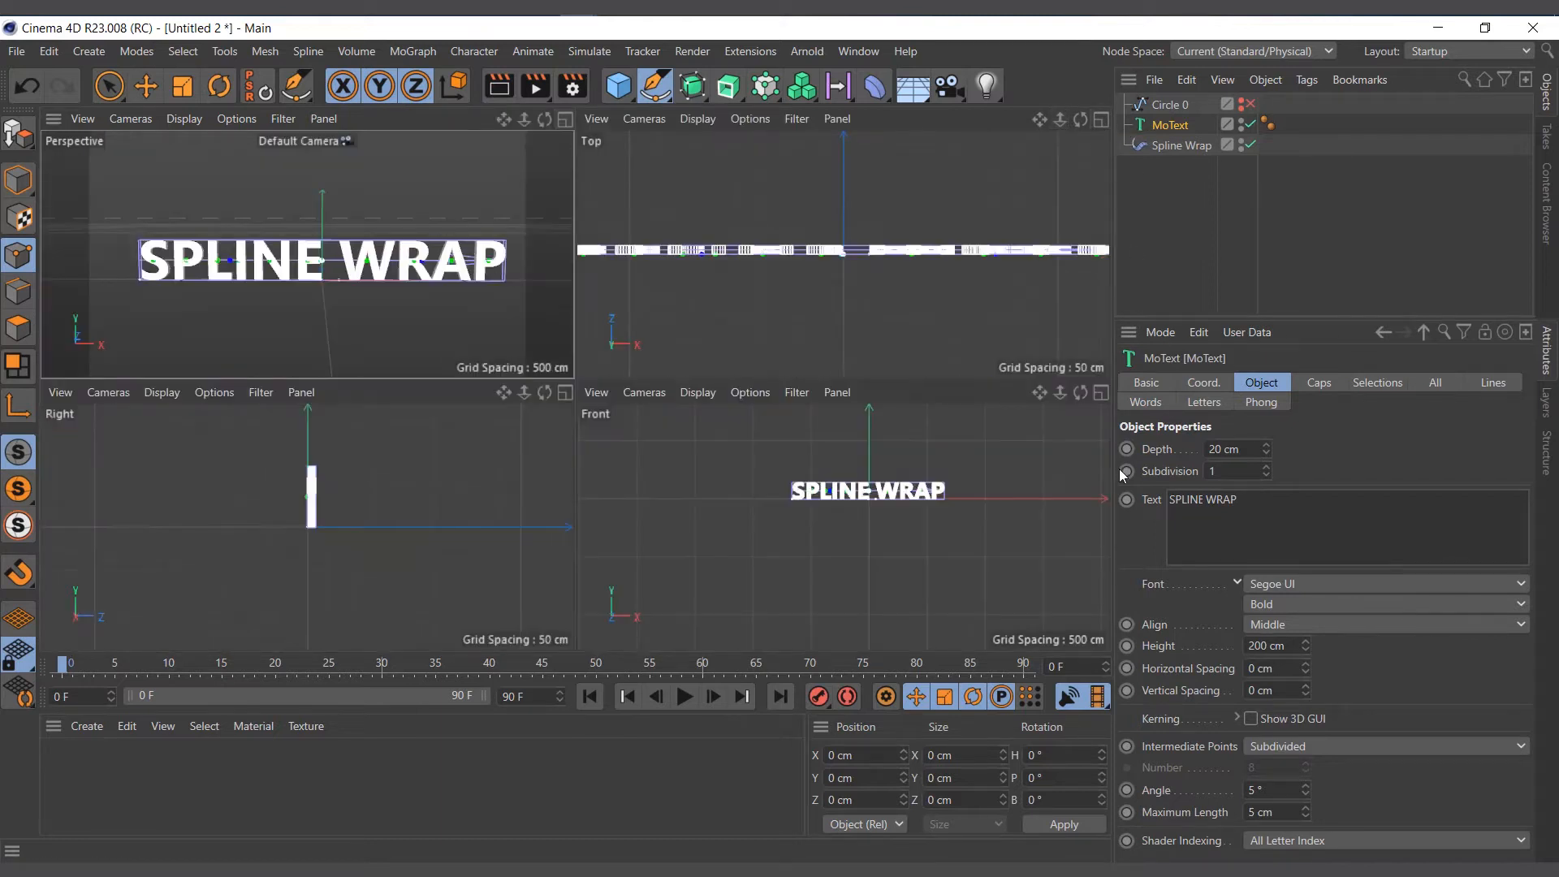
click(1099, 393)
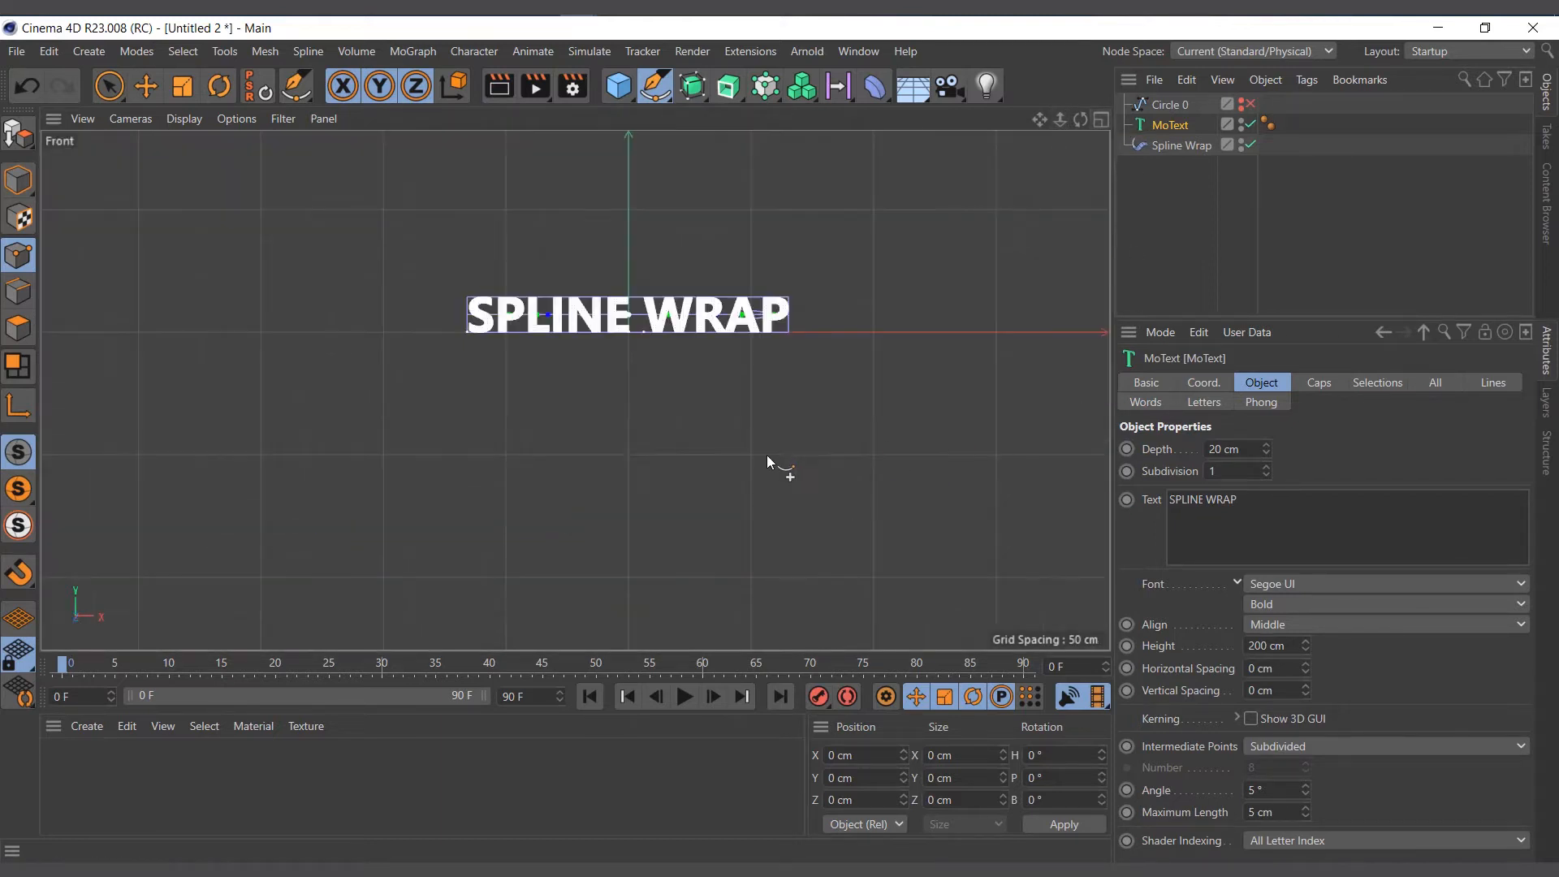
click(230, 234)
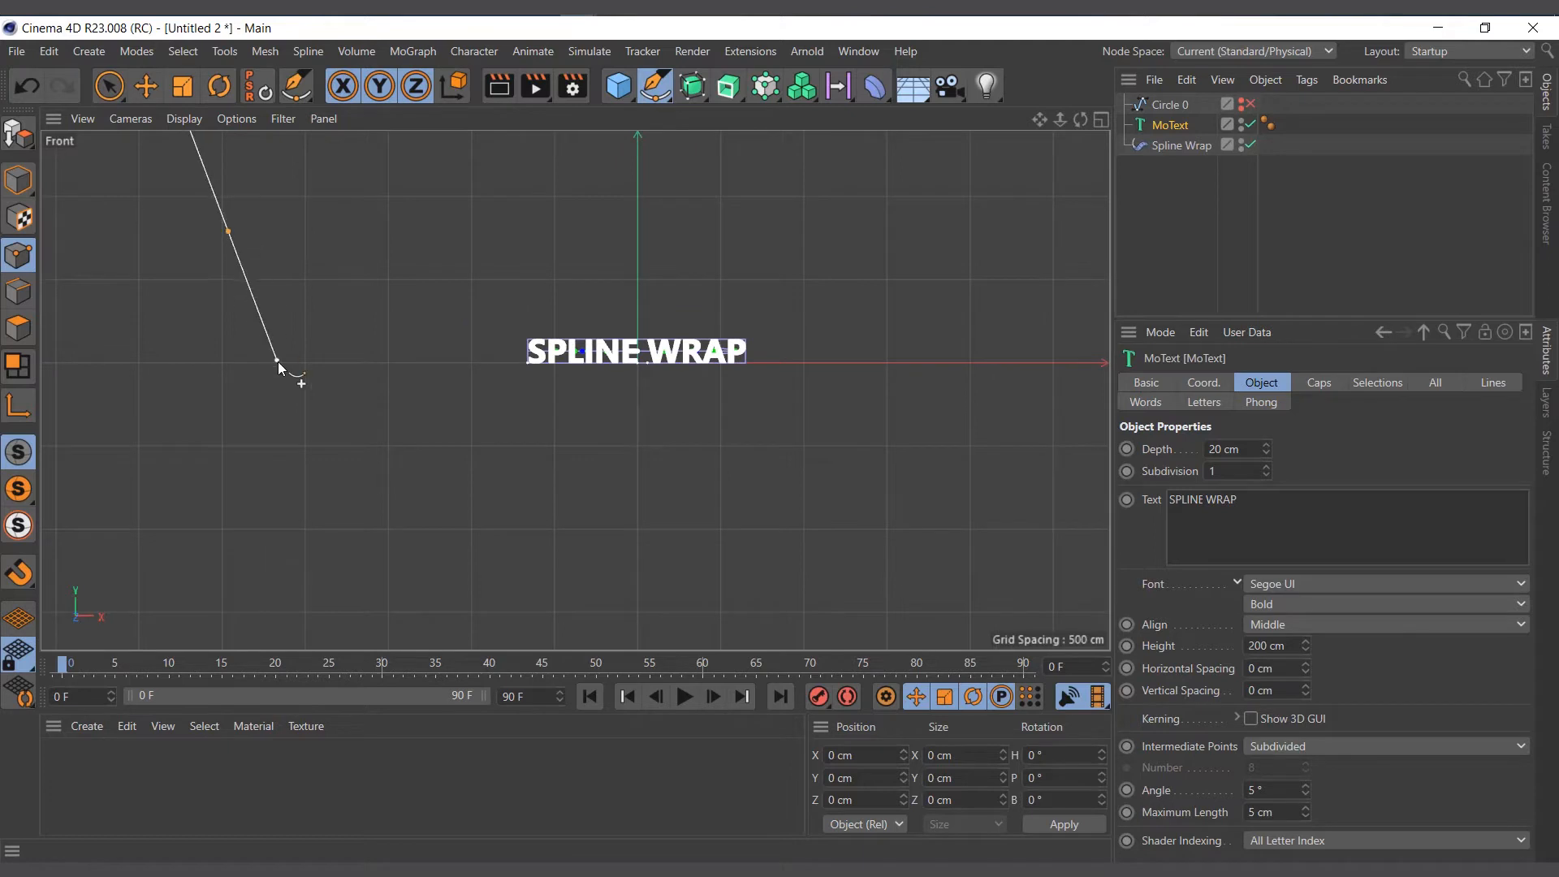
drag(418, 488, 516, 530)
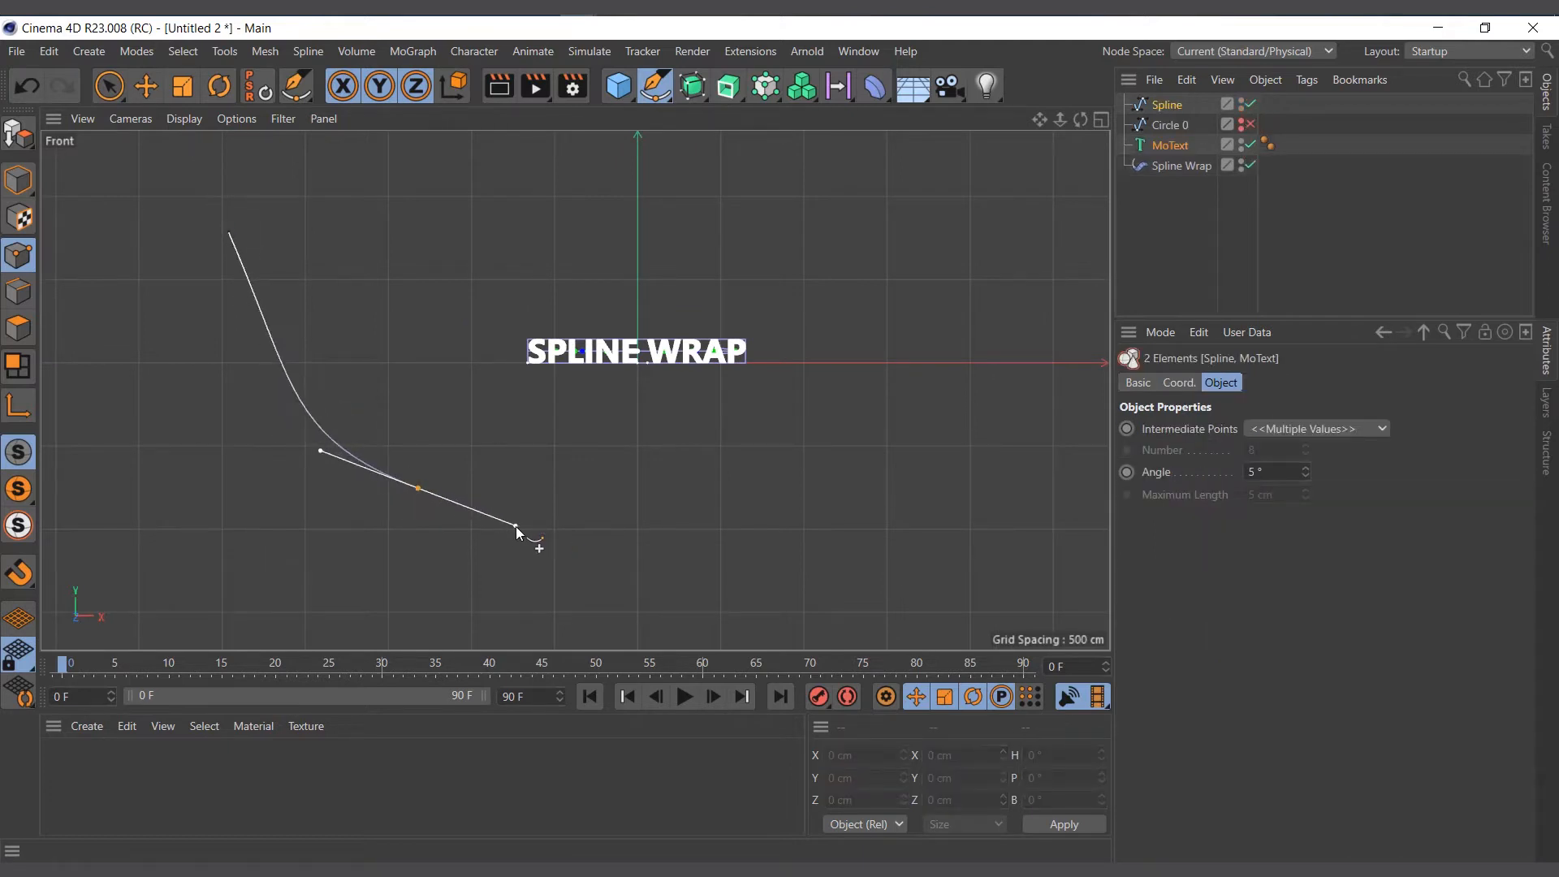
key(ctrl+z)
drag(580, 568, 692, 594)
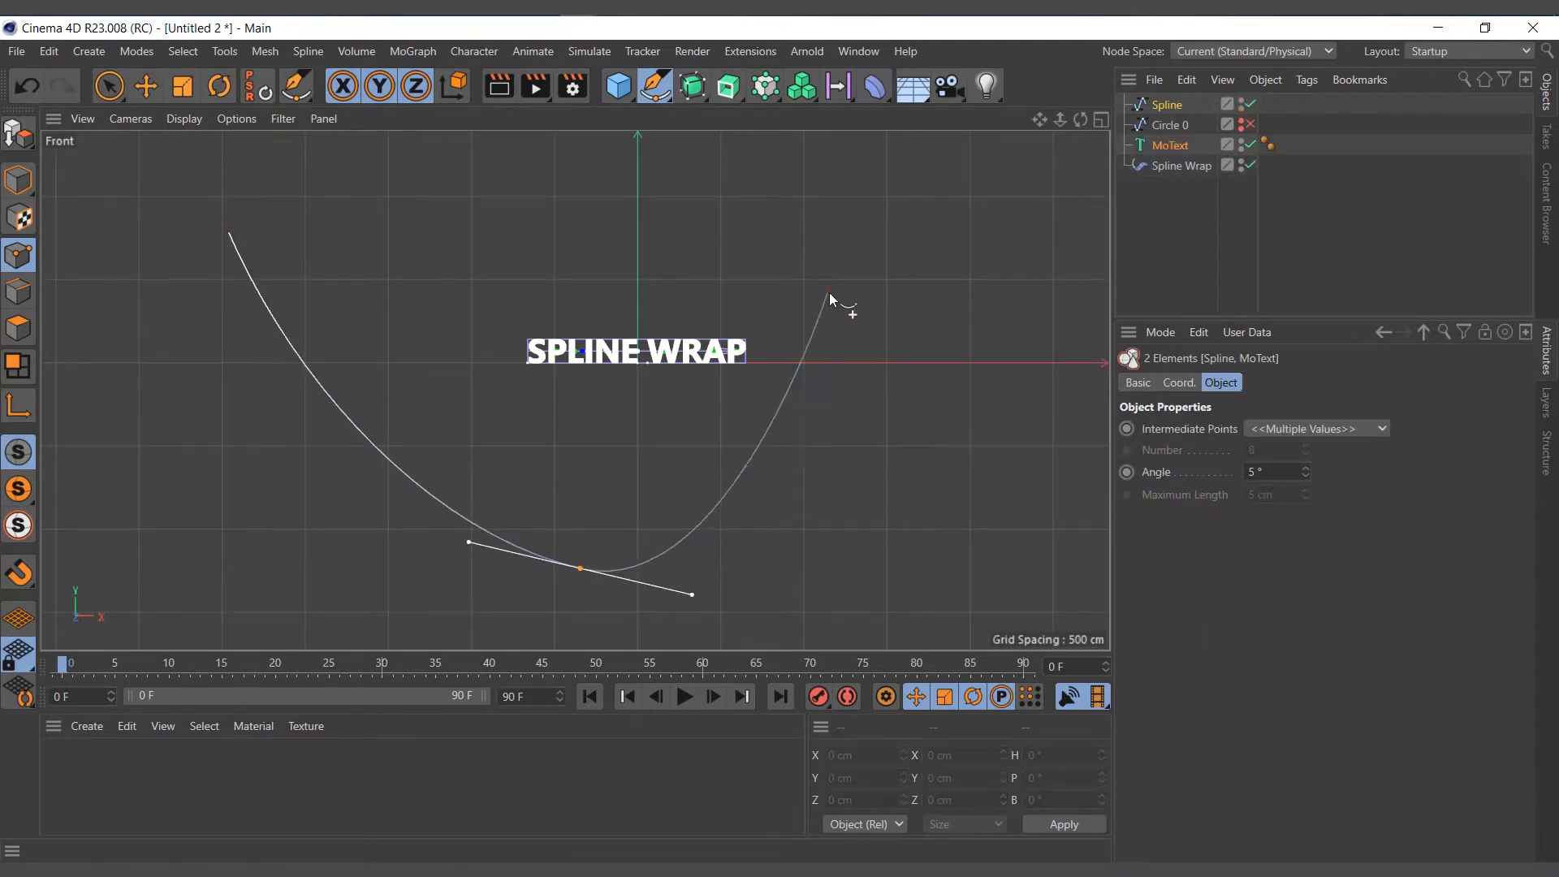
drag(928, 231, 1016, 222)
drag(1026, 561, 923, 592)
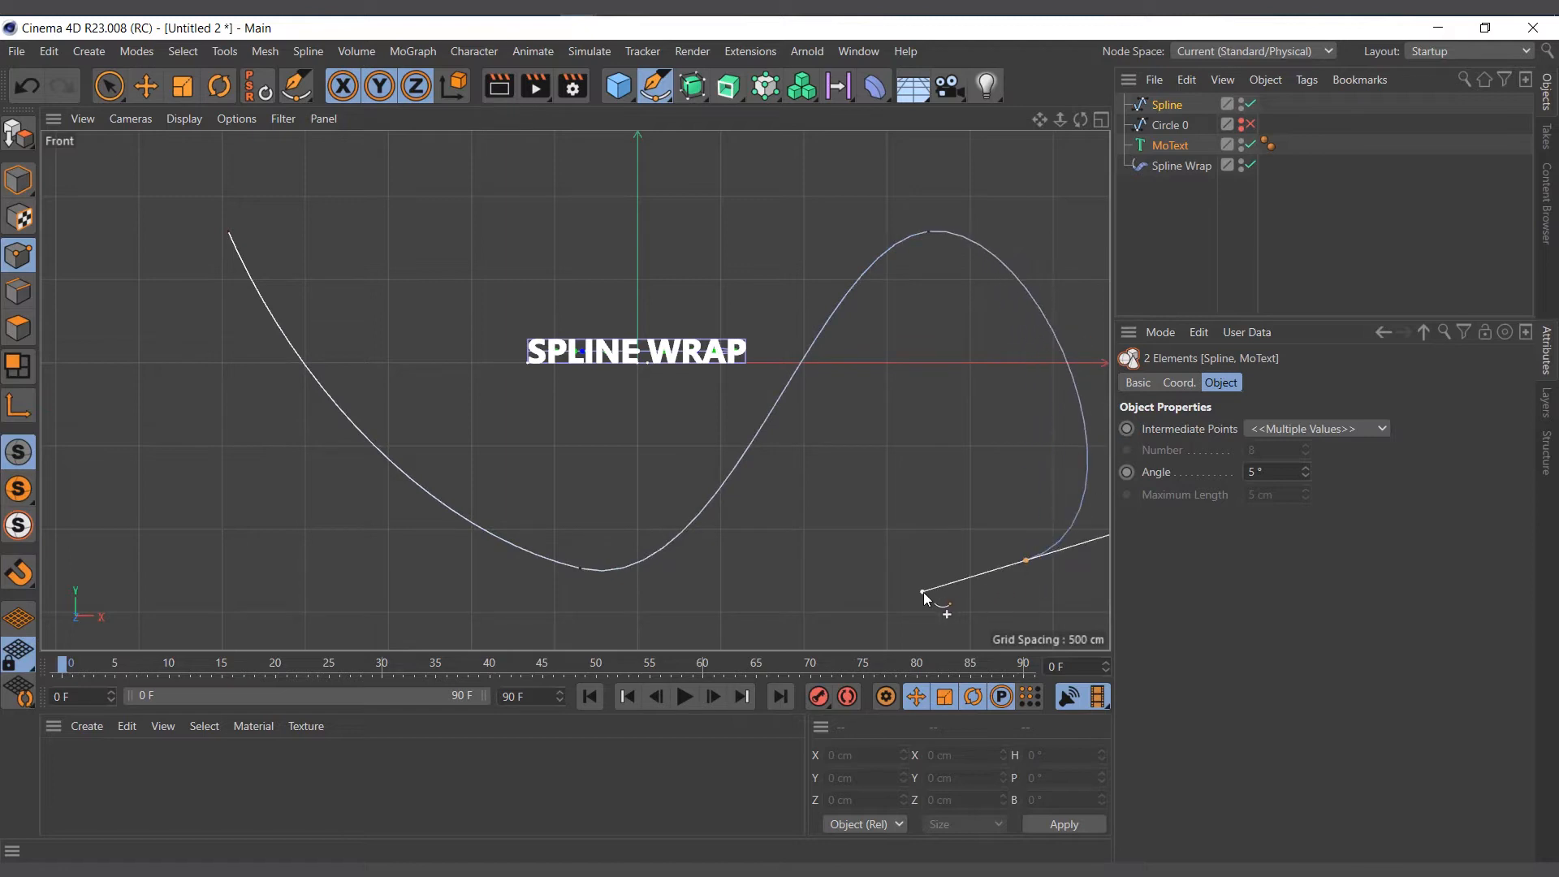
click(1097, 122)
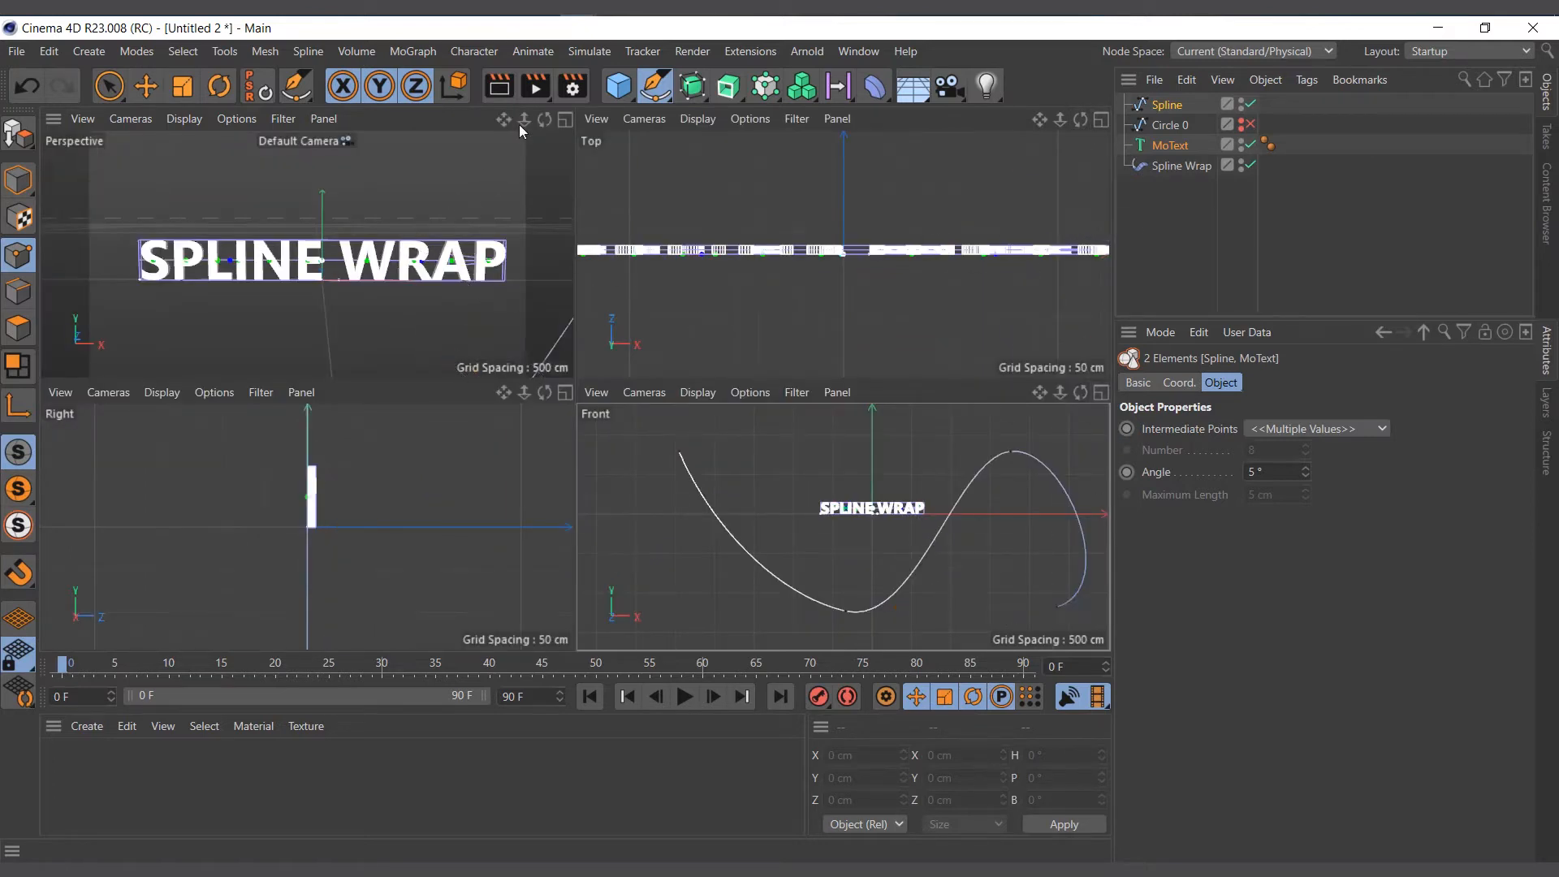
click(565, 120)
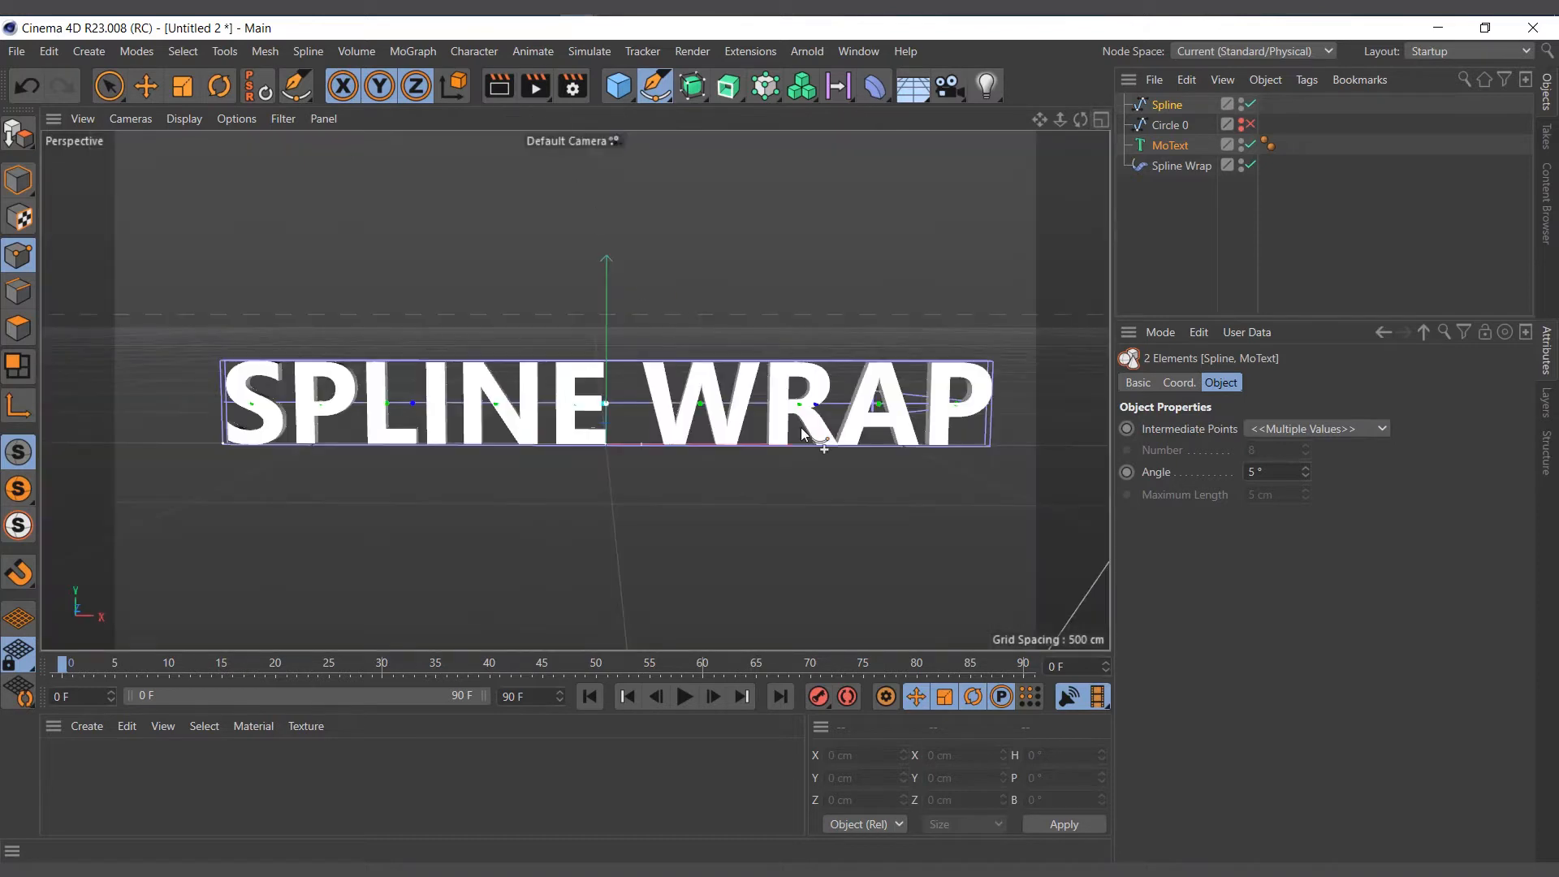
Replace the existing Spline Wrap with a new one as a child of MoText, and assign the drawn Spline to it.
click(1173, 167)
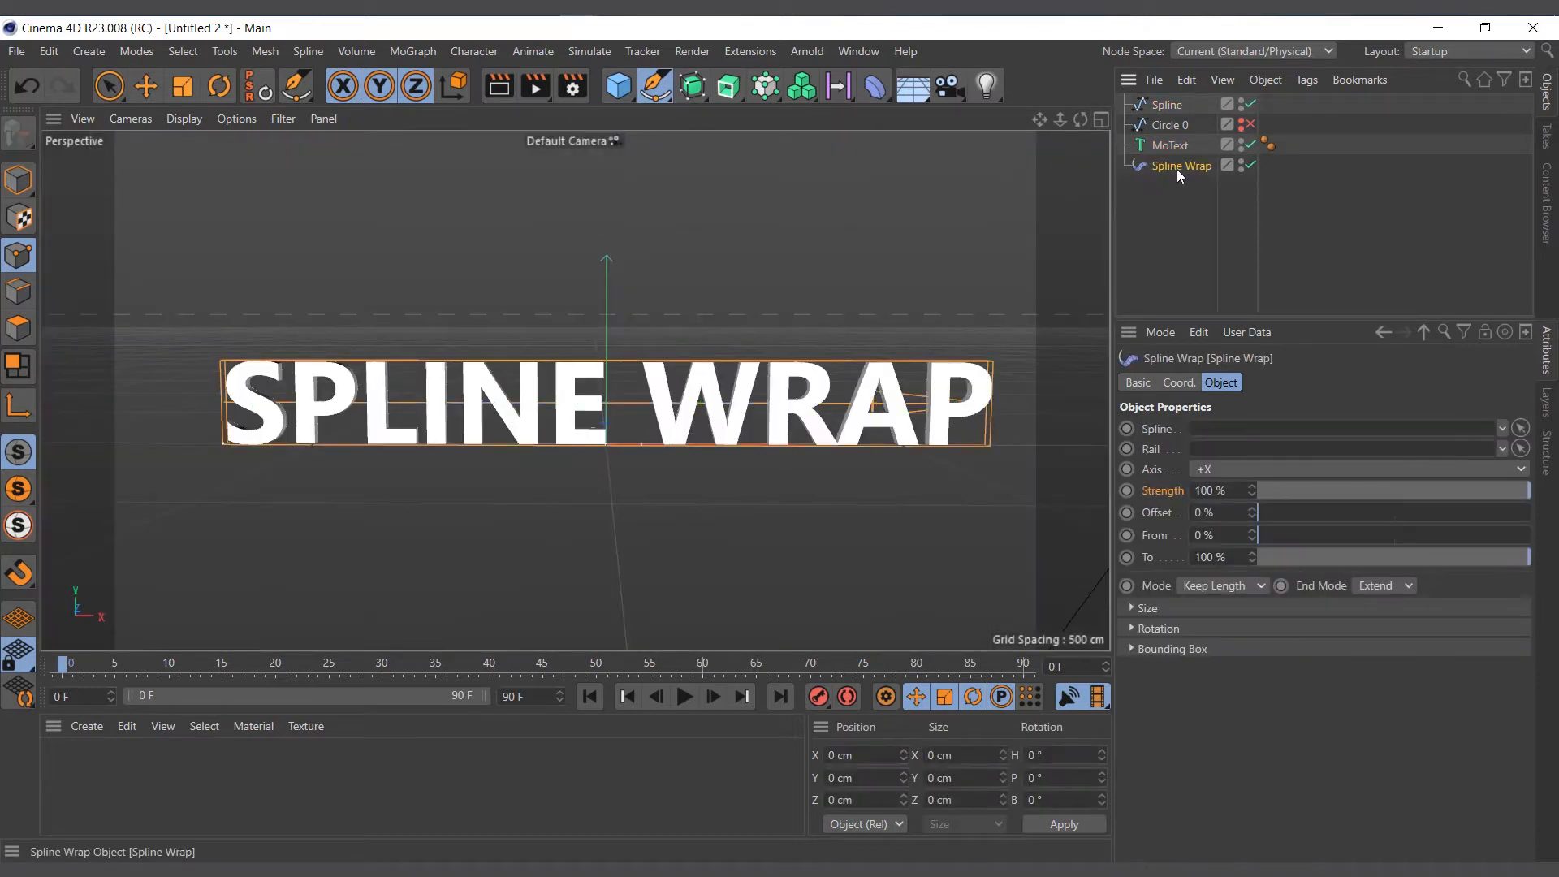
key(Delete)
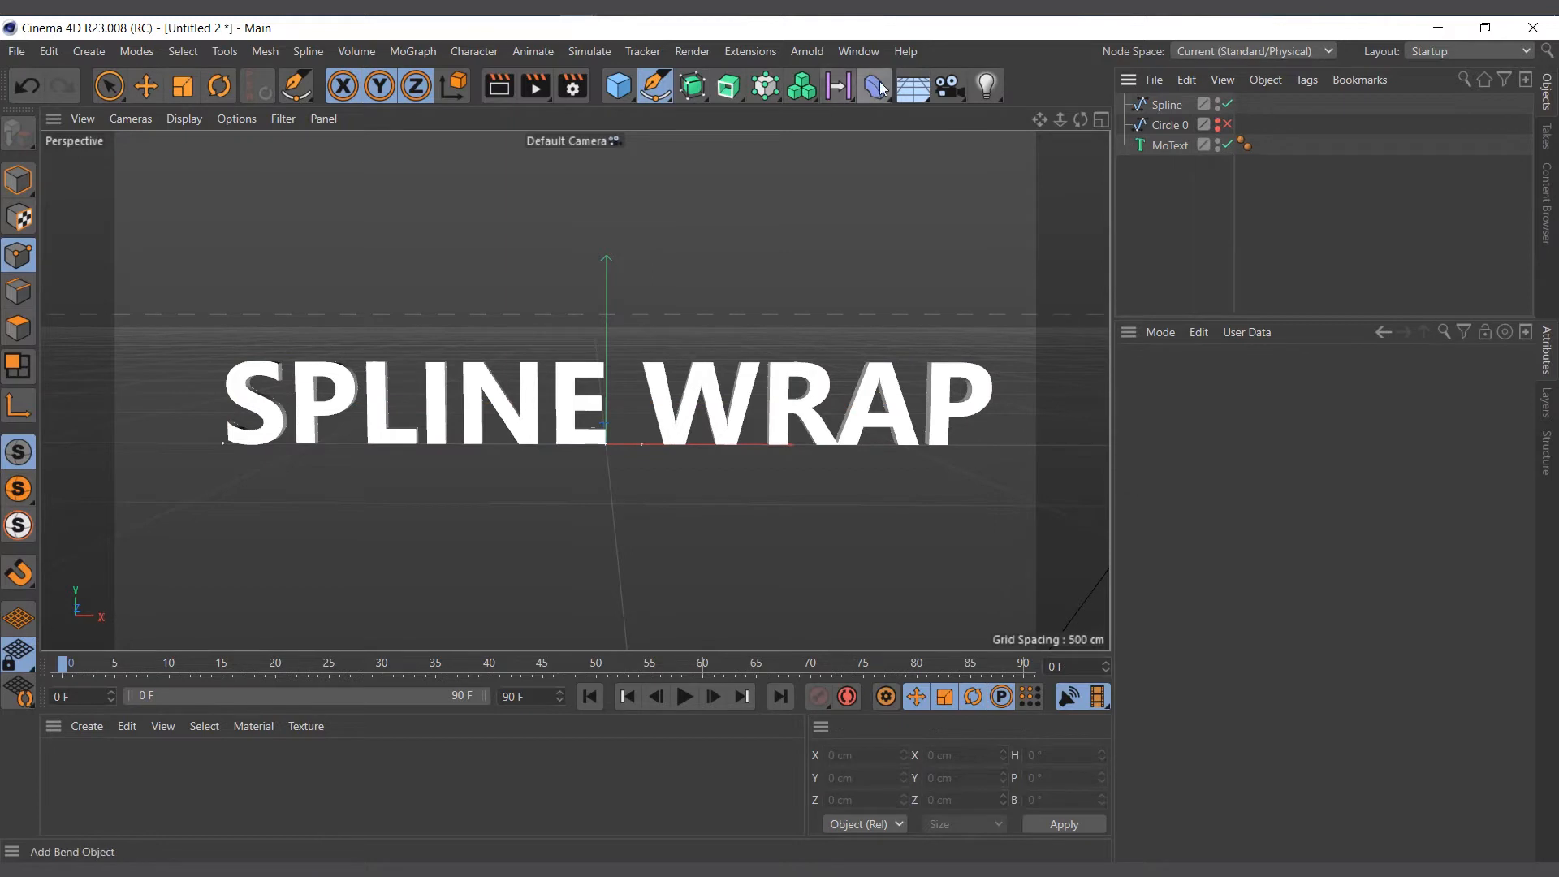
drag(882, 88, 1012, 334)
drag(1191, 111, 1167, 162)
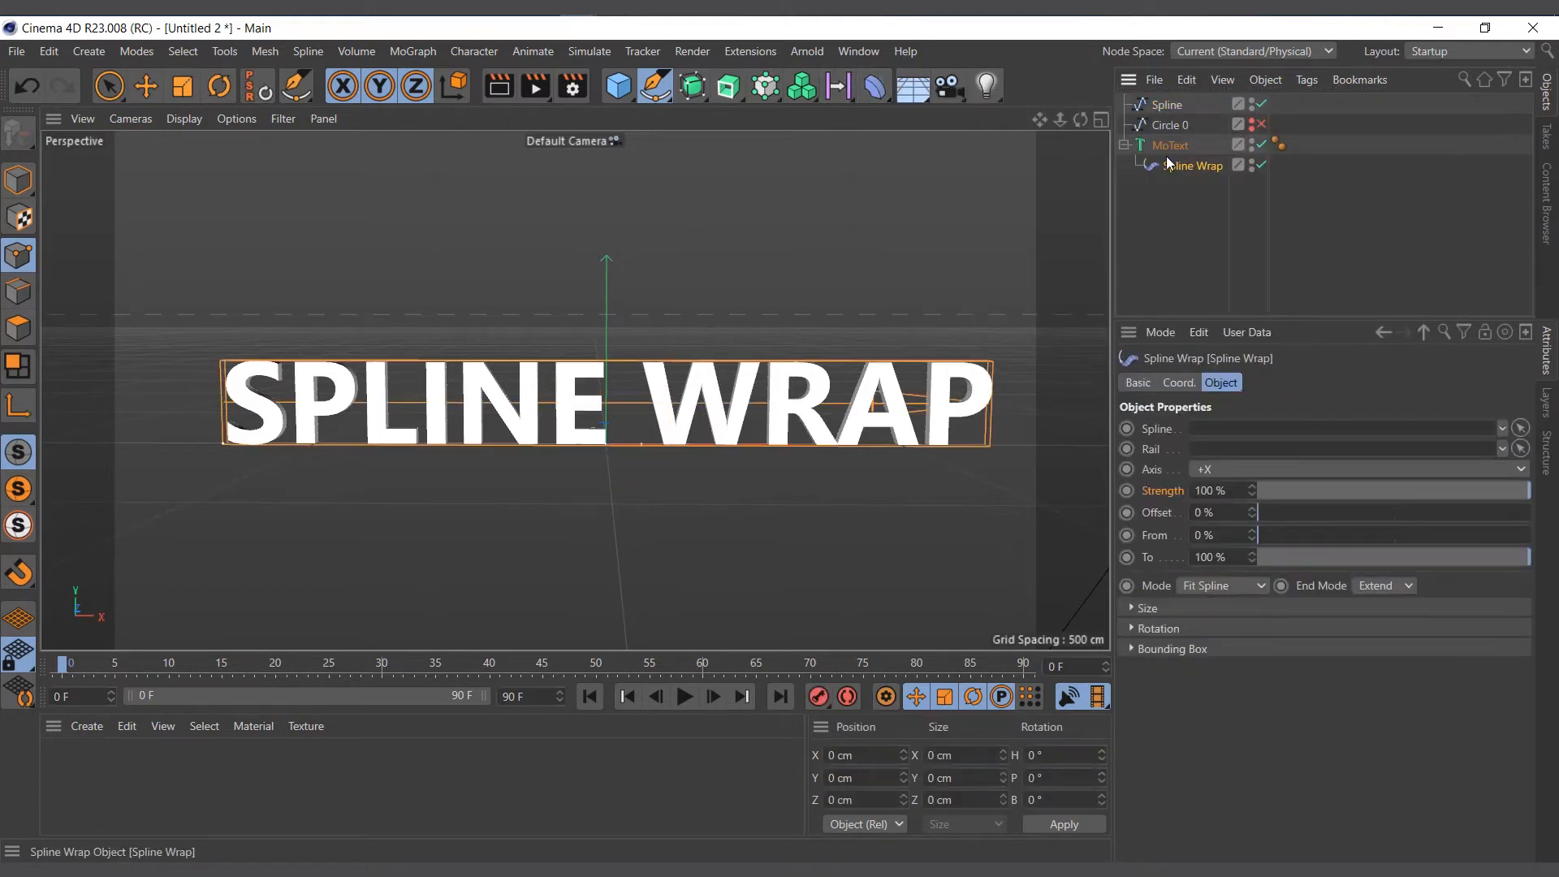
drag(1161, 106, 1262, 430)
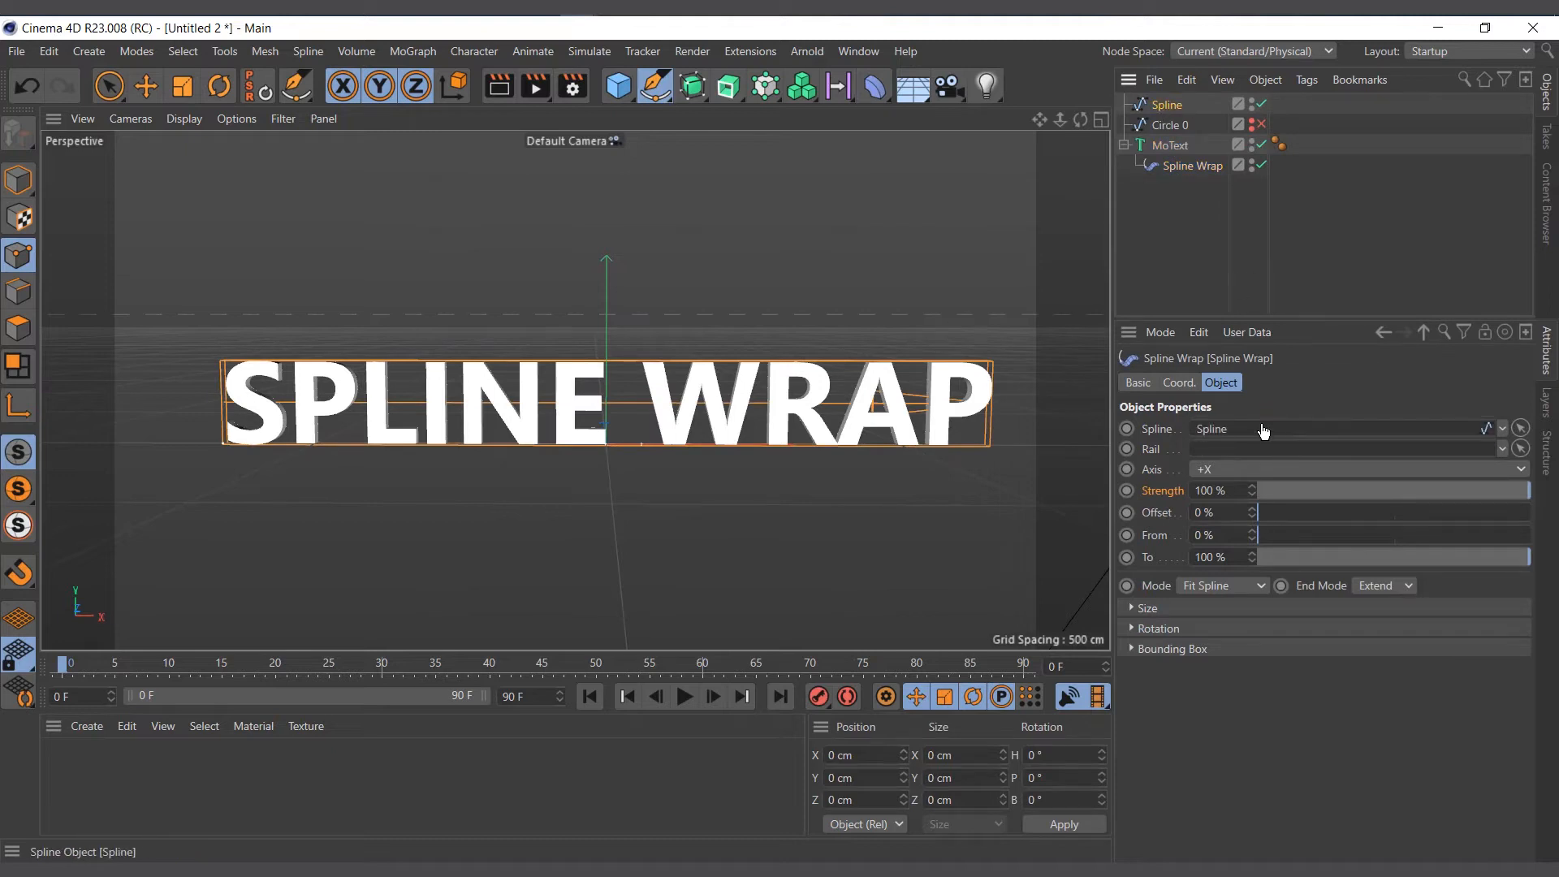
Set the Mode of the Spline Wrap under MoText to Keep Length.
click(1170, 152)
click(1187, 167)
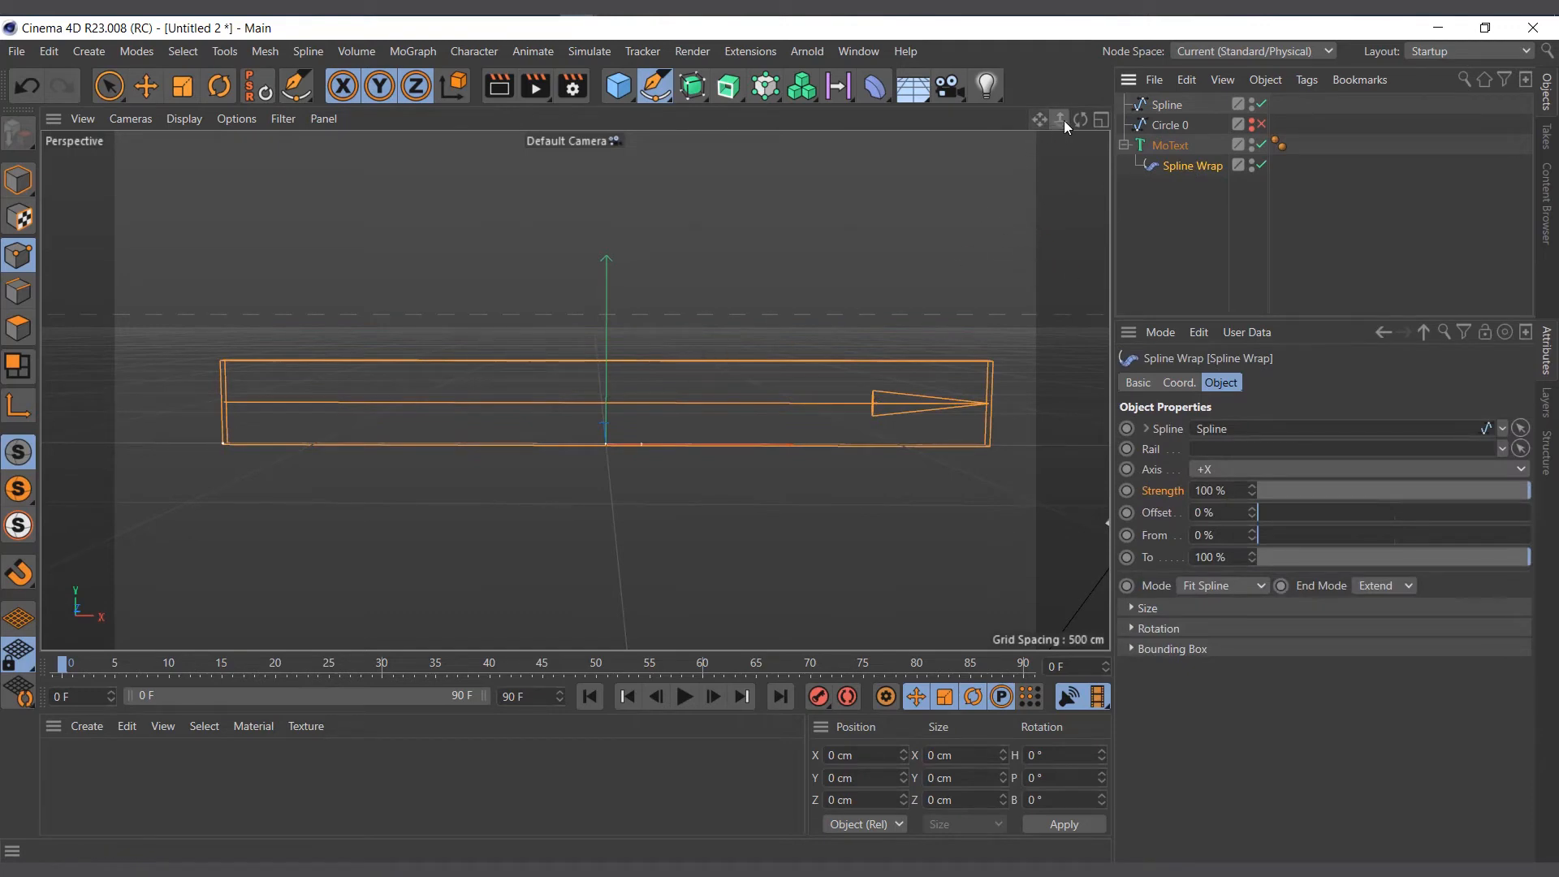
drag(1064, 120, 959, 154)
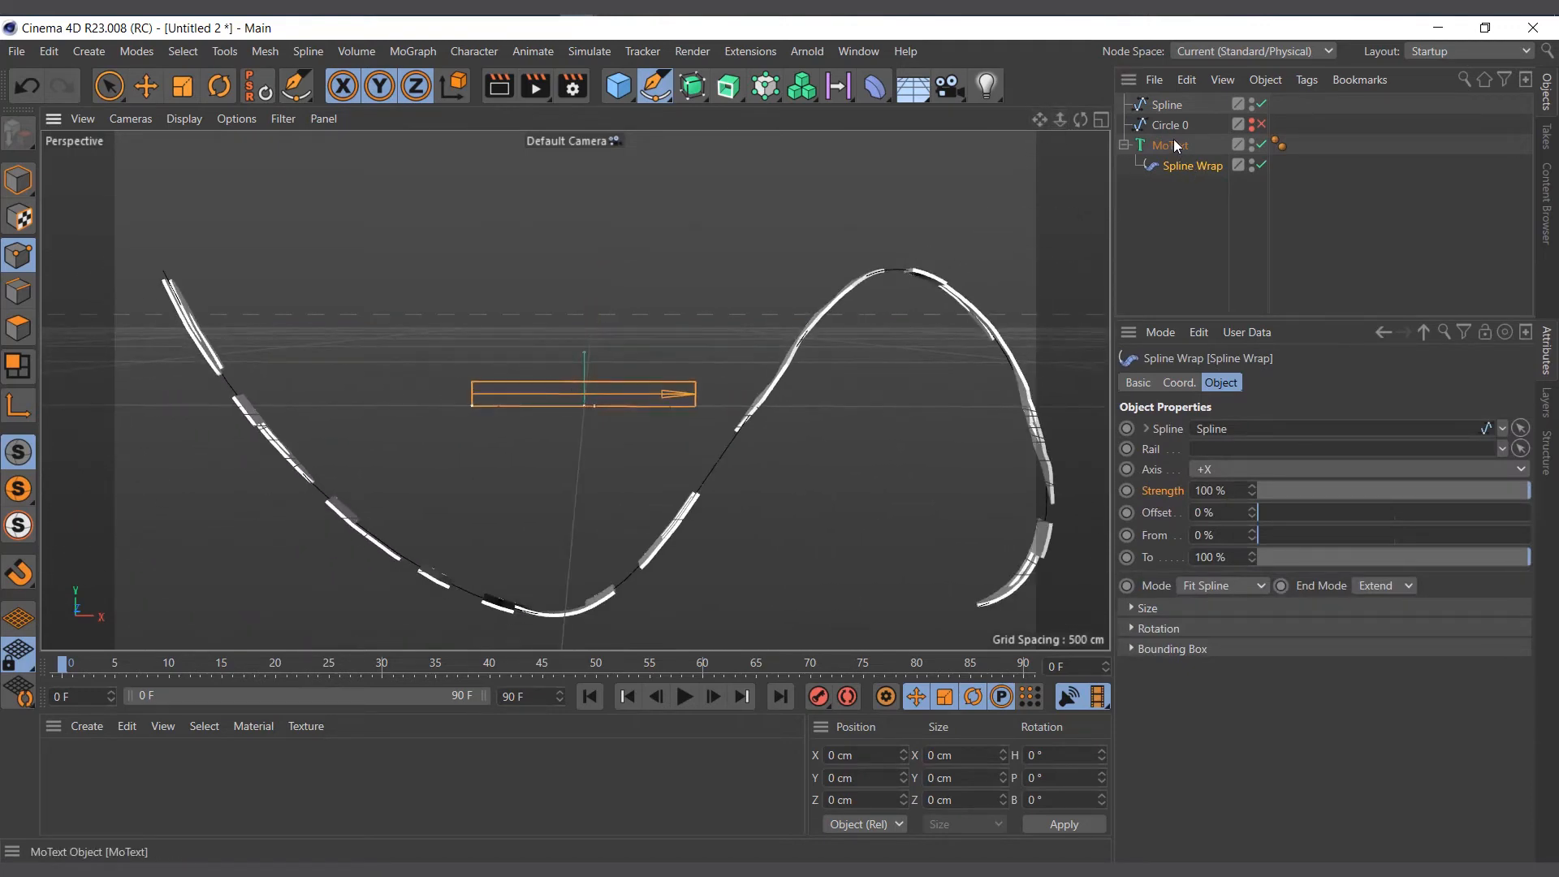
click(1172, 144)
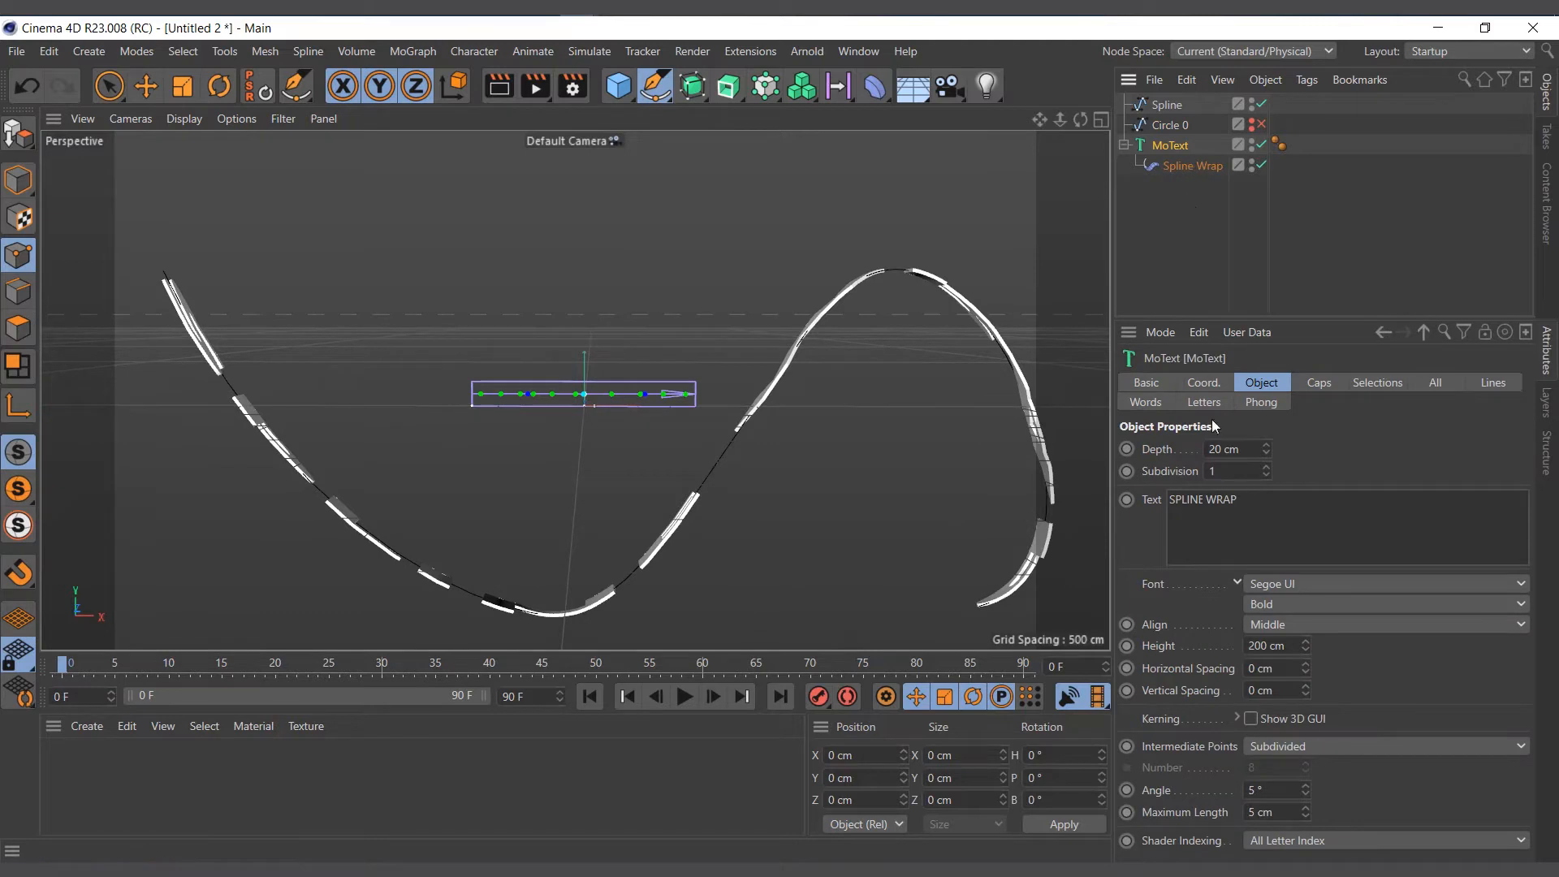
click(1205, 167)
click(1215, 588)
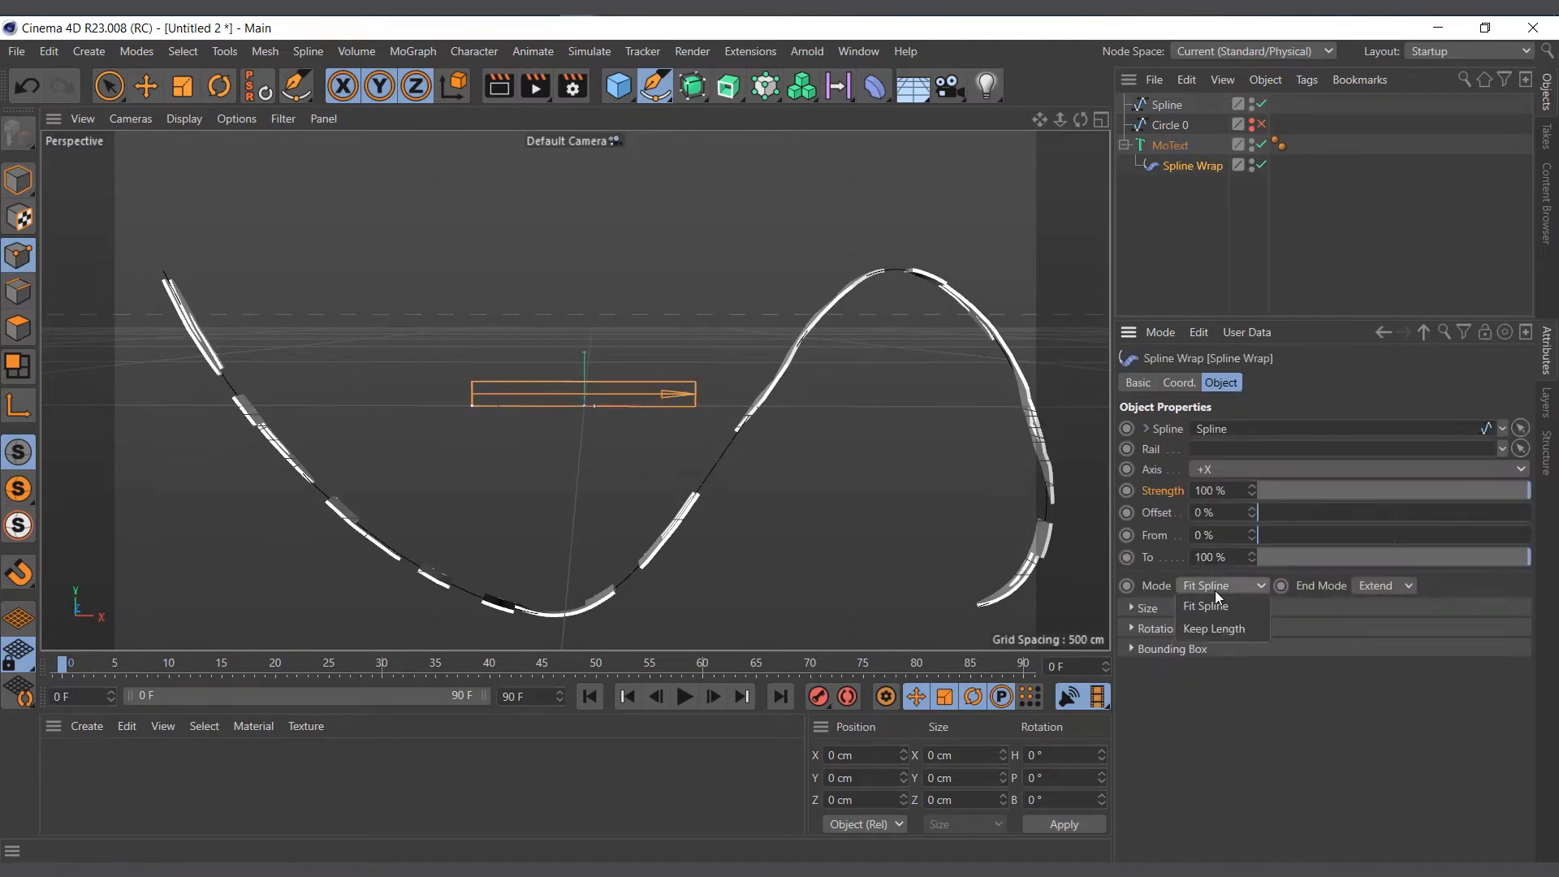
click(1220, 627)
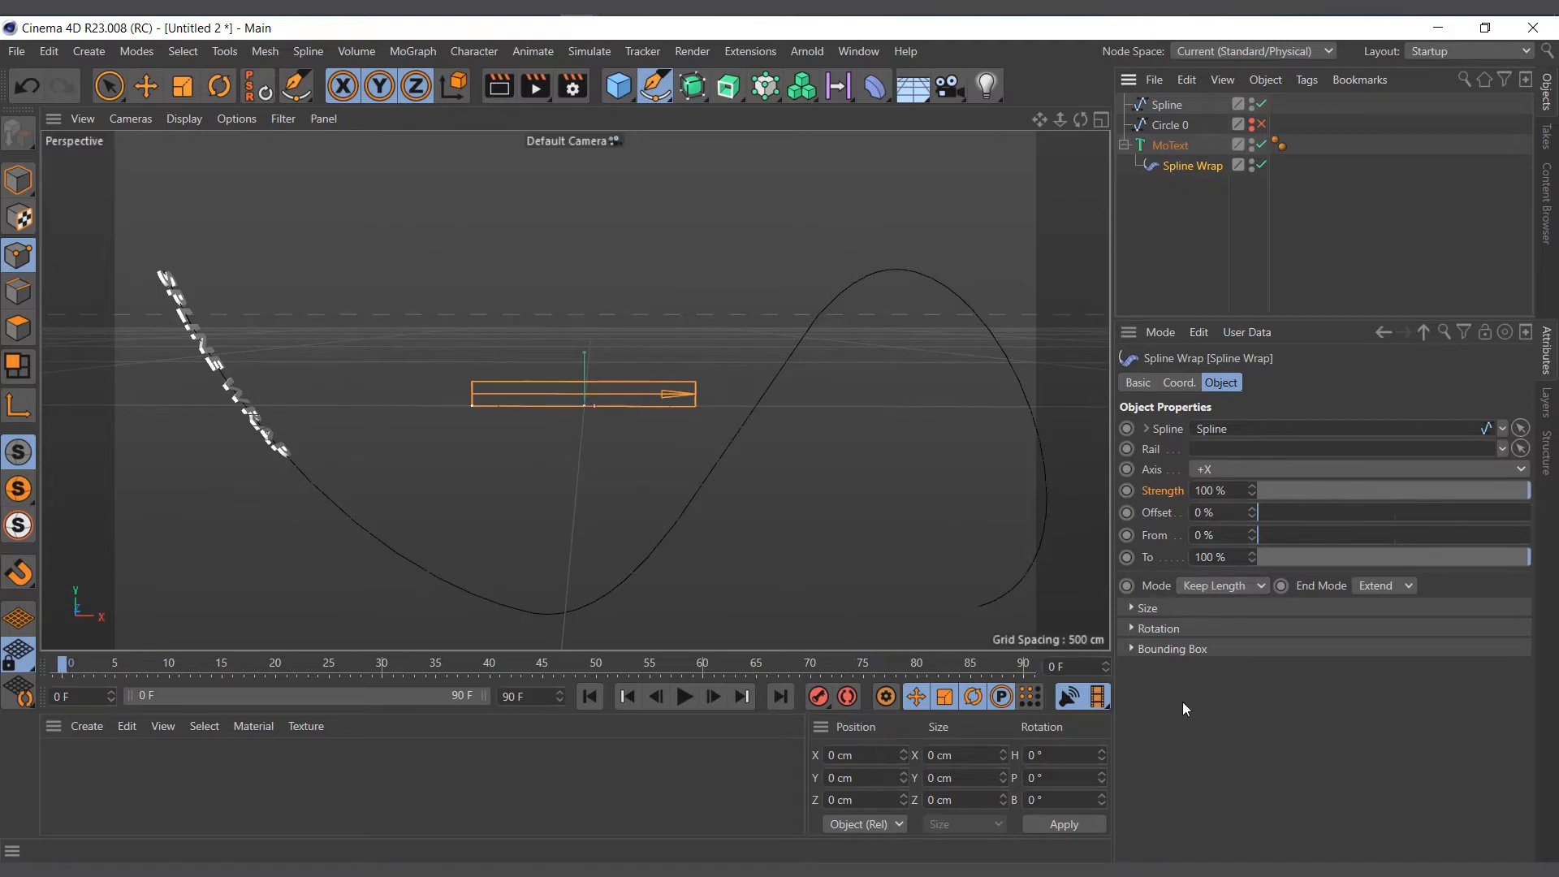
Adjust the Spline Wrap's Rotation curve to a nearly flat line at about 0.25 so the text faces forward.
click(1137, 630)
scroll(1157, 744, down, 3)
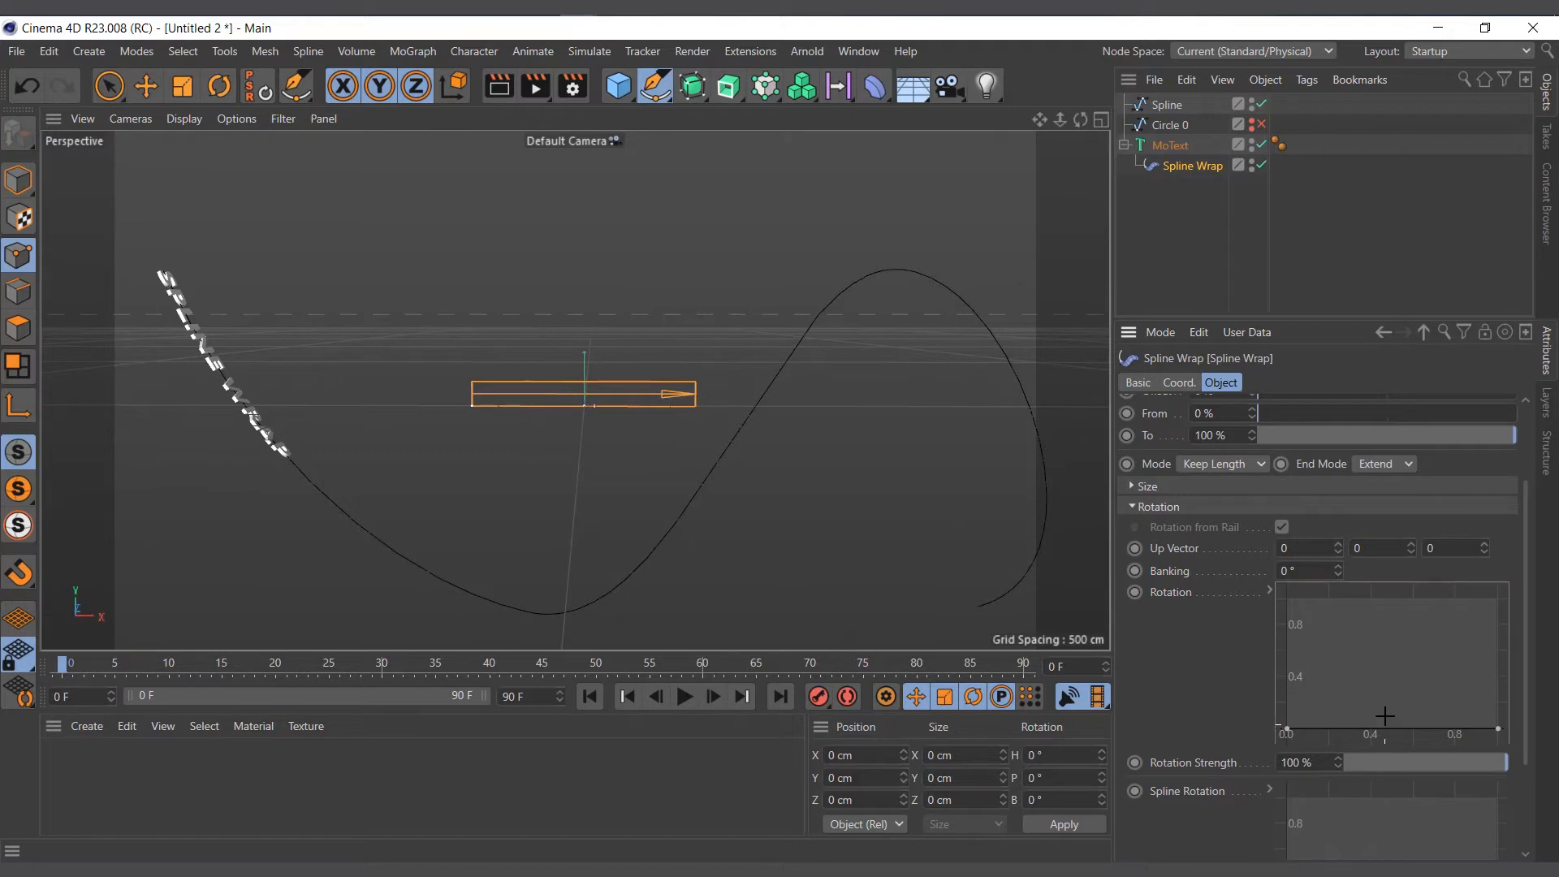
click(146, 86)
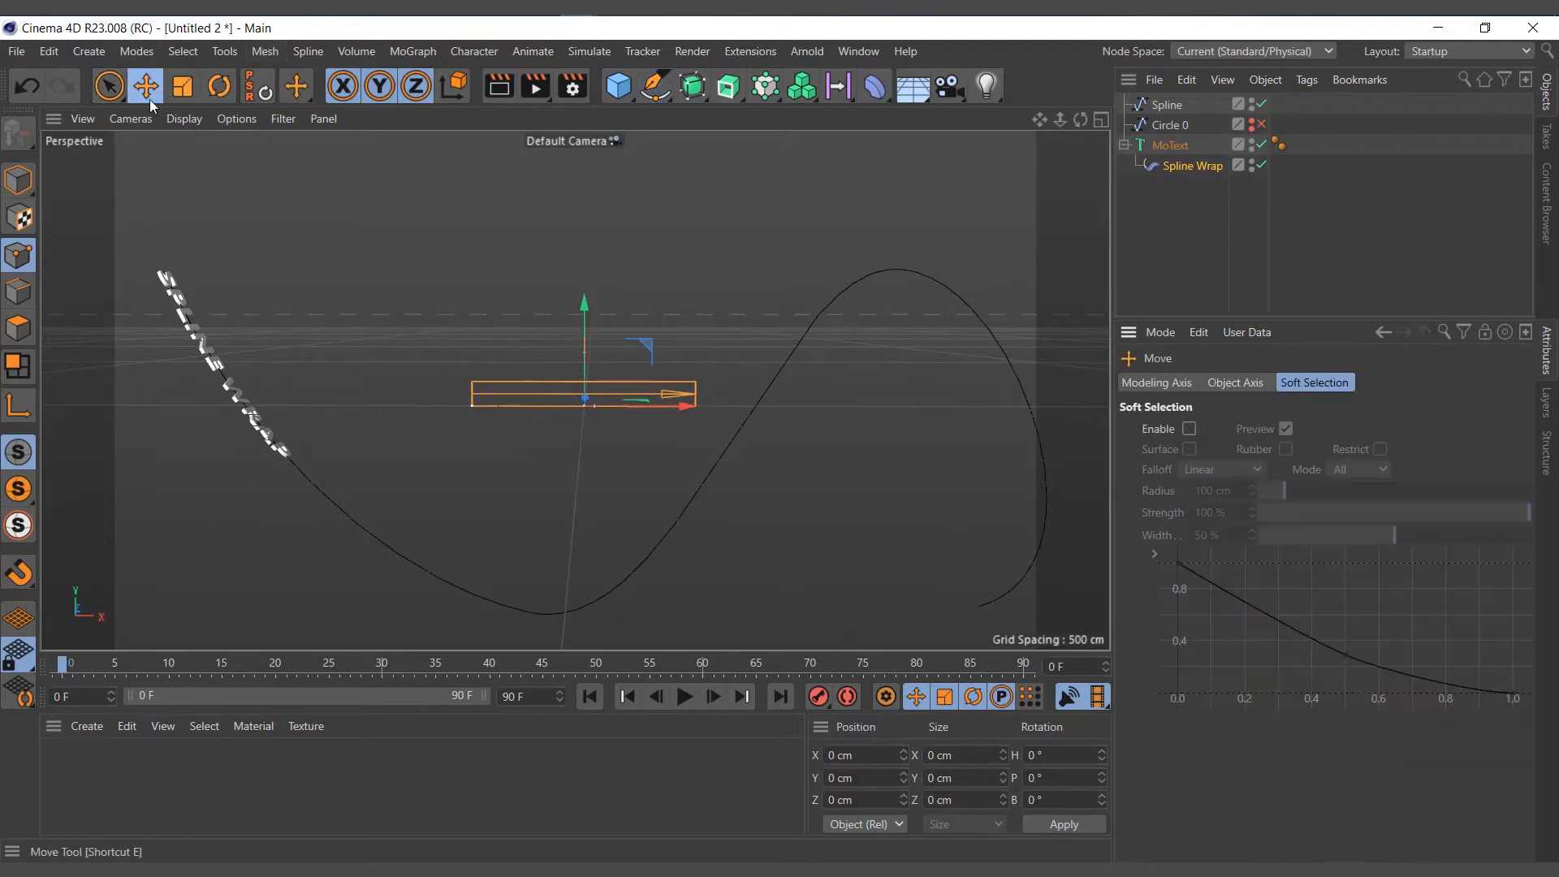
click(1180, 167)
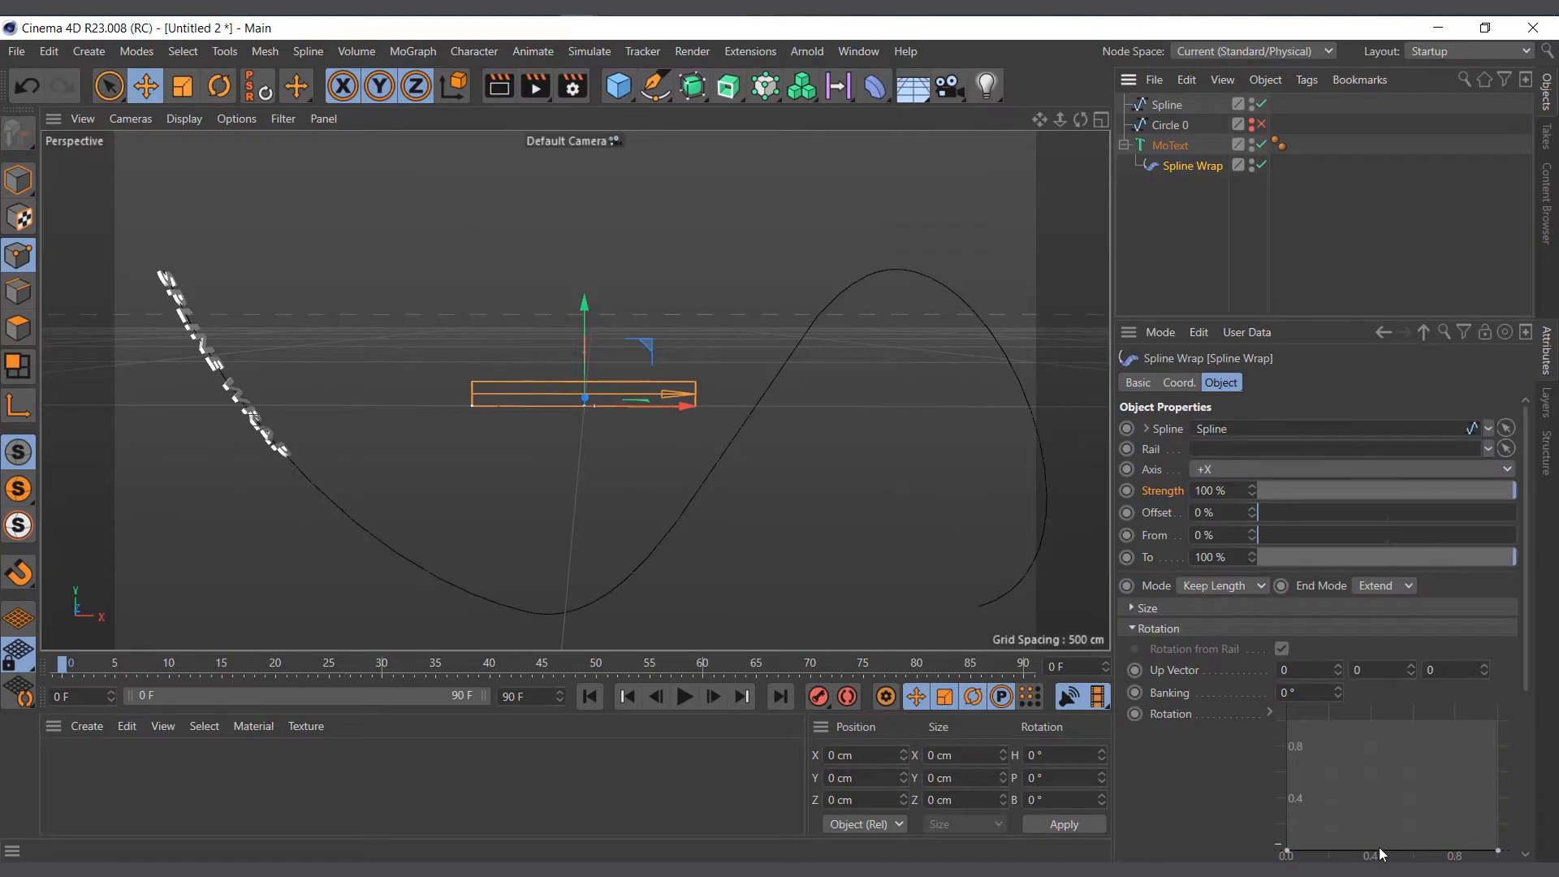
drag(1381, 854, 1059, 769)
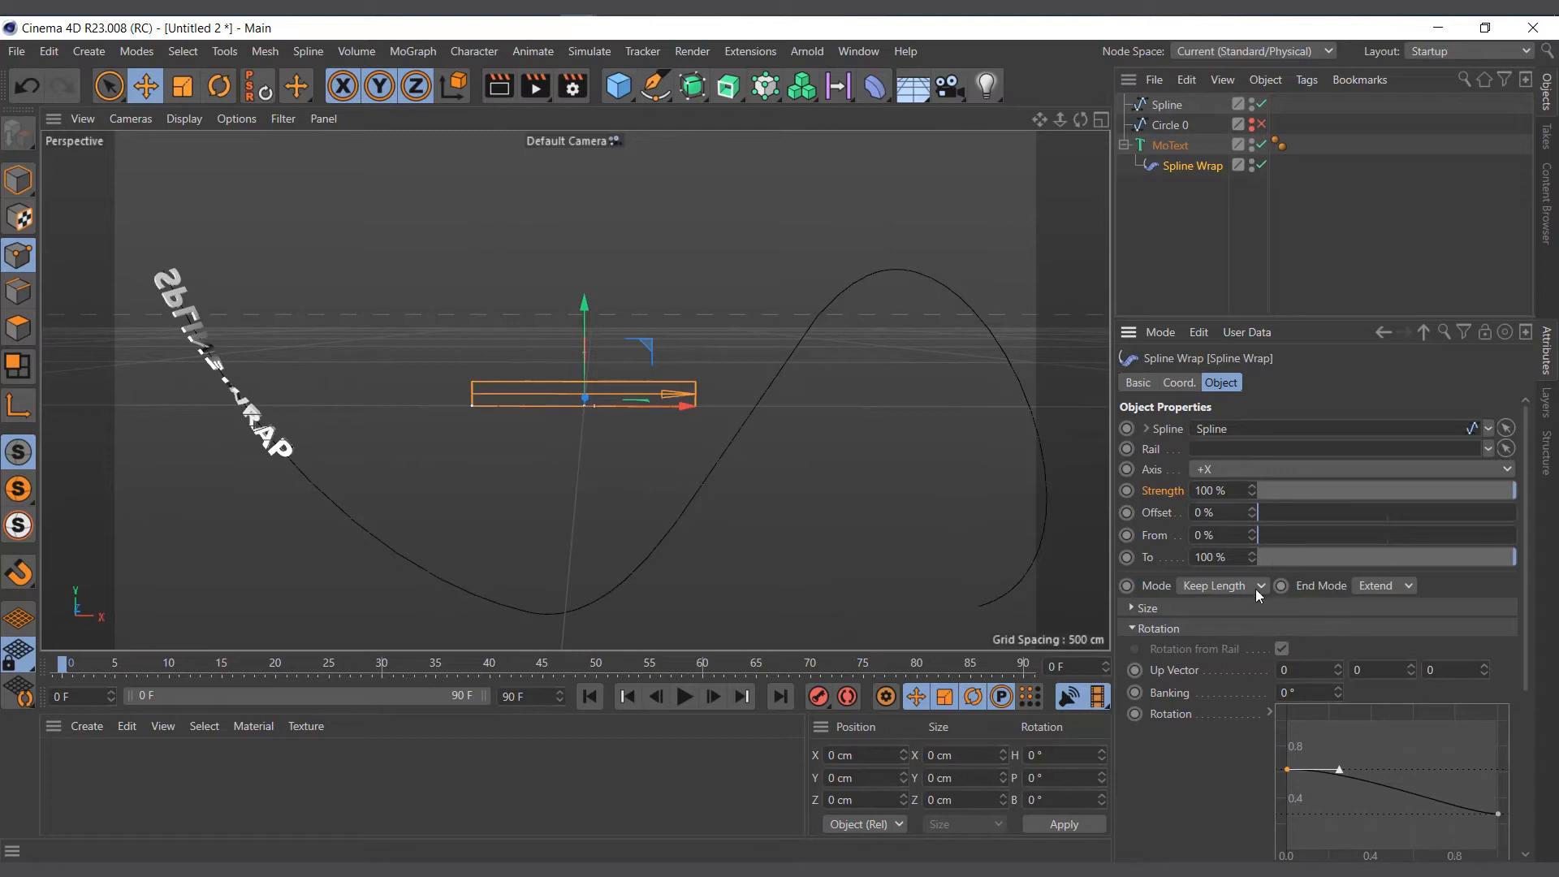
drag(1275, 514, 1229, 593)
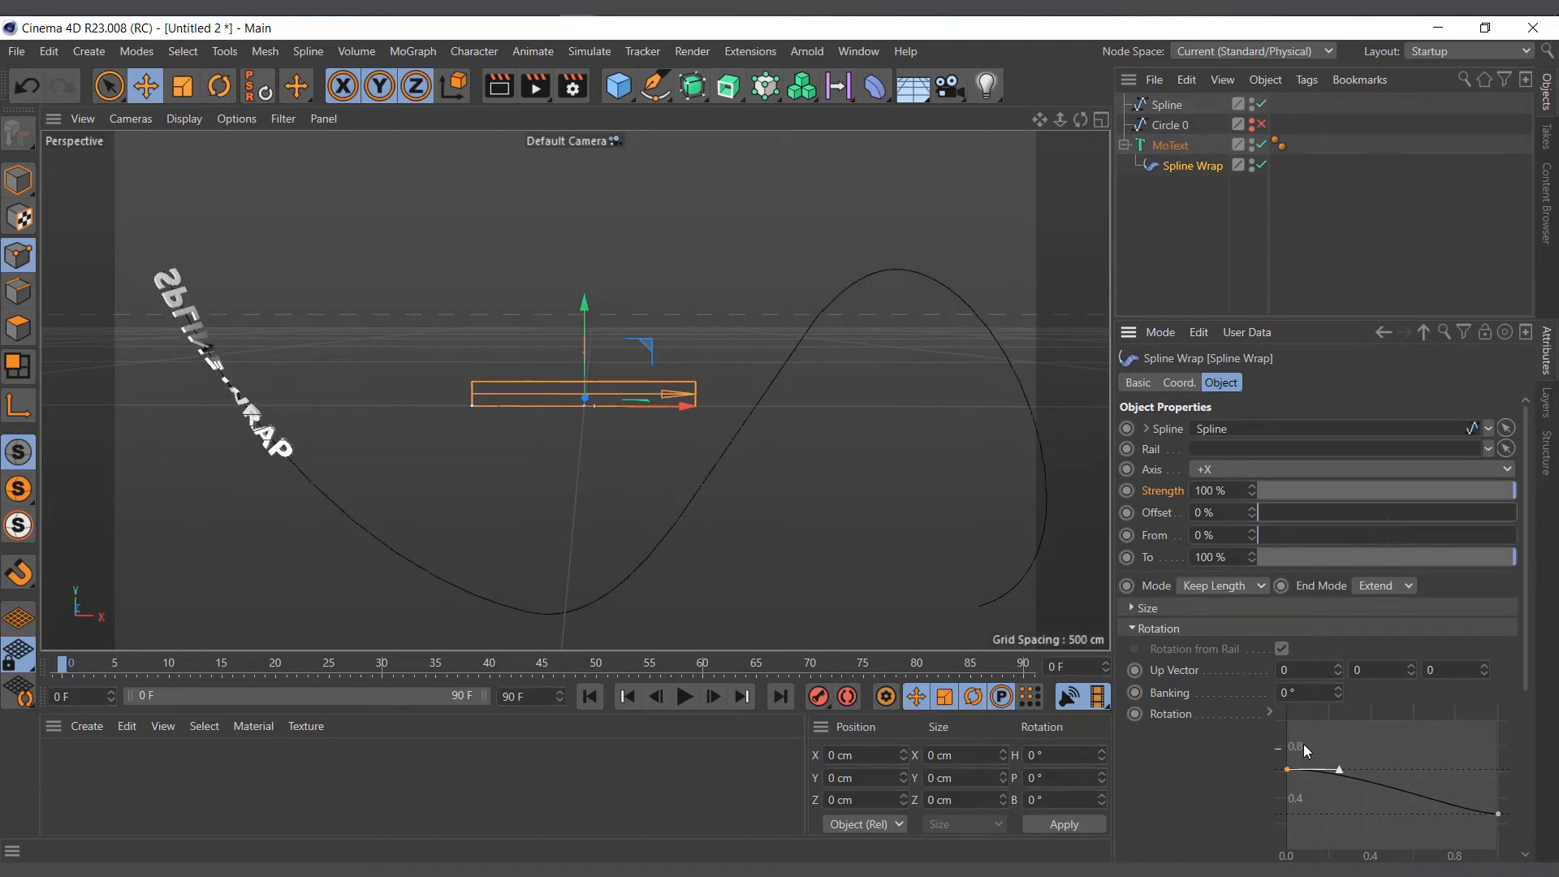
drag(1288, 769, 1256, 817)
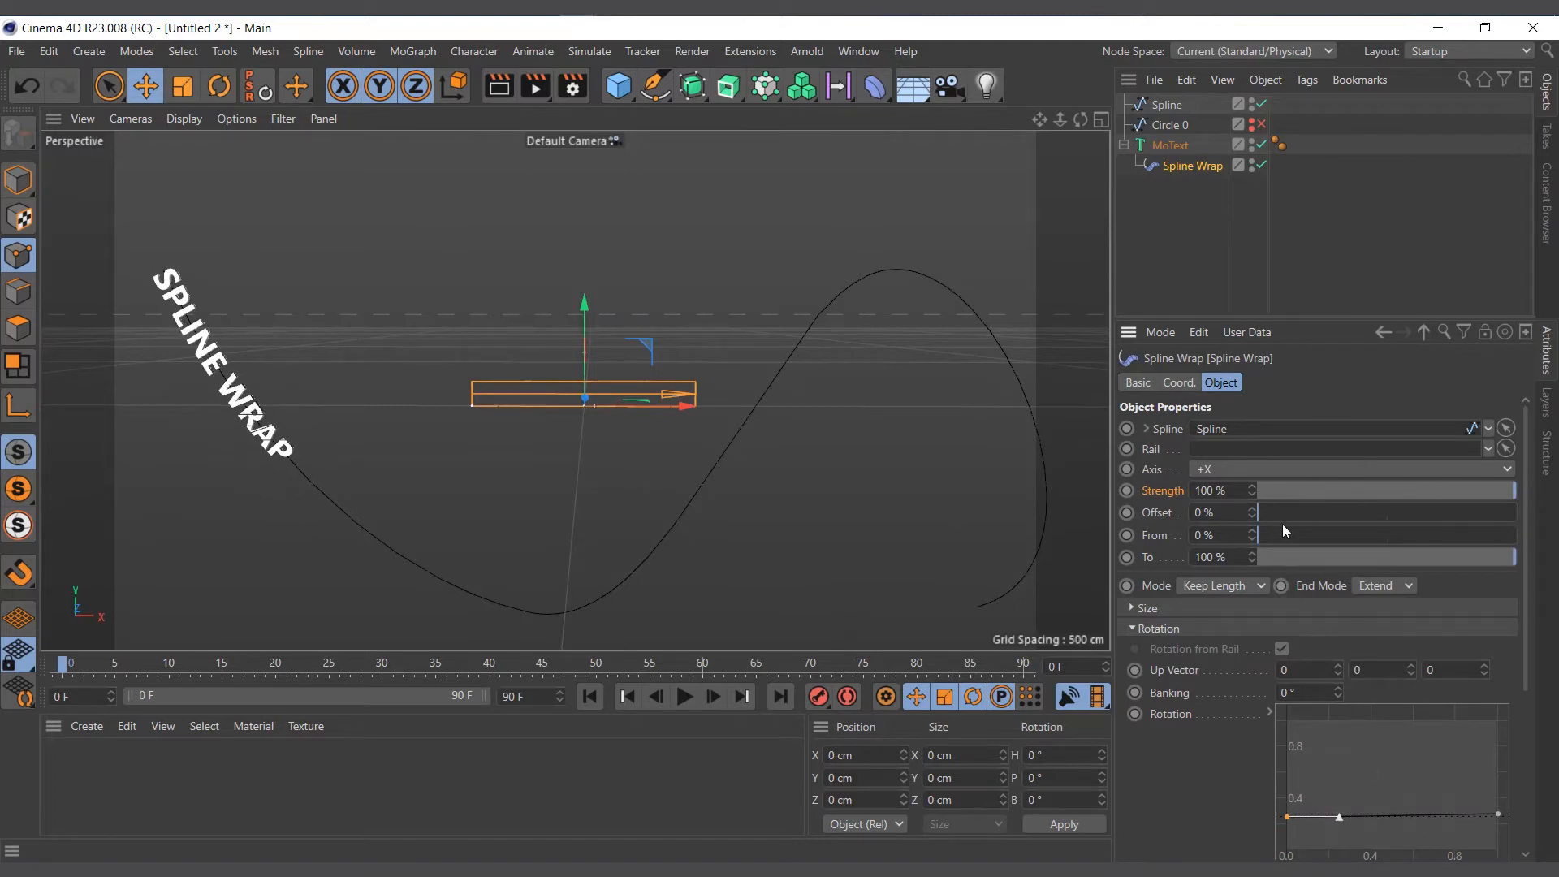
Slide the text along the spline with an Offset of 27 % and collapse the MoText hierarchy.
drag(1278, 534, 1249, 558)
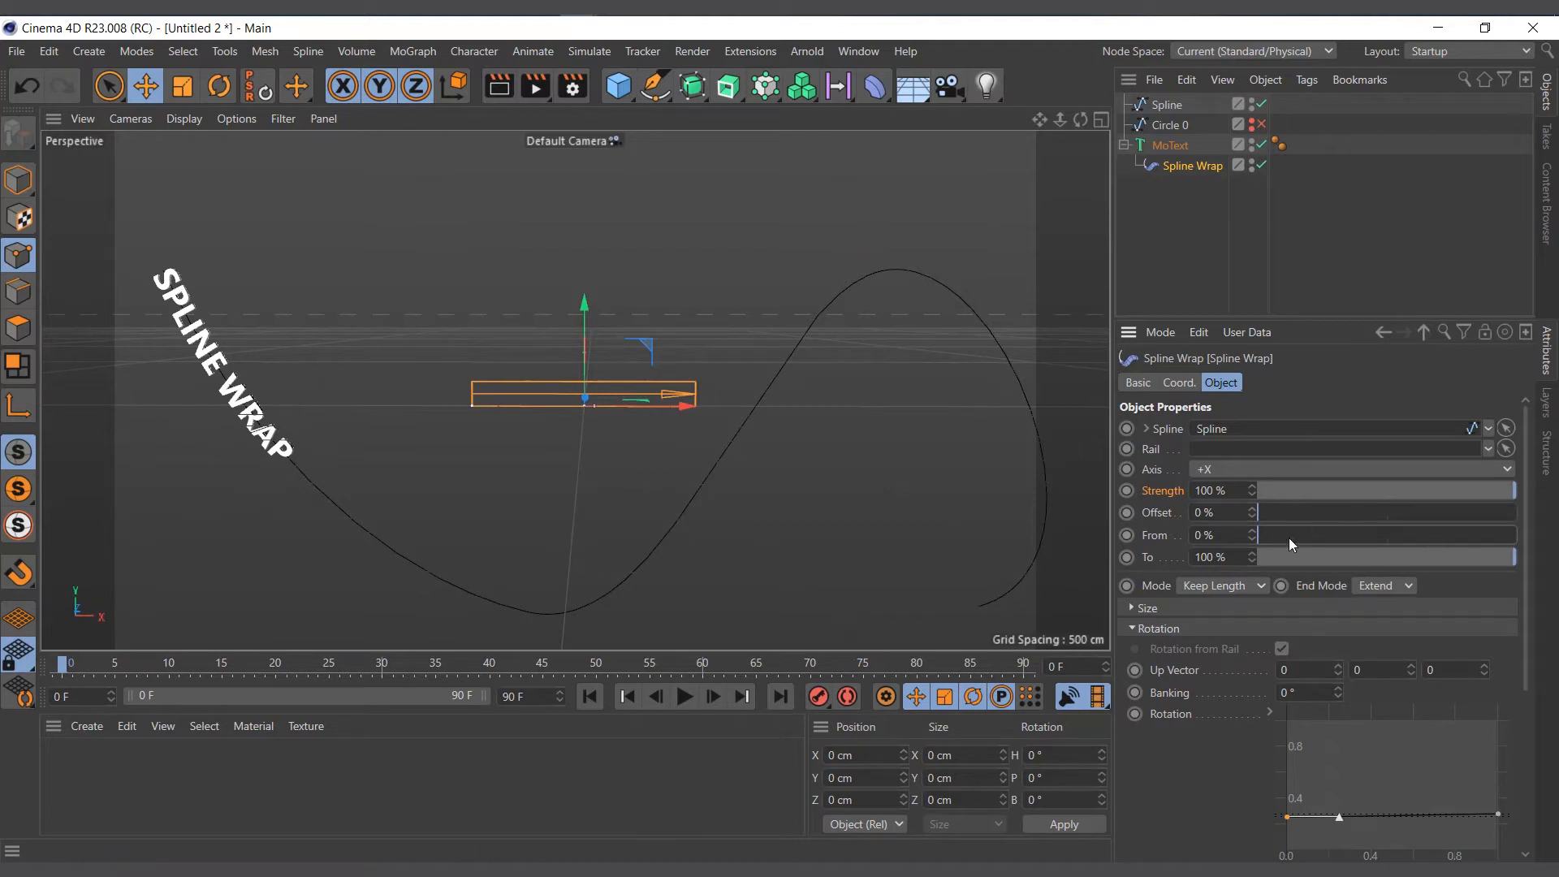
drag(1263, 520, 1523, 517)
drag(1415, 513, 1251, 494)
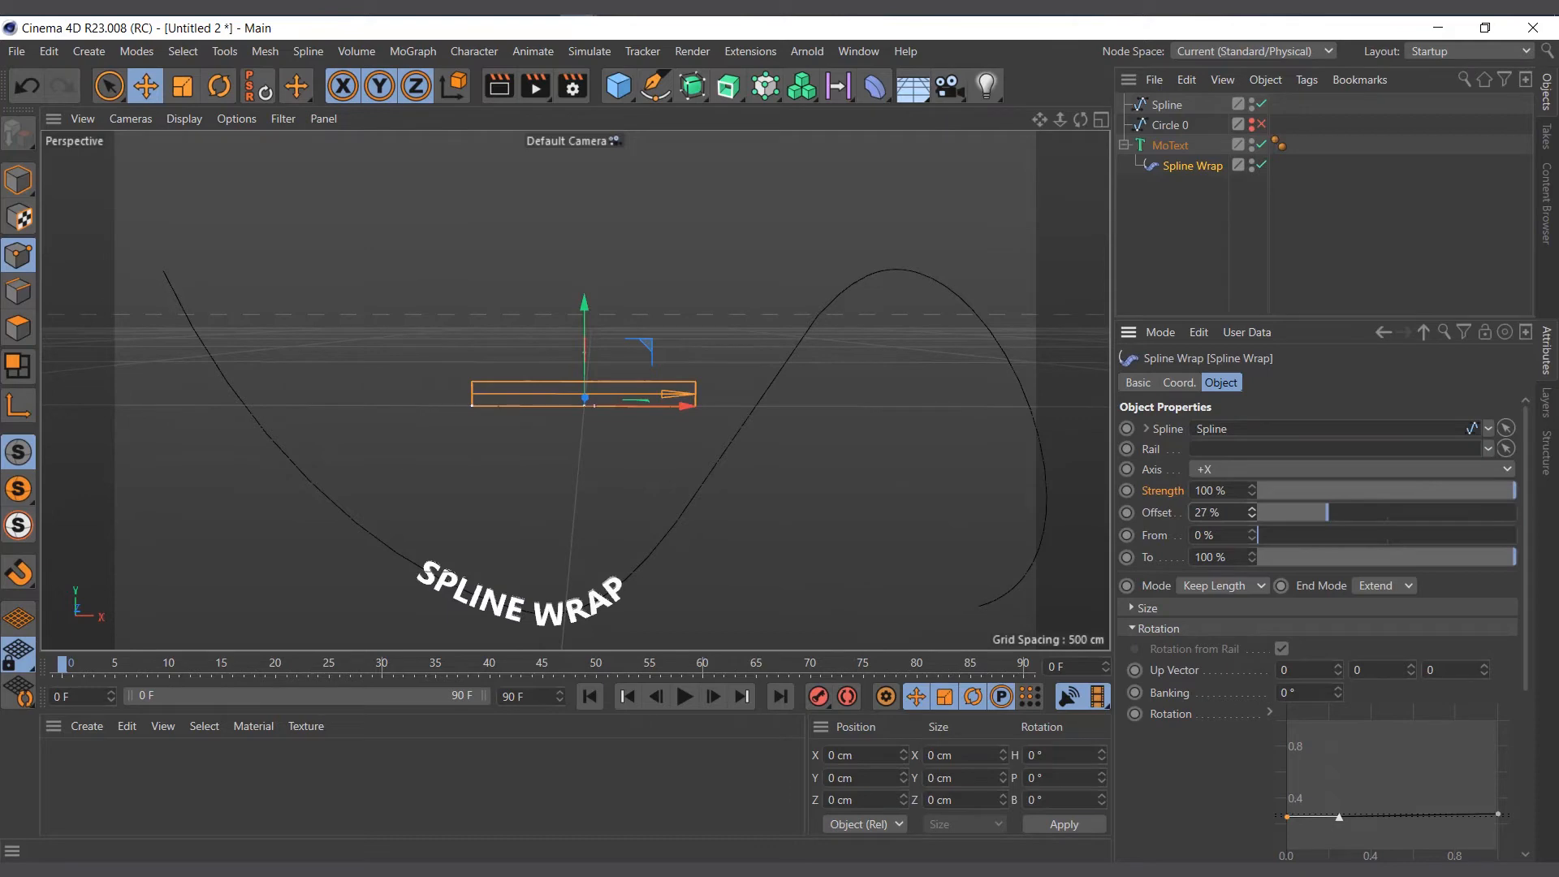
click(1125, 144)
click(1171, 145)
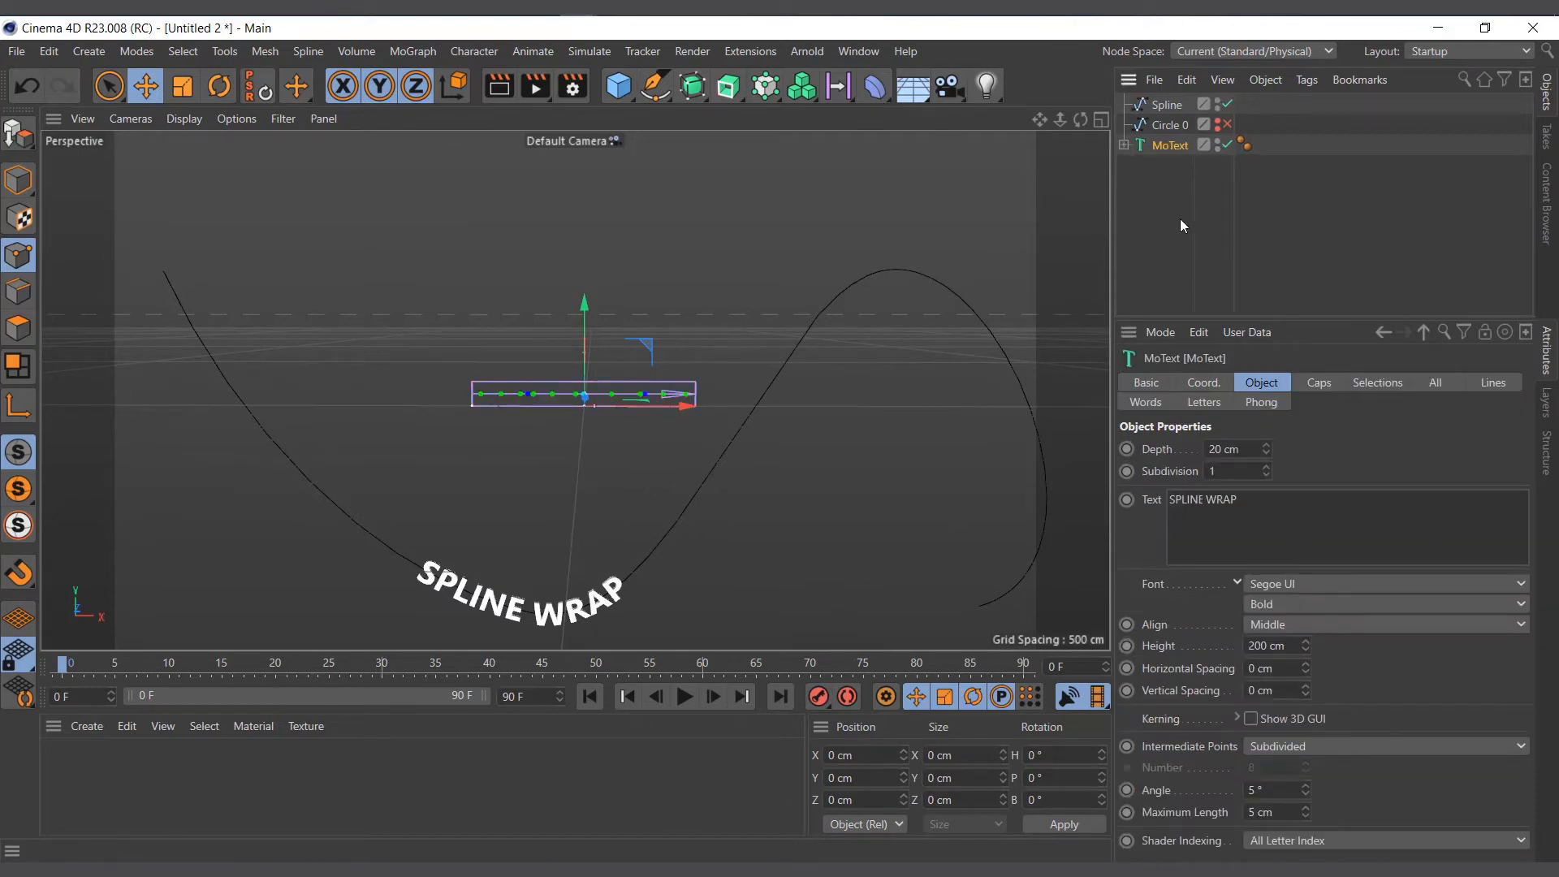
Create a new project, add a Helix spline and set its Plane to XZ.
key(ctrl+n)
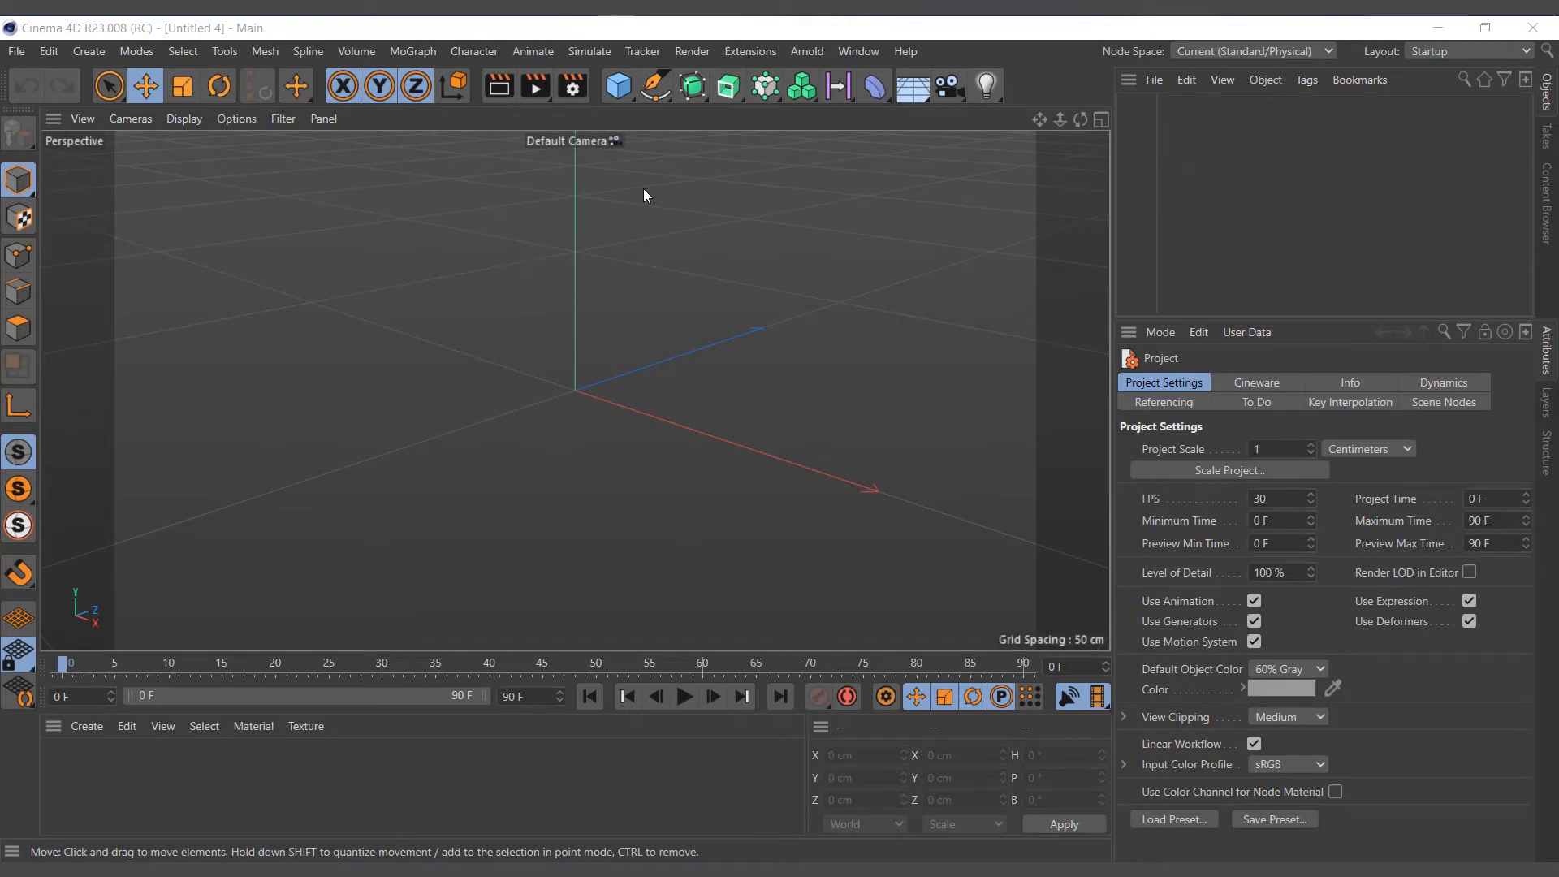
click(654, 85)
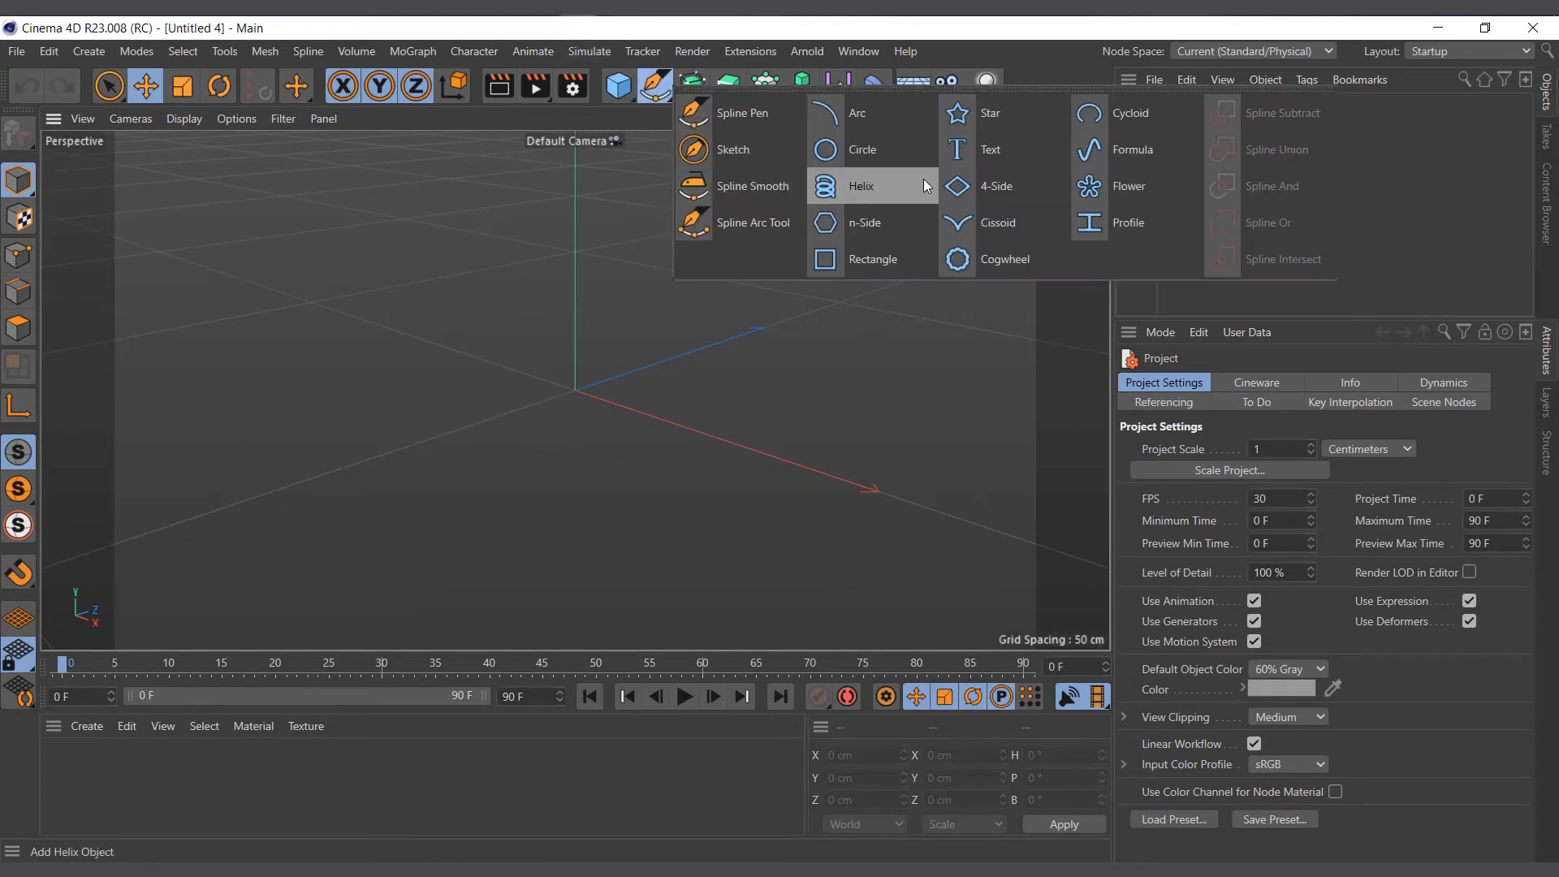
click(886, 187)
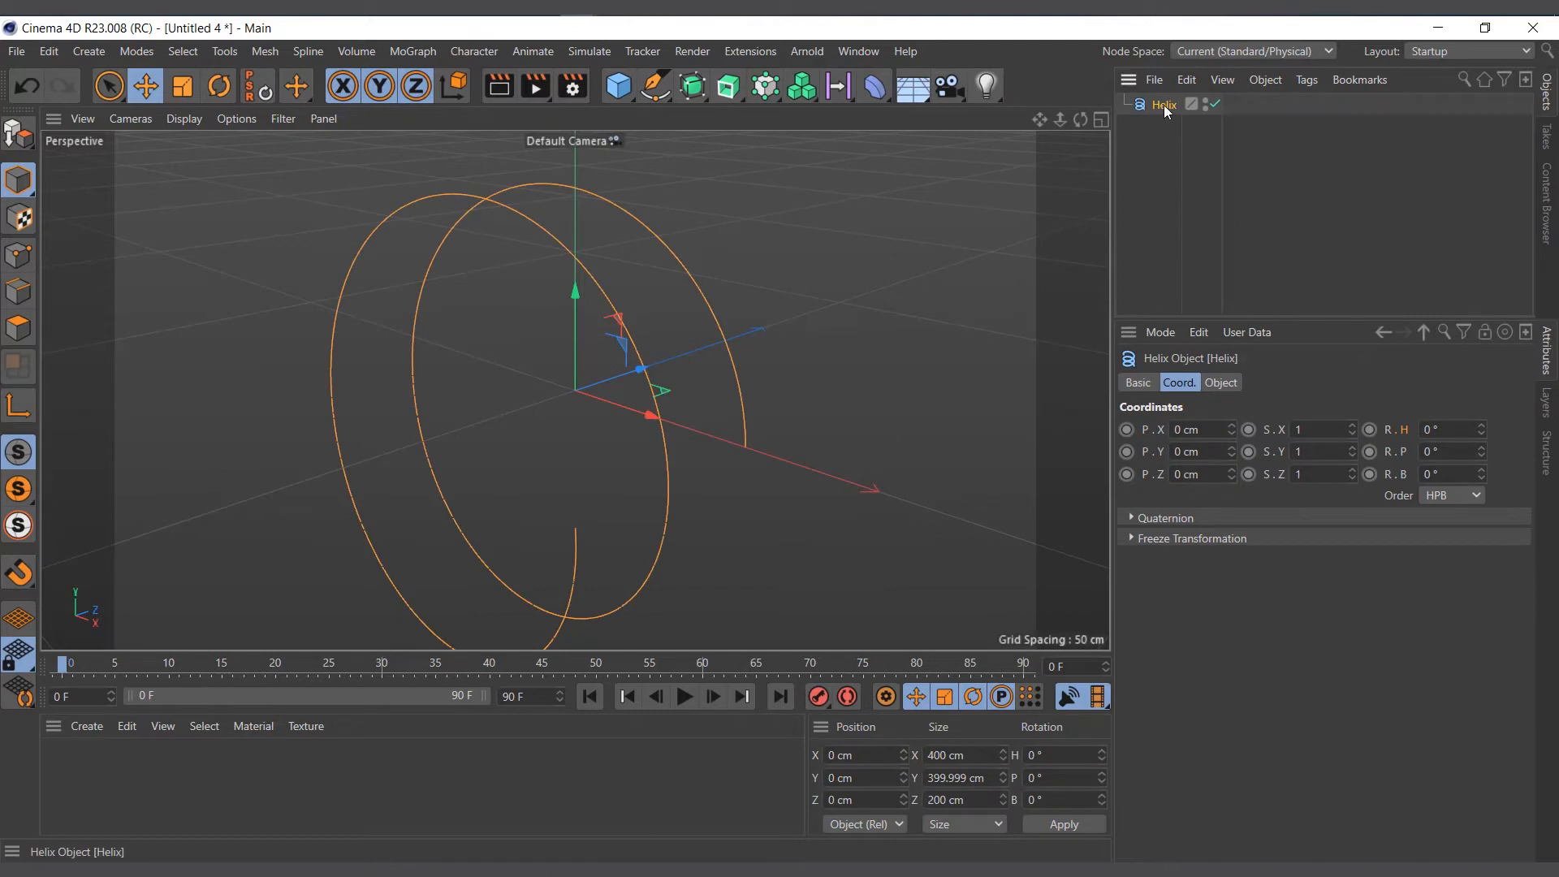
click(1221, 383)
click(1297, 611)
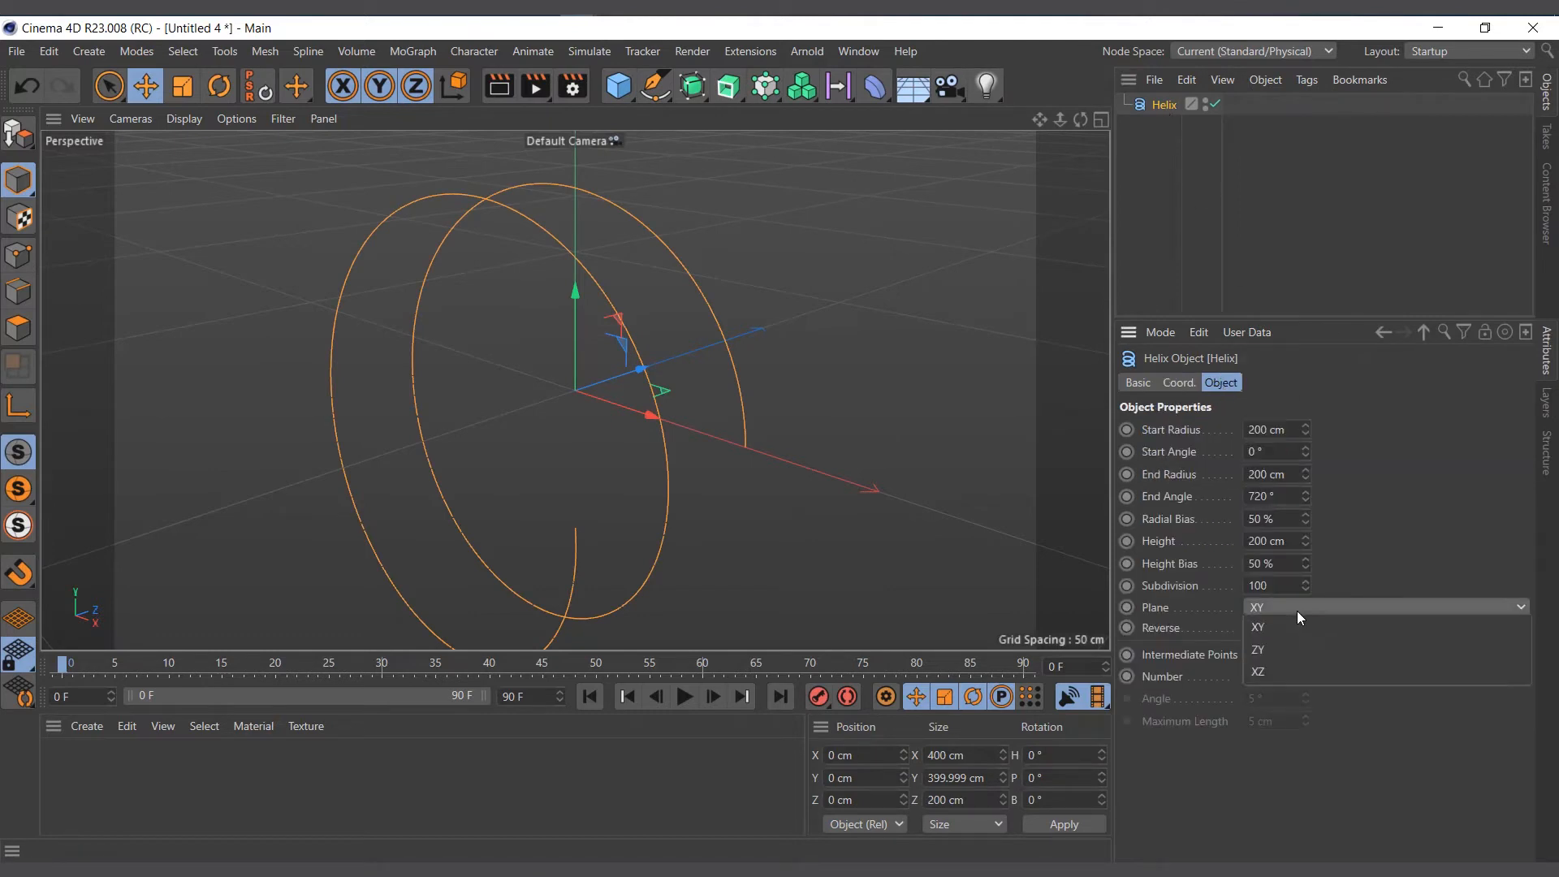
click(1285, 664)
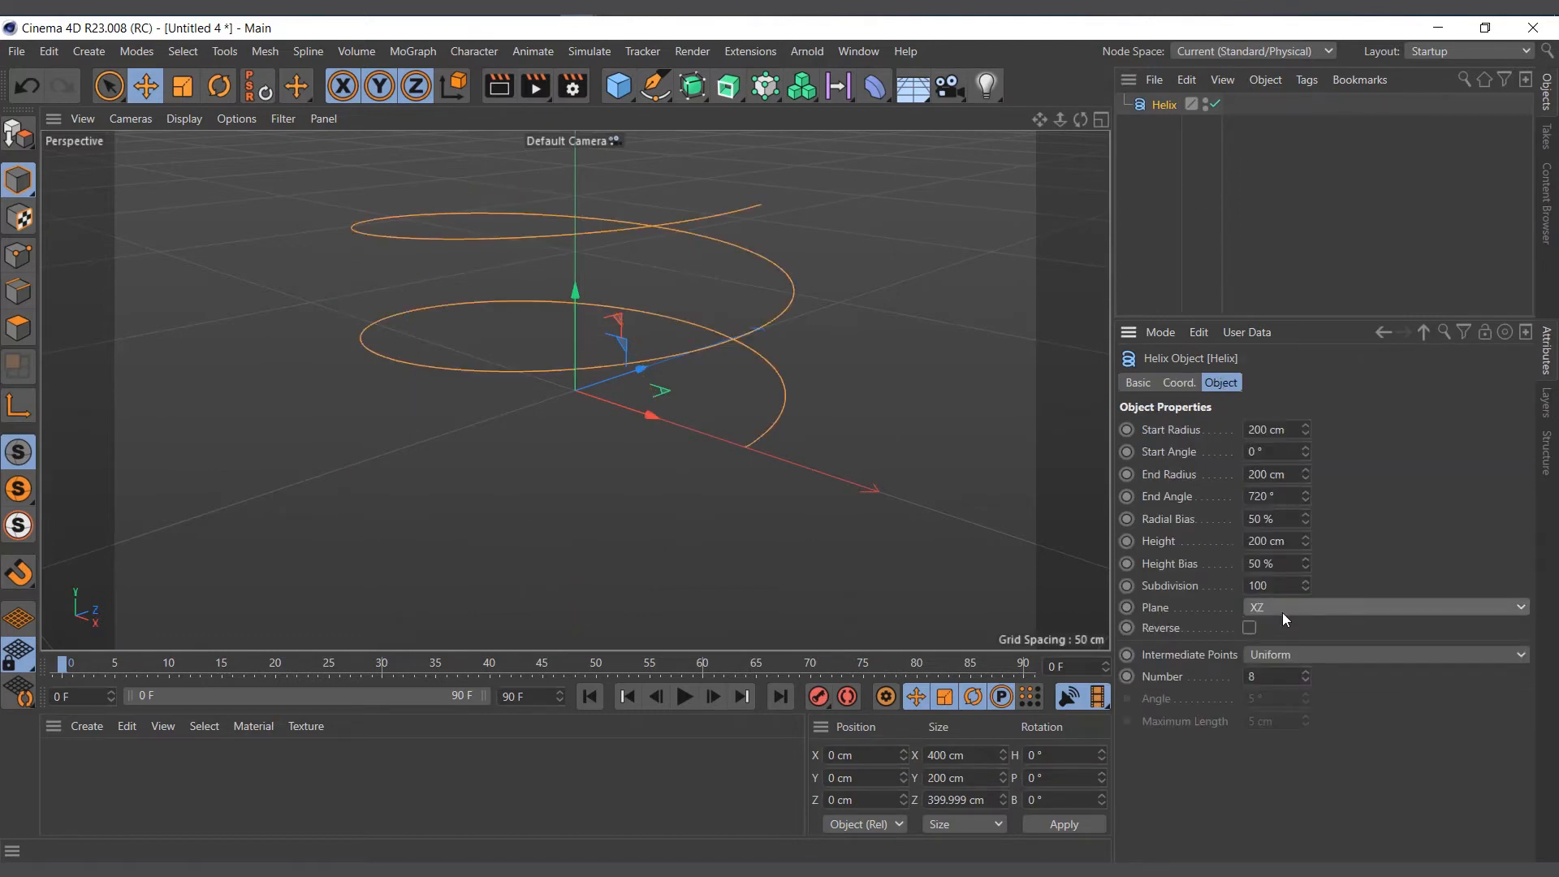
Set the Helix's End Angle to 6000°.
scroll(719, 375, down, 3)
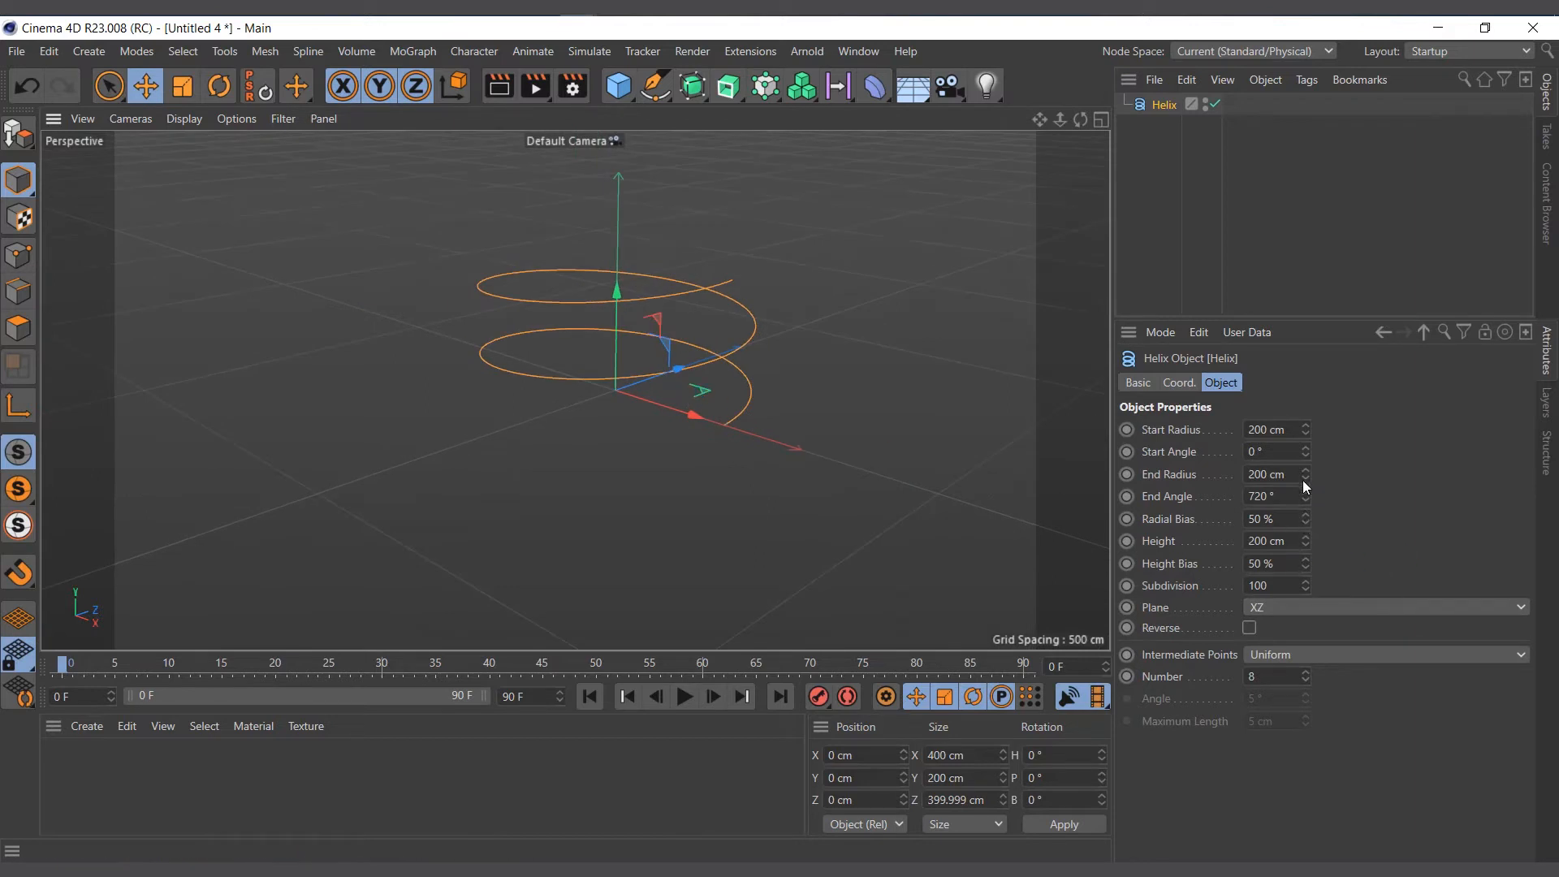
mouse_move(1304, 494)
mouse_down()
mouse_move(1304, 471)
mouse_move(1304, 485)
mouse_up()
click(1267, 492)
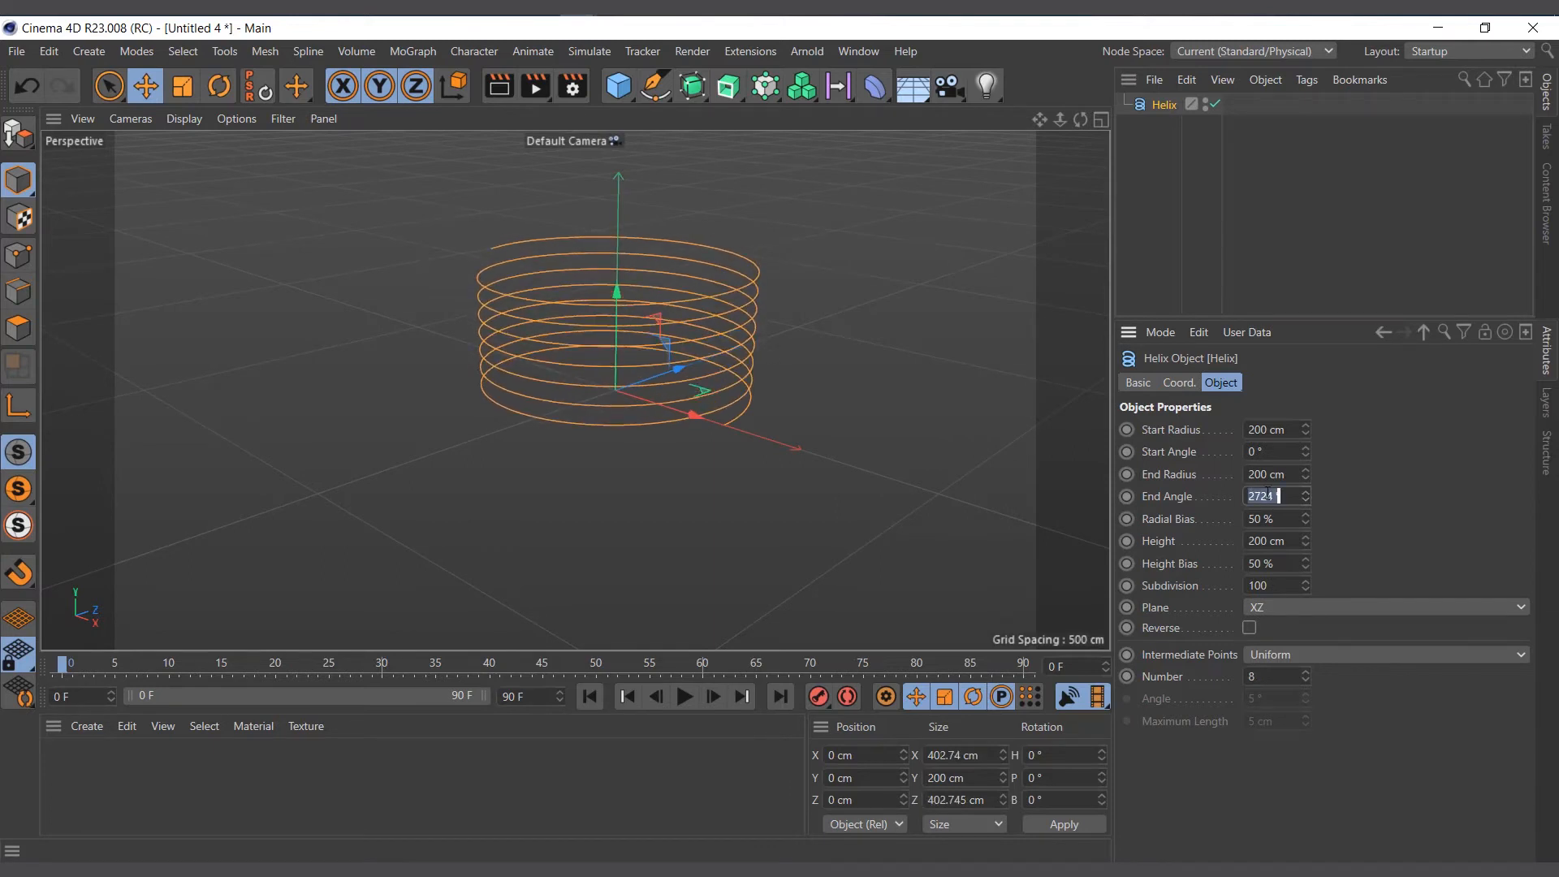
text(6000)
key(Return)
scroll(594, 339, down, 3)
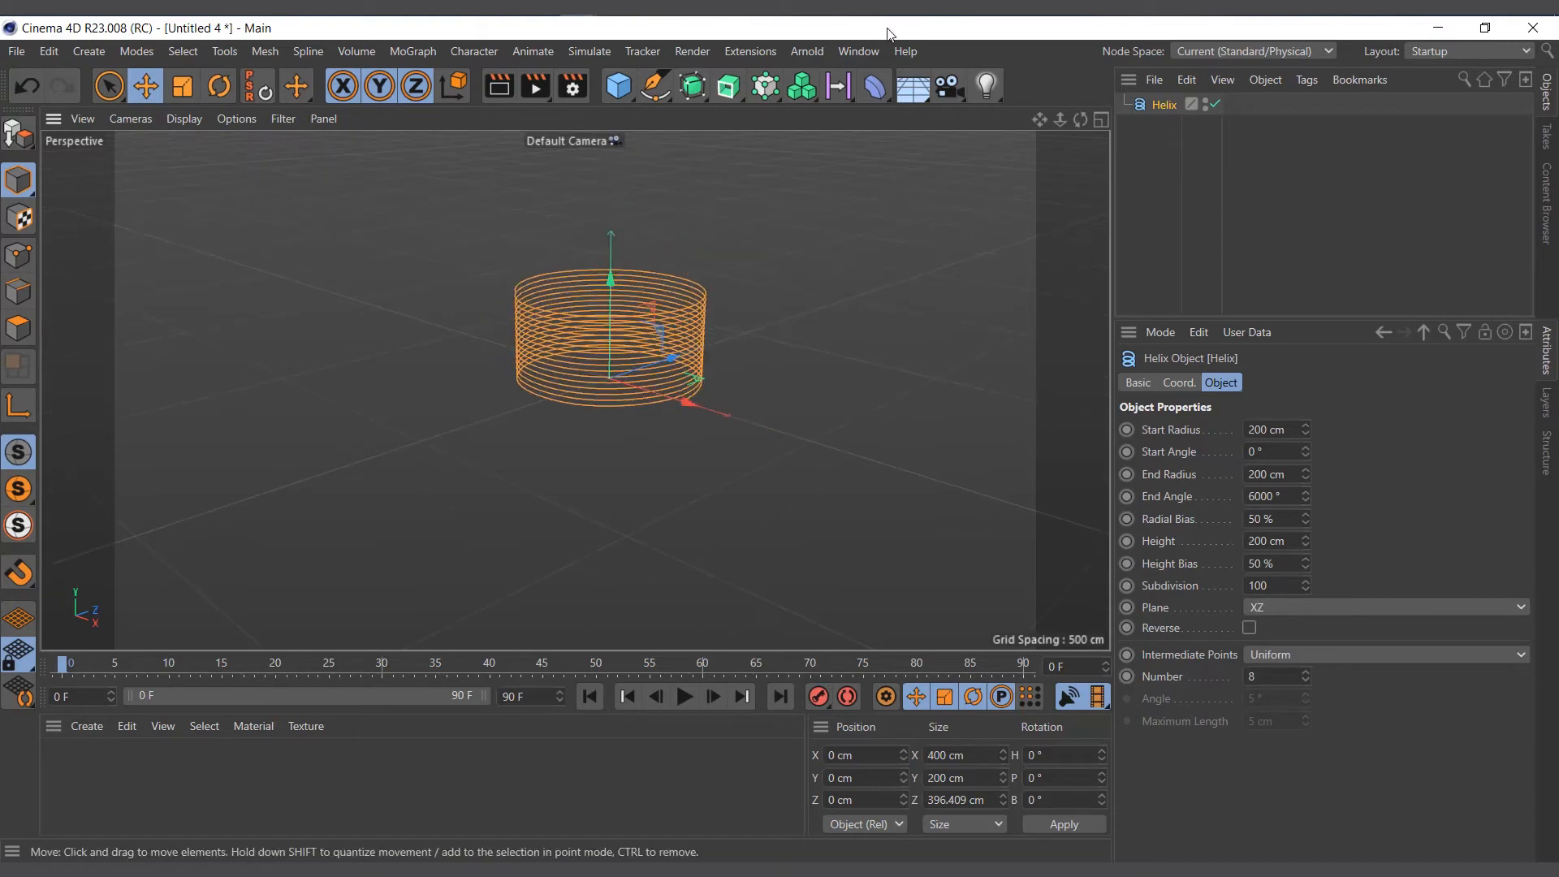
Add an Arc spline with a Radius of 400 cm and an End Angle of 180°.
click(650, 91)
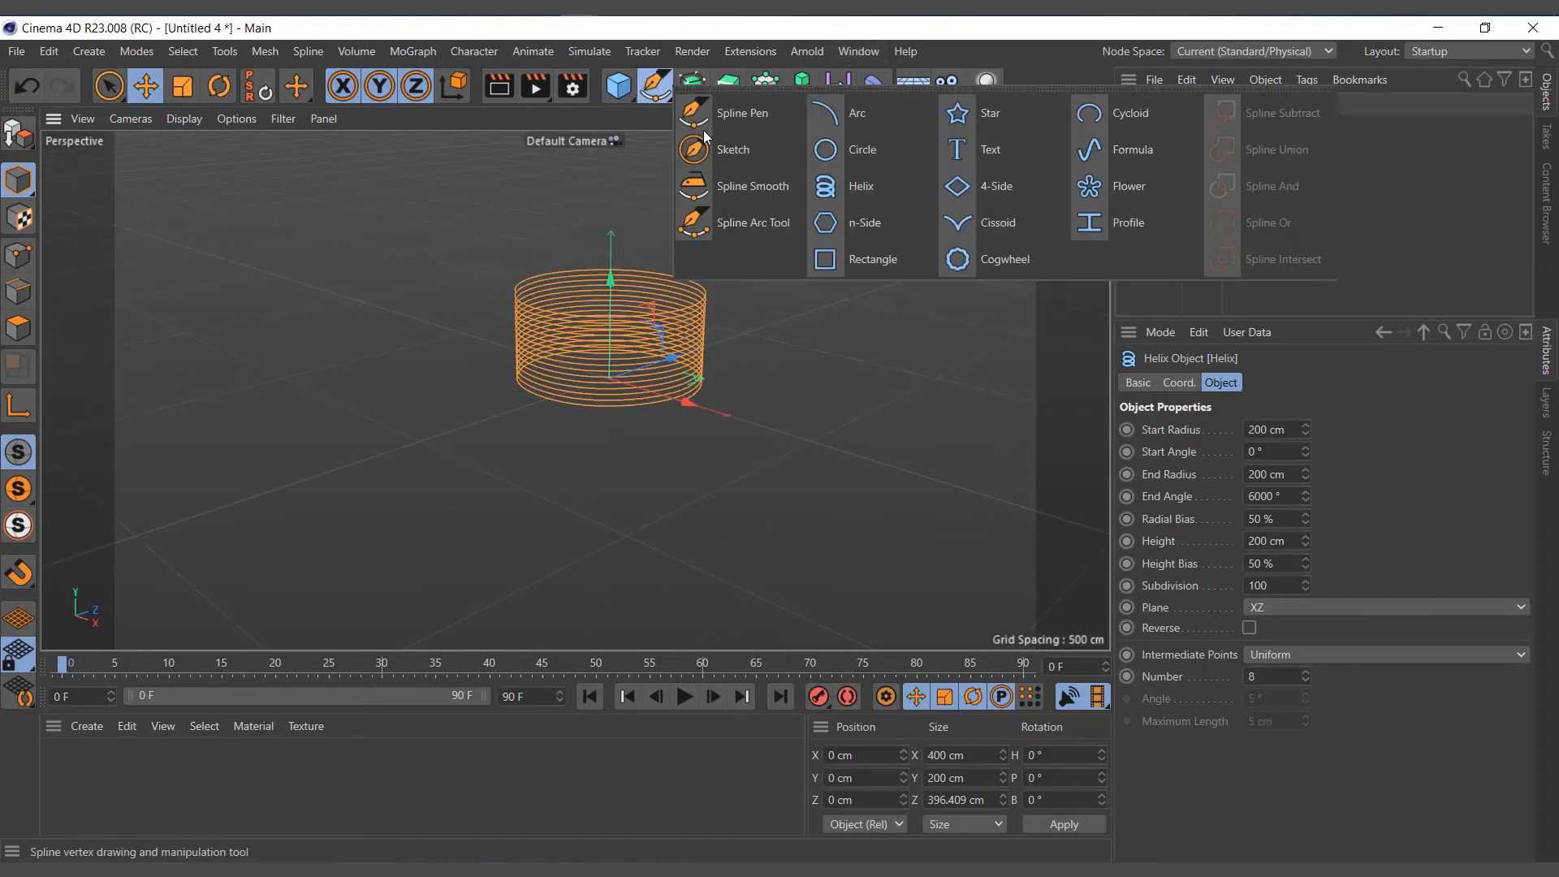
click(865, 109)
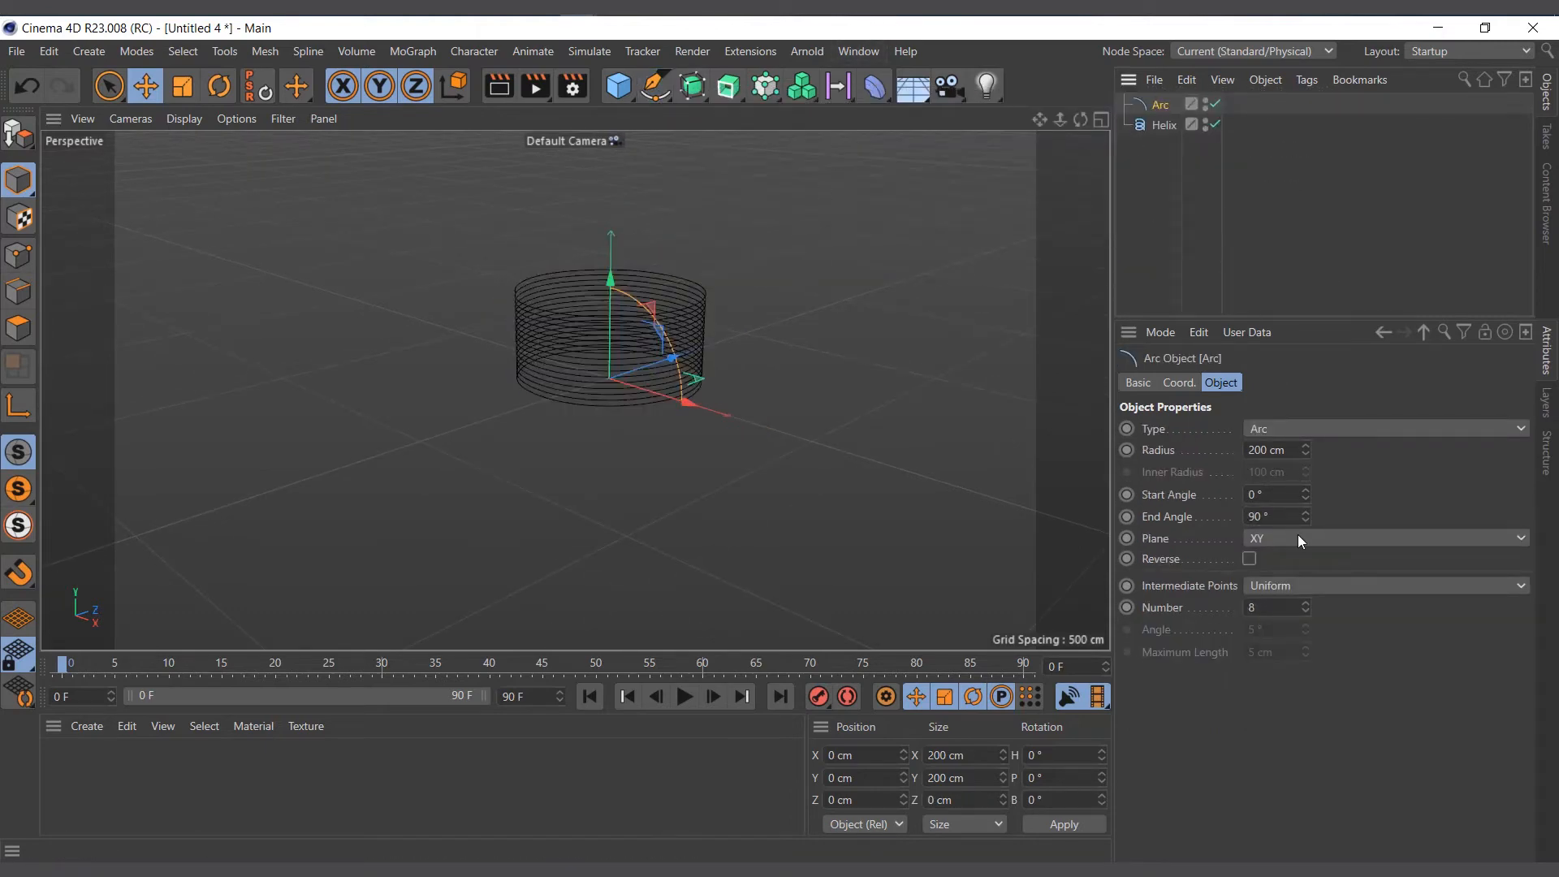
click(1274, 451)
key(Return)
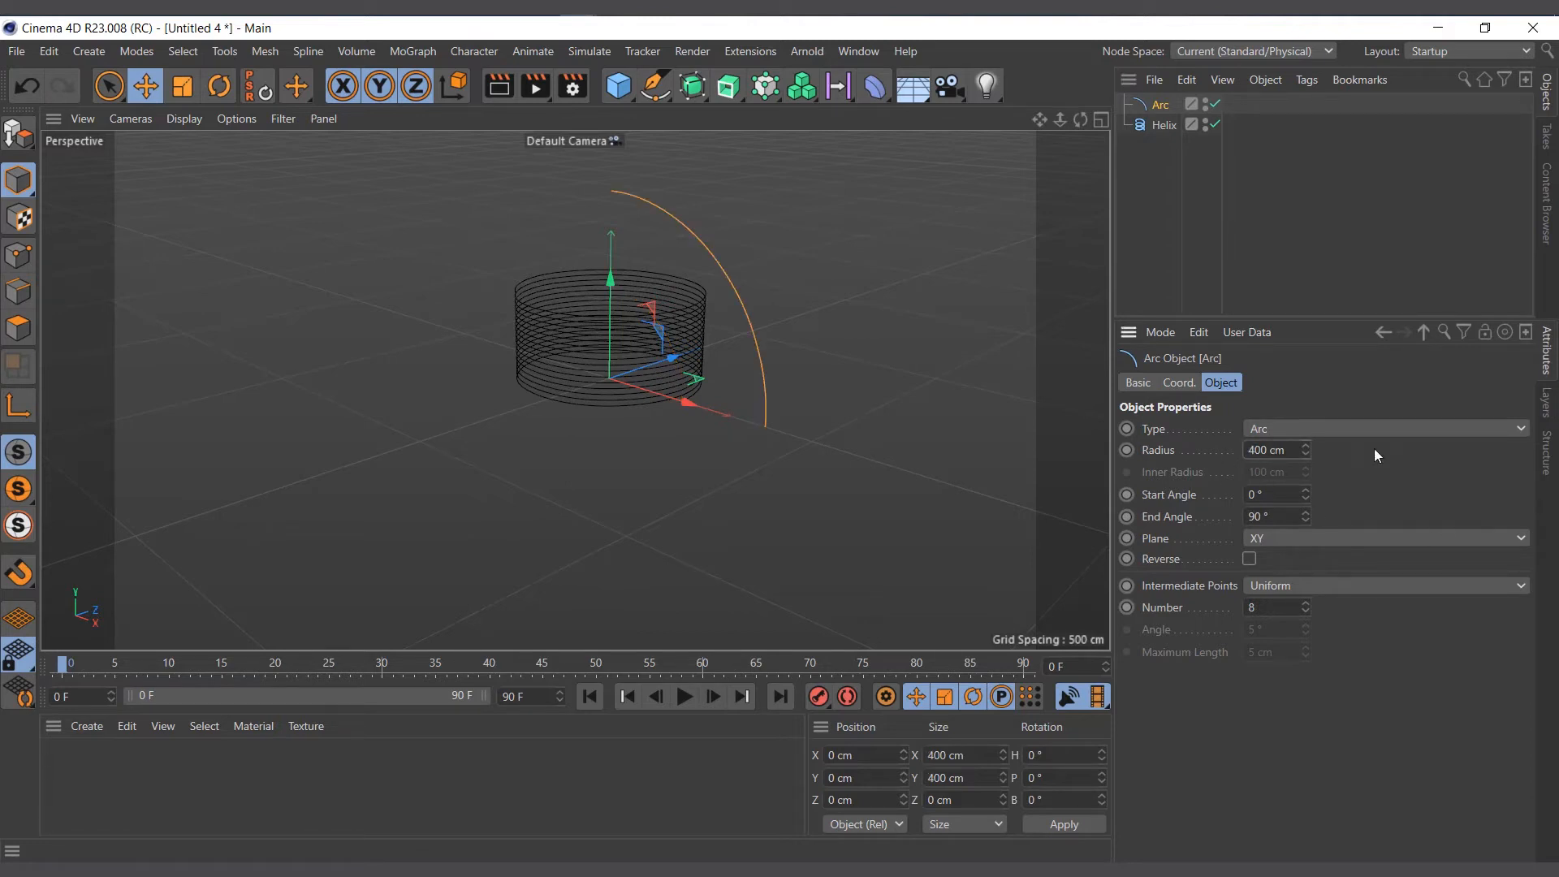
drag(1305, 517, 1305, 436)
click(1277, 495)
double_click(1274, 518)
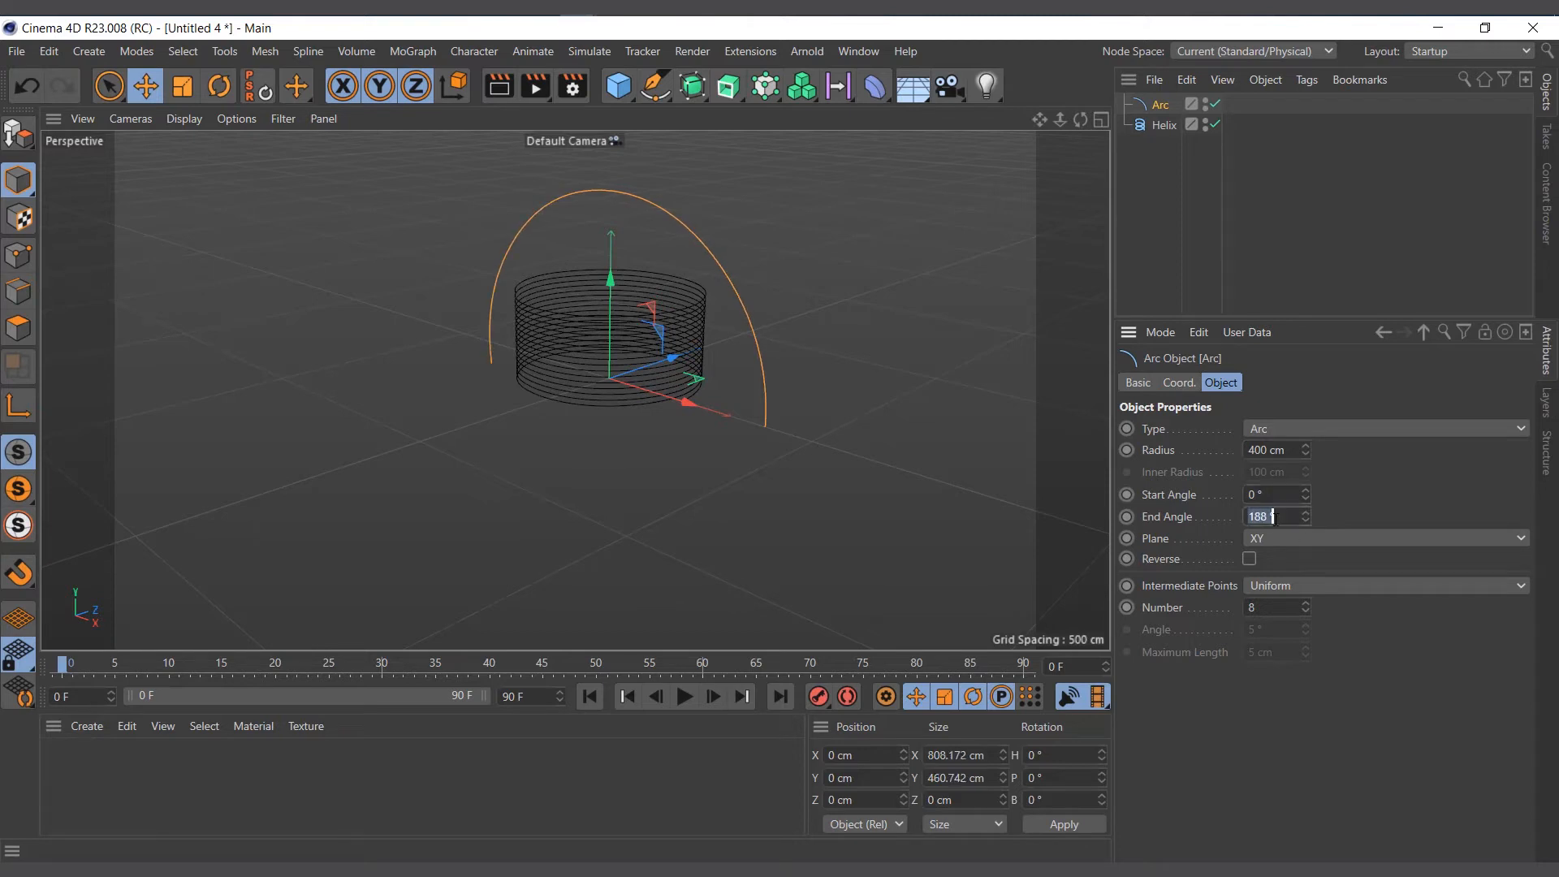
text(180)
key(Return)
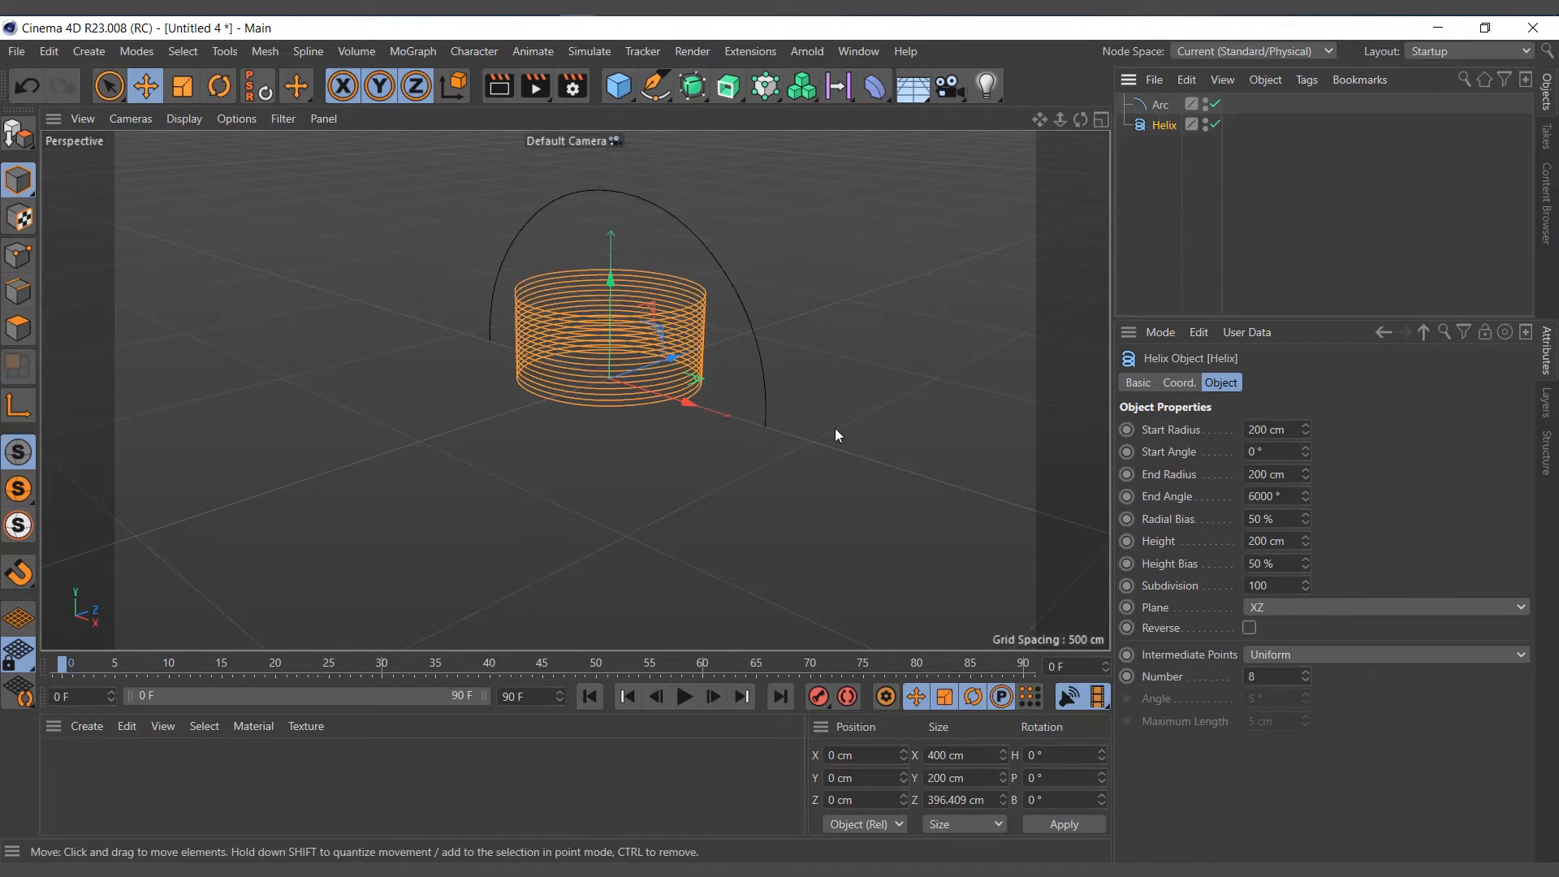
Add a Spline Wrap deformer as a child of the Helix and assign the Arc as its Spline.
click(874, 86)
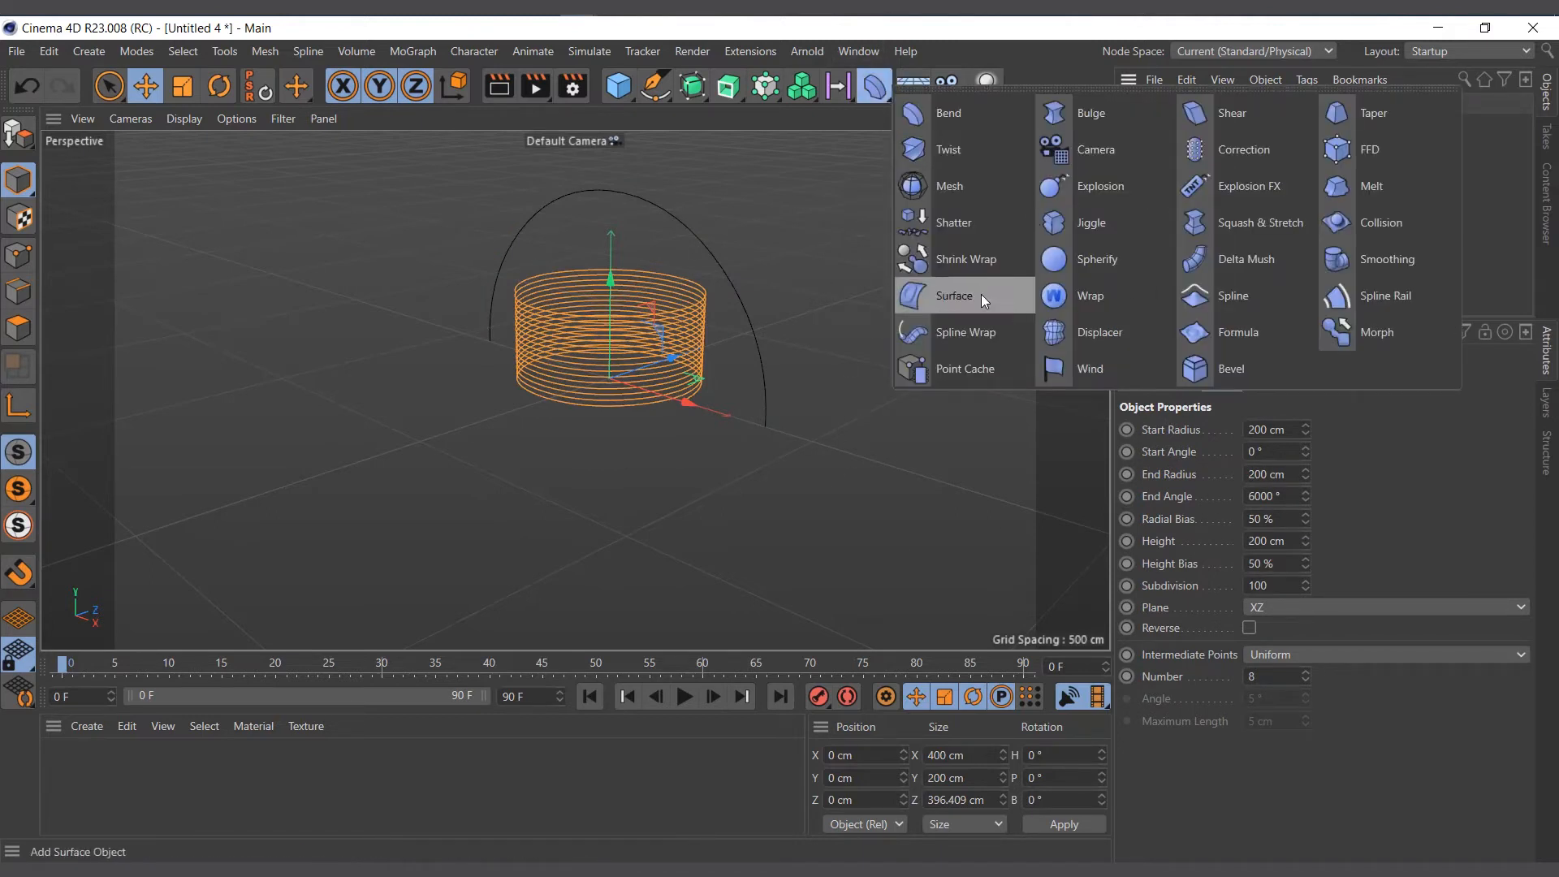
click(957, 330)
drag(1179, 104, 1169, 147)
click(1148, 128)
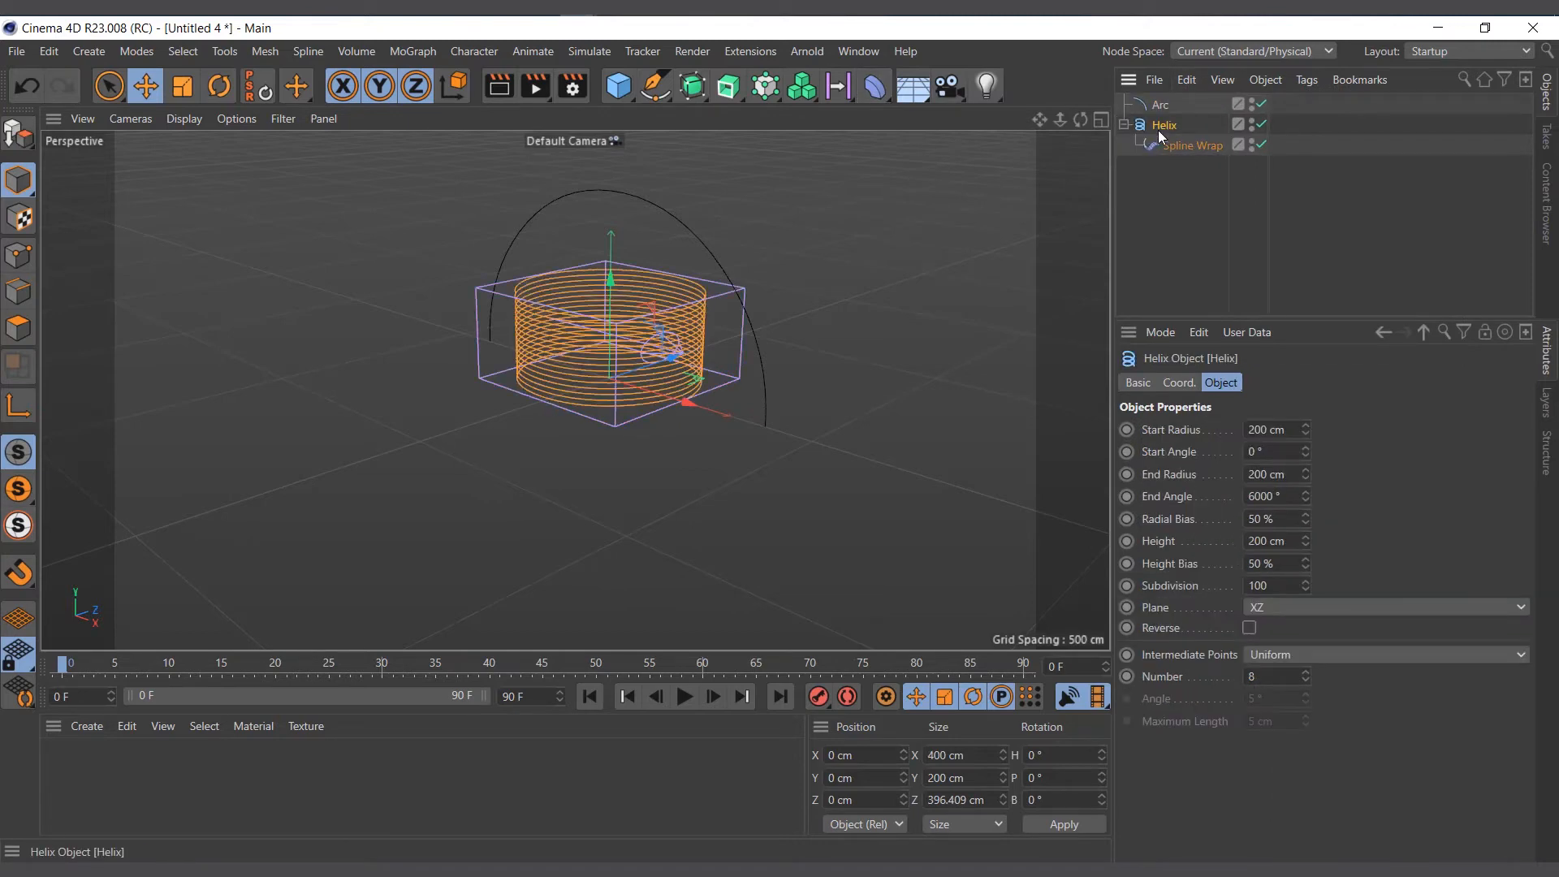
click(1171, 145)
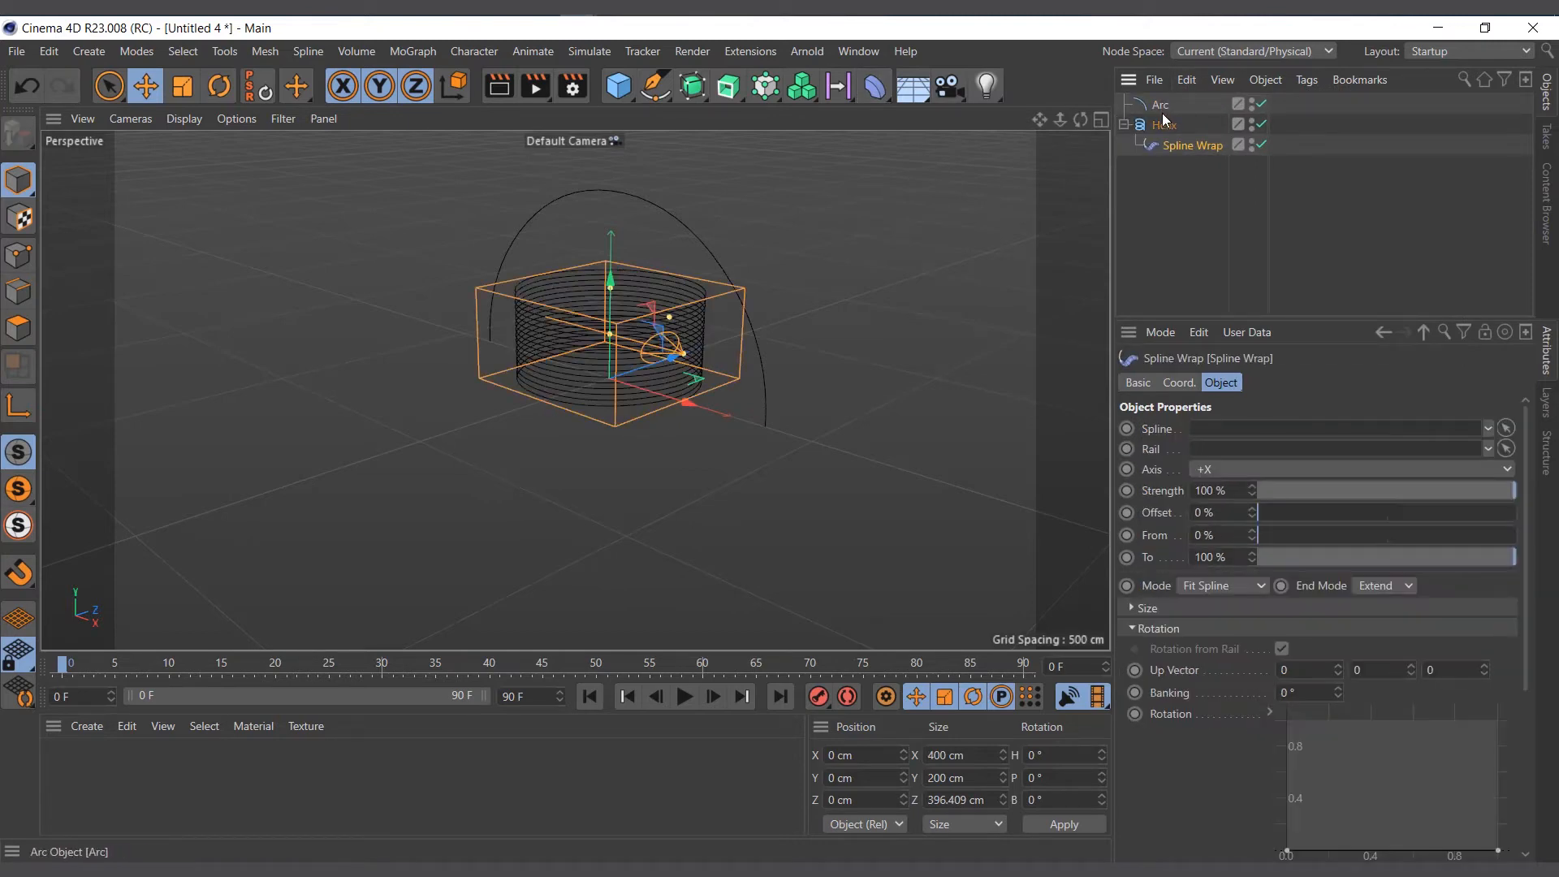
drag(1162, 110, 1252, 439)
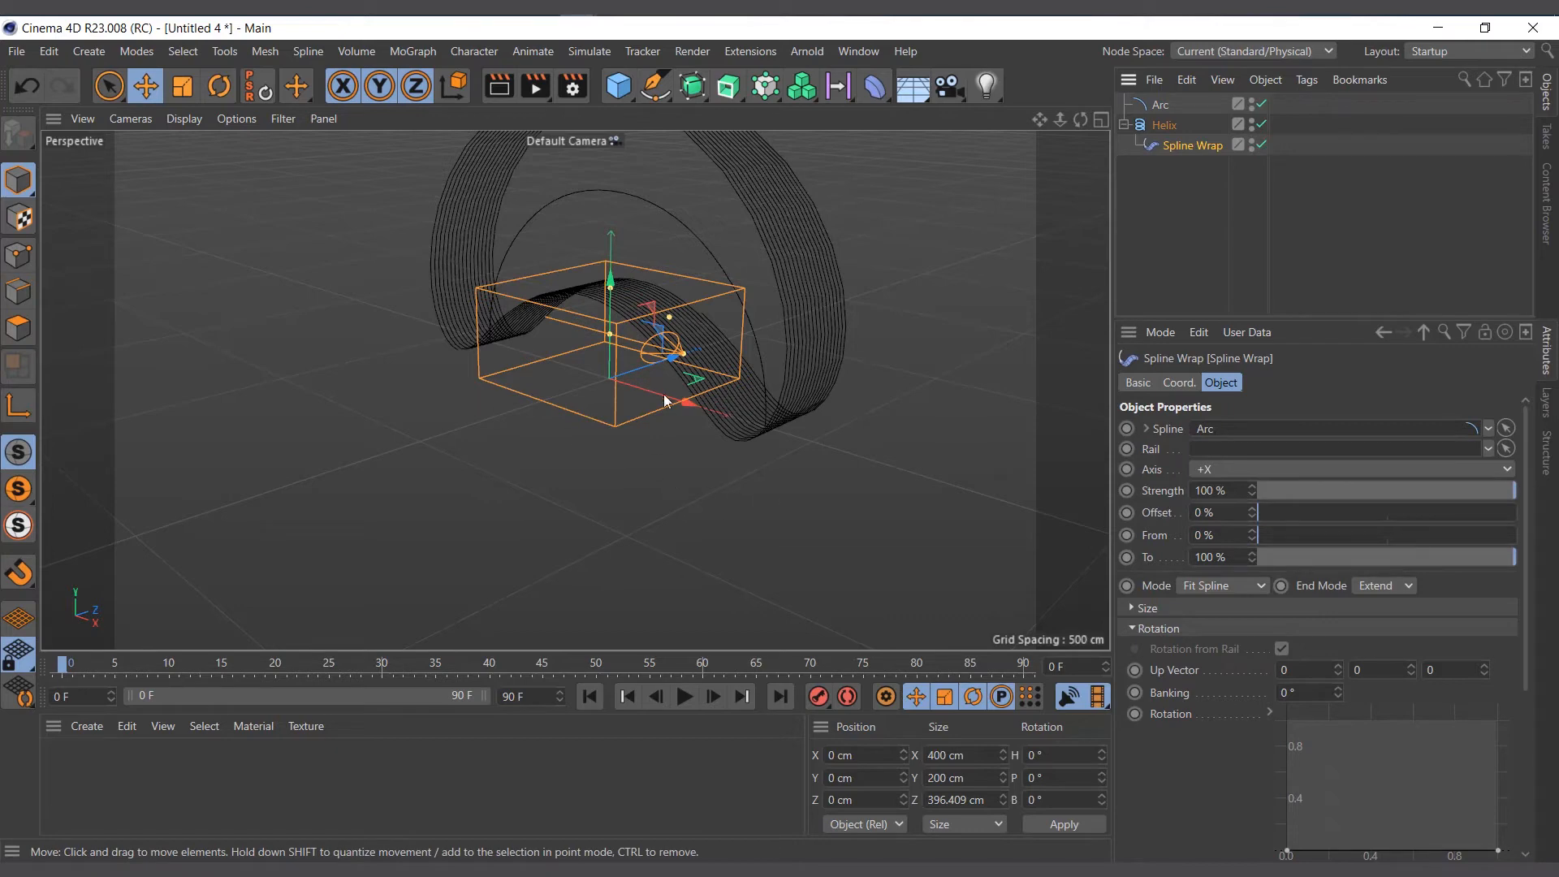
Set the Axis of the Helix's Spline Wrap to +Y.
click(1154, 125)
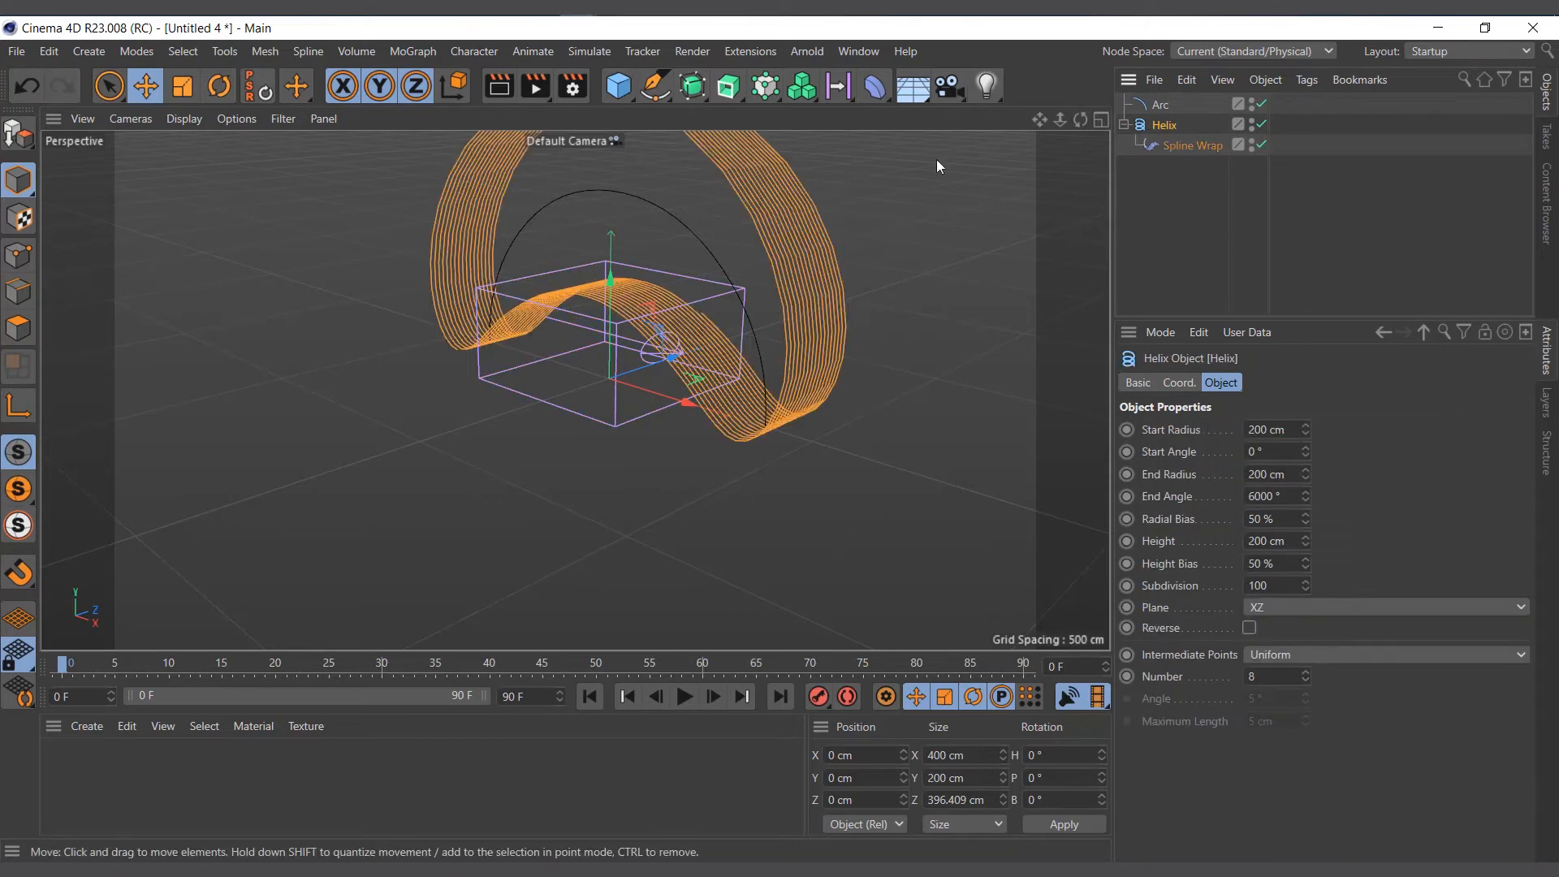
click(1173, 146)
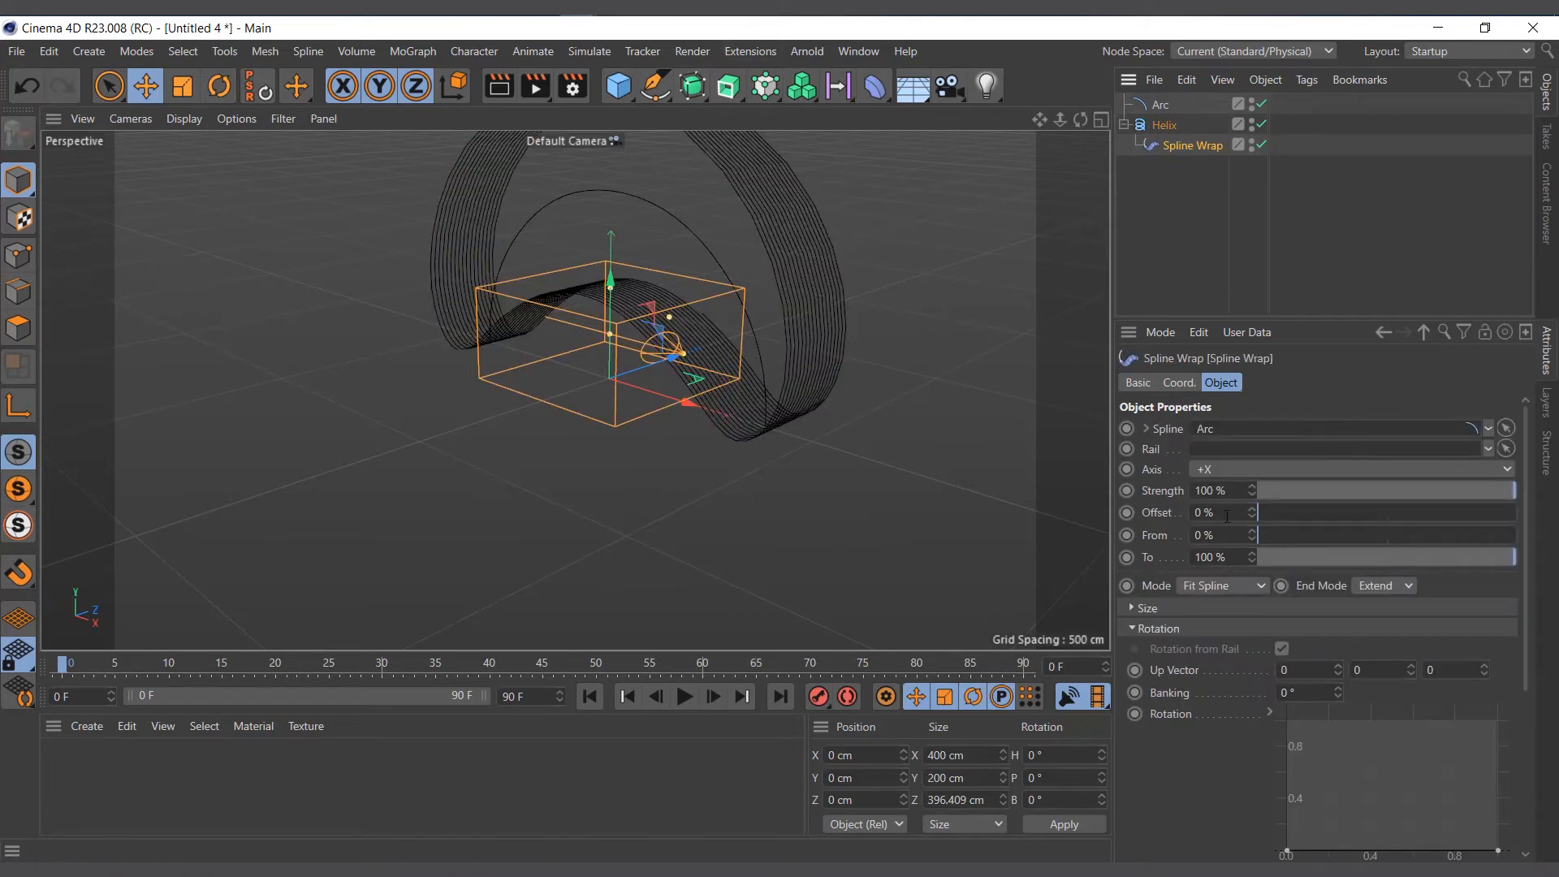
click(1220, 472)
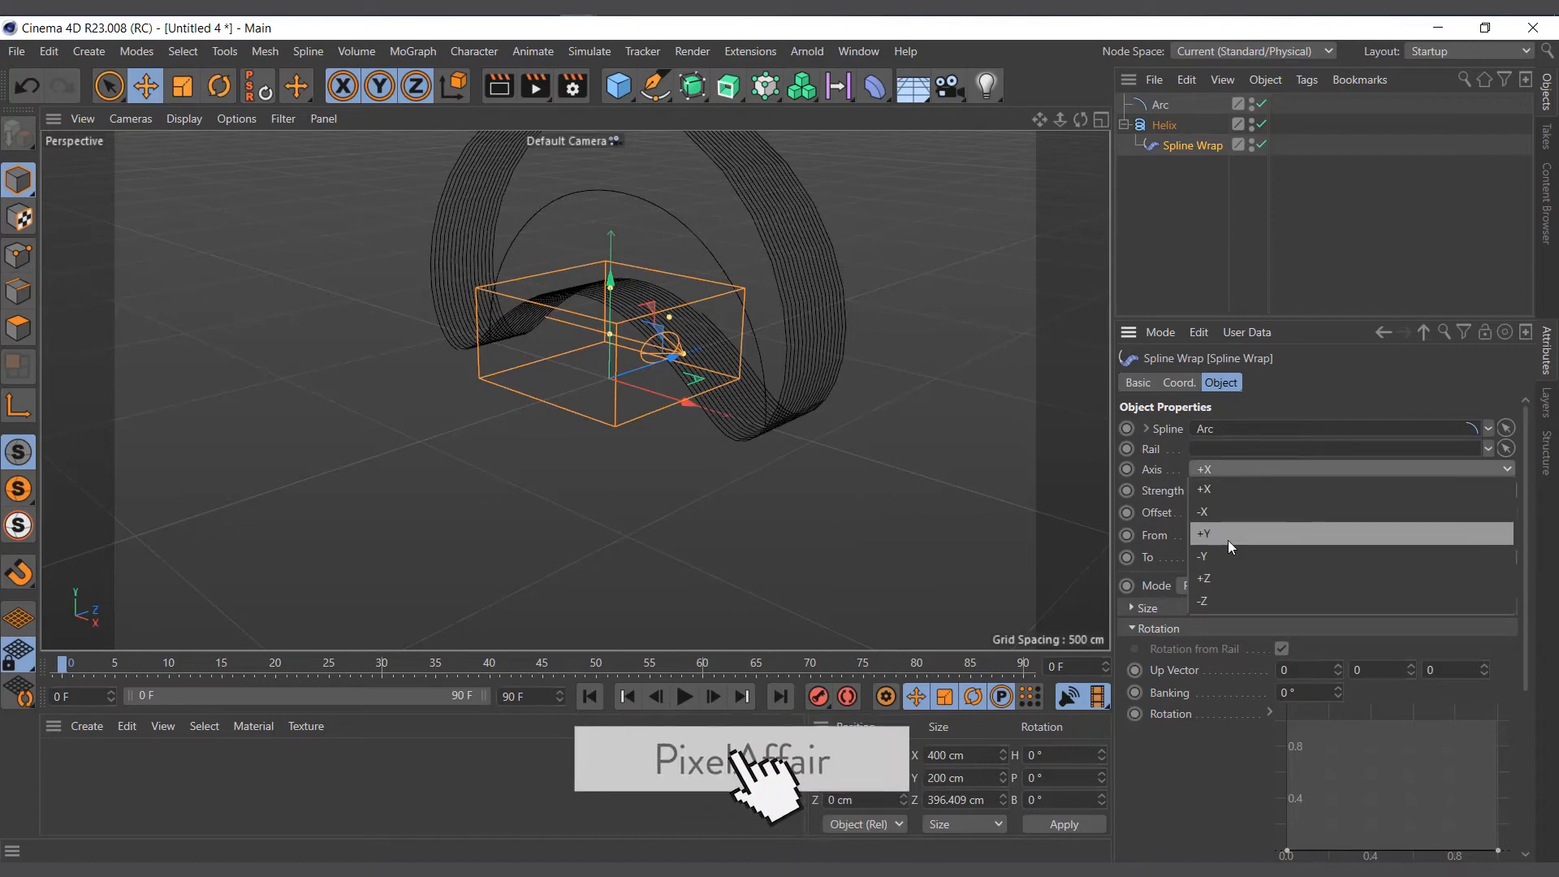
click(1227, 537)
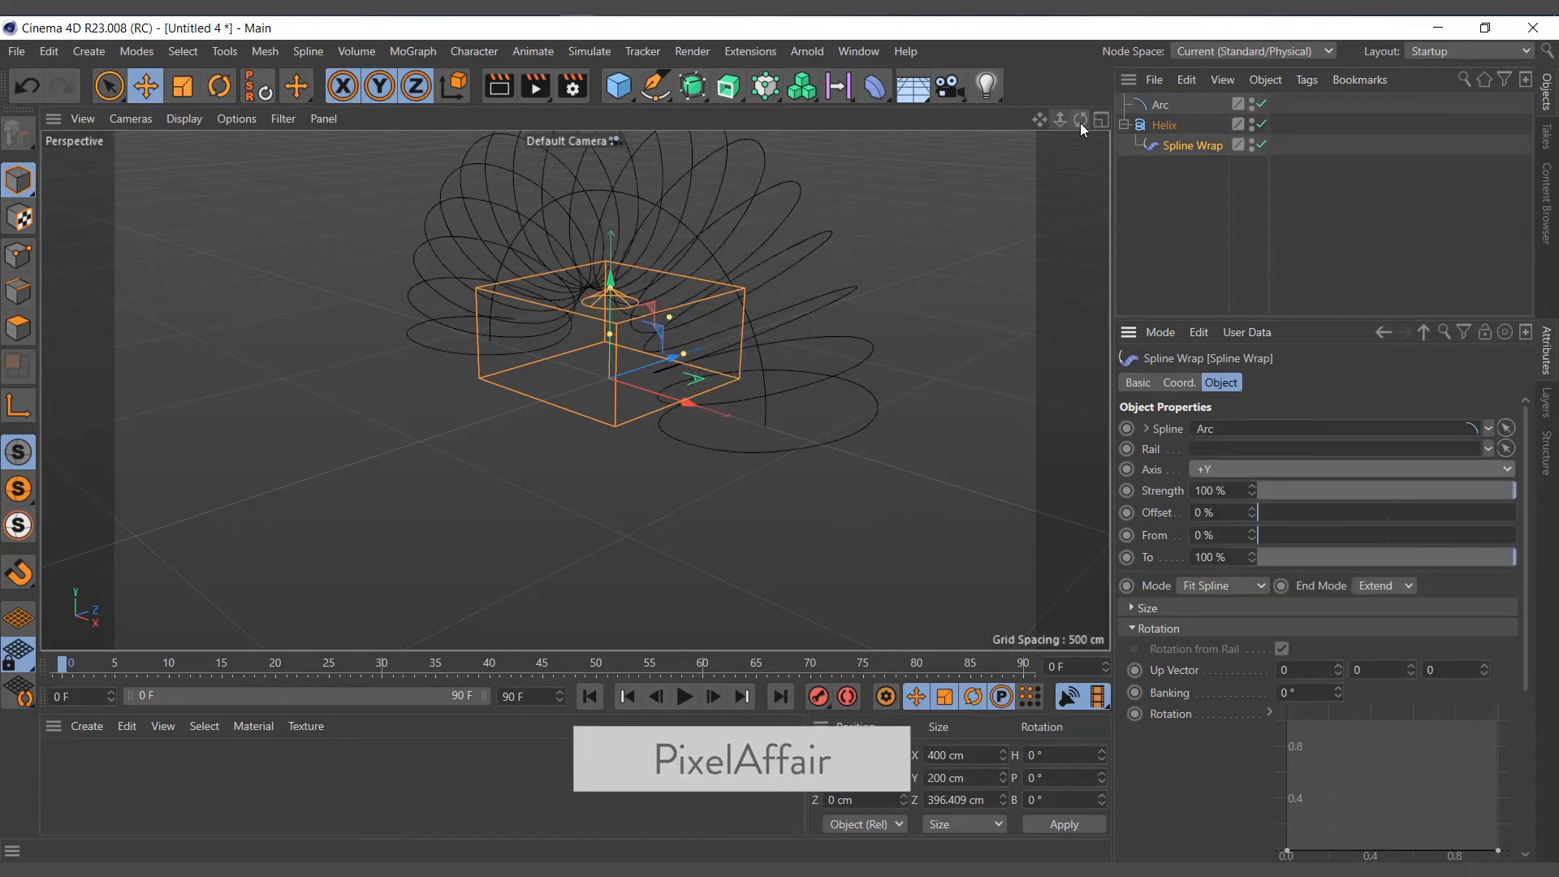
Test the To value of the Helix's Spline Wrap by lowering it to 65% and restoring it to 100%.
drag(1080, 124, 1108, 184)
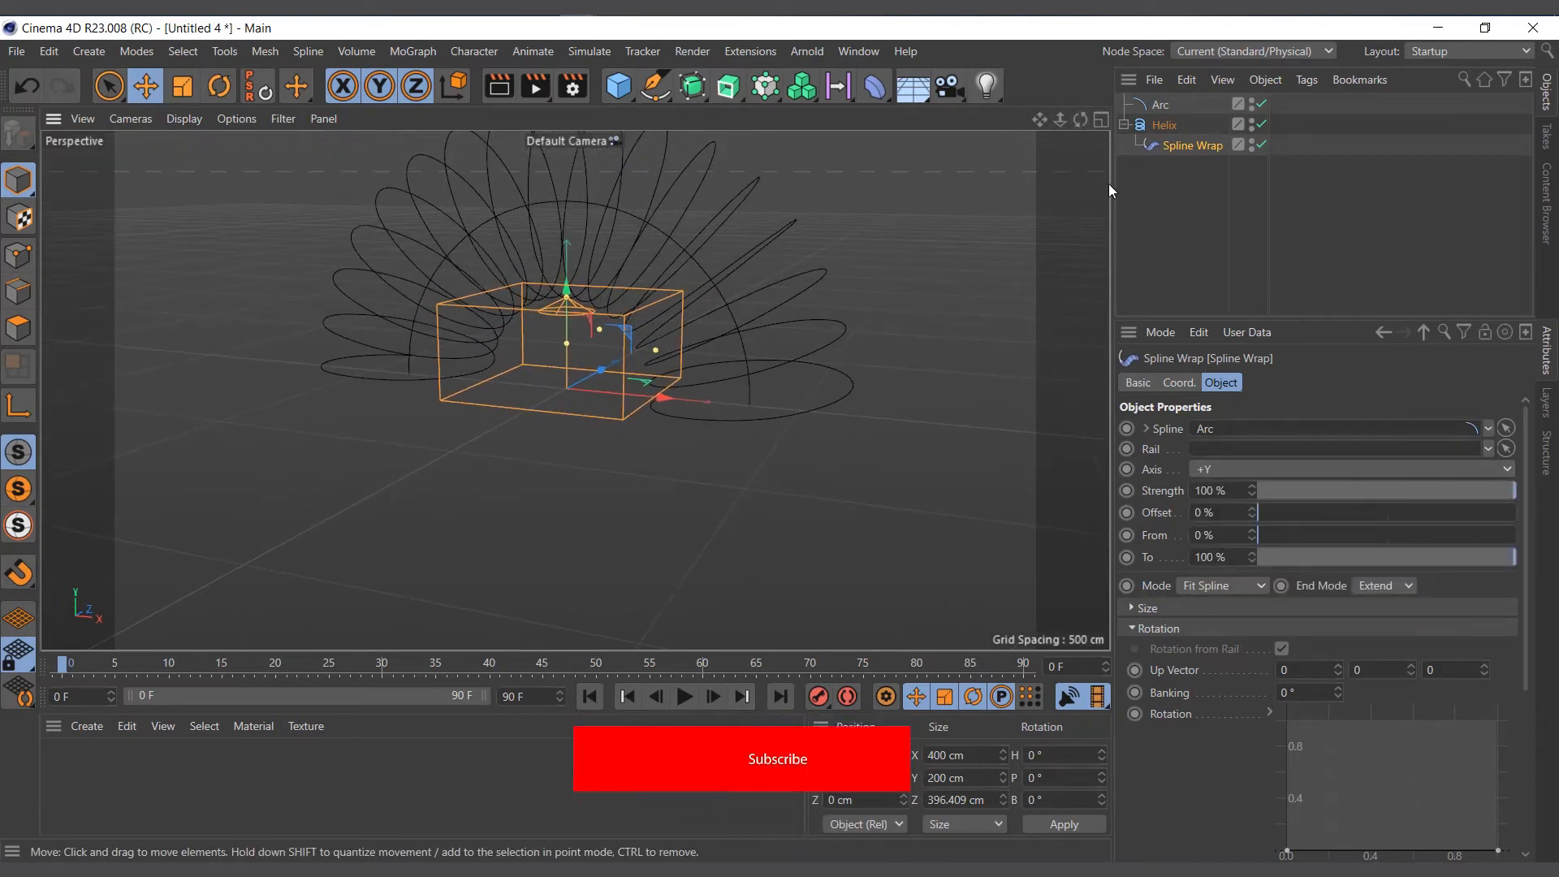
click(1157, 125)
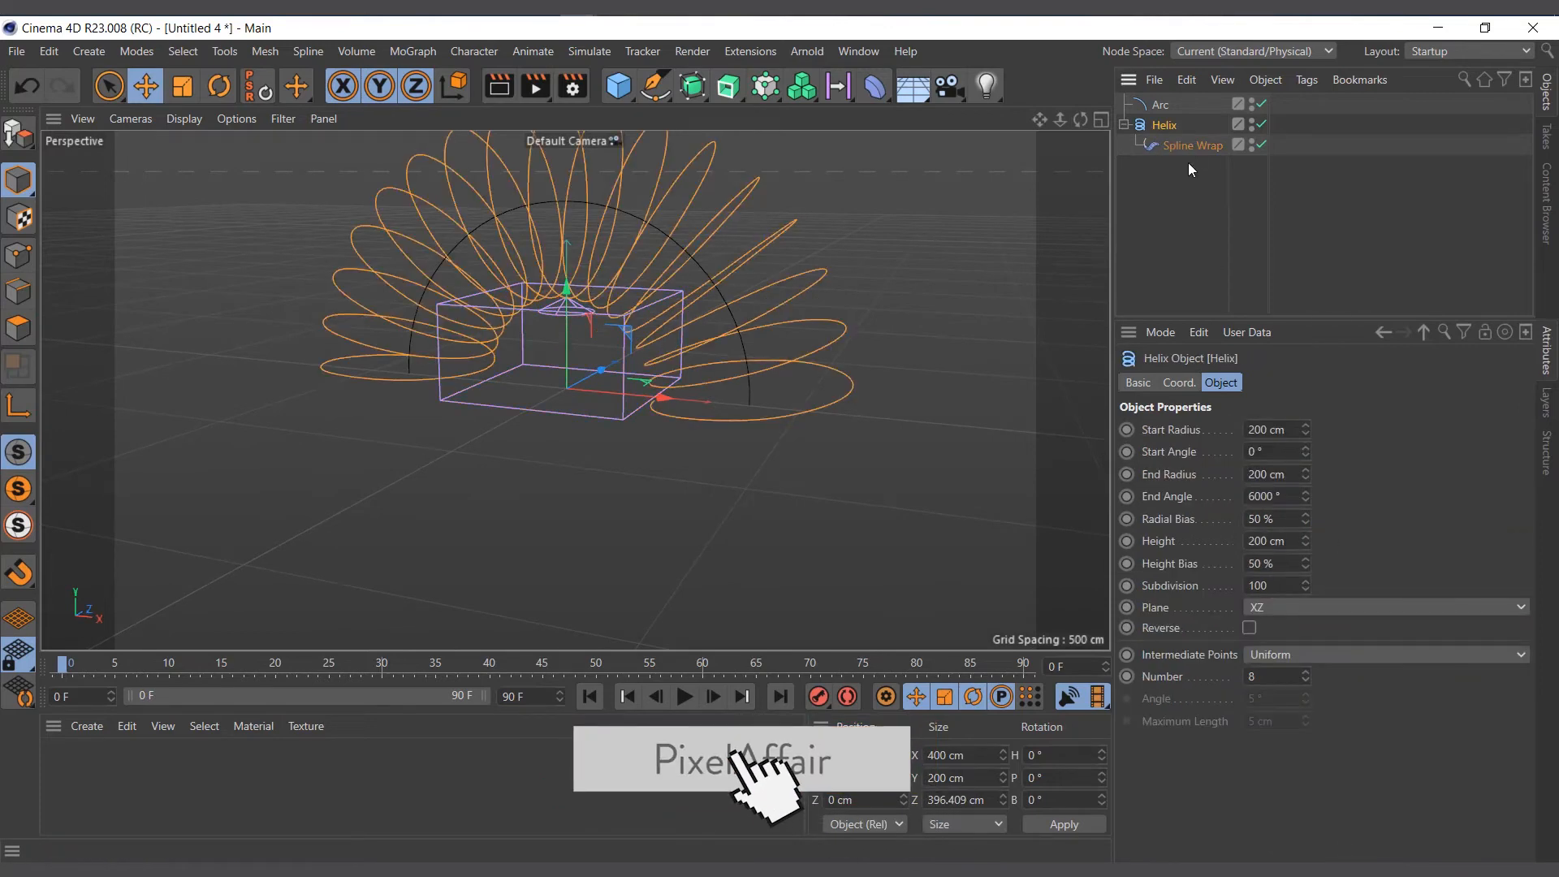
click(1166, 145)
click(1425, 558)
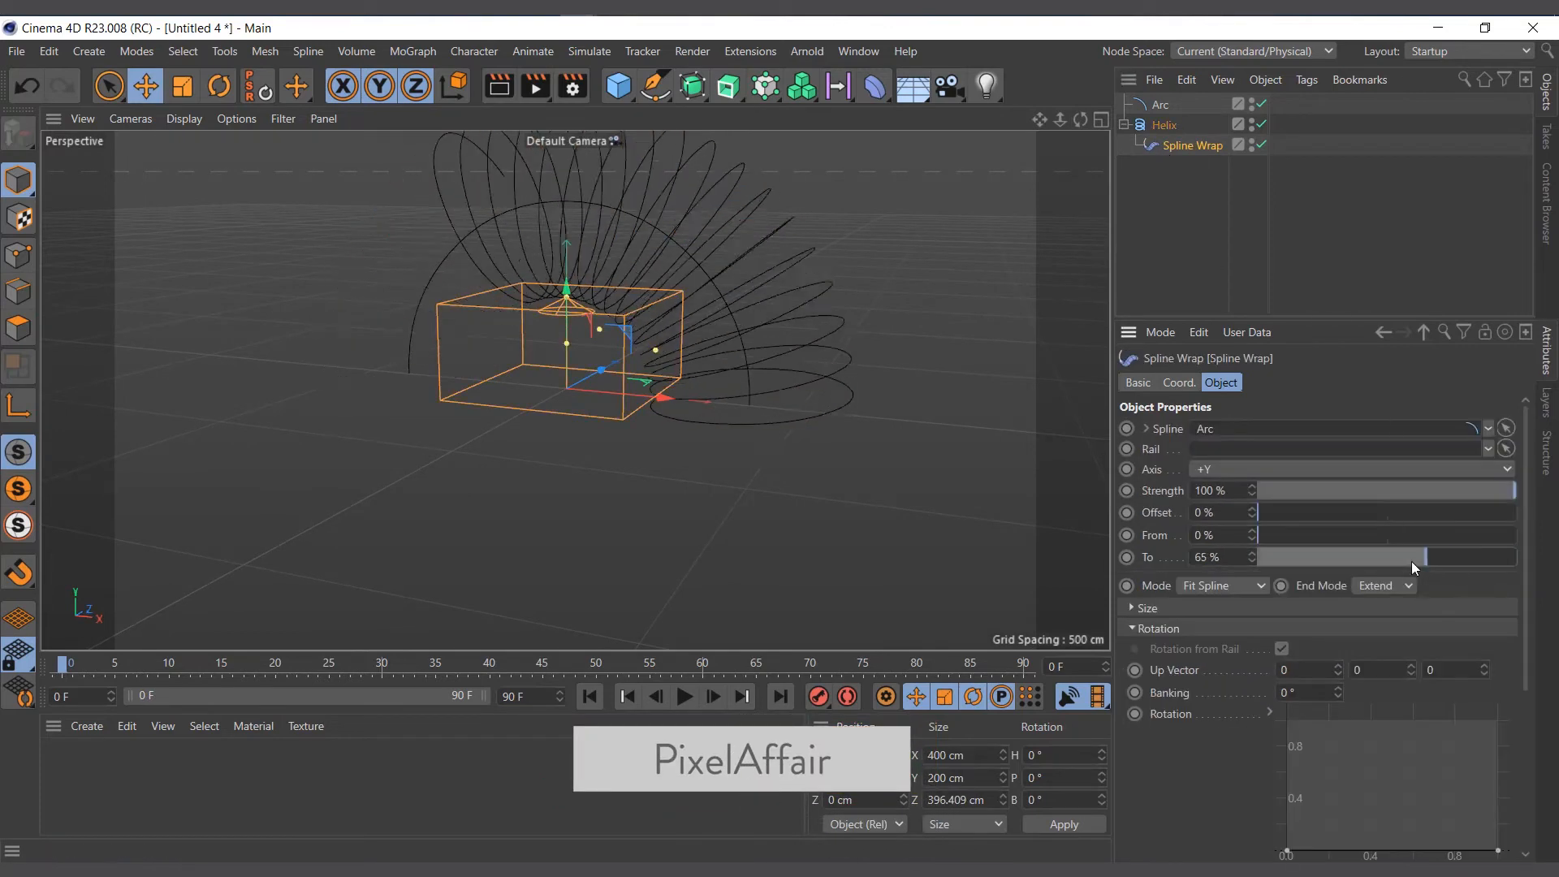
drag(1411, 562, 1519, 556)
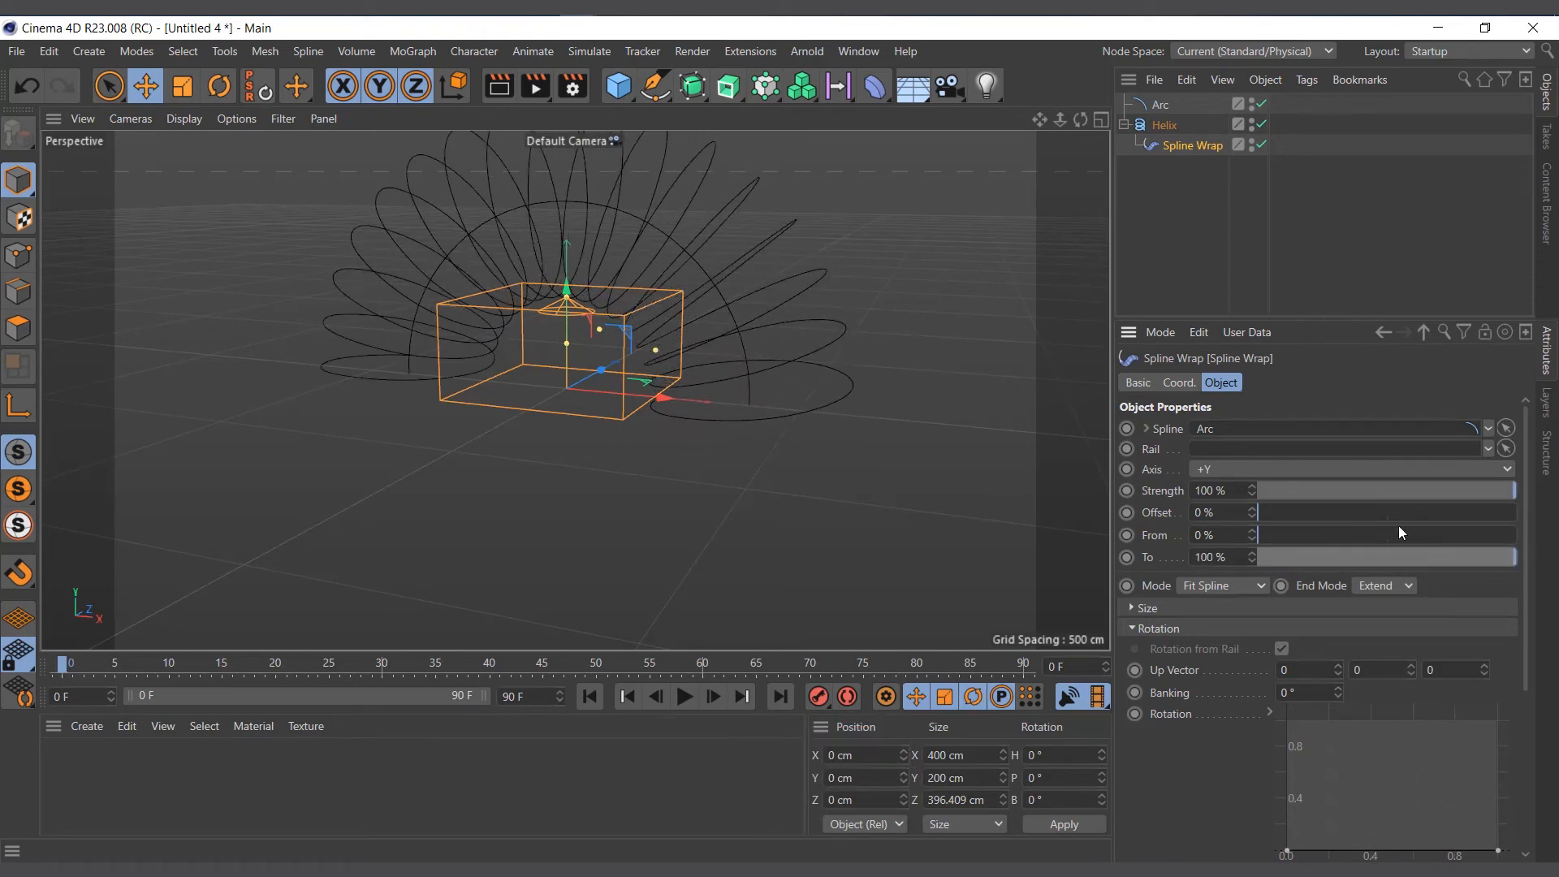
drag(1285, 538, 1161, 577)
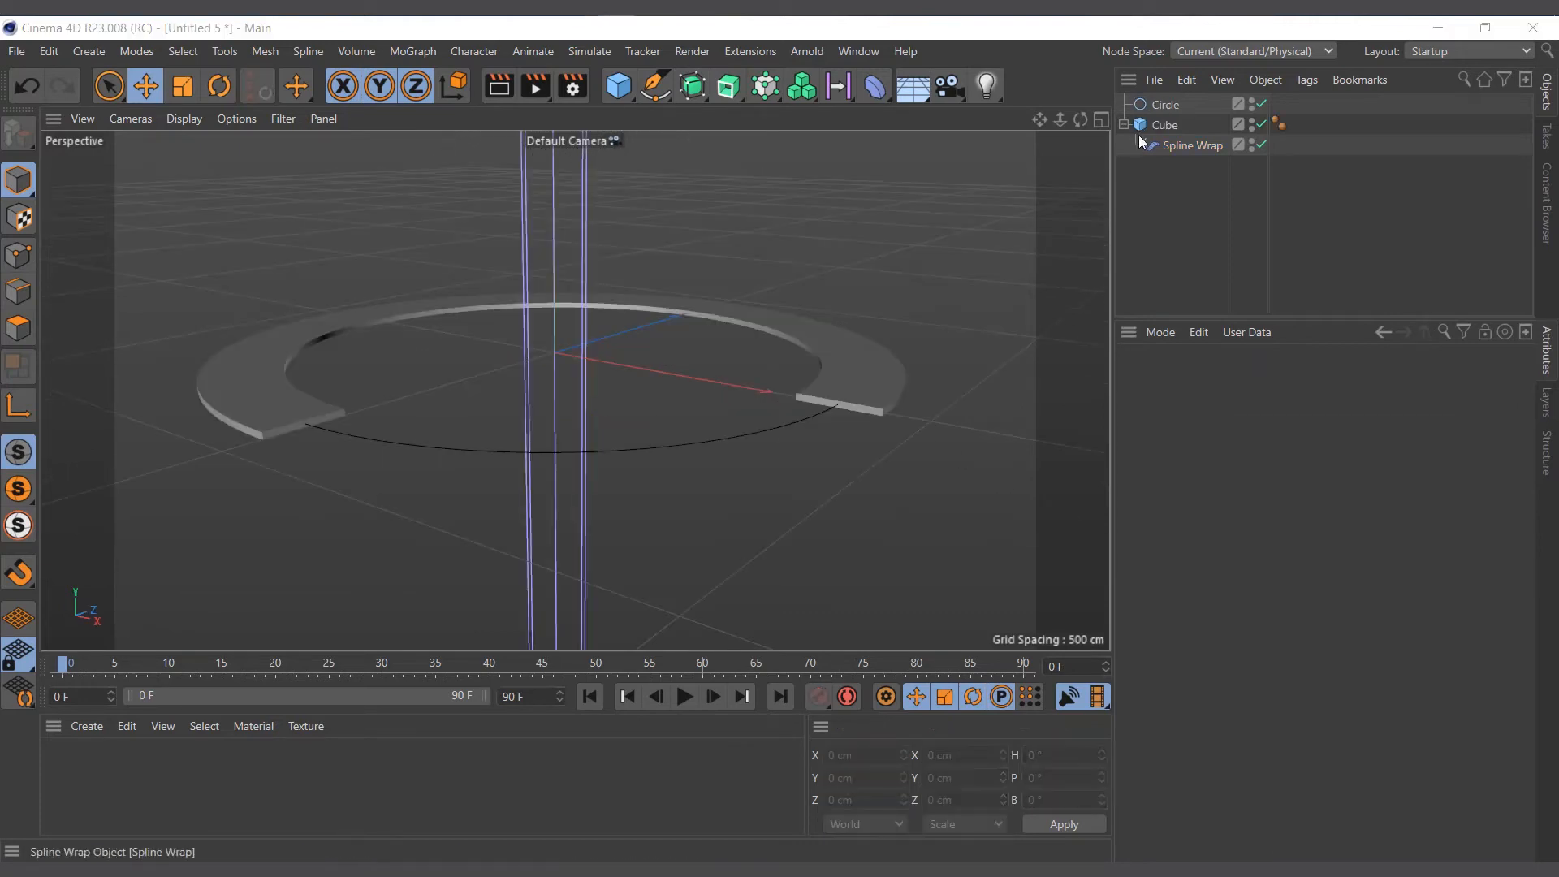
Examine the Circle, Cube and Spline Wrap settings, and compare the Cube with the deformer disabled and enabled.
click(1153, 126)
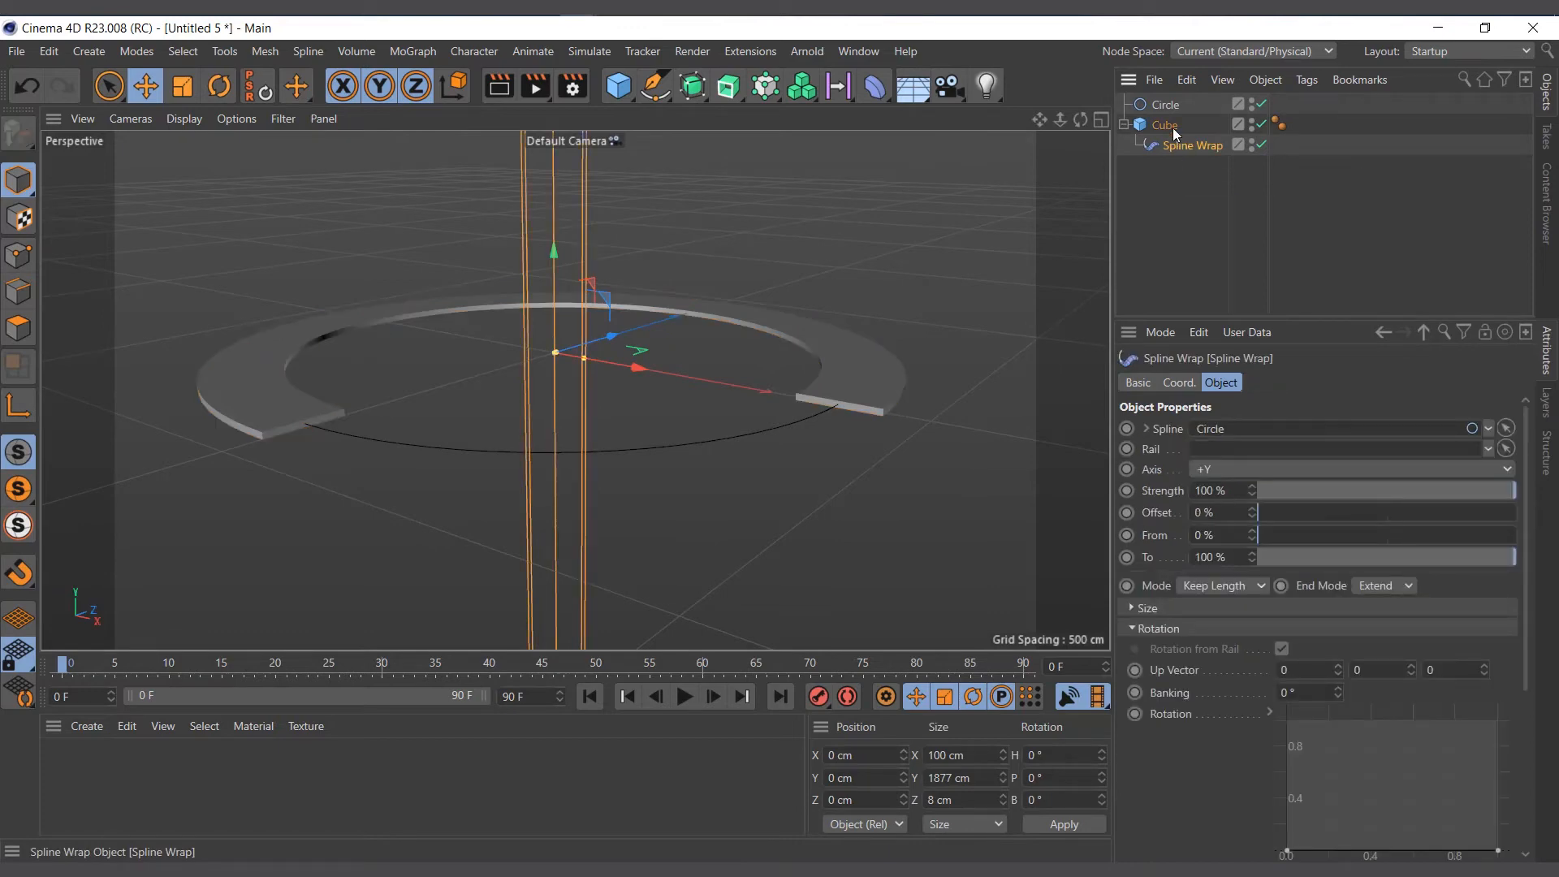
click(1161, 105)
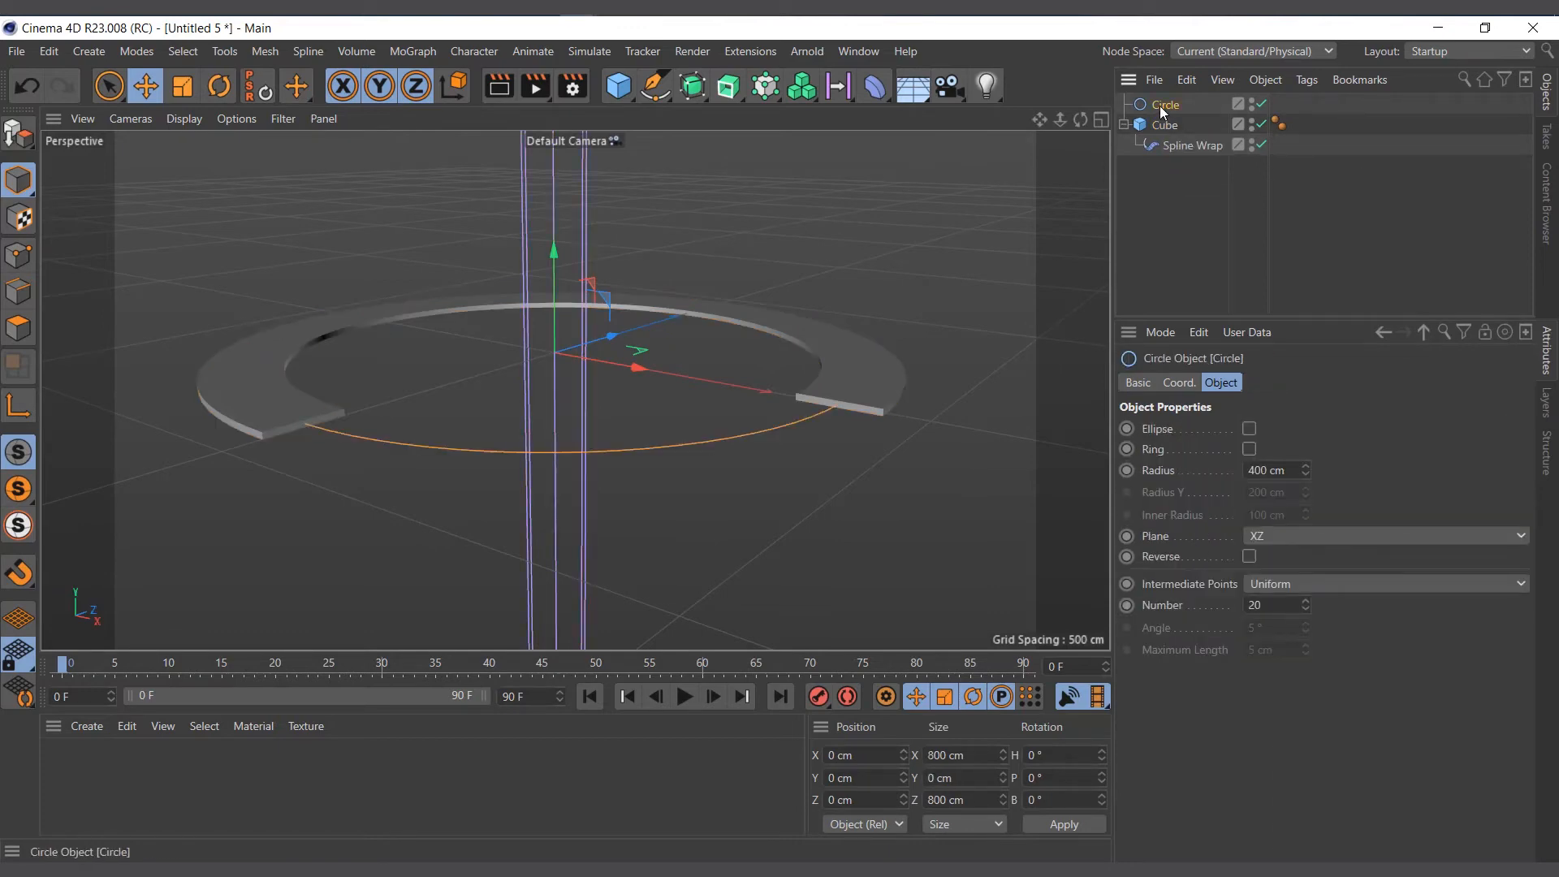
click(1156, 126)
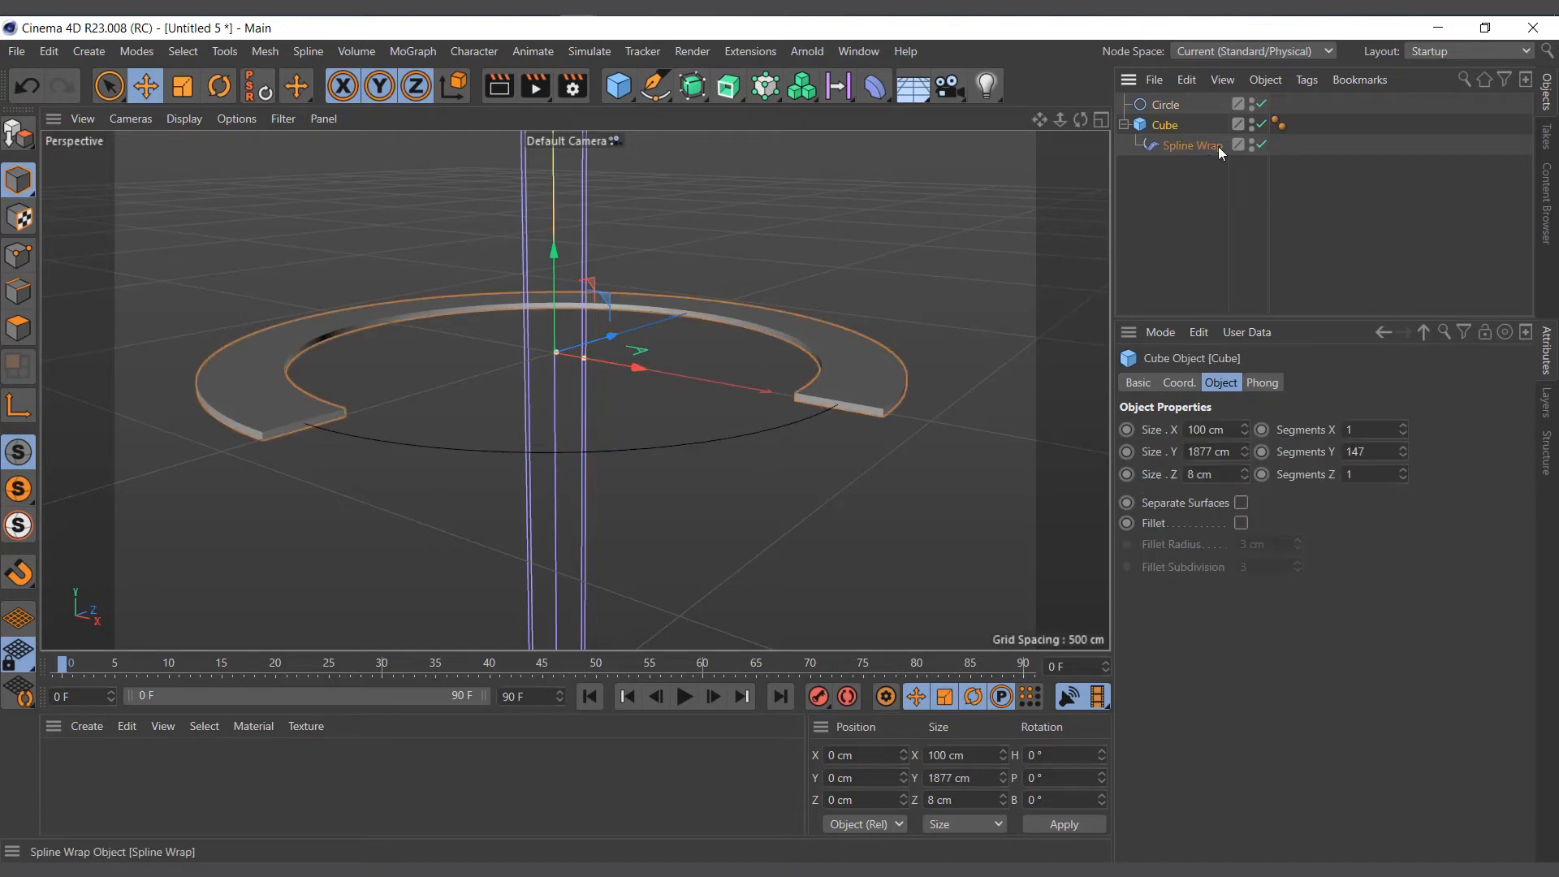
click(1261, 144)
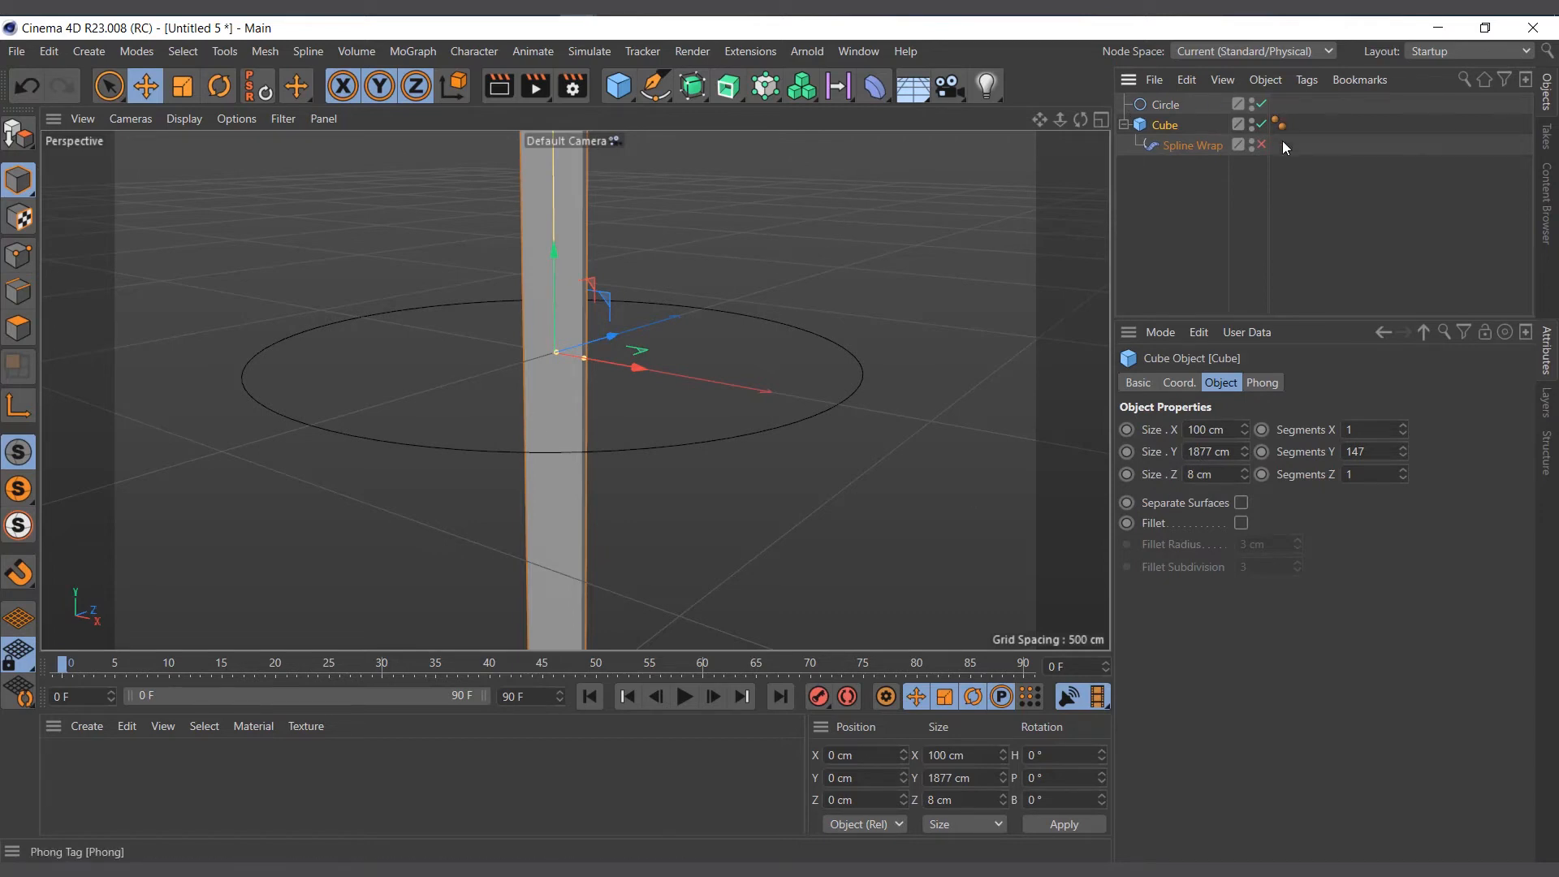
click(1262, 145)
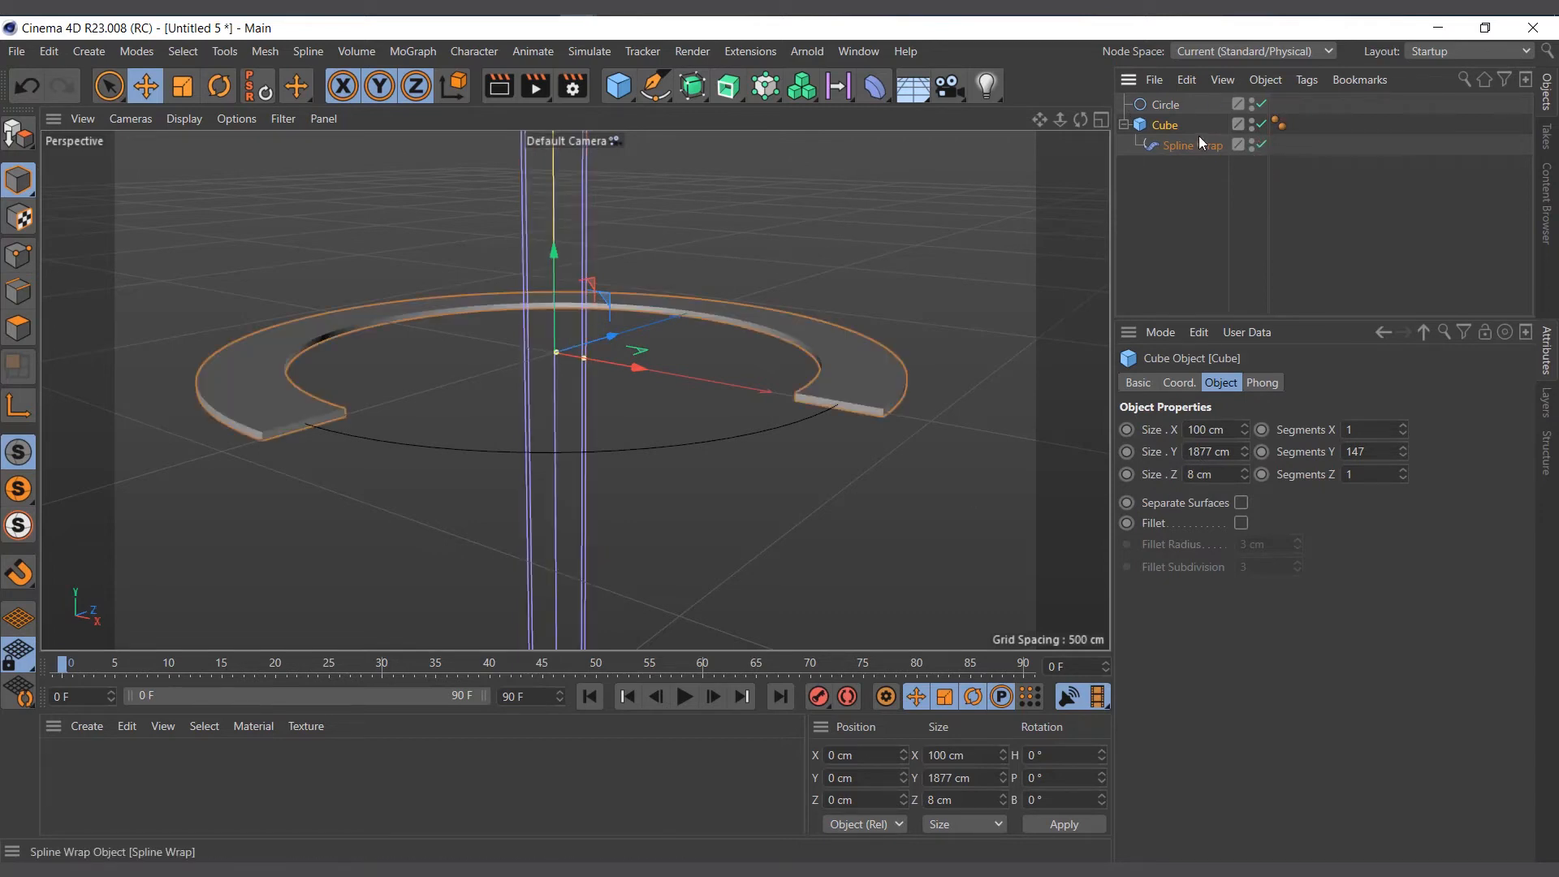
click(1165, 104)
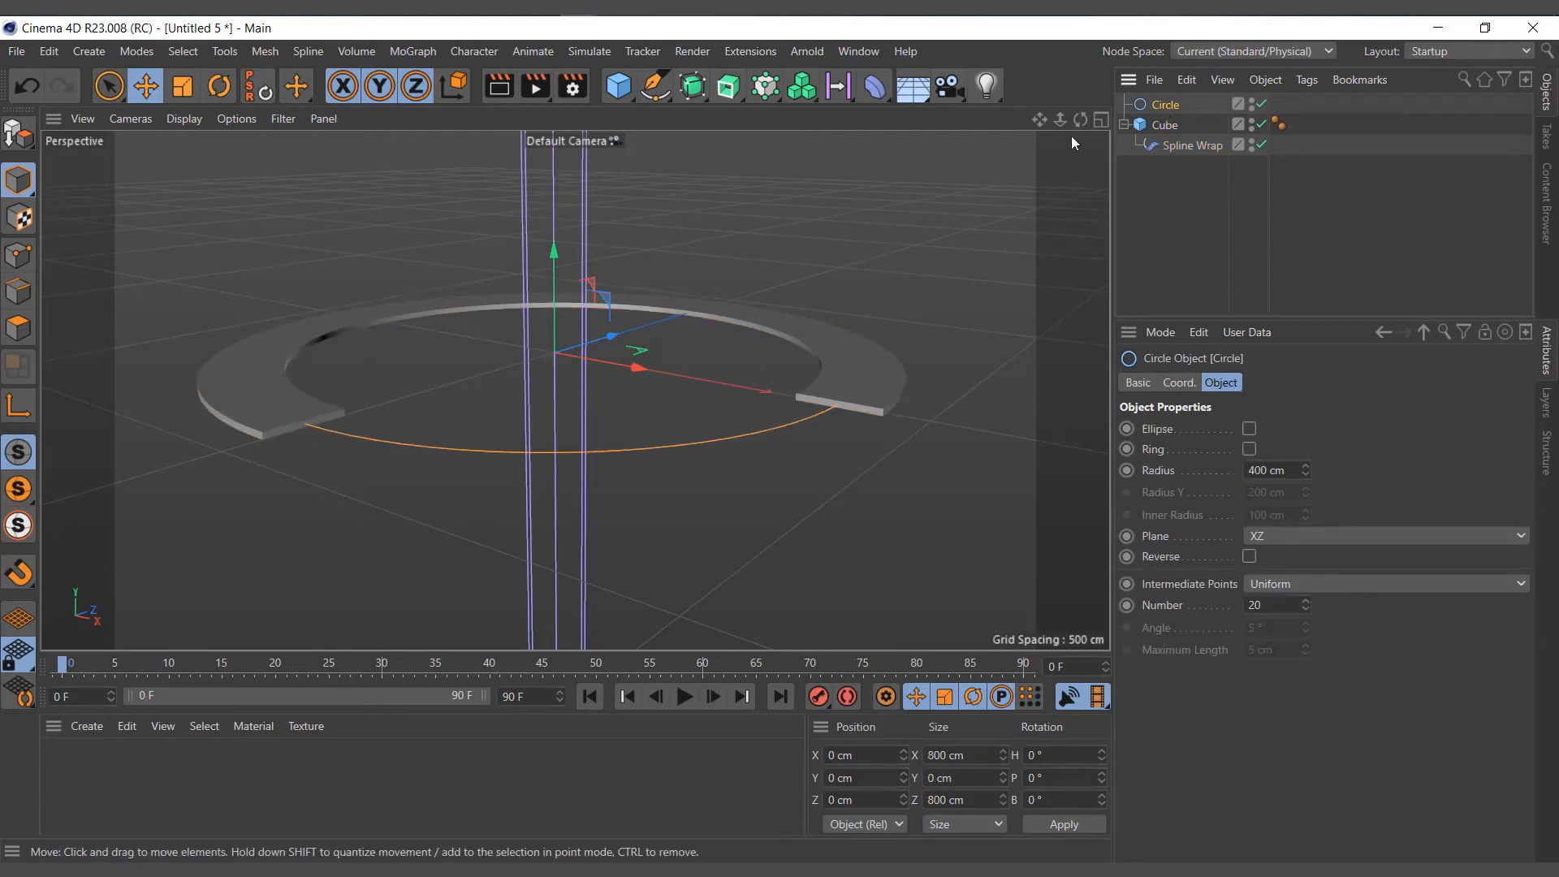
click(1170, 147)
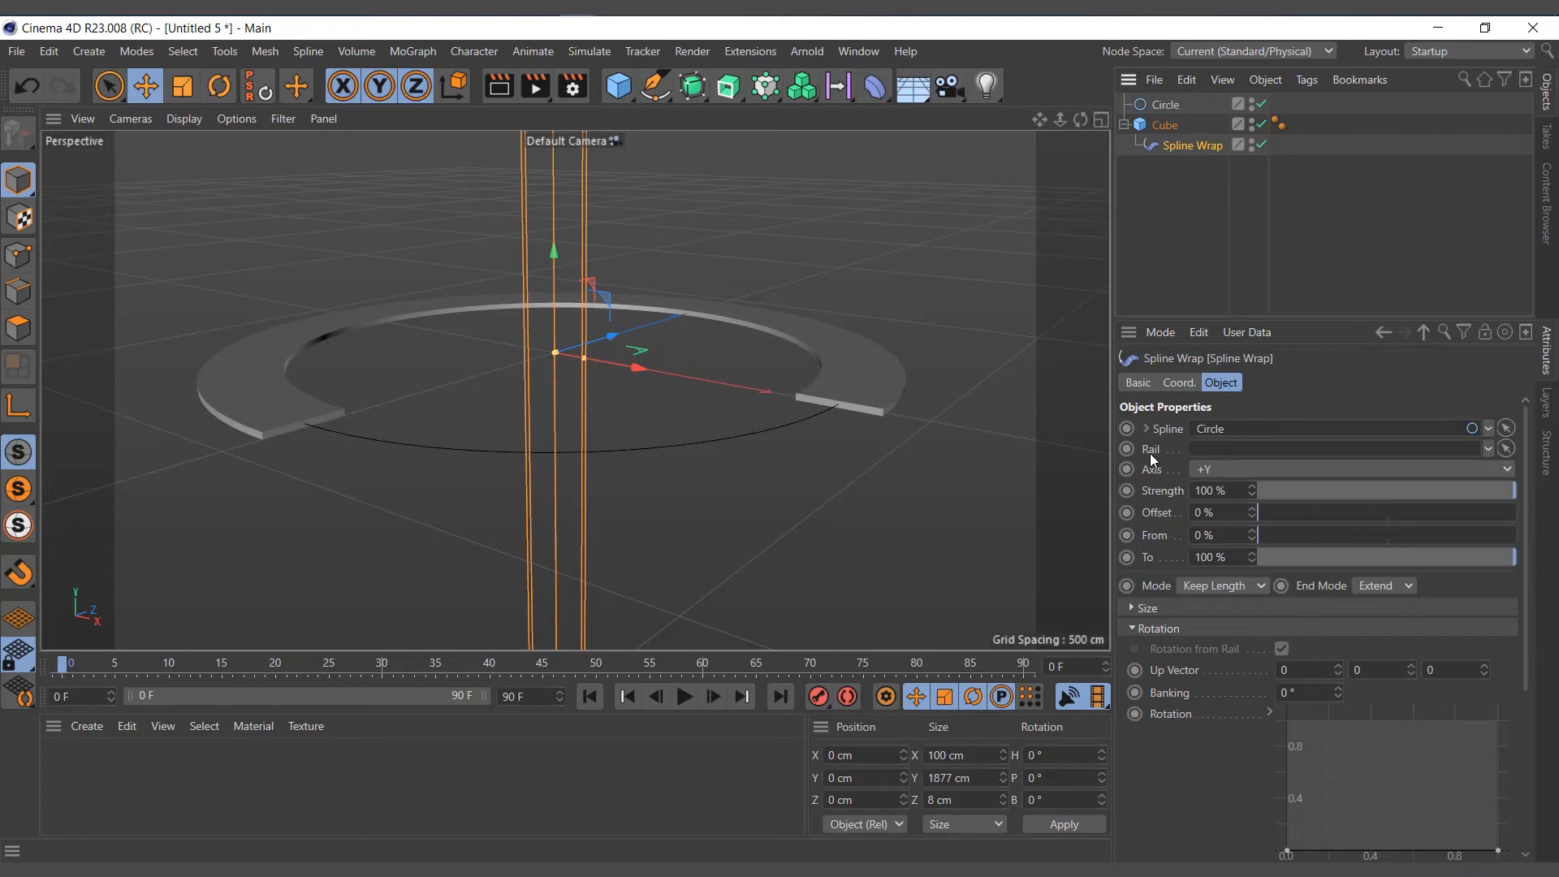
click(1151, 453)
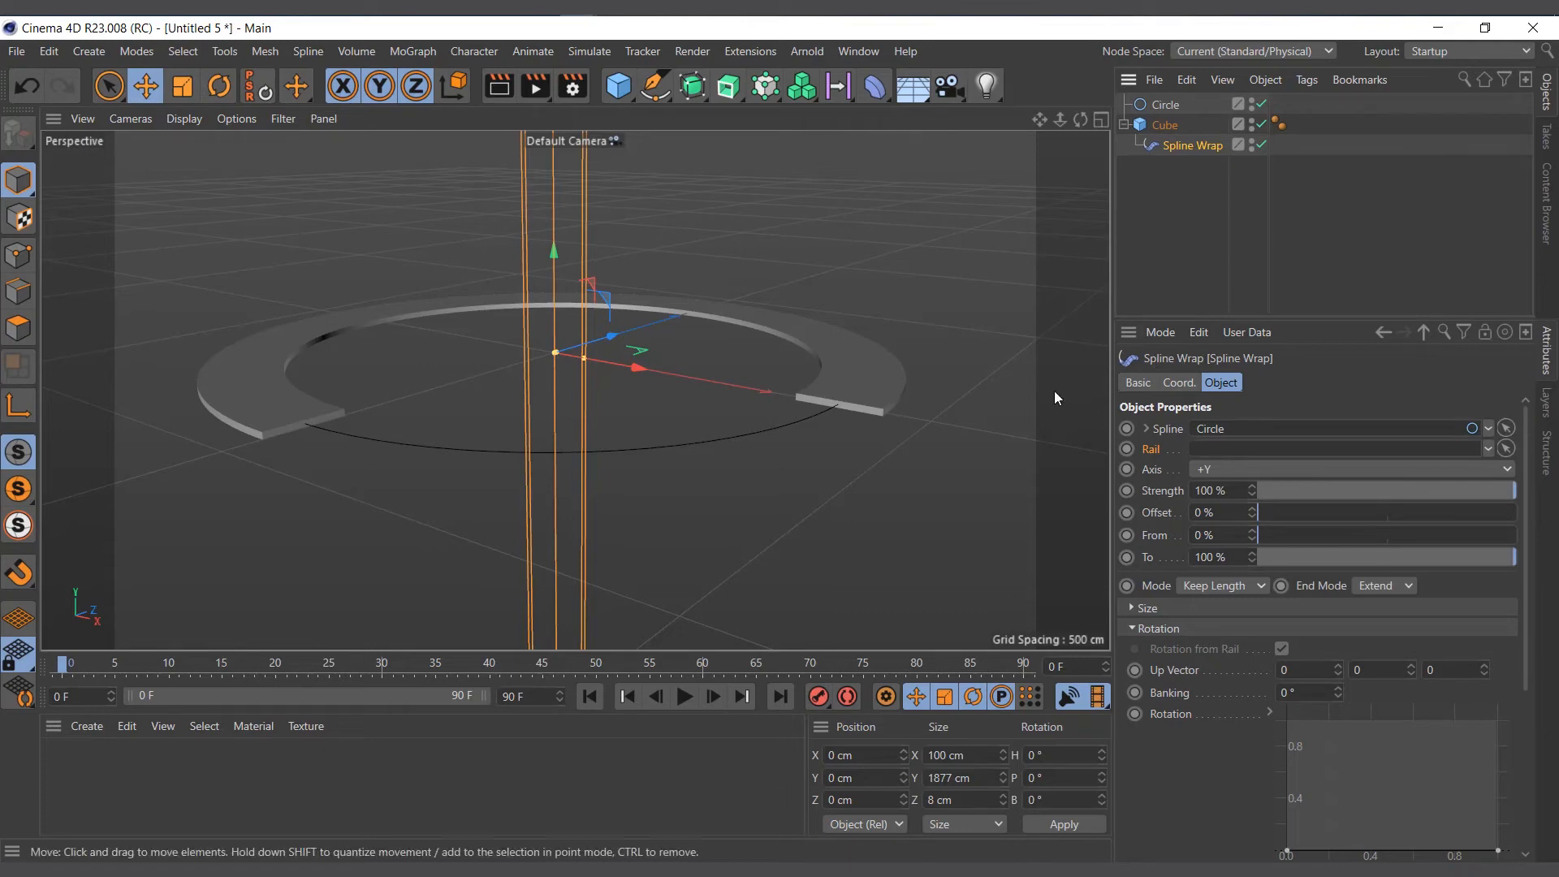
Duplicate the Circle spline and assign the copy as the Rail of the Cube's Spline Wrap.
click(1124, 124)
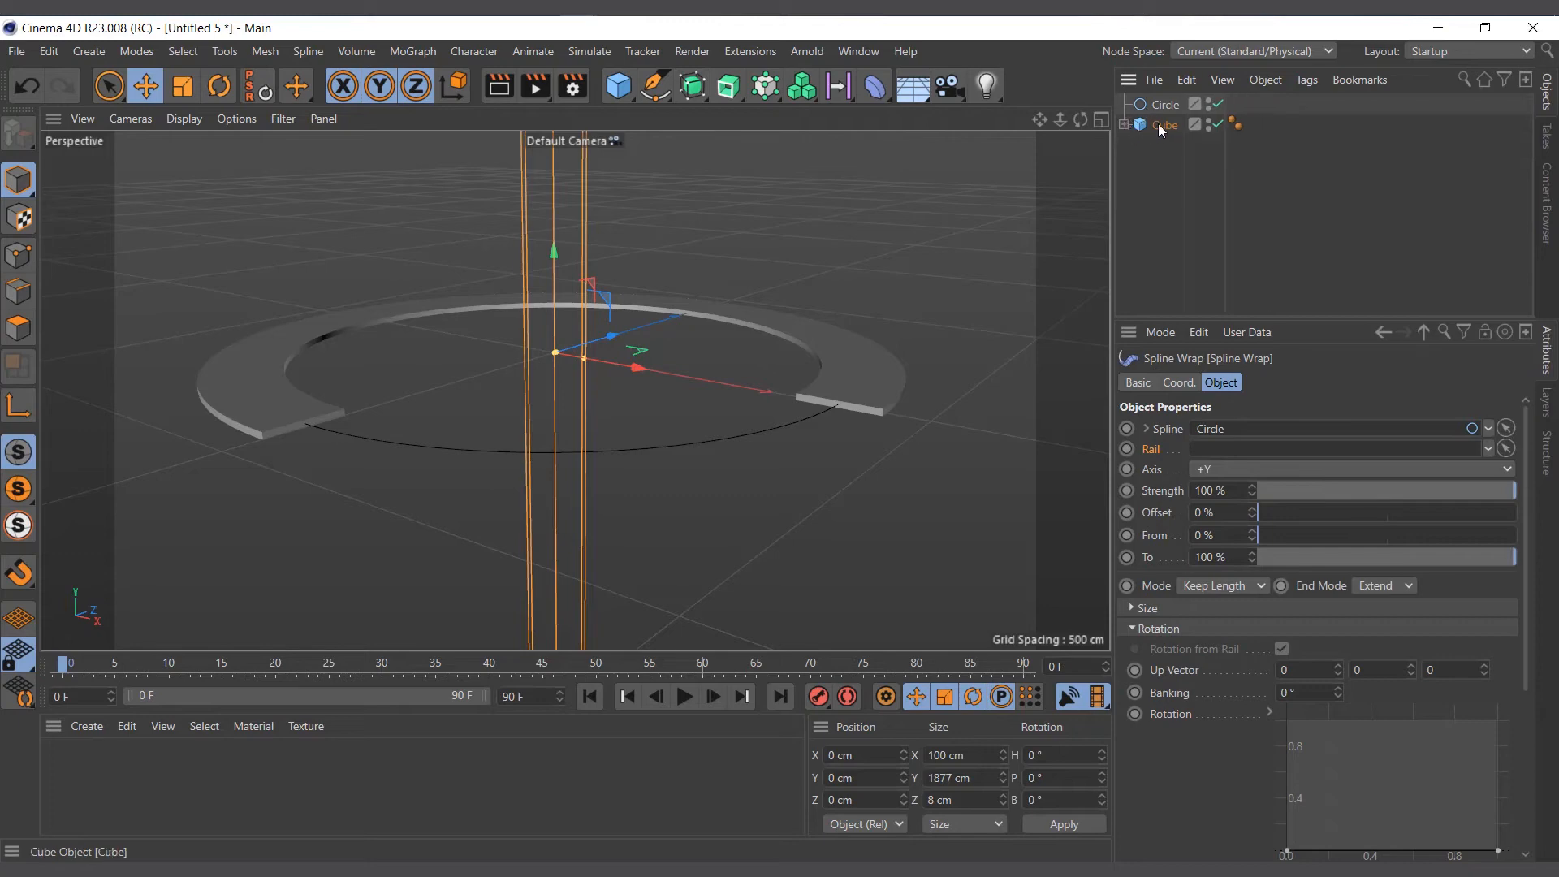
click(1163, 104)
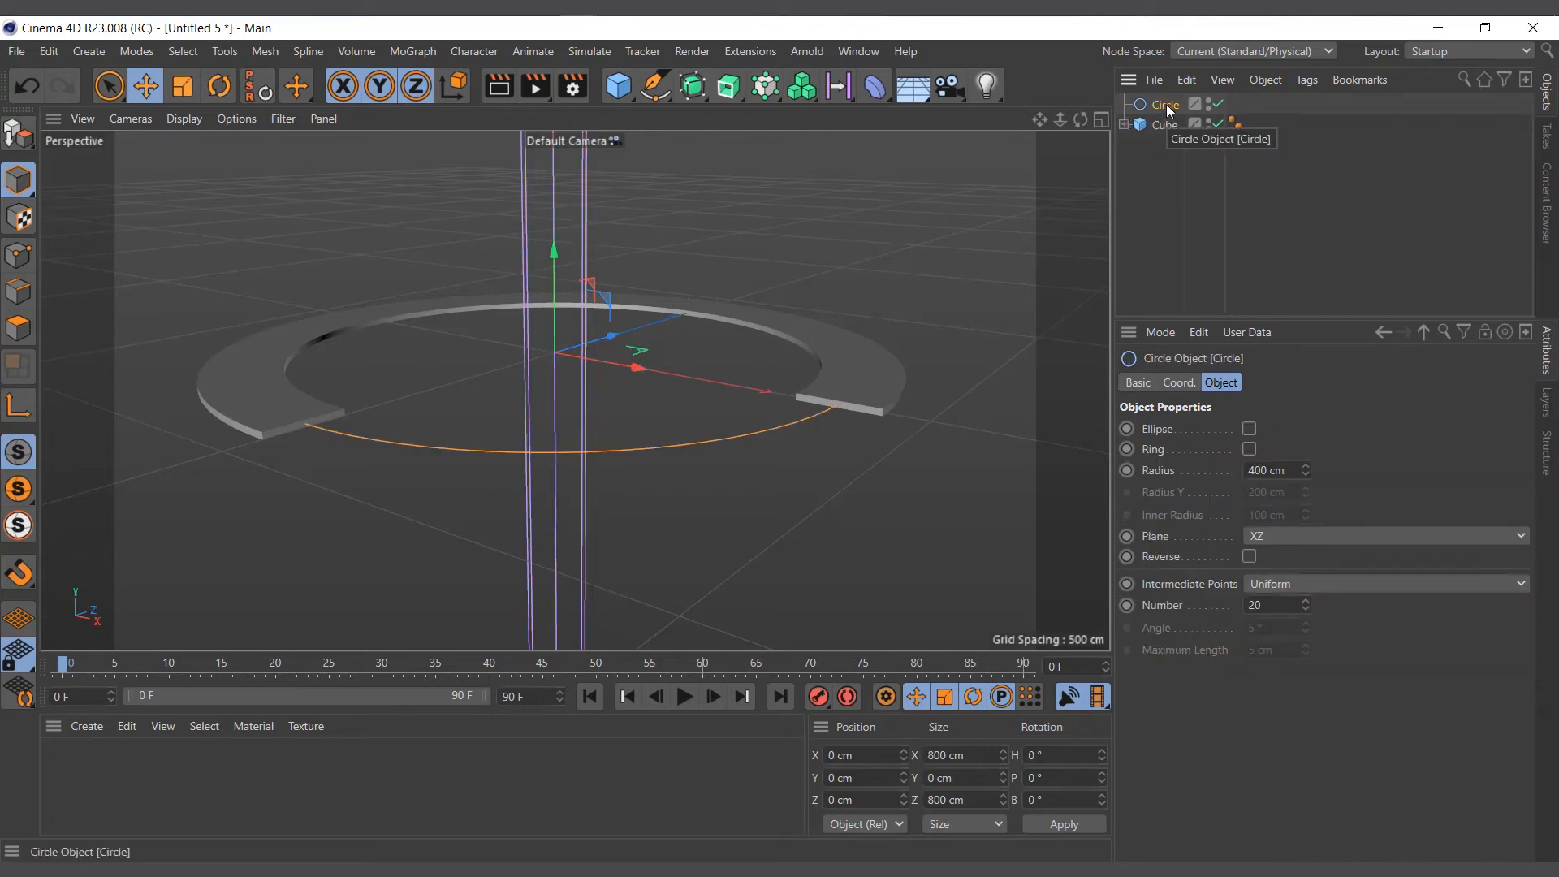
drag(1167, 104, 1167, 149)
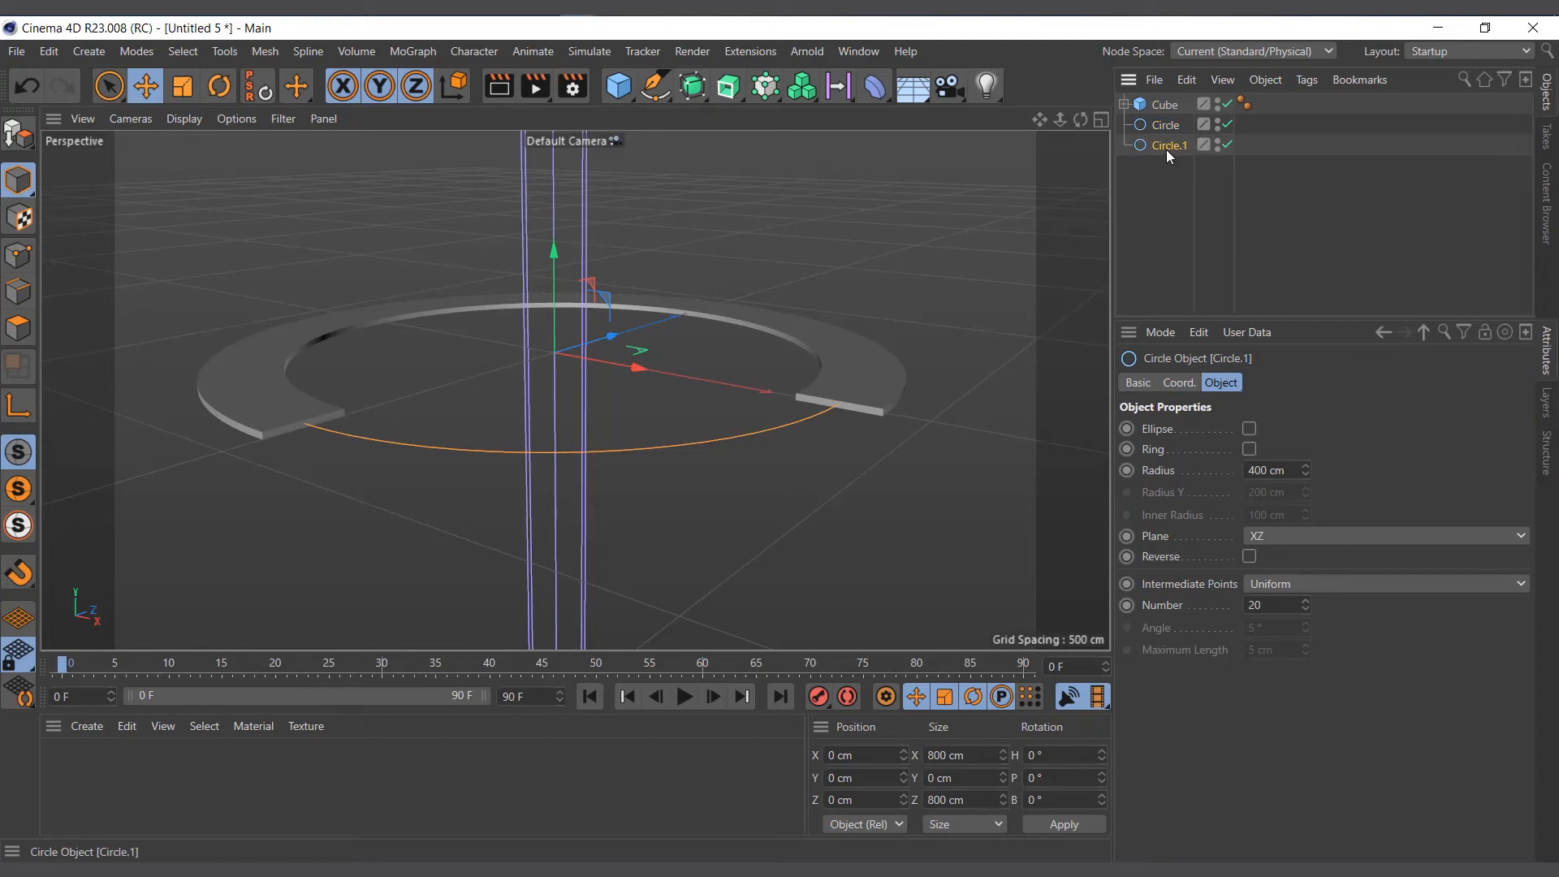
click(1124, 103)
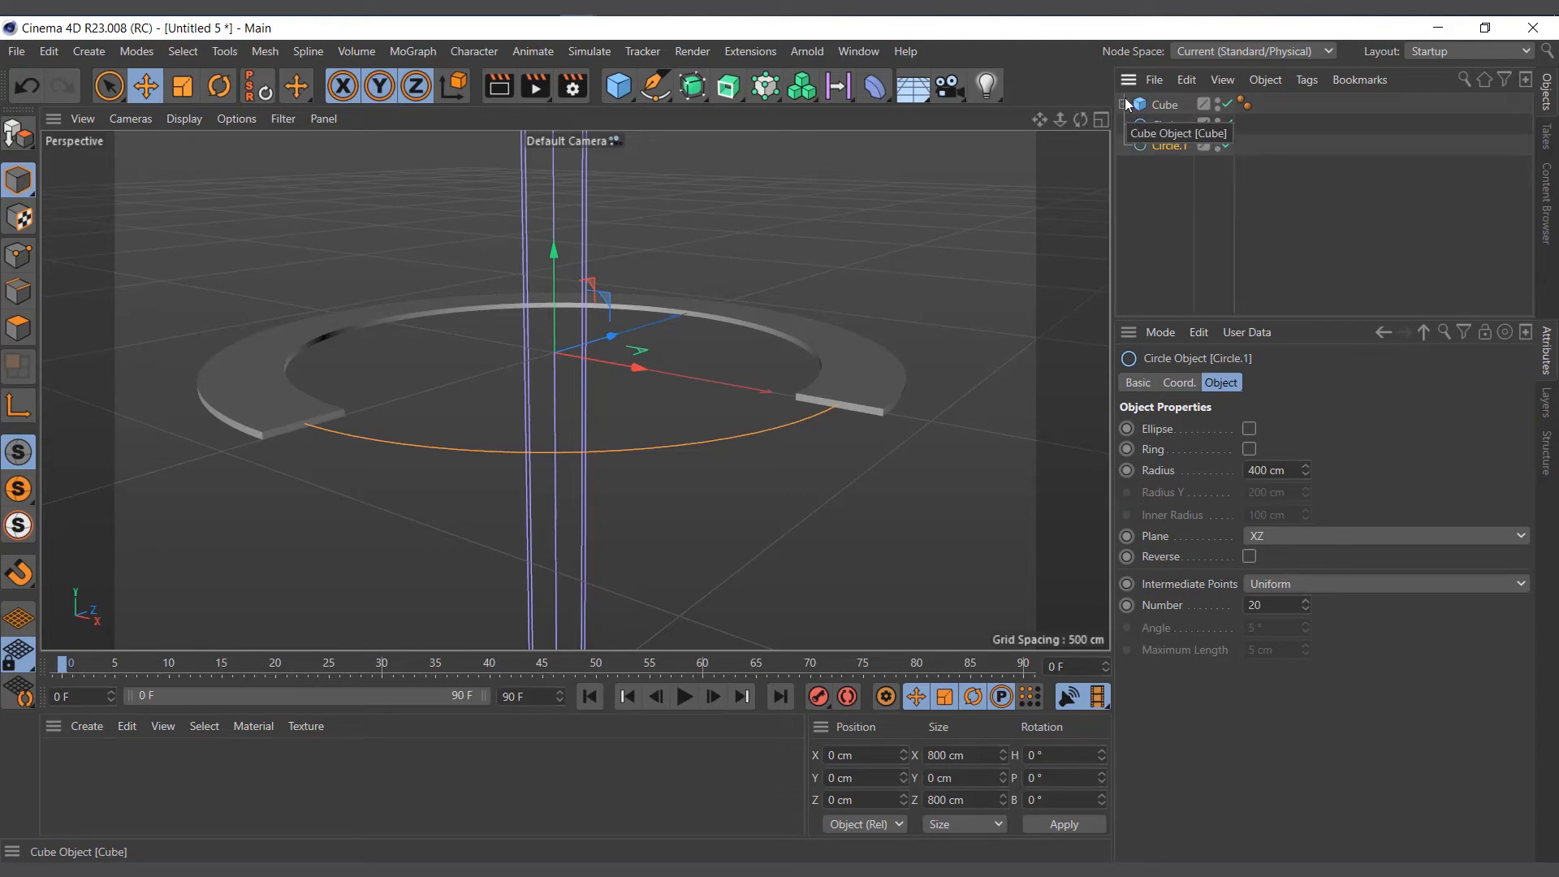
click(1181, 127)
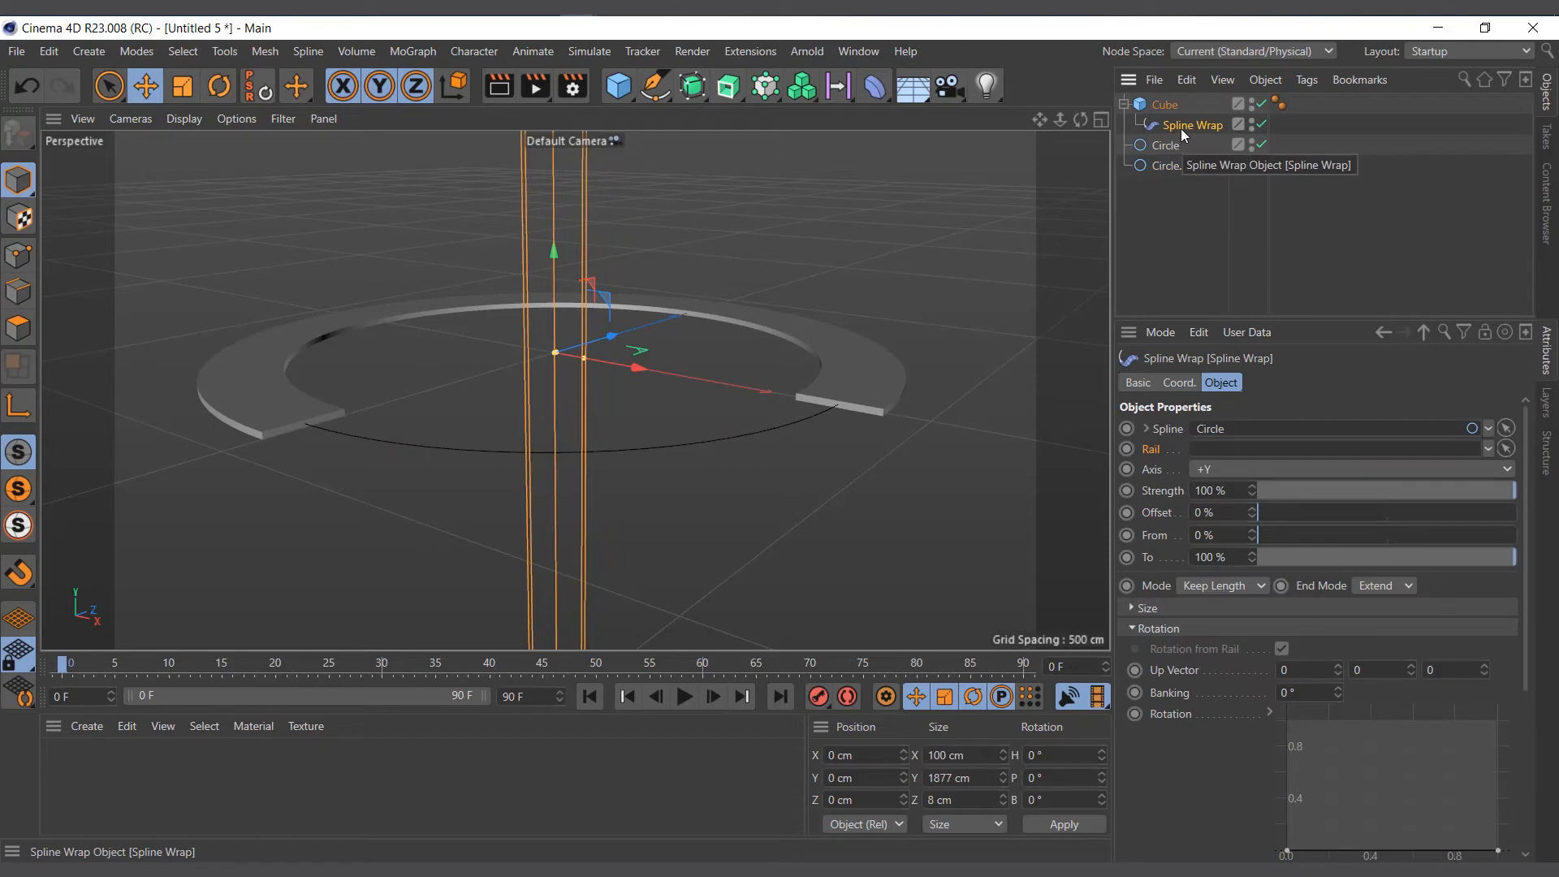
drag(1163, 164, 1227, 463)
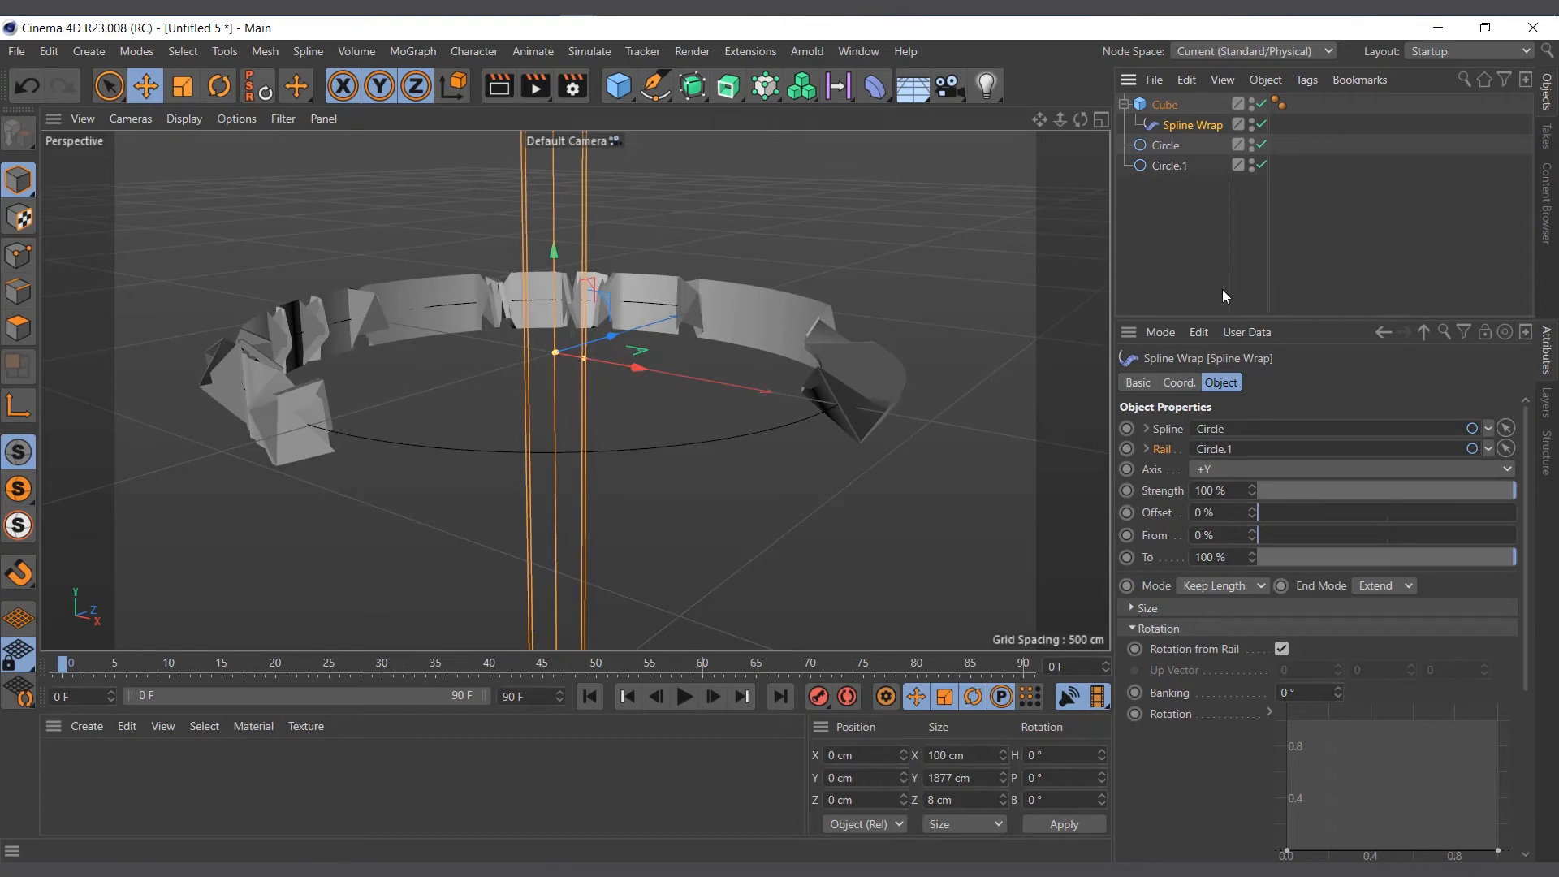
Scale the duplicated rail circle up to about 906 cm in X and Z.
click(1167, 167)
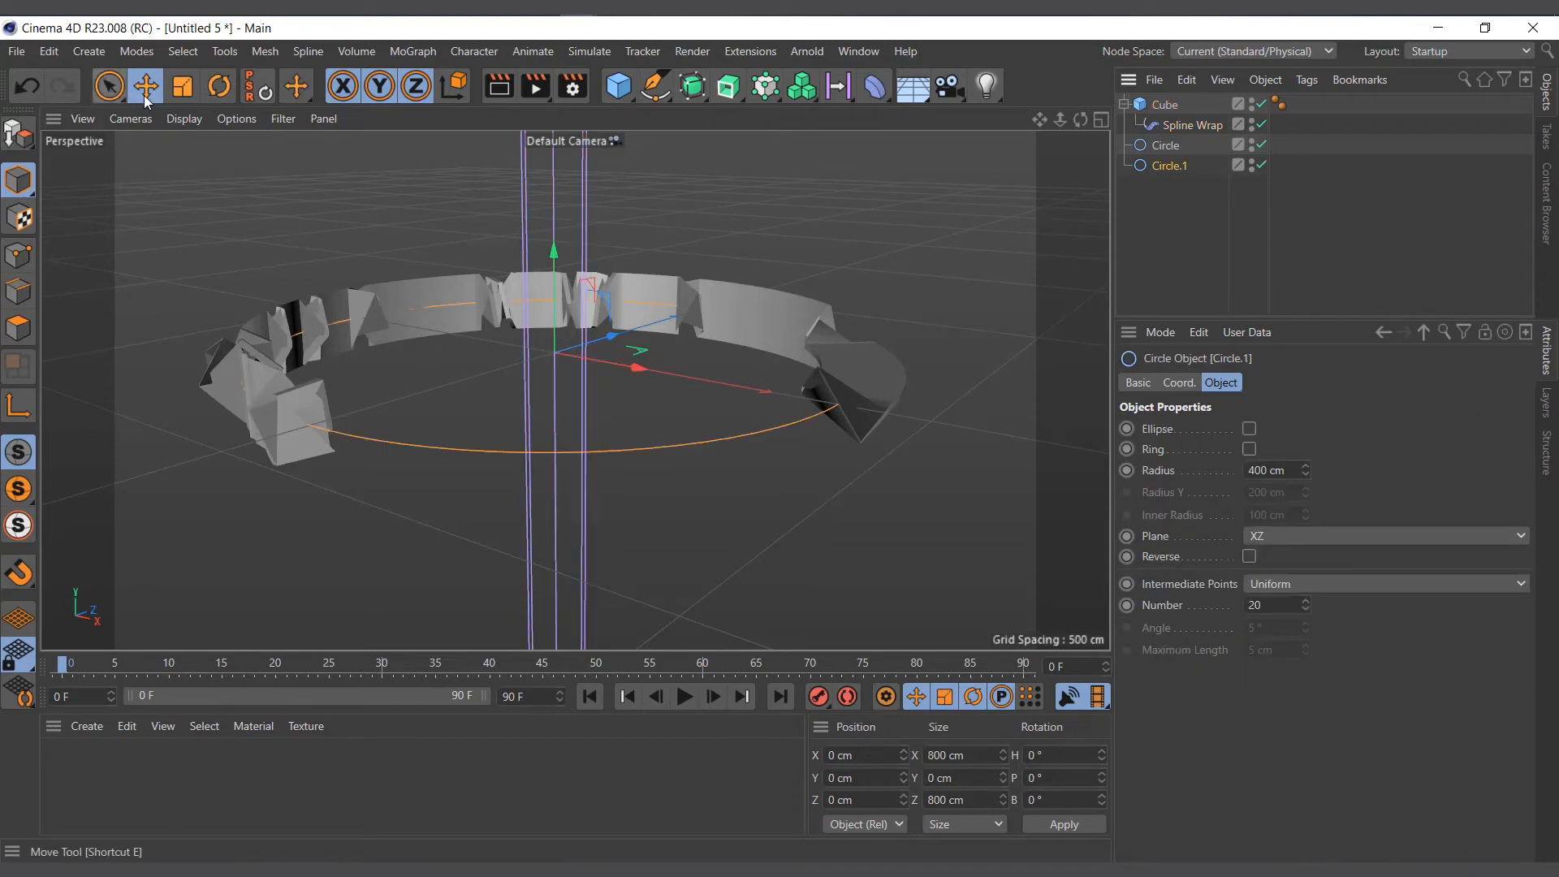
click(192, 84)
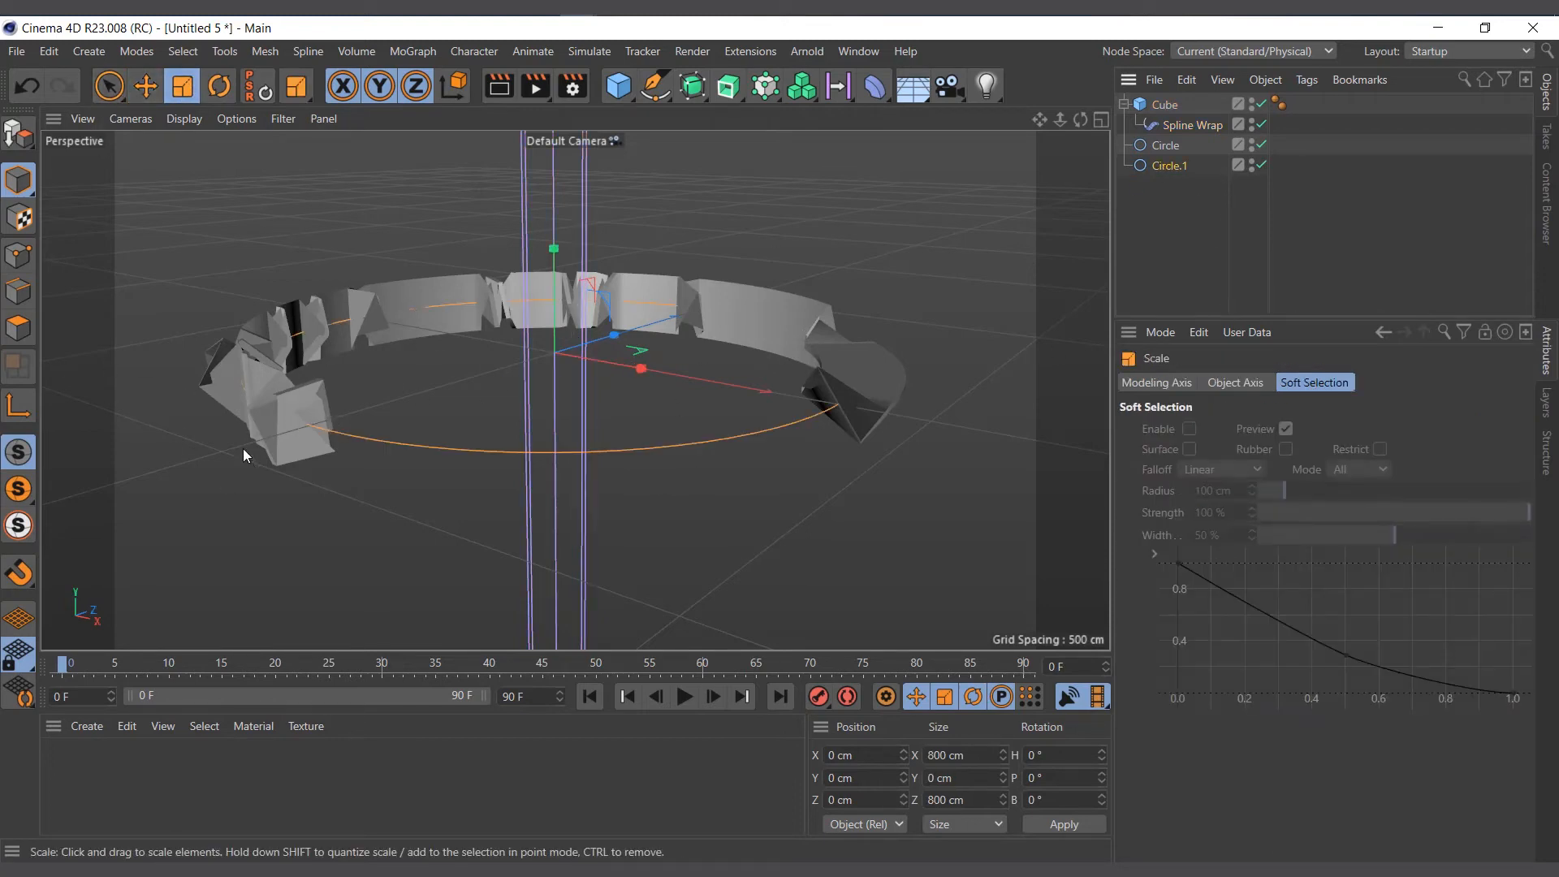
drag(245, 452, 334, 442)
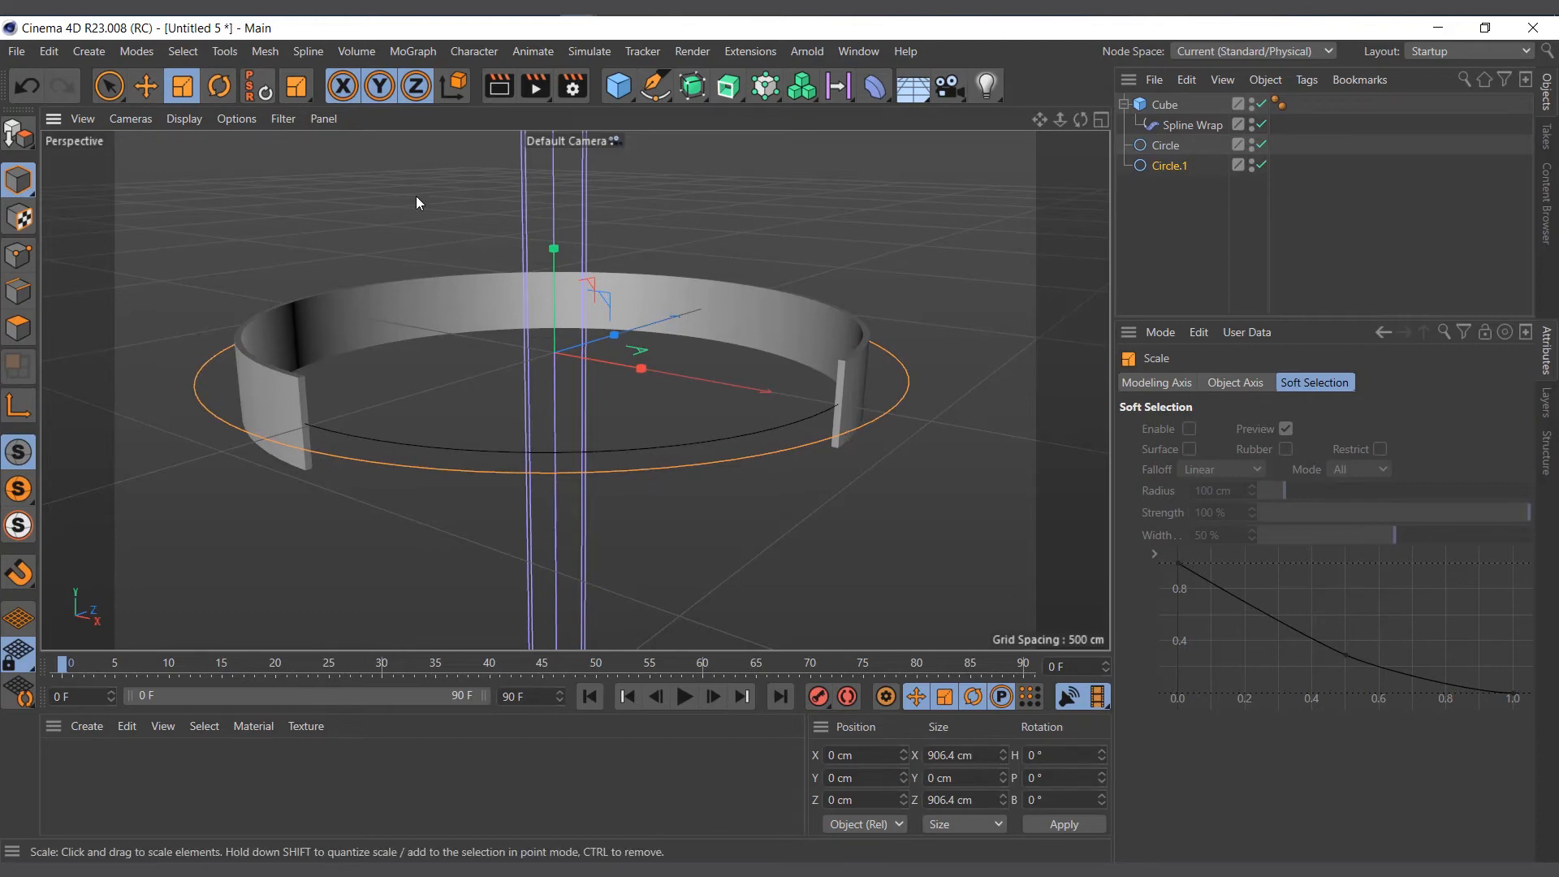
click(1182, 125)
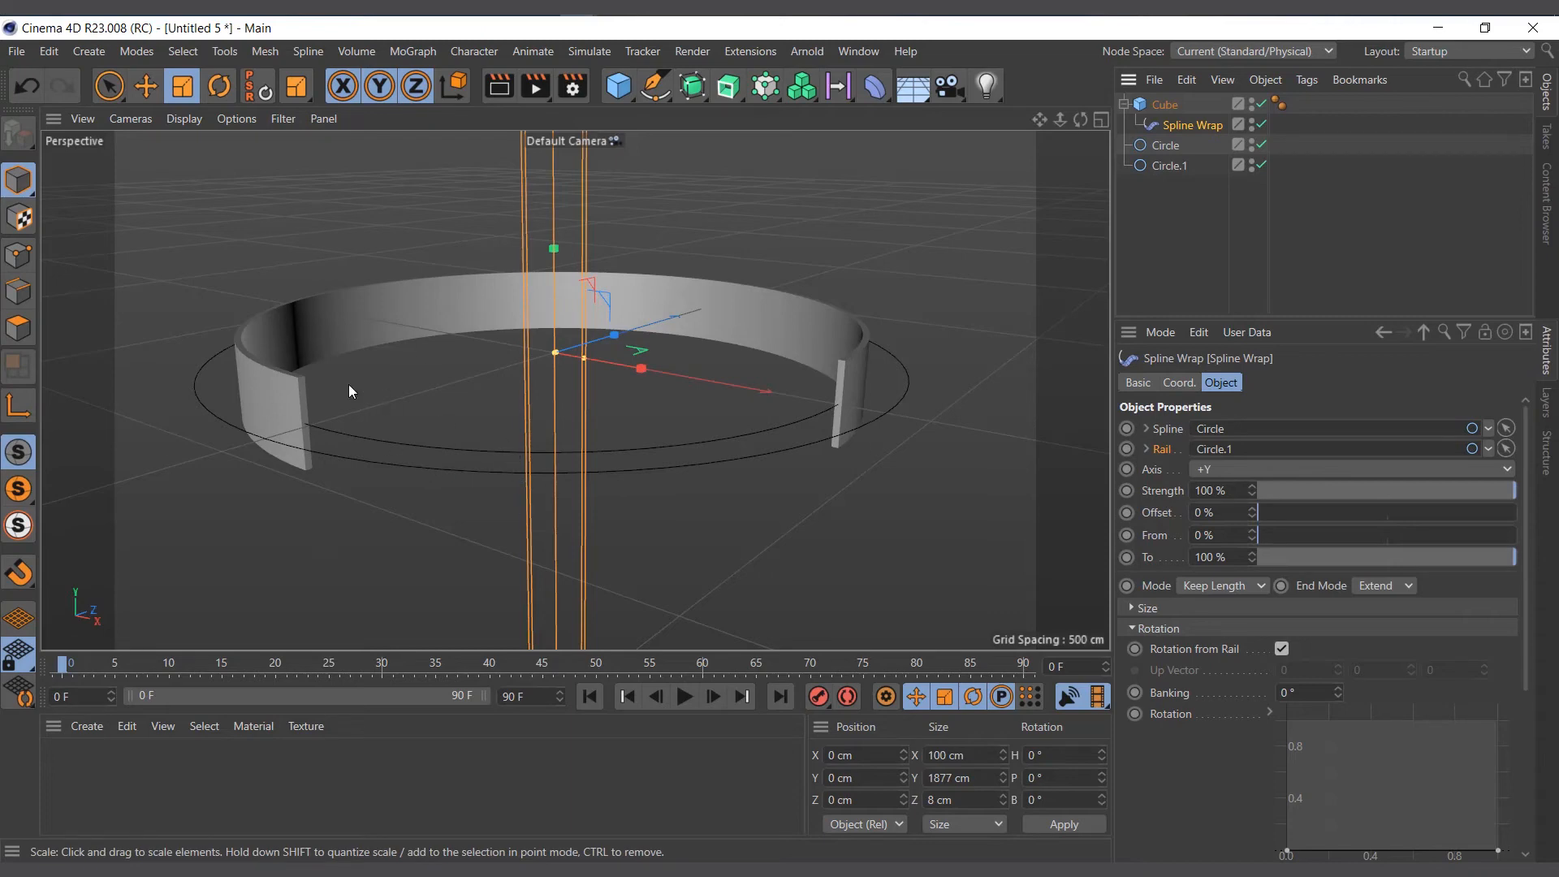
Move the rail circle up along the Y axis by about 45 cm to tilt the wrapped Cube.
click(1167, 166)
click(147, 85)
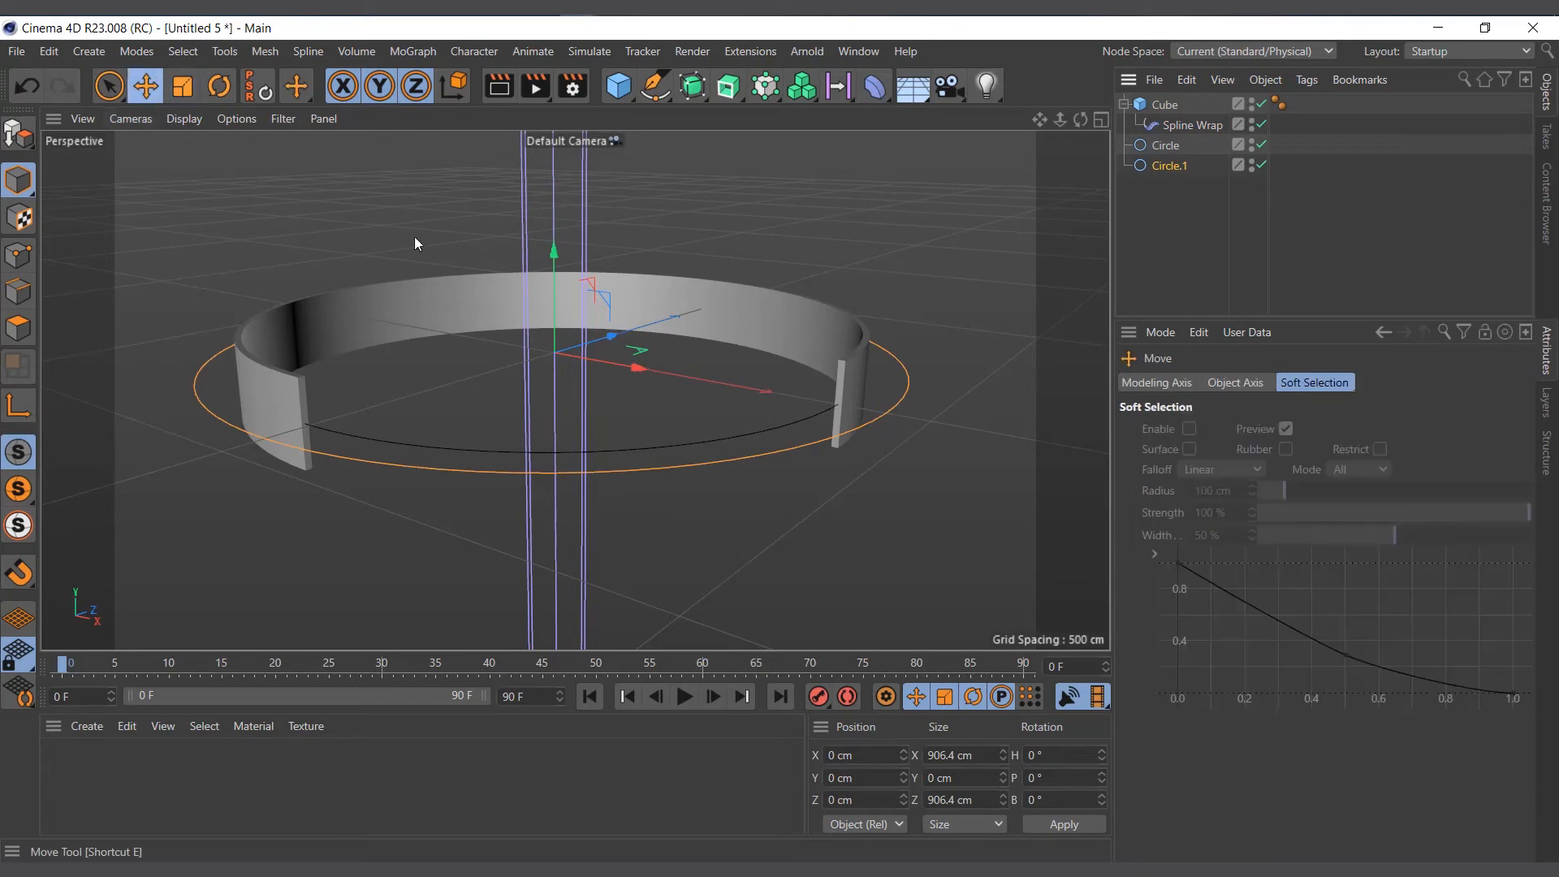
drag(554, 248, 542, 217)
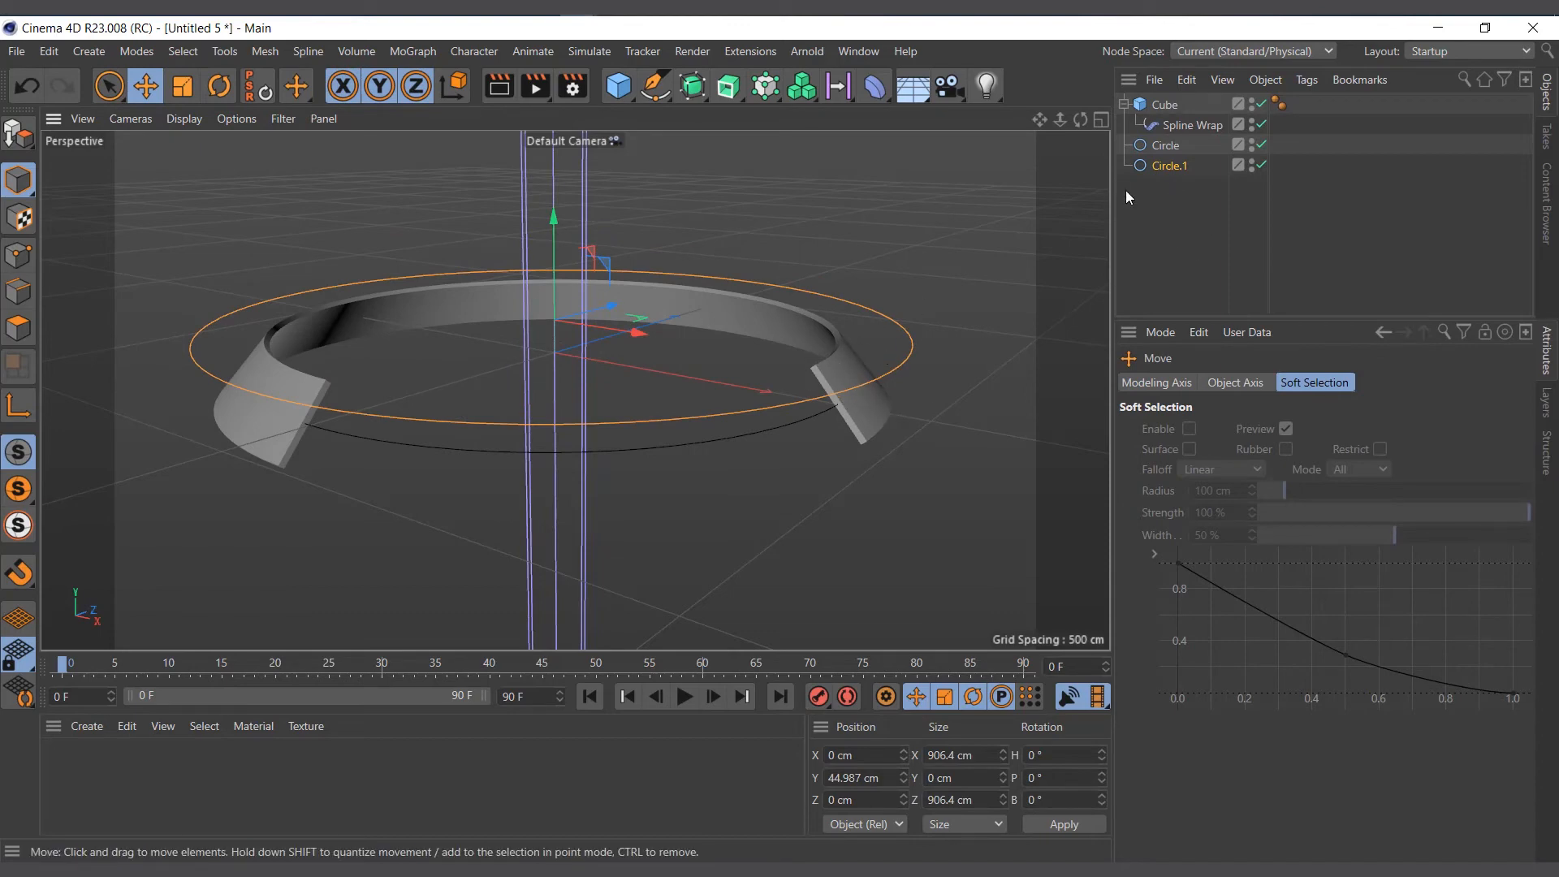
drag(565, 214, 499, 204)
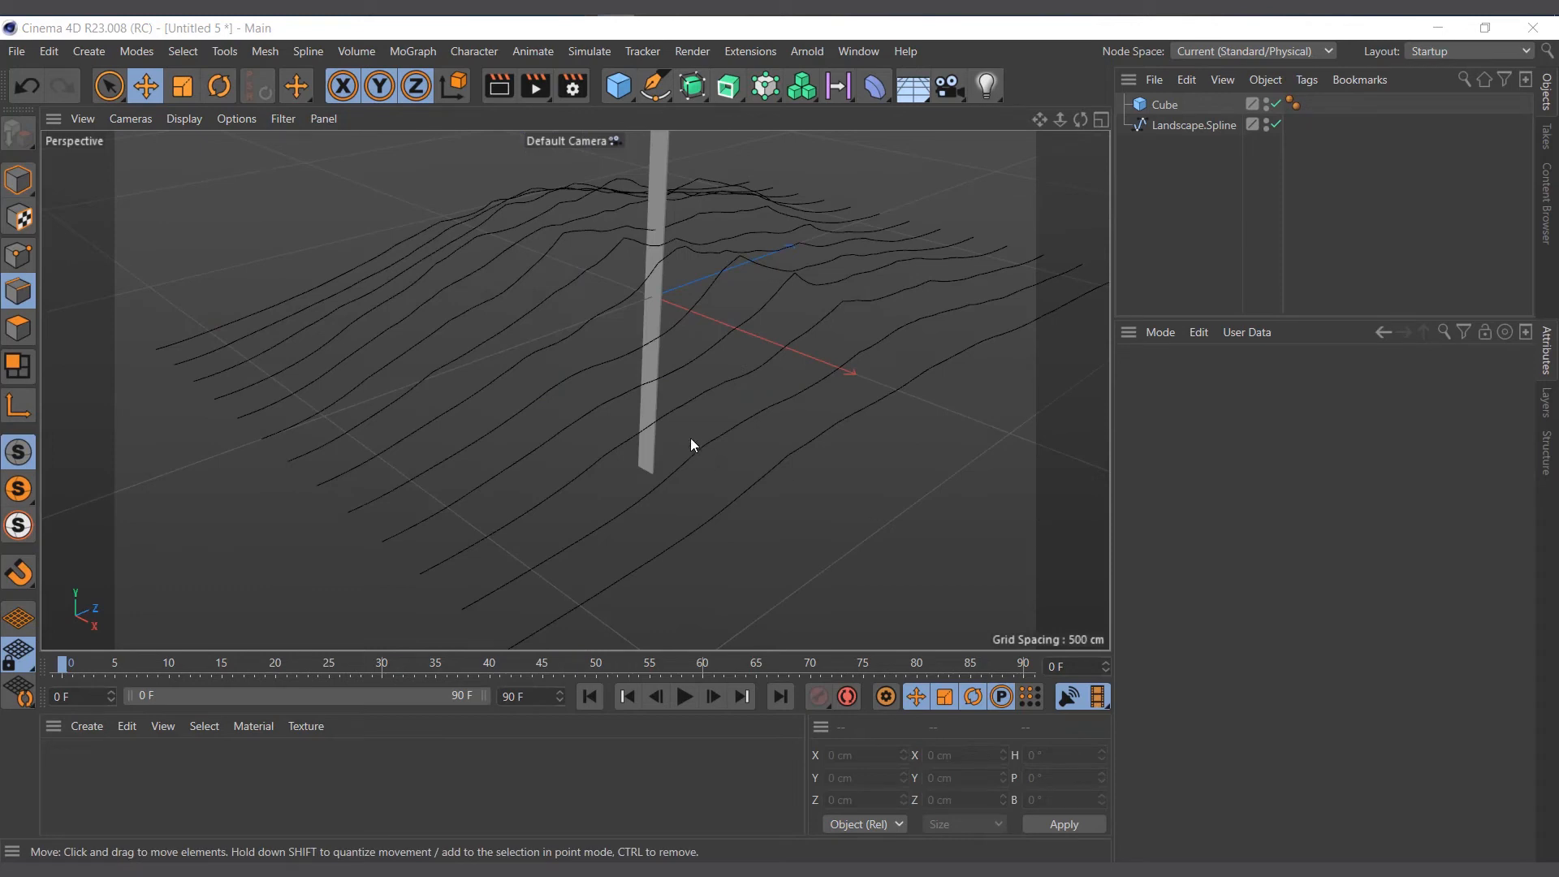
Add a Spline Wrap deformer as a child of the Cube in the Landscape.Spline scene.
click(1181, 125)
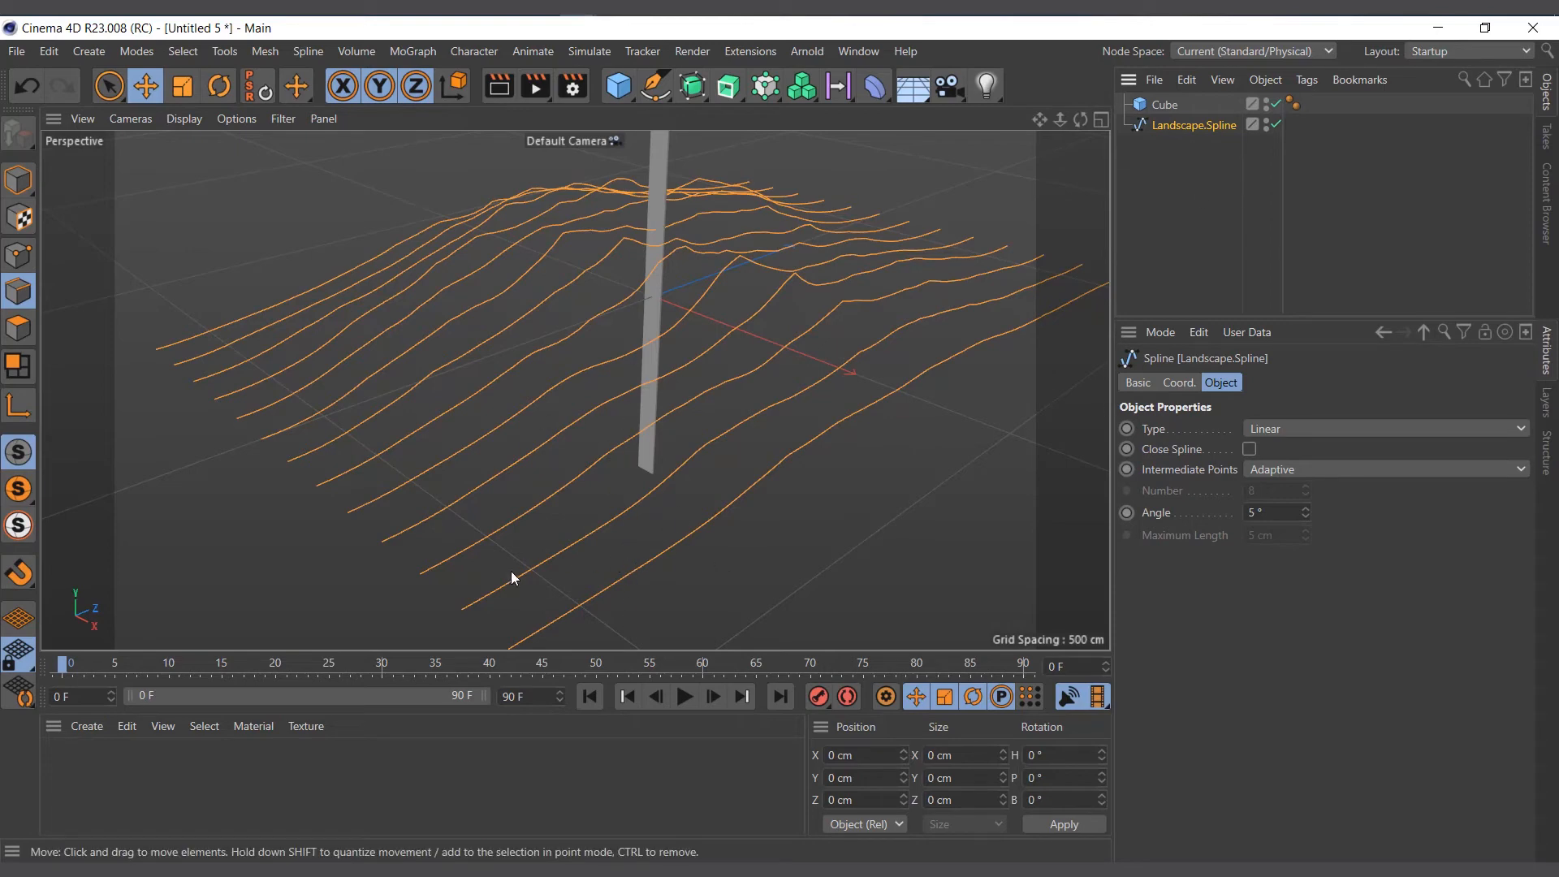
click(1169, 109)
scroll(482, 296, down, 2)
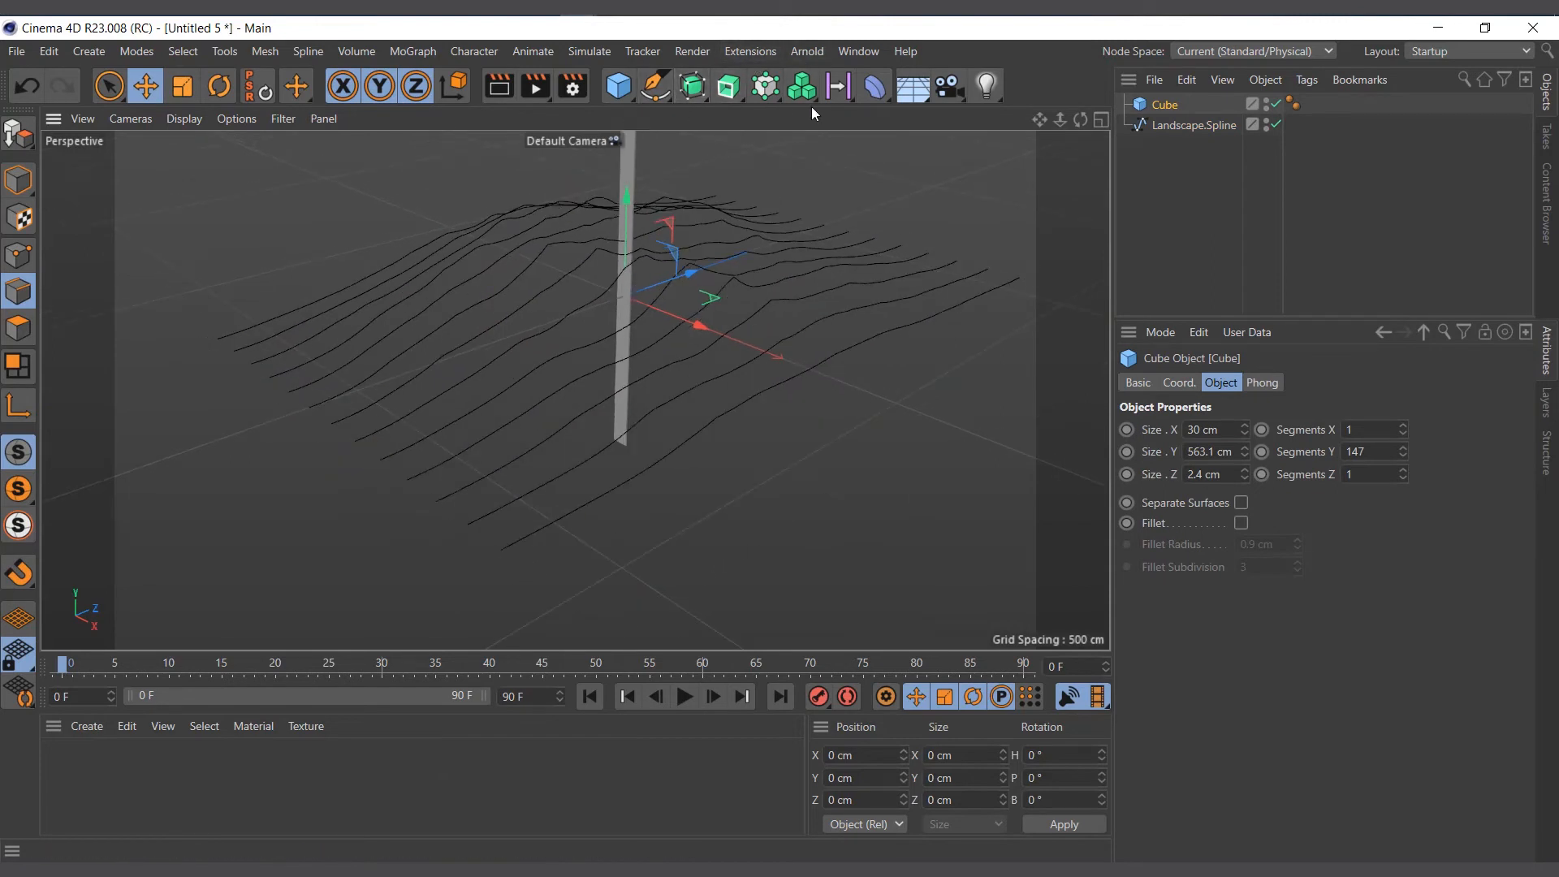
click(866, 94)
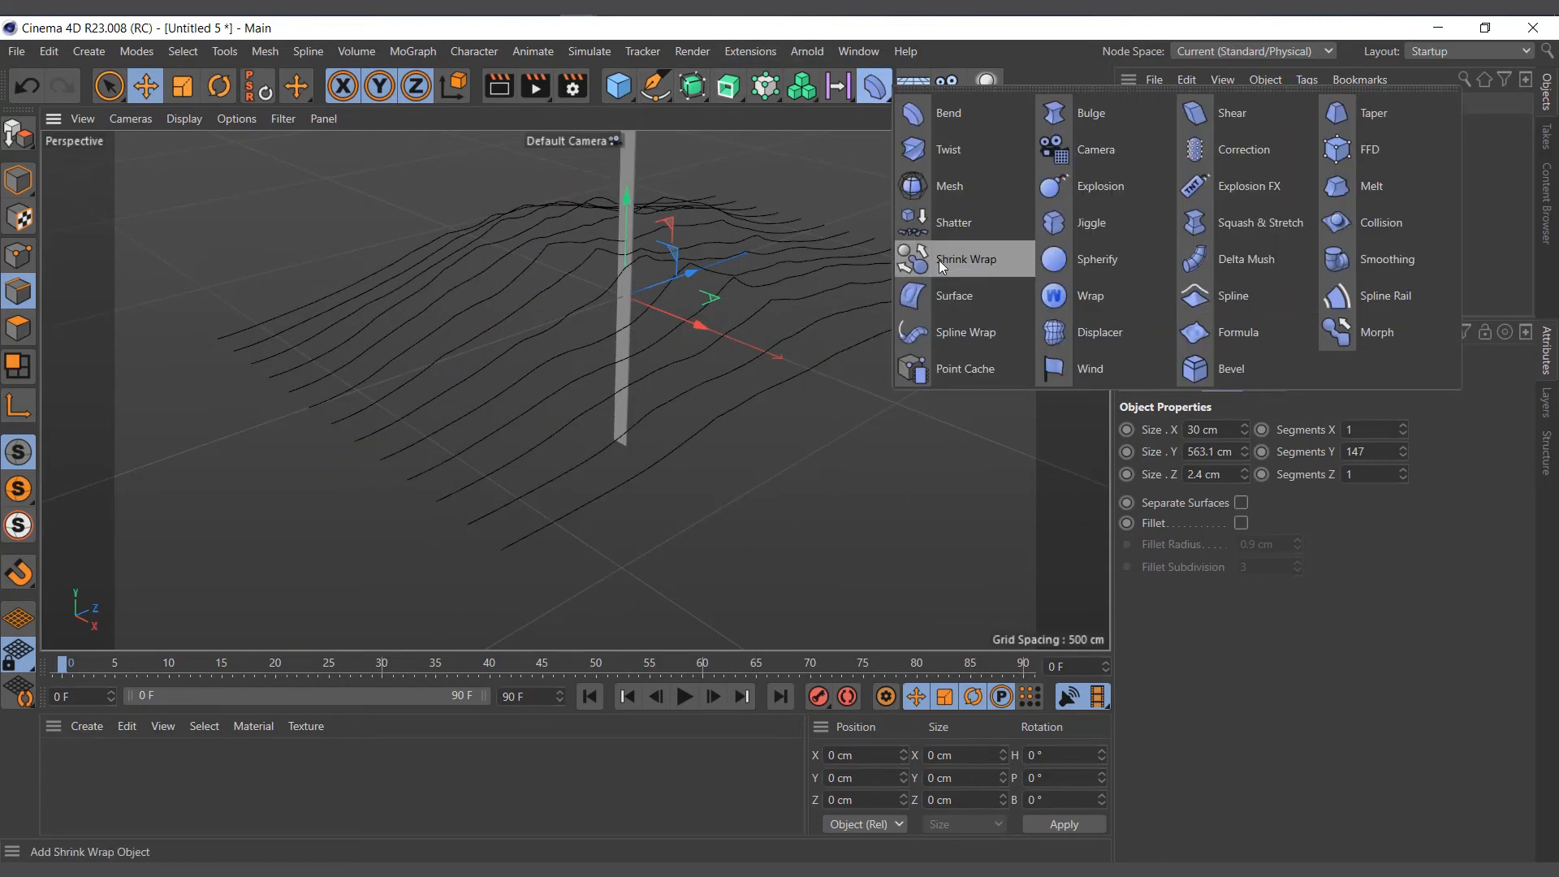
click(938, 333)
drag(1188, 106, 1177, 134)
Assign Landscape.Spline as the Spline of the Cube's Spline Wrap.
click(1175, 144)
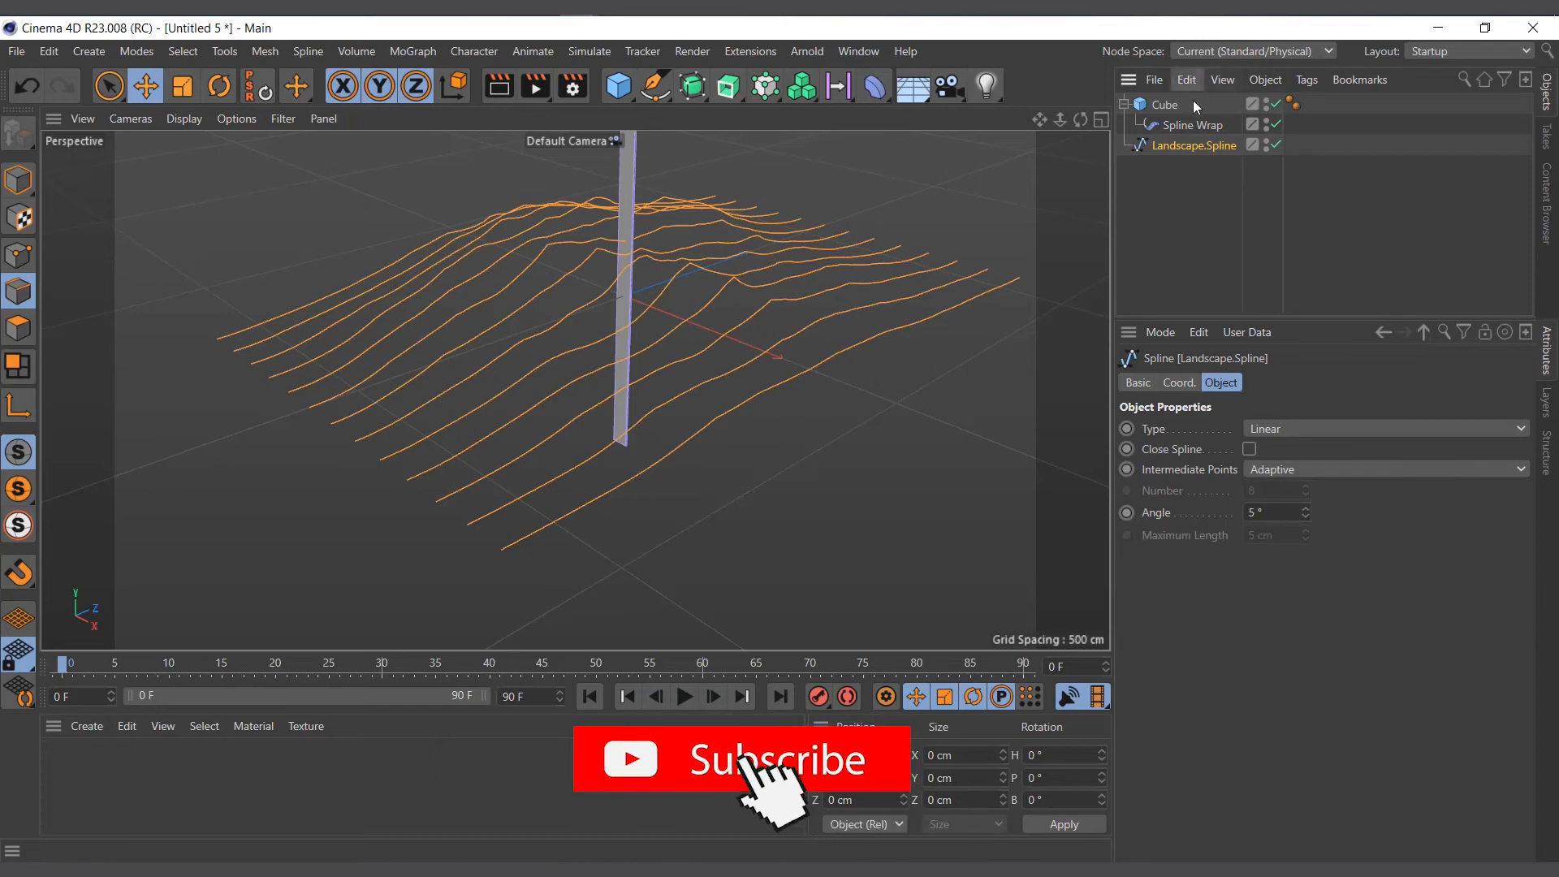
click(1185, 128)
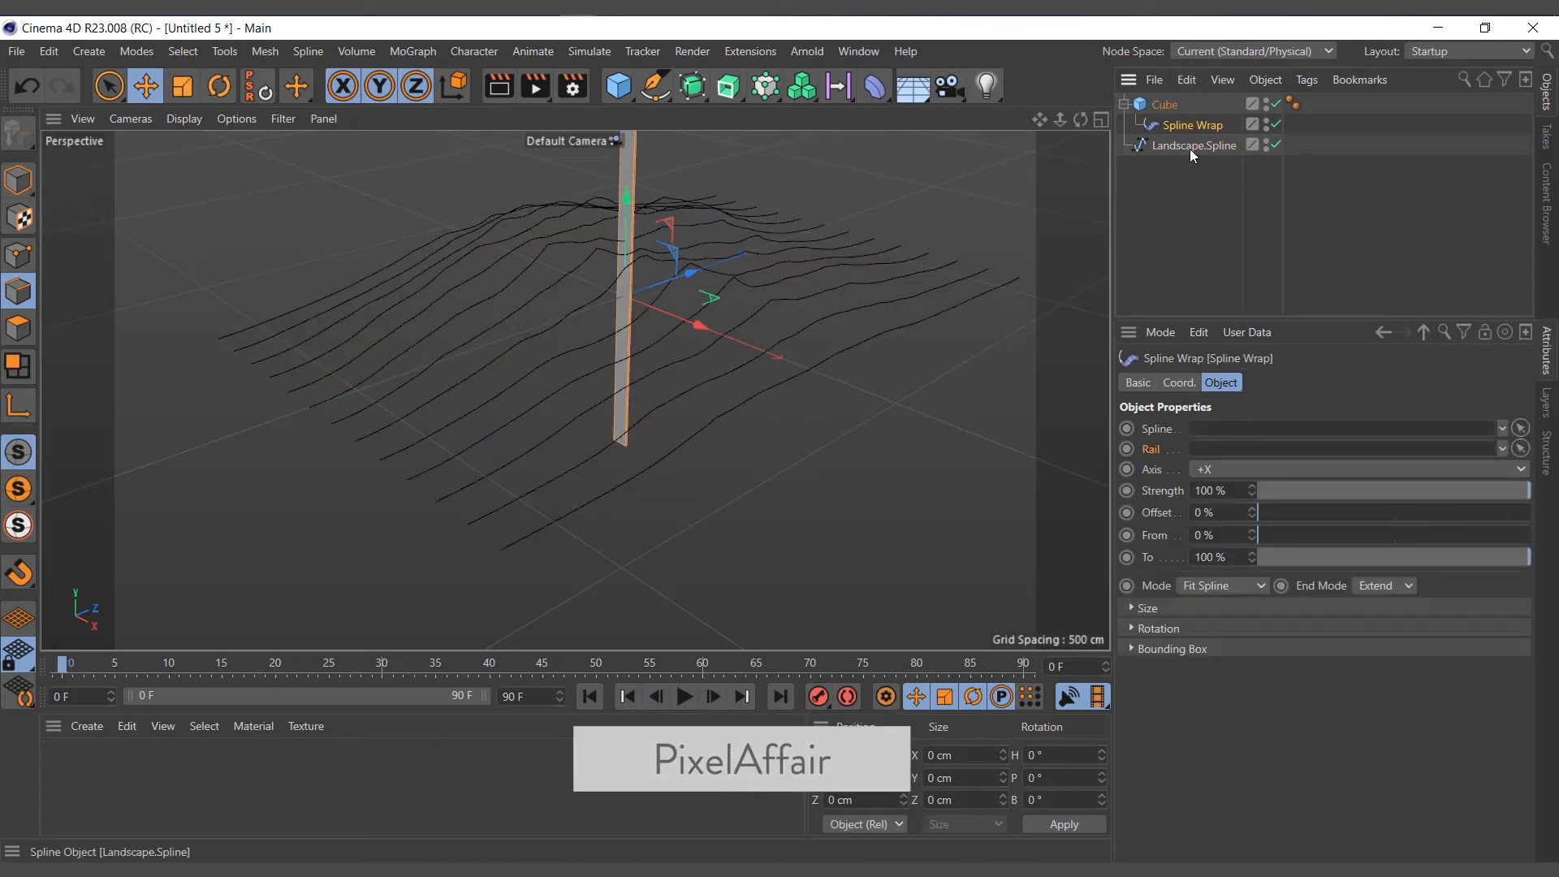
drag(1191, 148, 1235, 428)
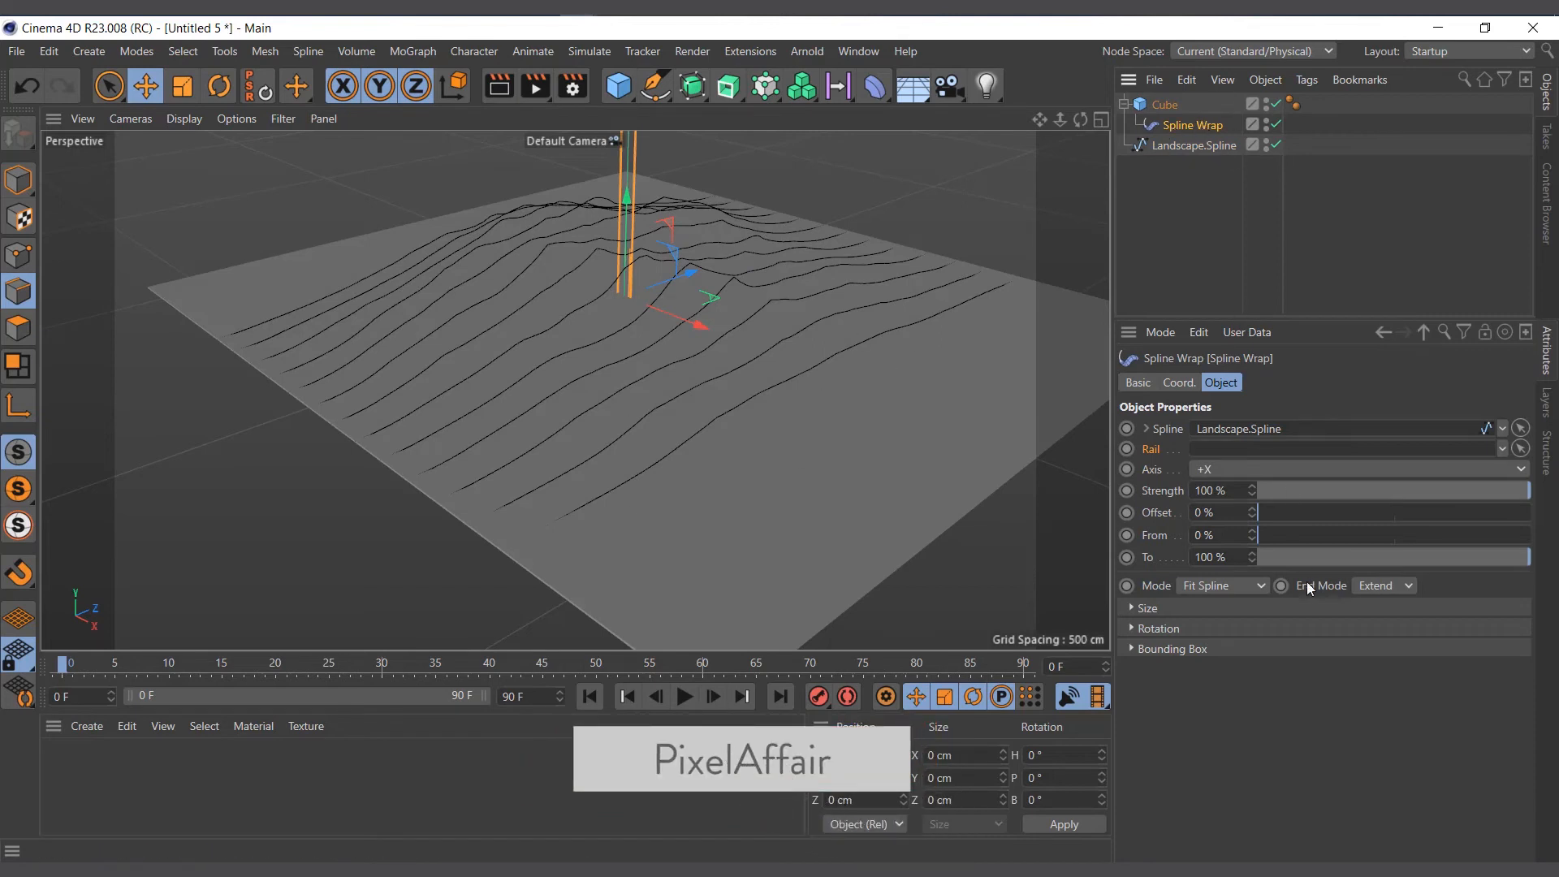
Set the Axis of the Cube's Spline Wrap to +Y so the Cube follows the landscape splines lengthwise.
click(1235, 469)
click(1223, 524)
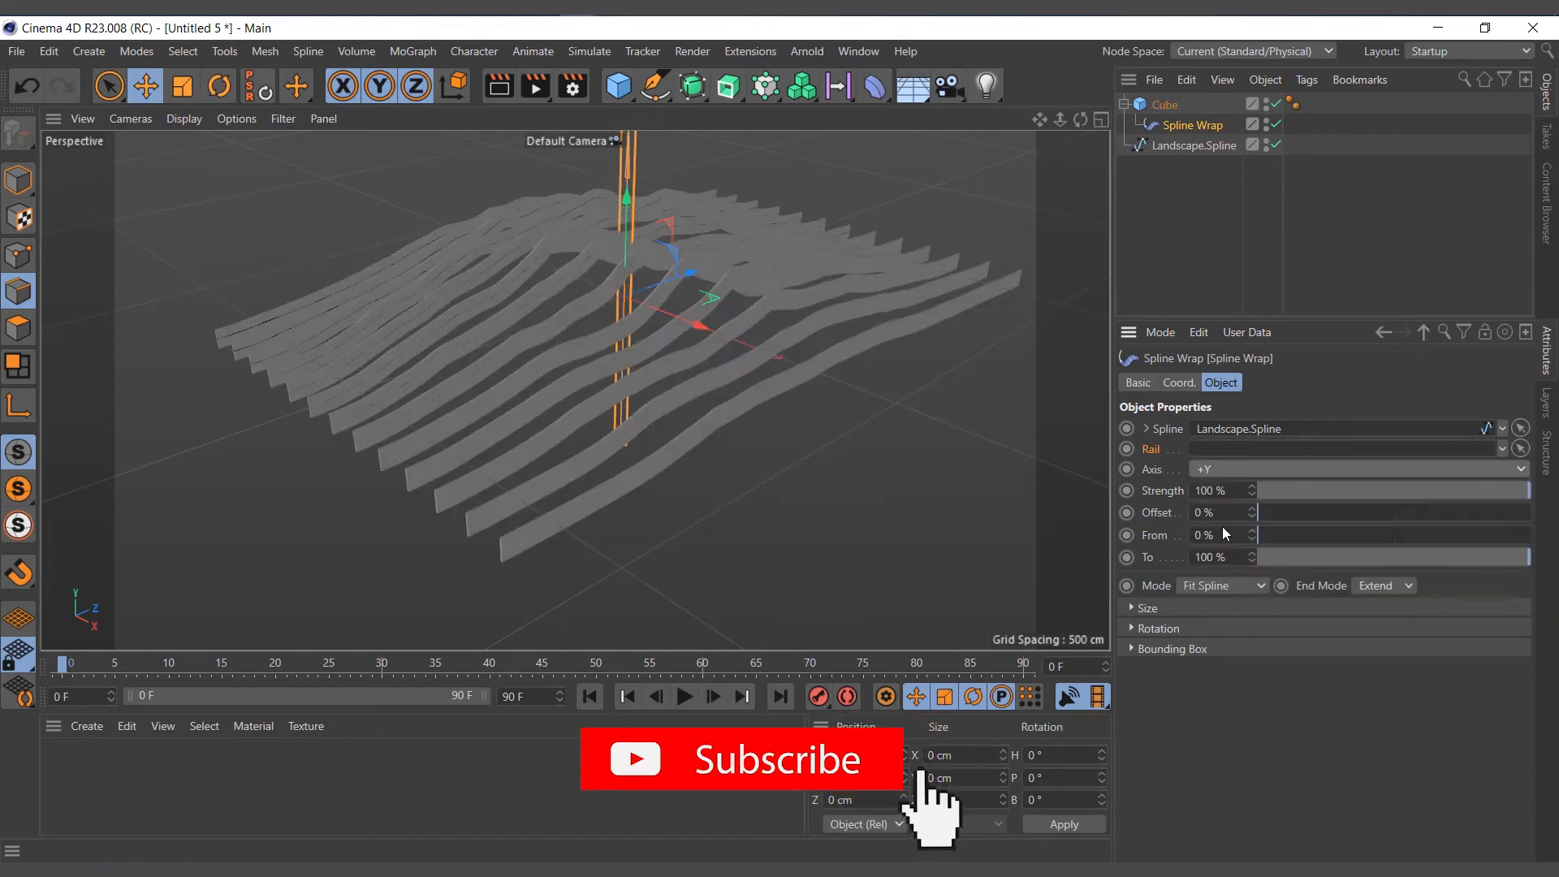
scroll(768, 278, up, 1)
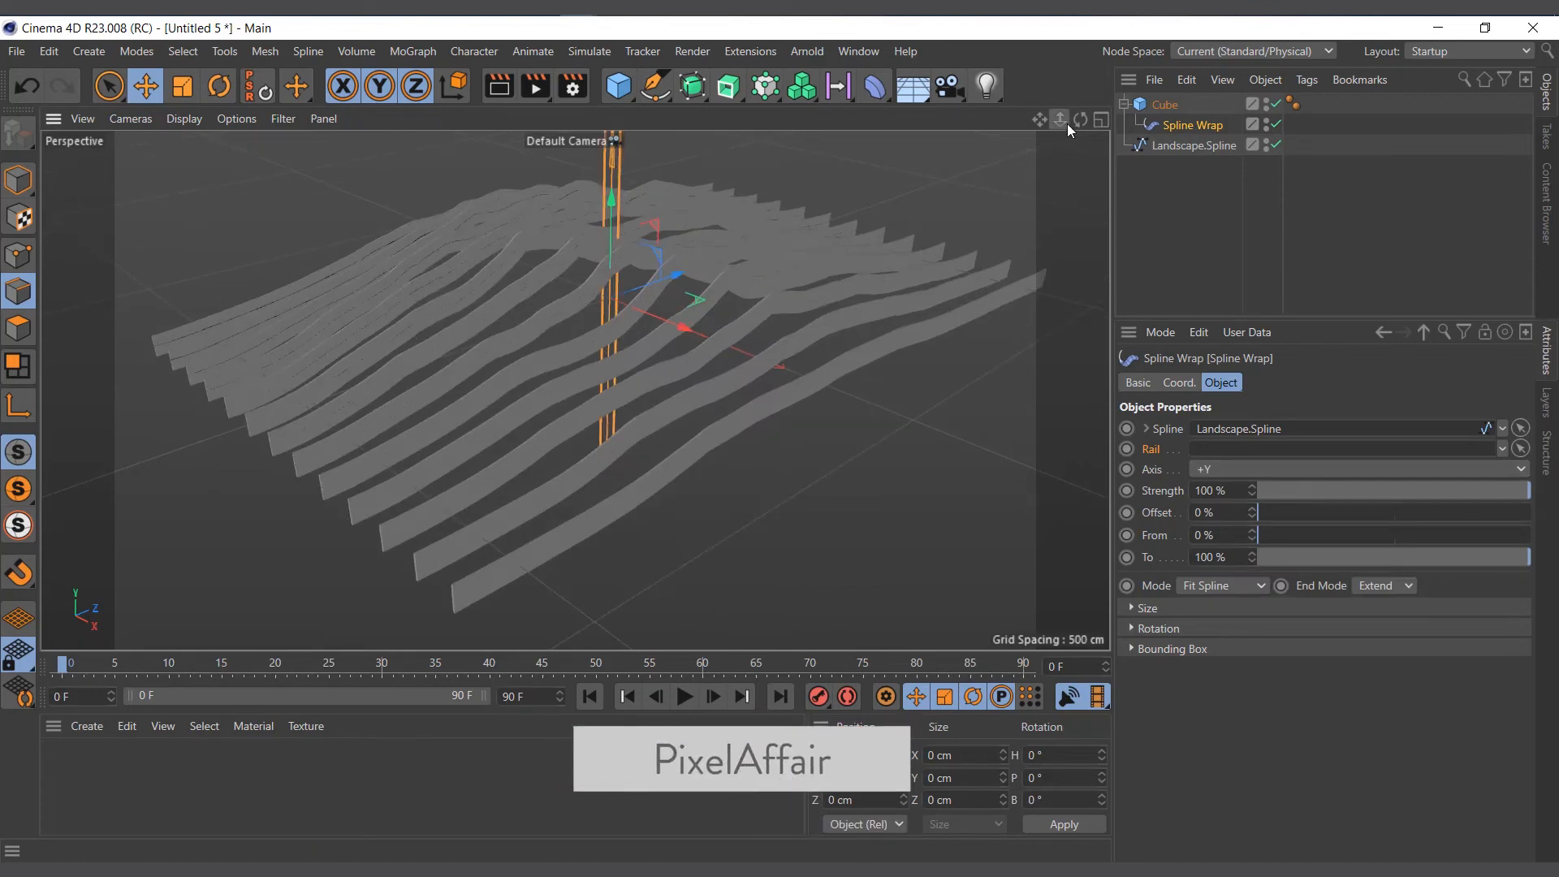
mouse_move(1079, 120)
mouse_down()
mouse_move(1066, 121)
mouse_move(1107, 124)
mouse_move(1084, 126)
mouse_up()
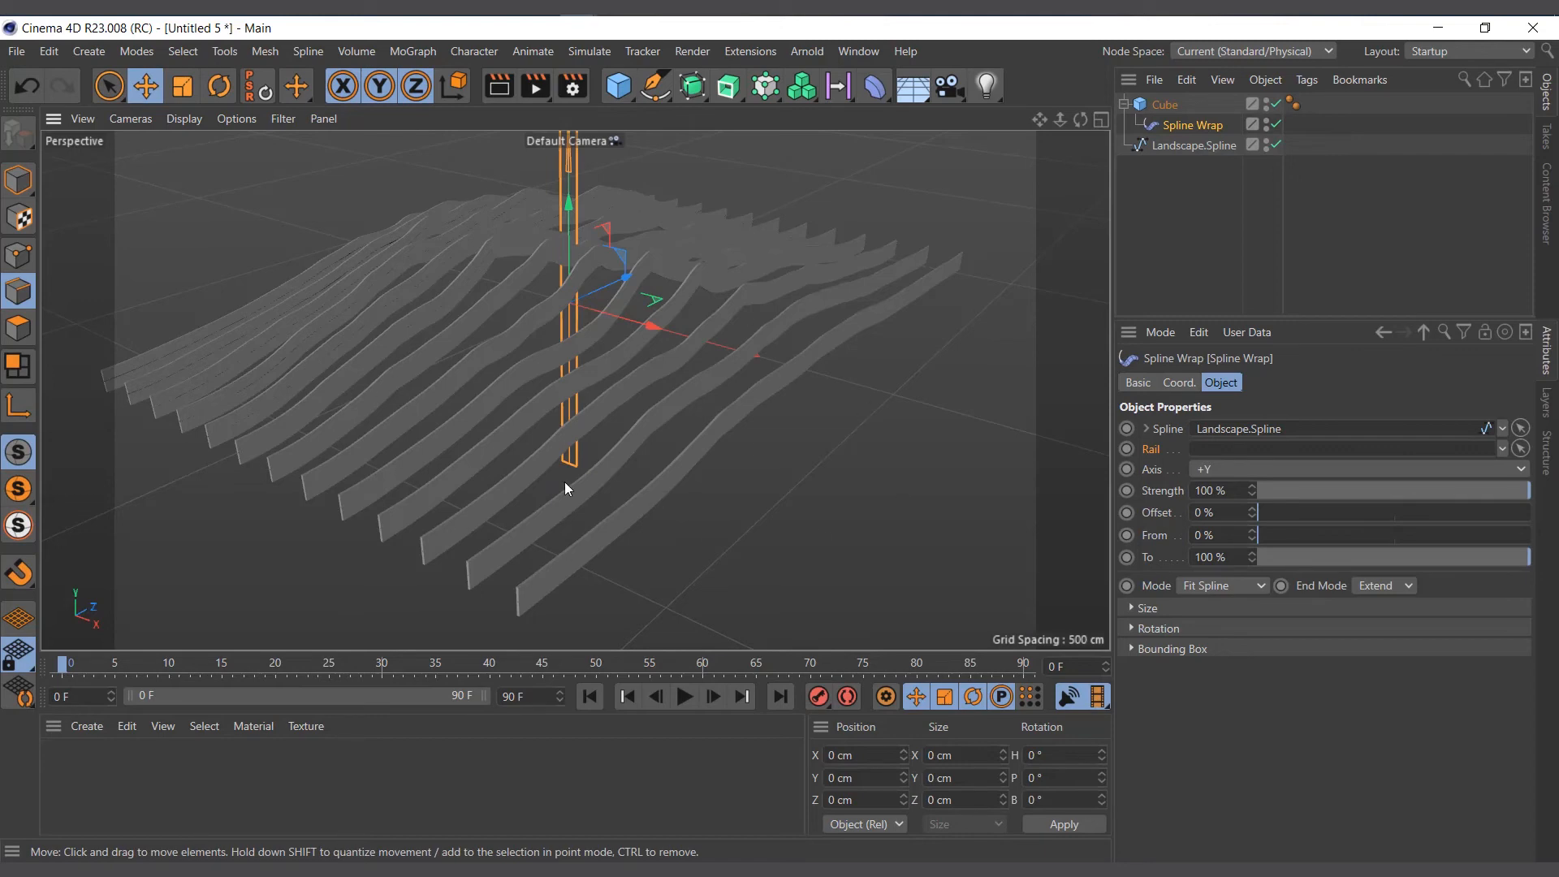
Inspect the settings of Landscape.Spline, the Cube and its Spline Wrap in turn.
click(1194, 149)
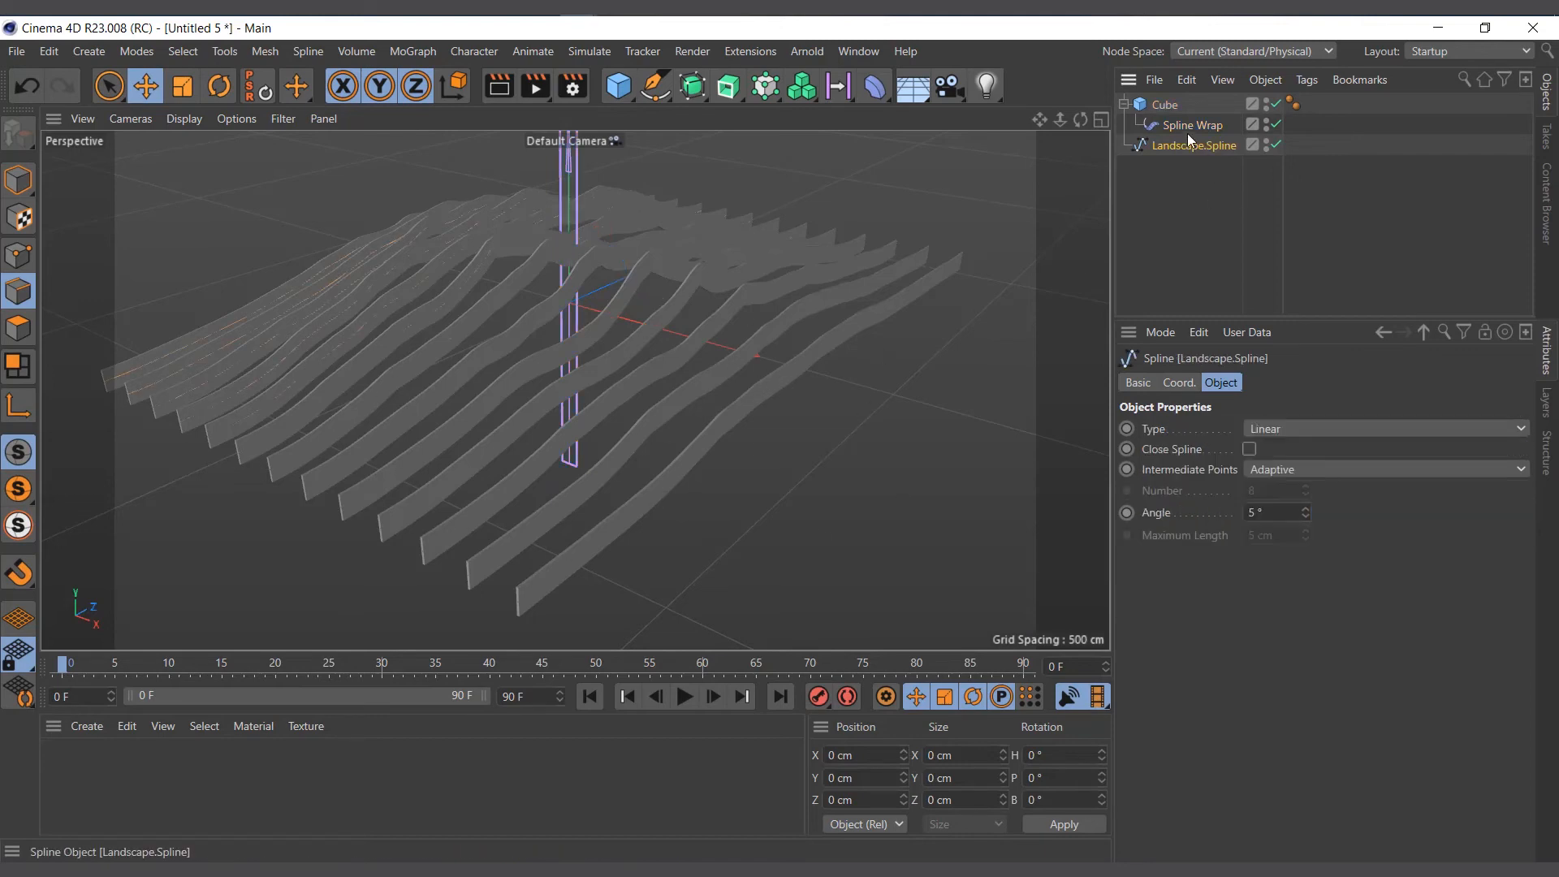
click(611, 371)
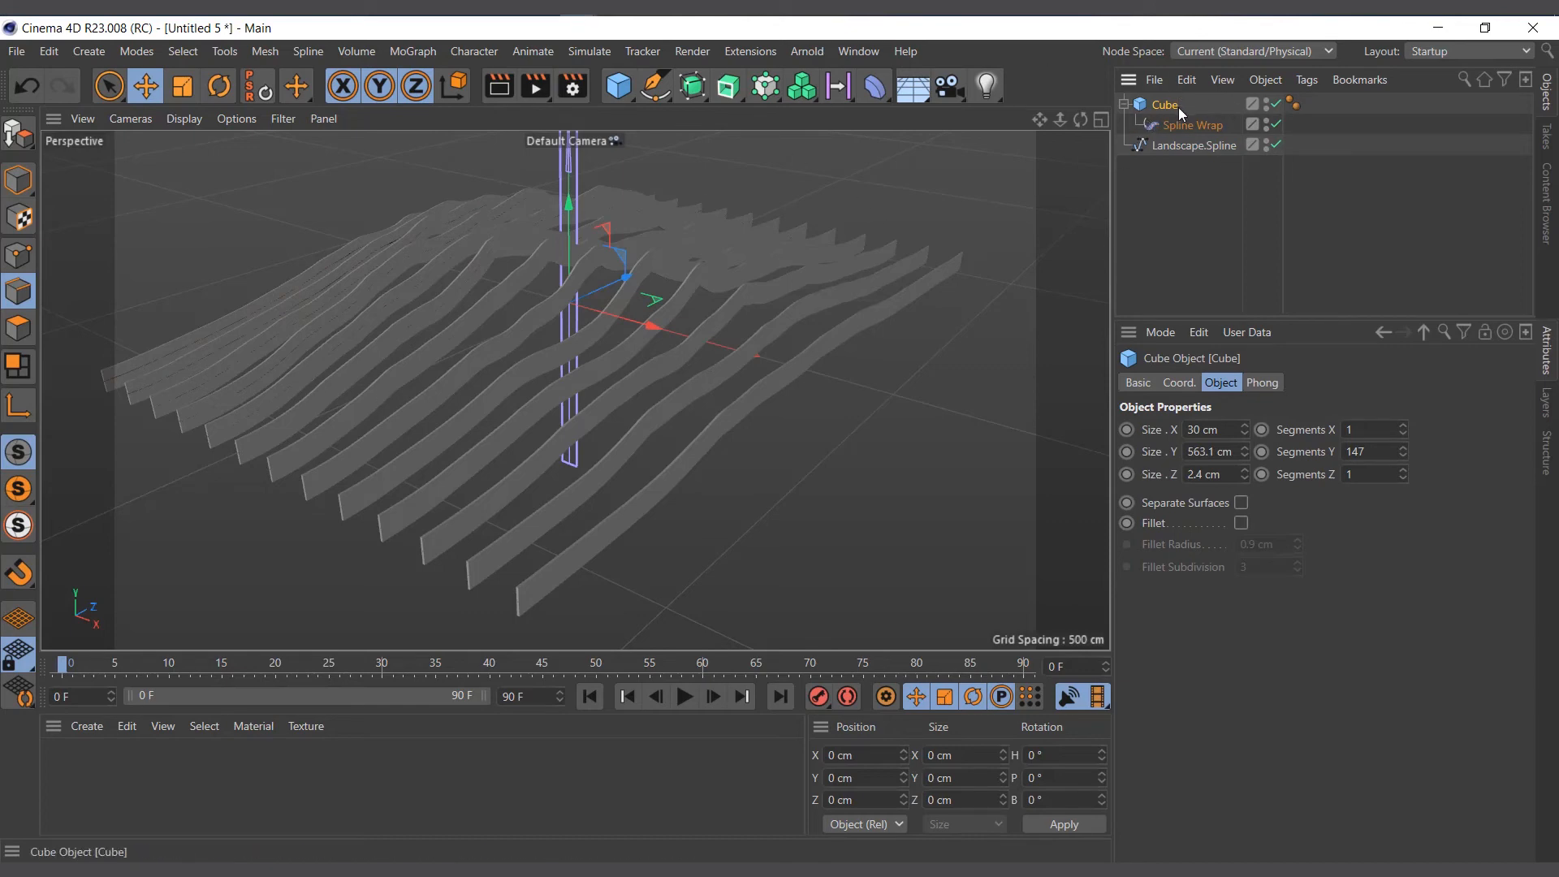
click(1190, 147)
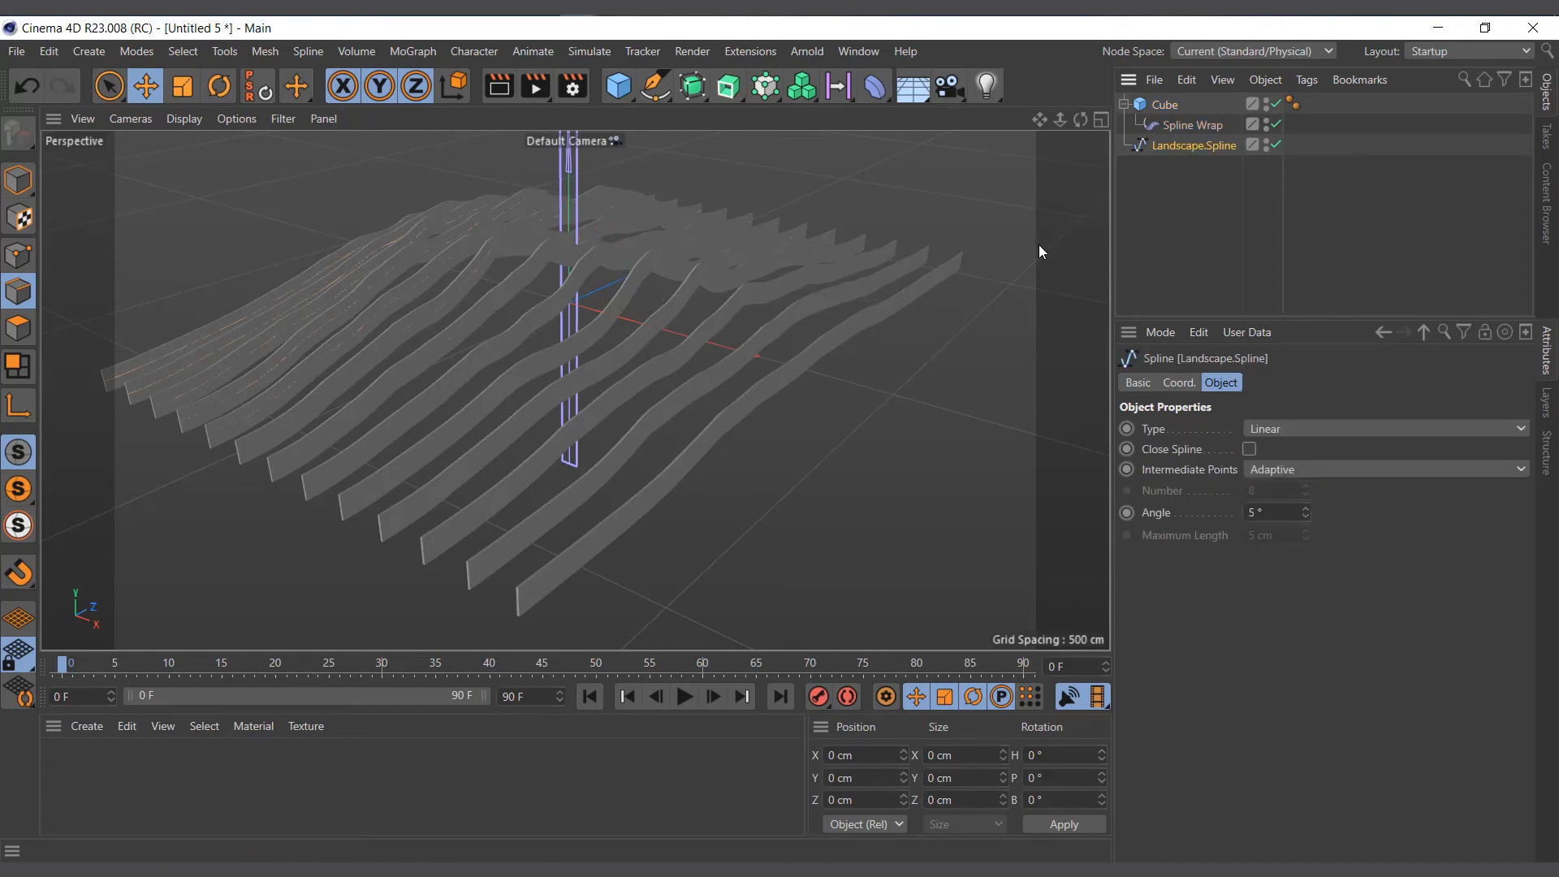
click(1178, 124)
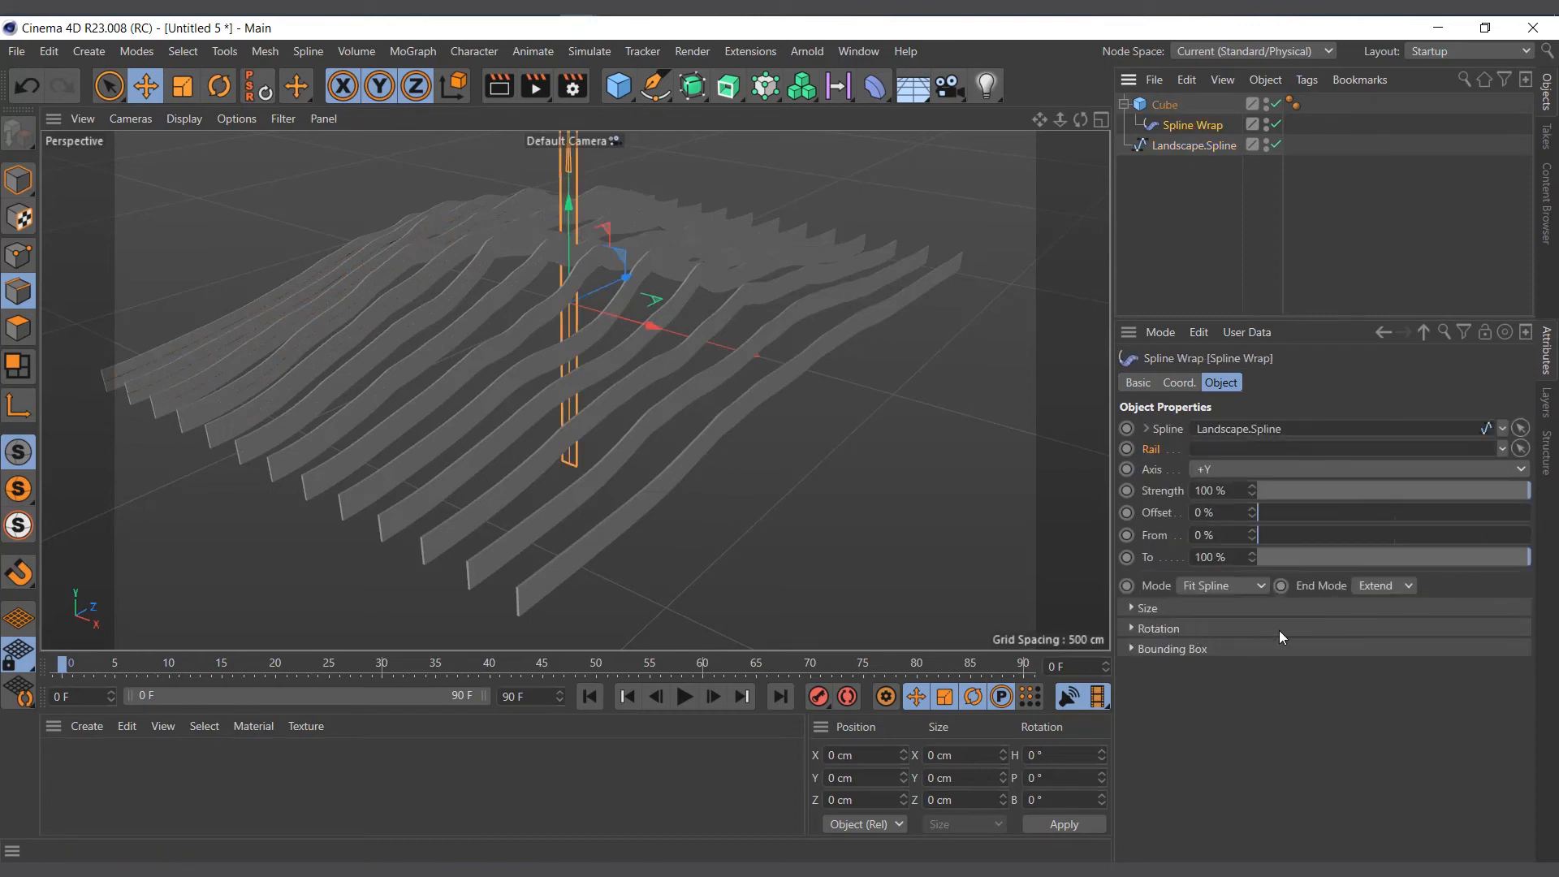
Try out the Size curve, Strength, Offset and To settings of the Spline Wrap on the landscape ribbons.
click(1148, 608)
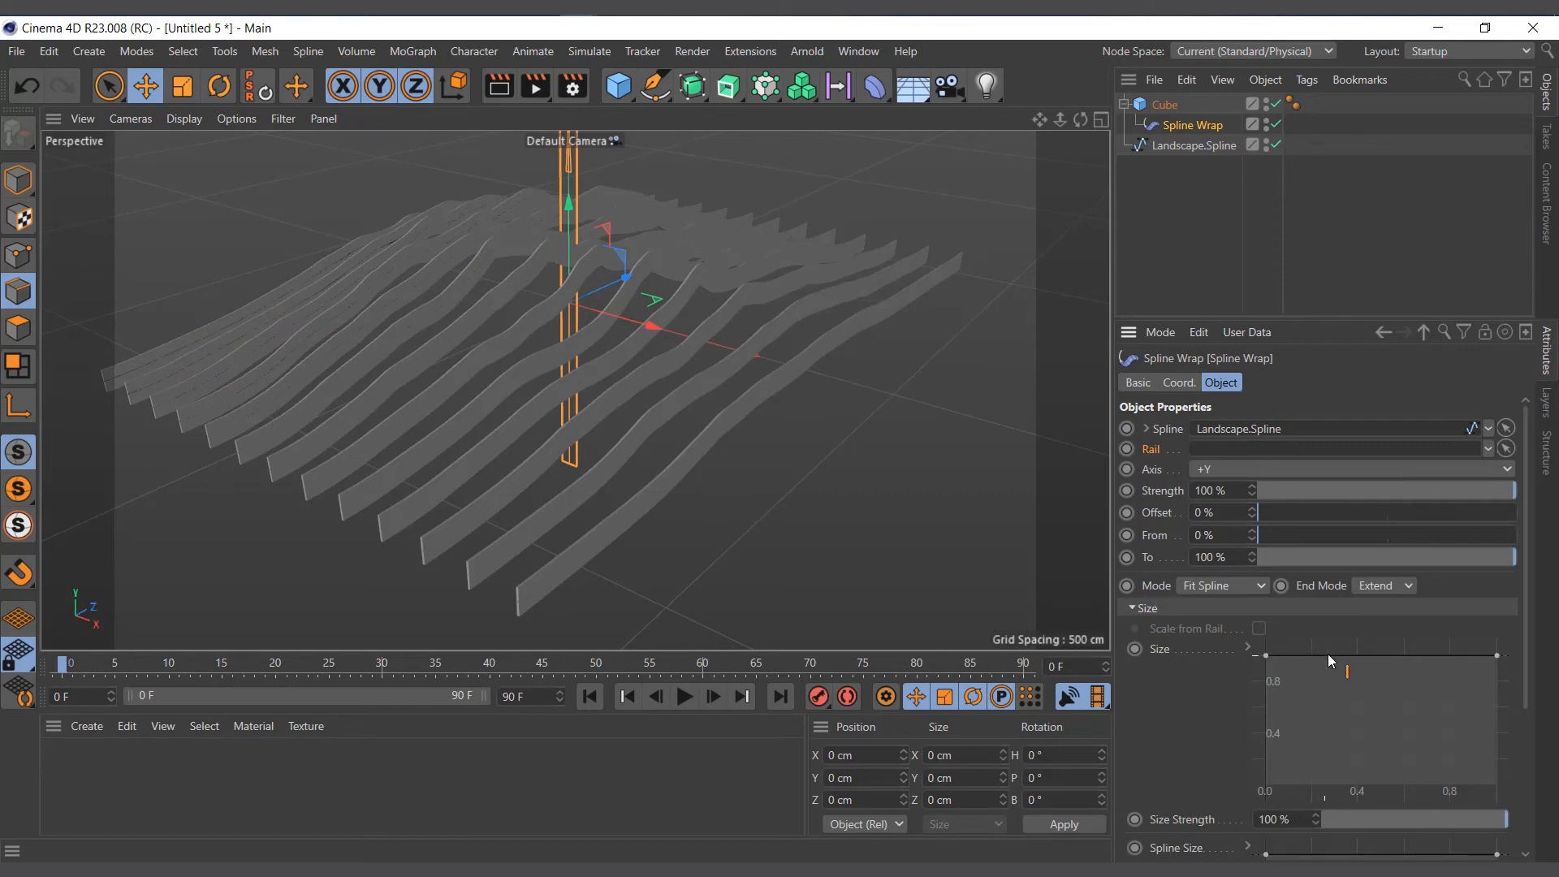
drag(1266, 655, 1187, 611)
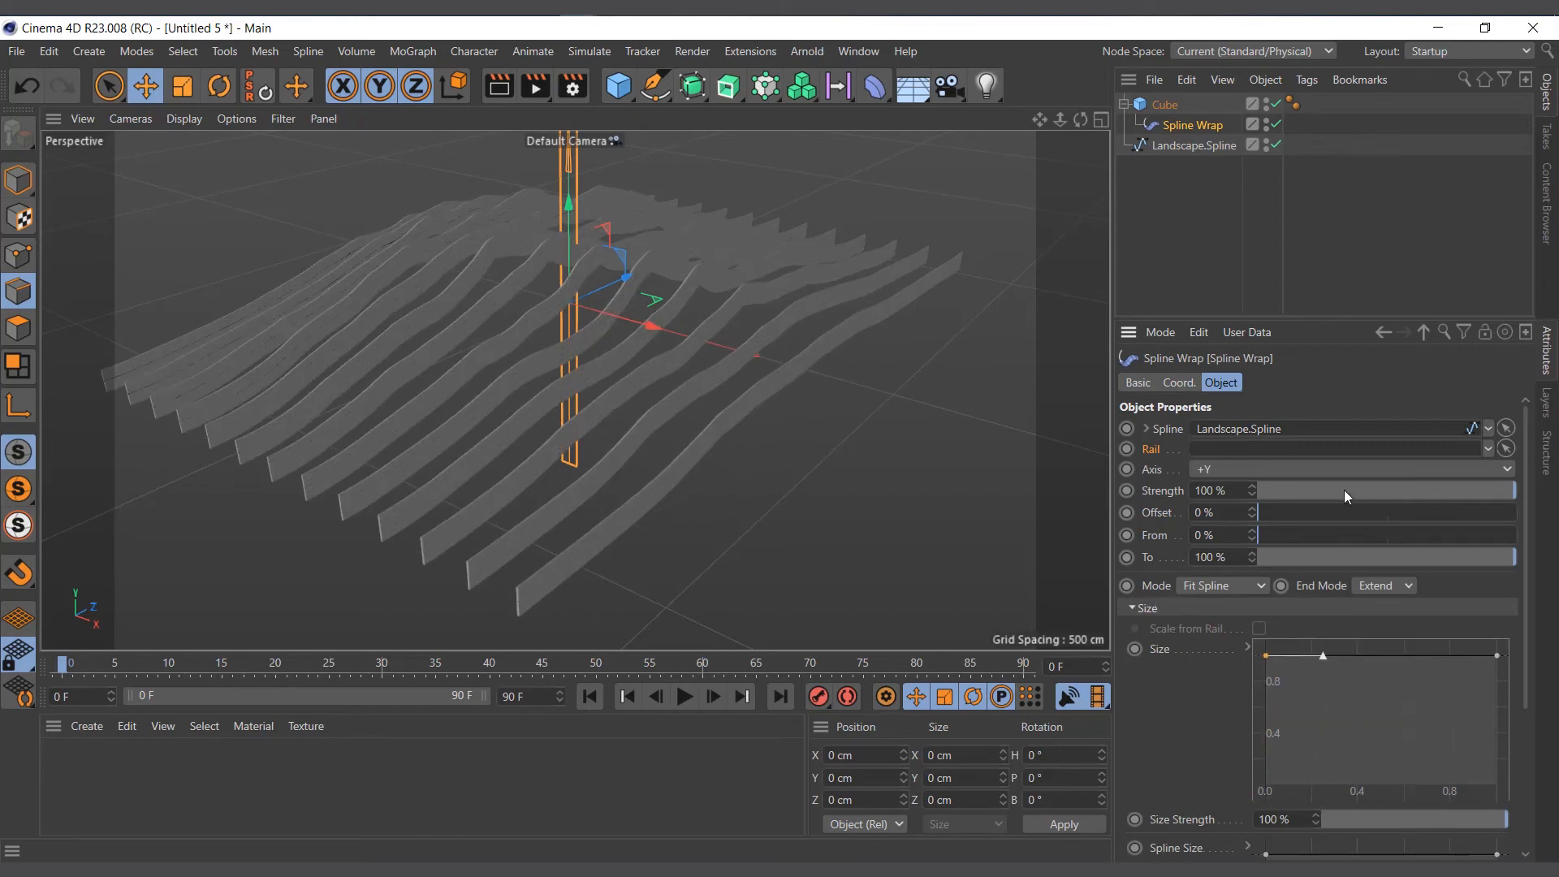
drag(1480, 496, 1516, 494)
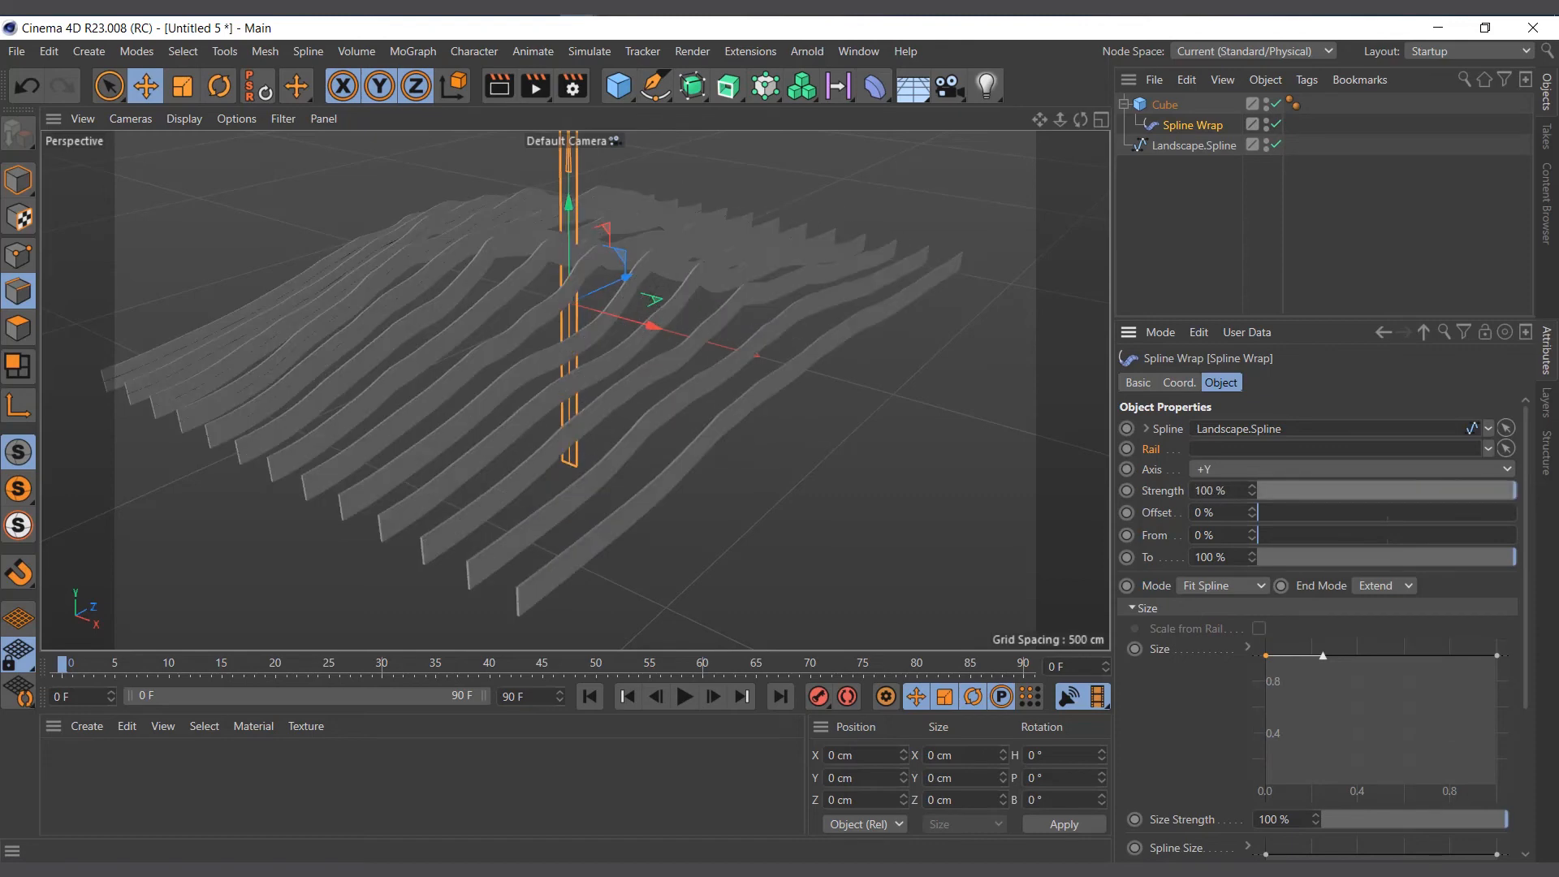
drag(1275, 519, 1072, 586)
drag(1337, 560, 1558, 557)
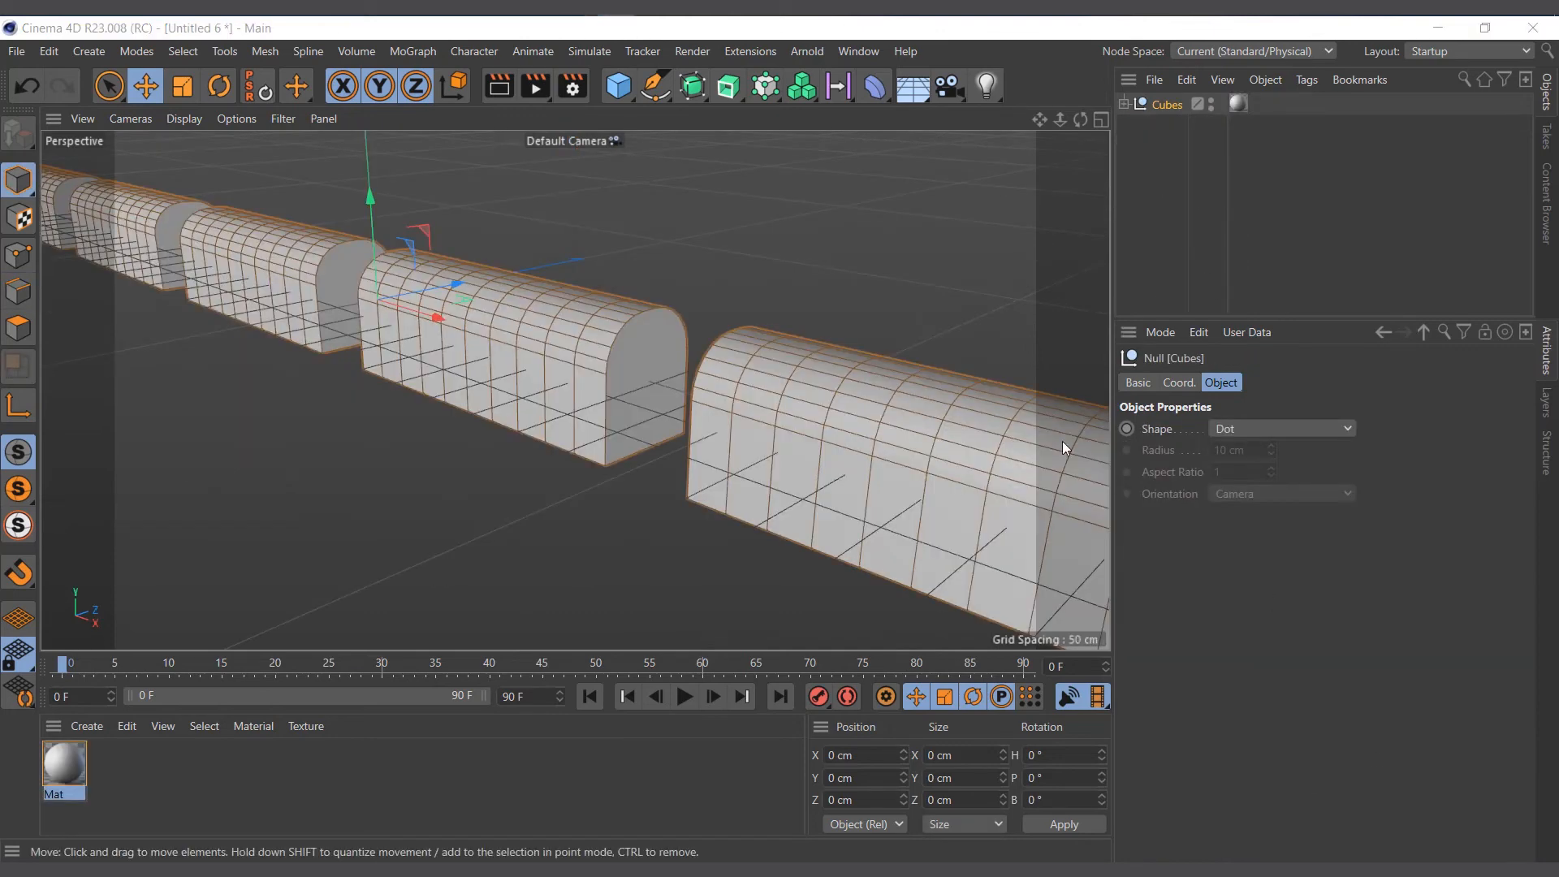
Expand the Cubes group in the scene with the row of rounded blocks and inspect its child objects.
mouse_move(1060, 120)
mouse_down()
mouse_move(1019, 122)
mouse_move(1068, 122)
mouse_up()
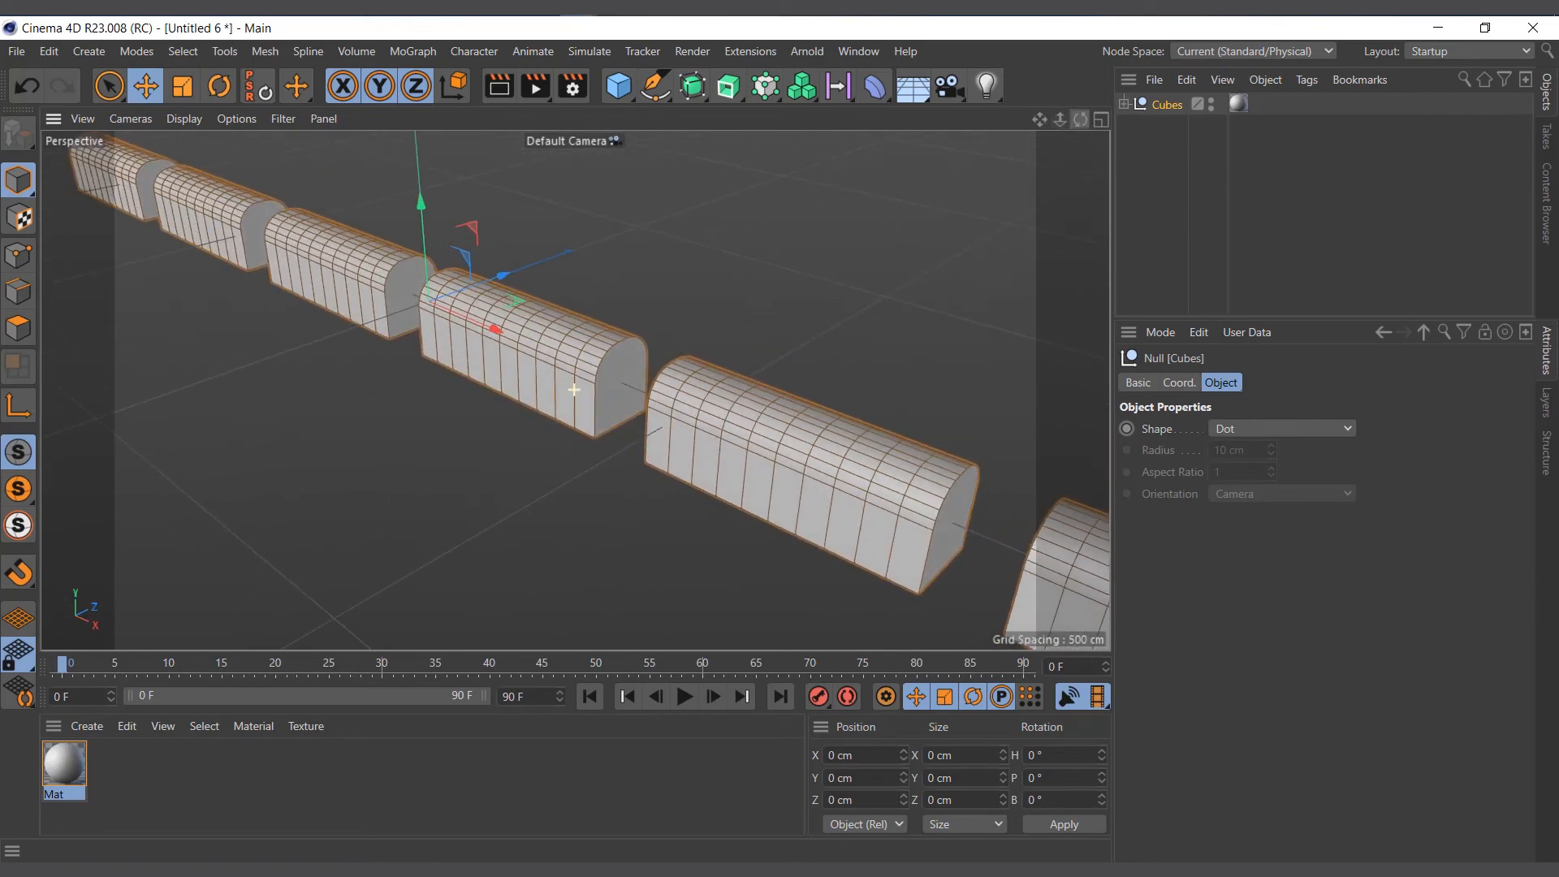
click(1125, 103)
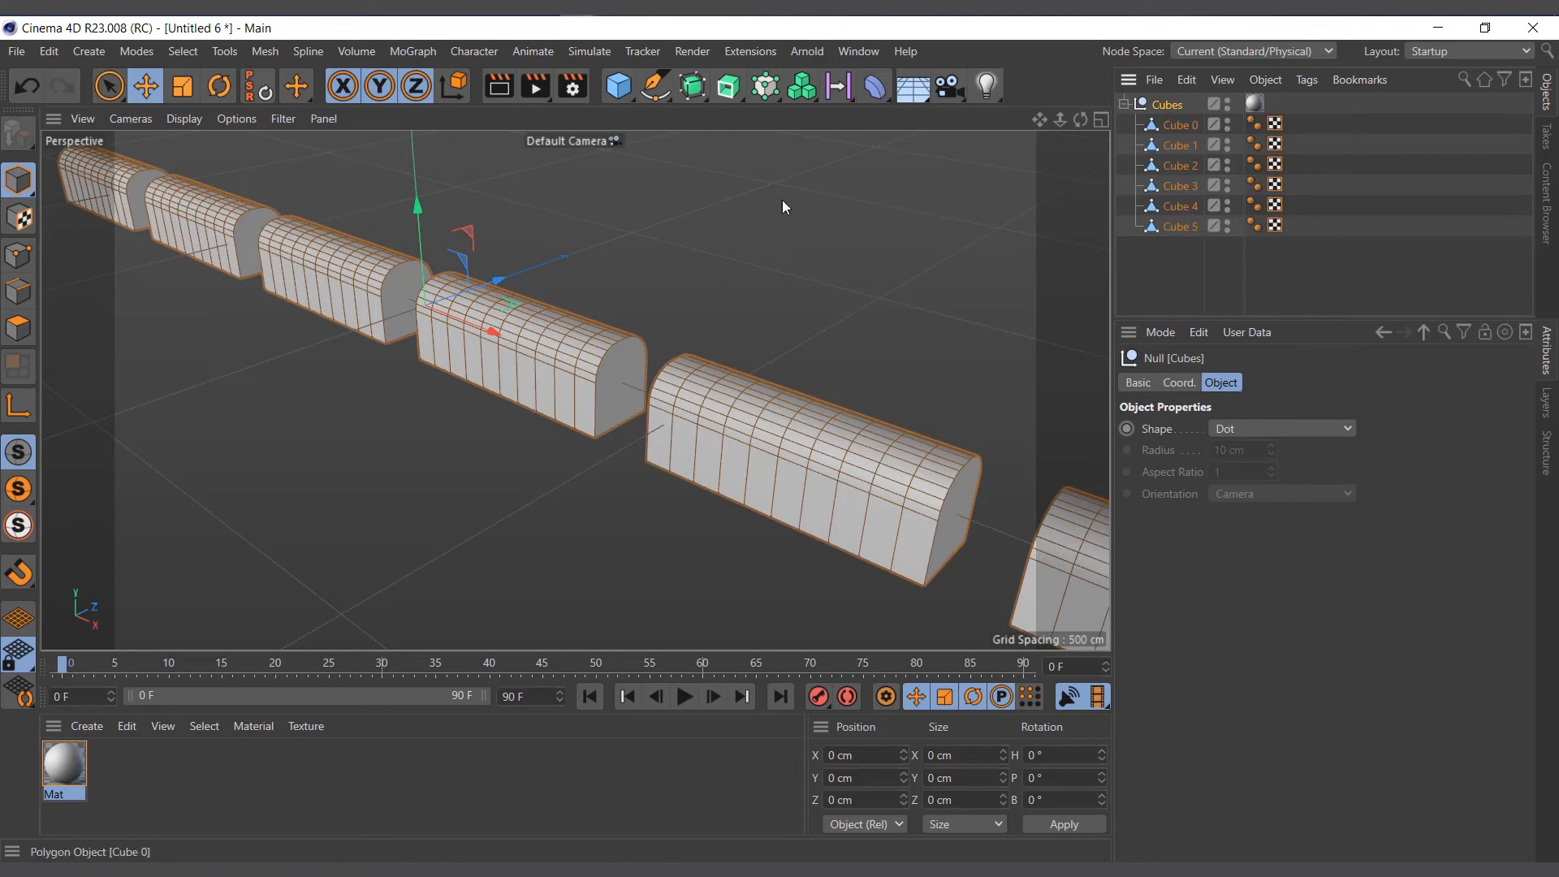
click(654, 88)
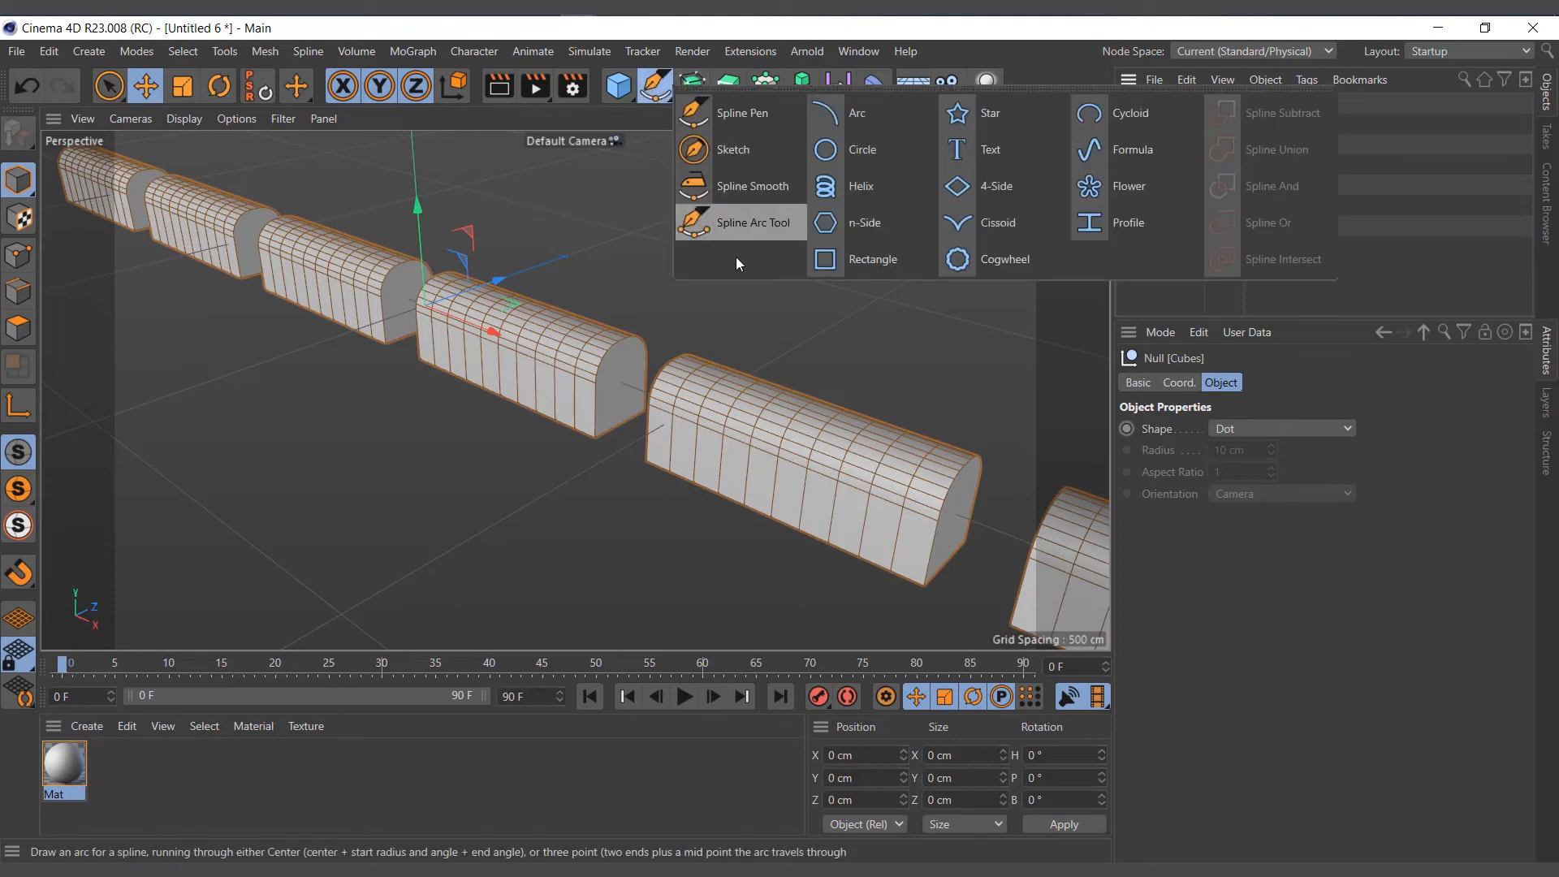
click(854, 151)
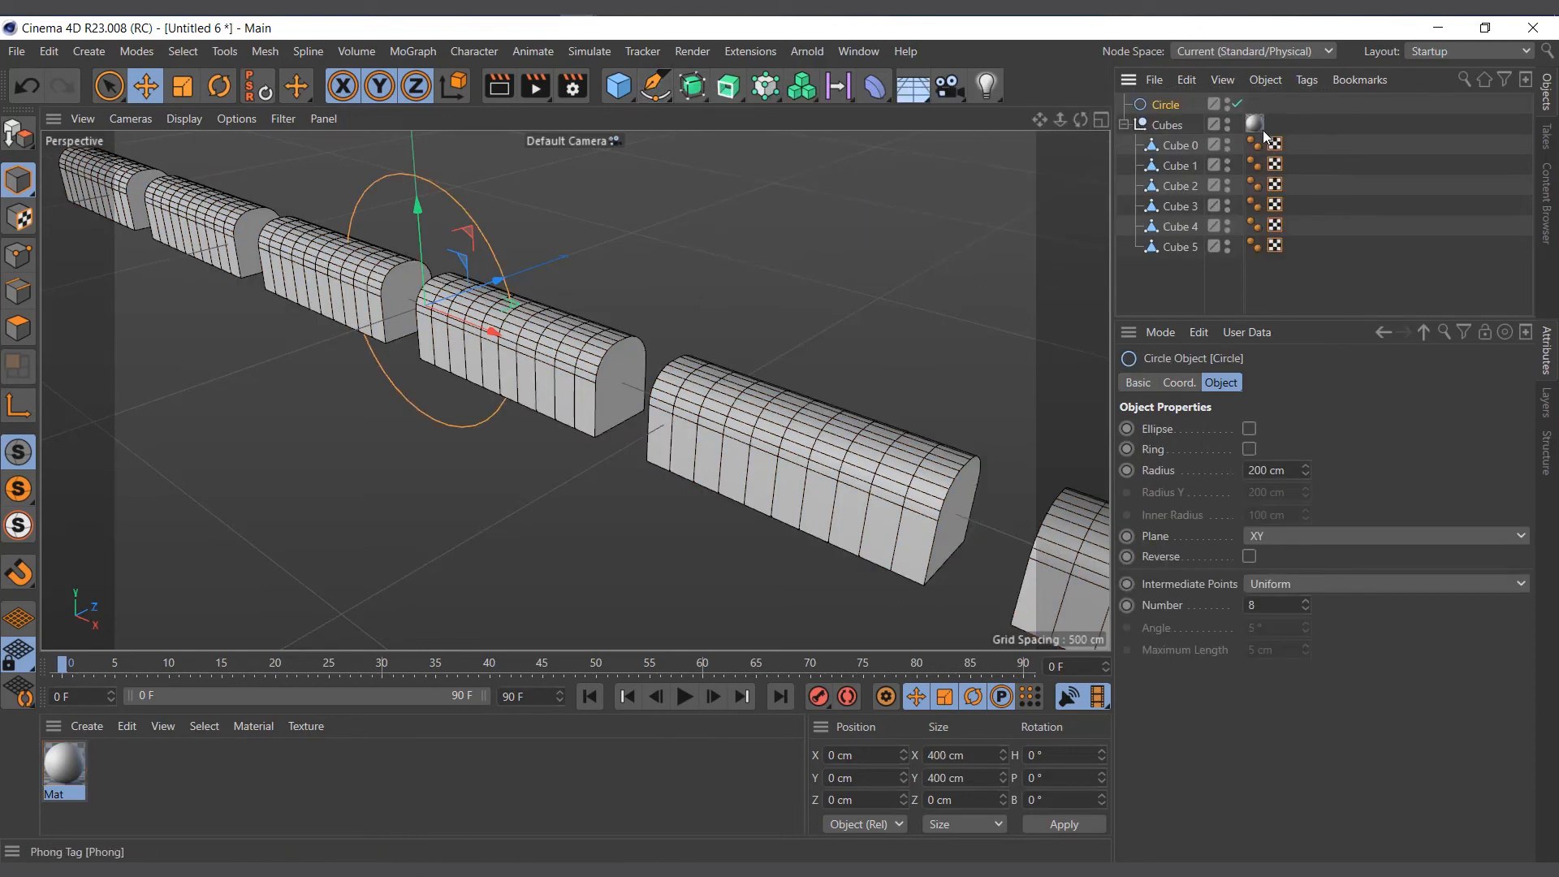
key(Delete)
In the Top view, draw a Bezier spline with the Spline Pen, curving through five points around the row of cubes.
click(1101, 120)
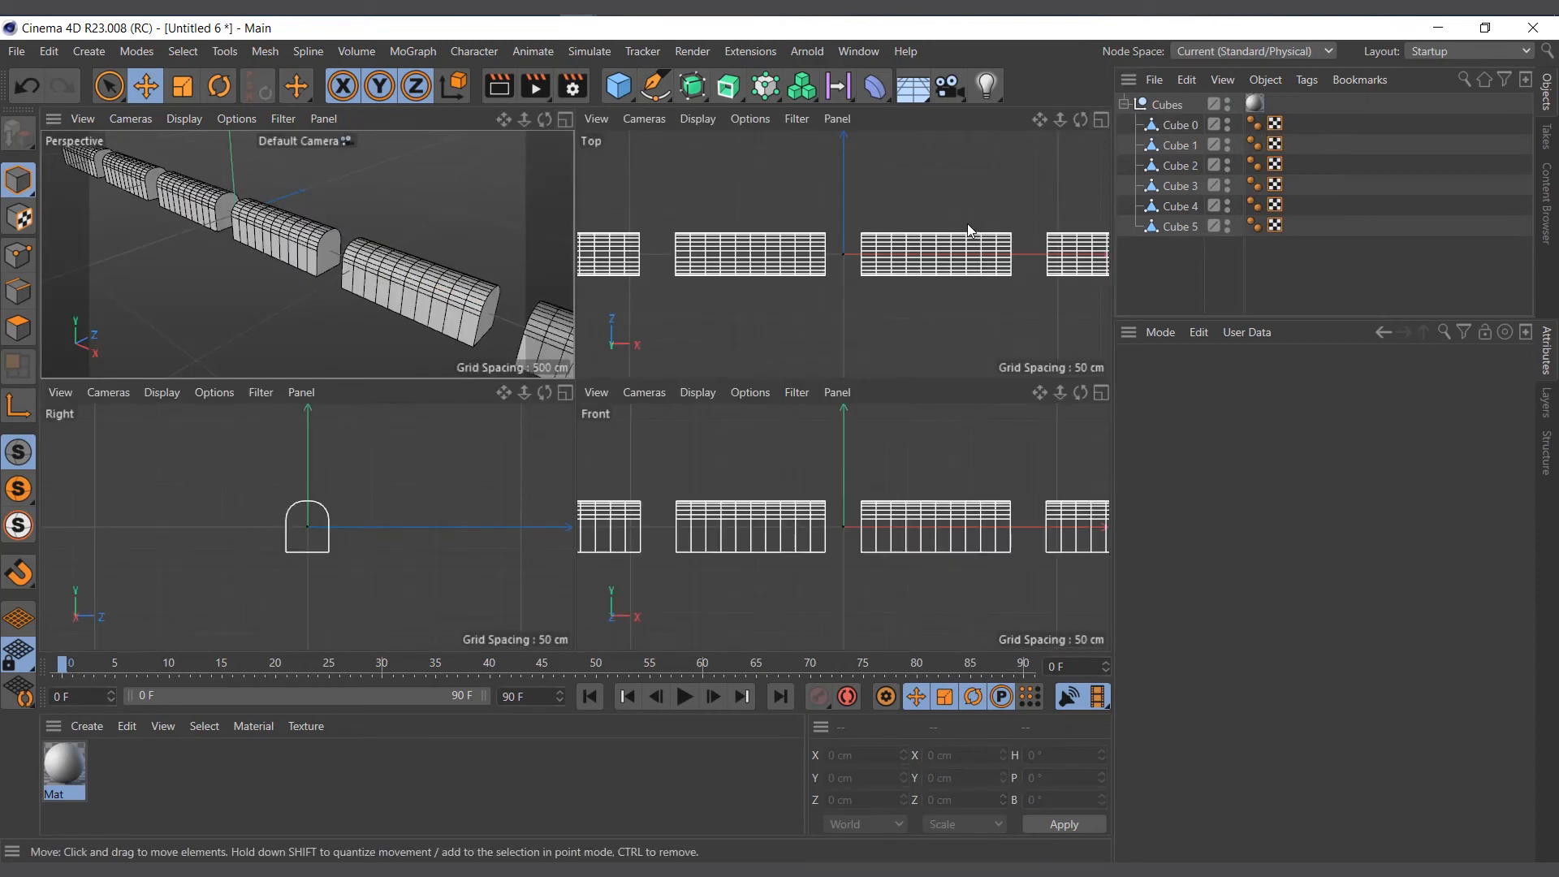
scroll(967, 223, down, 4)
click(1101, 121)
scroll(690, 288, down, 5)
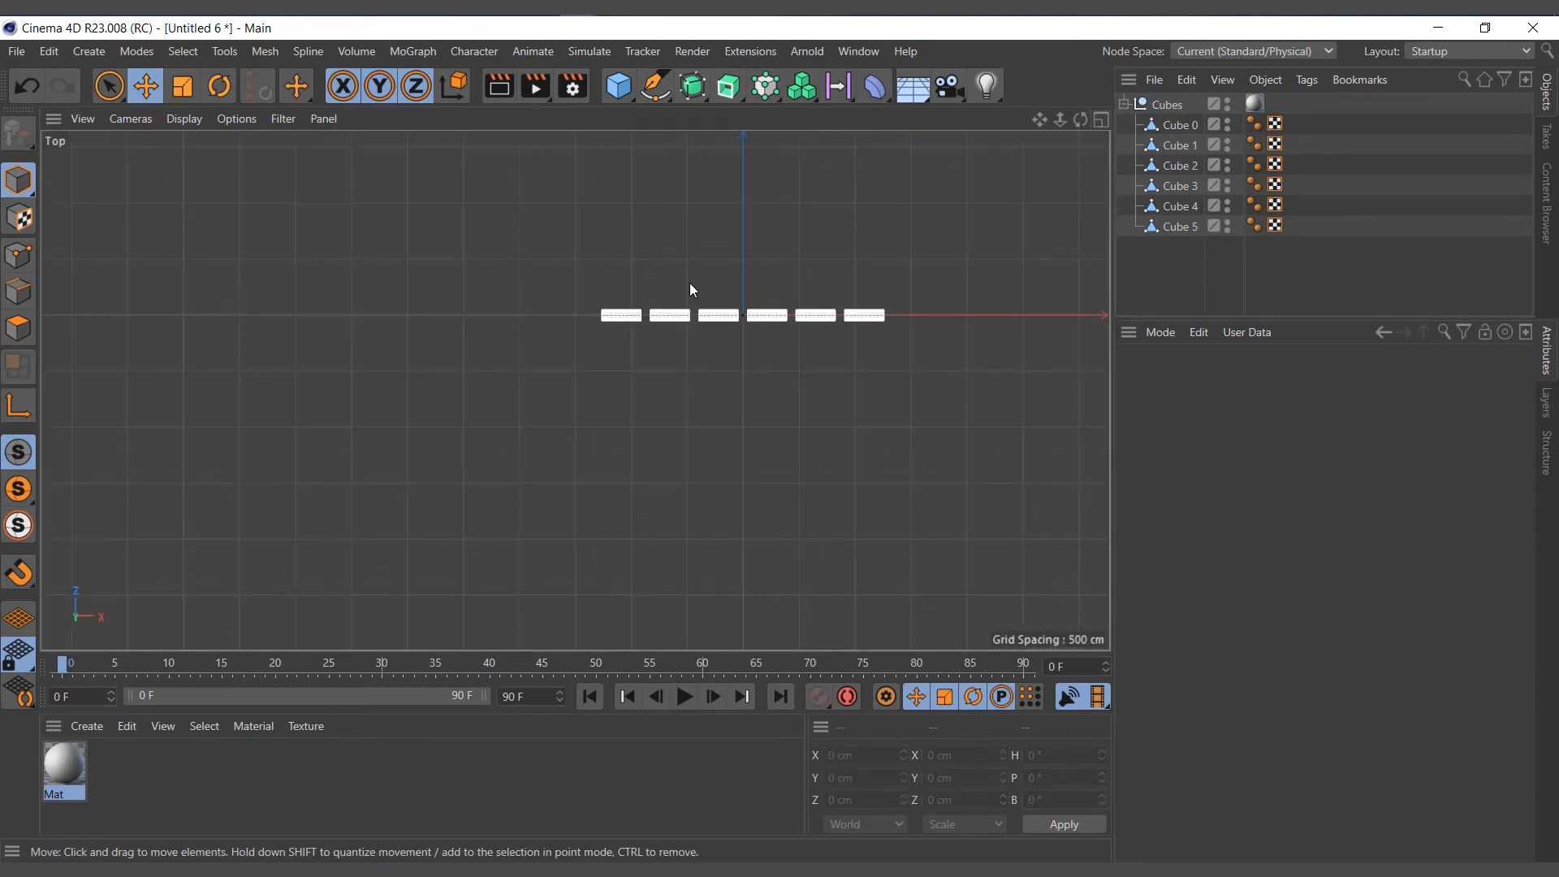
click(654, 85)
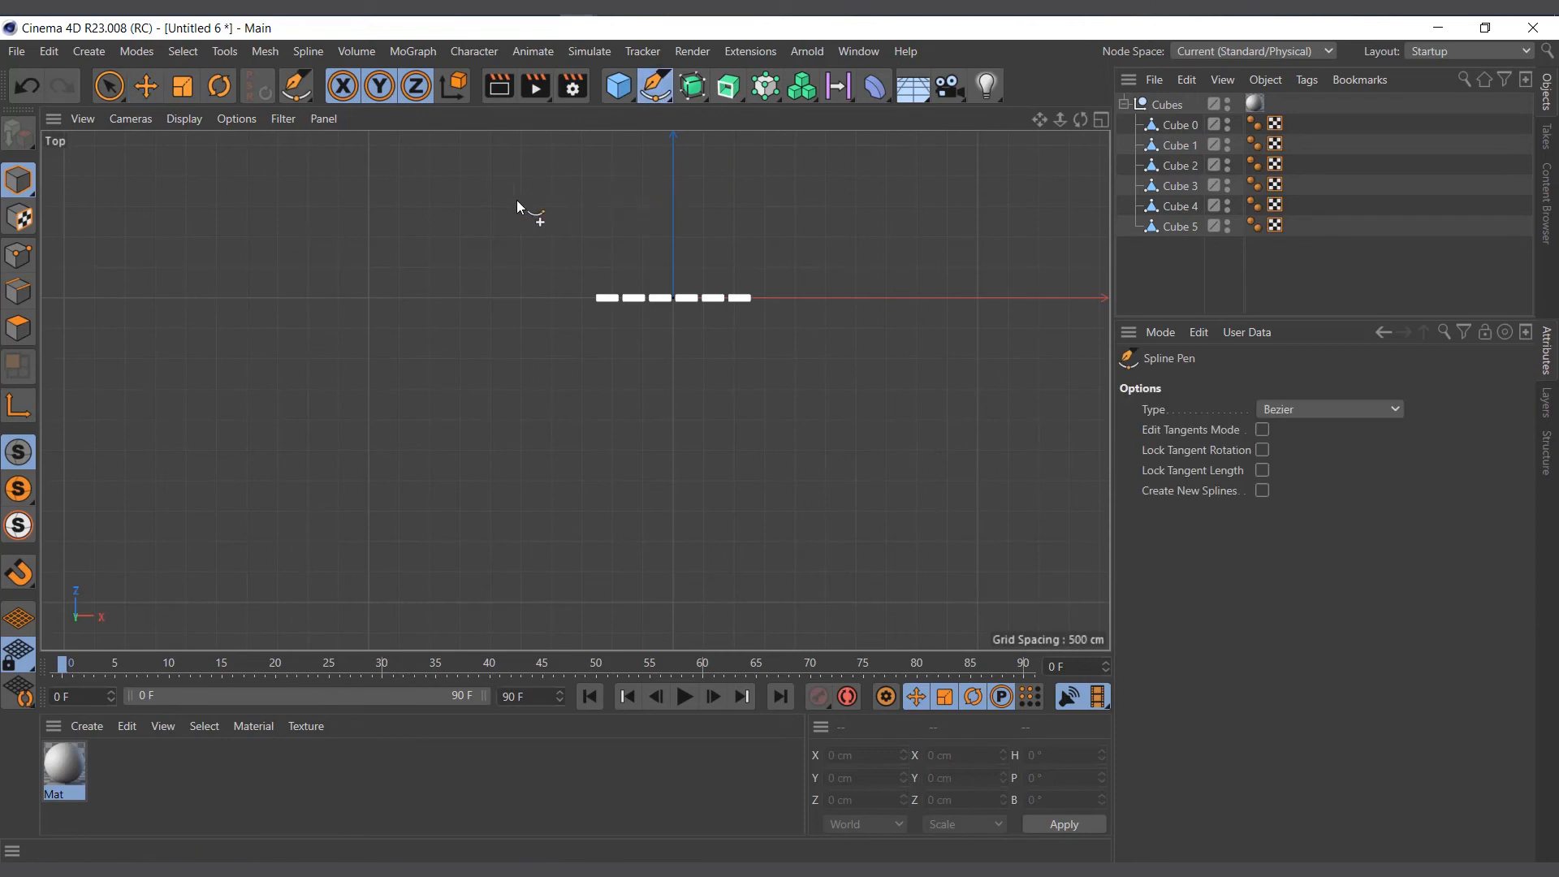
drag(499, 199, 435, 260)
drag(410, 413, 422, 441)
drag(715, 434, 808, 469)
drag(962, 436, 984, 354)
drag(897, 218, 836, 216)
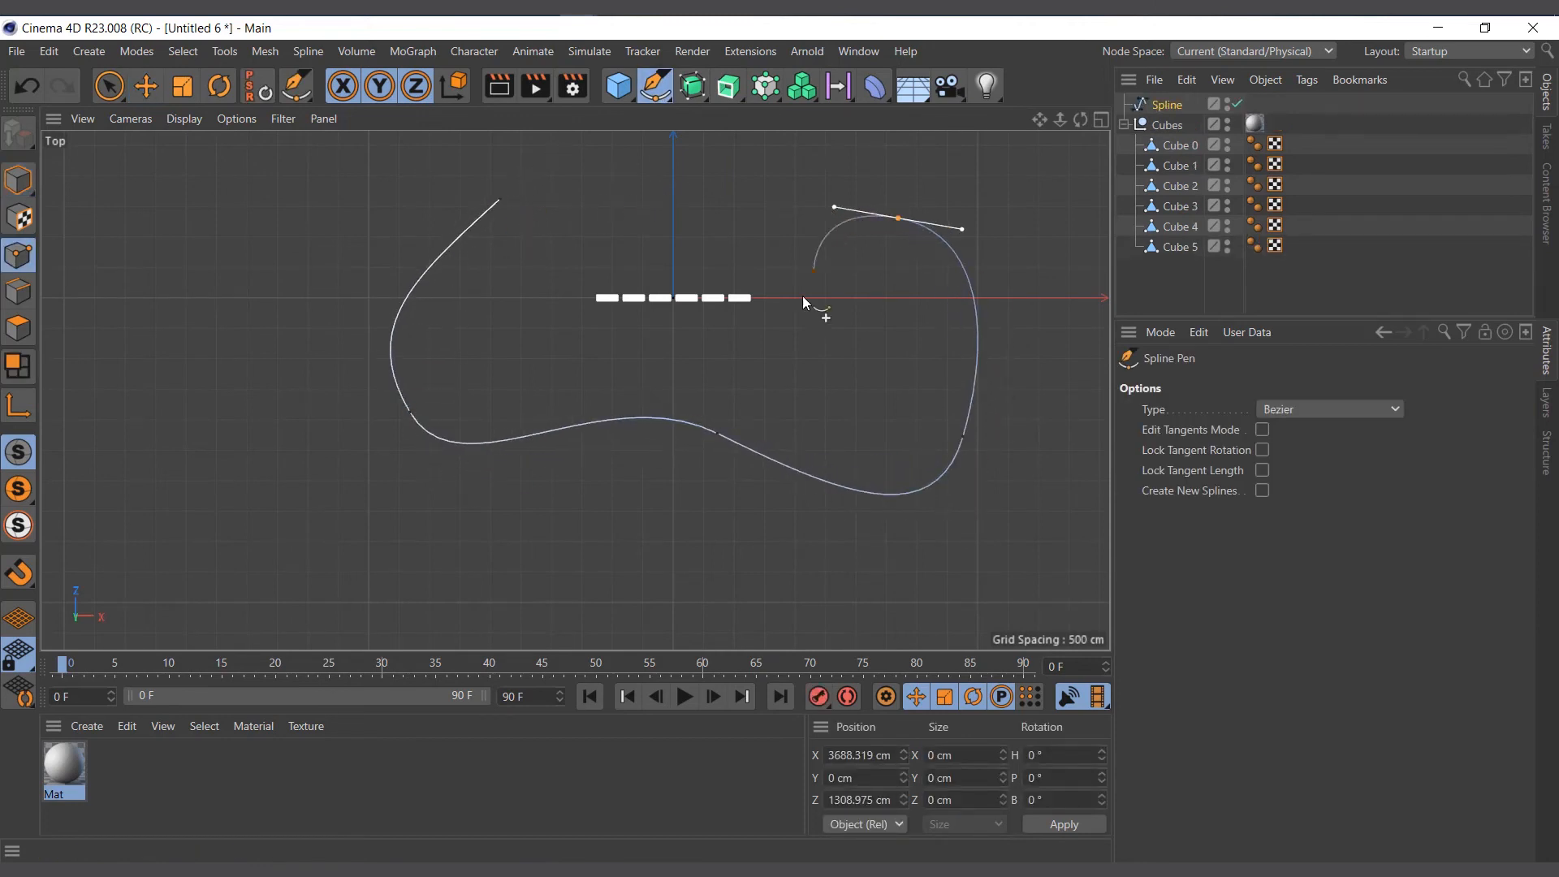
Extend the spline back across itself with two more curved points and finish it as an open path below the loop.
drag(648, 417, 510, 521)
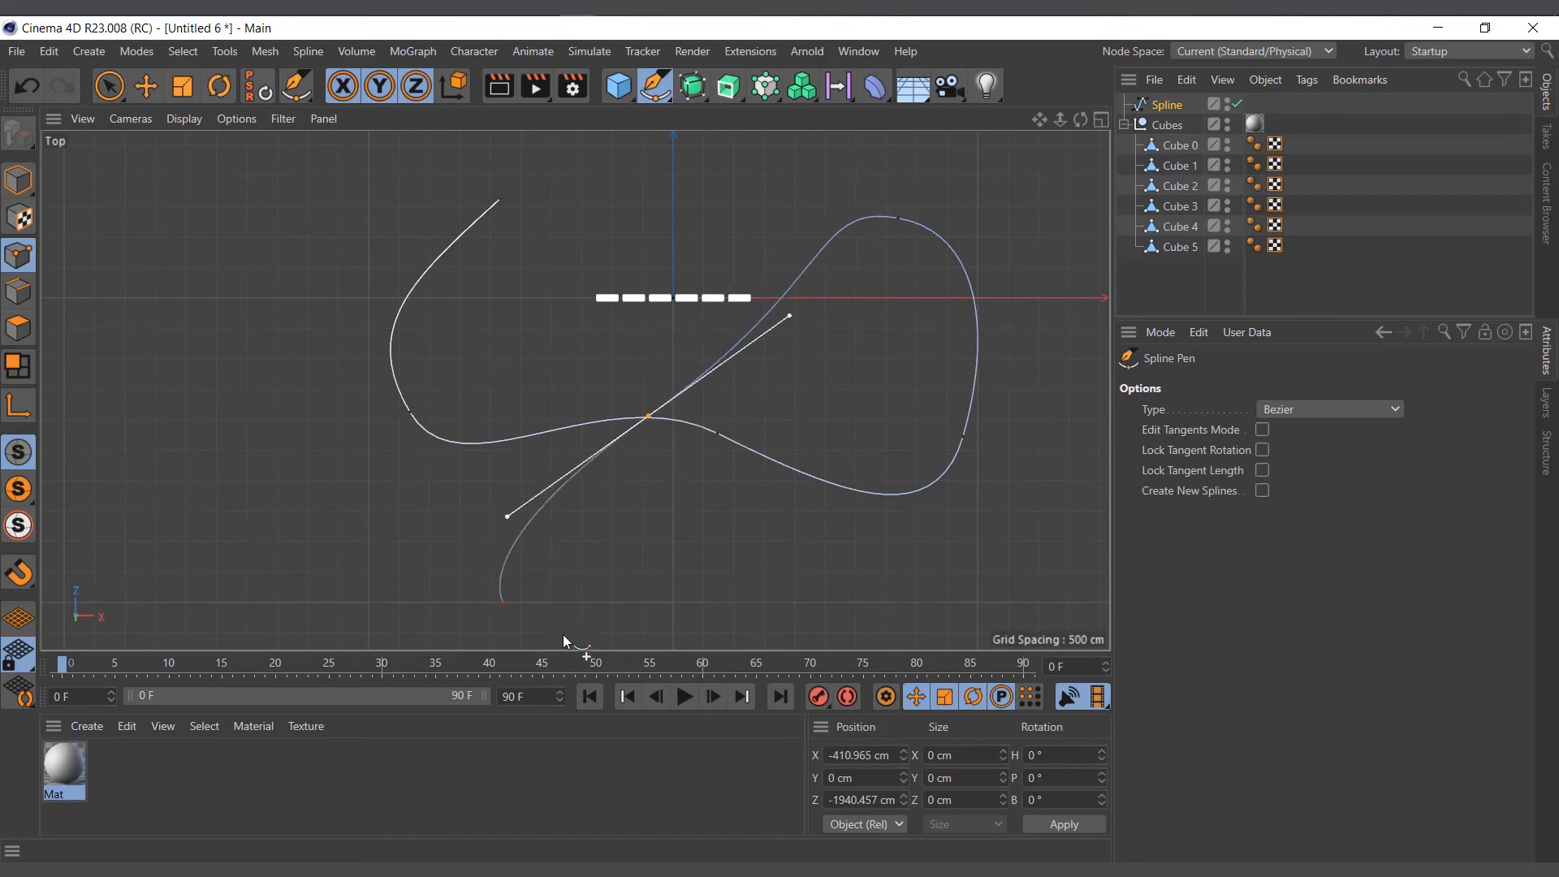
click(716, 586)
drag(717, 591, 751, 615)
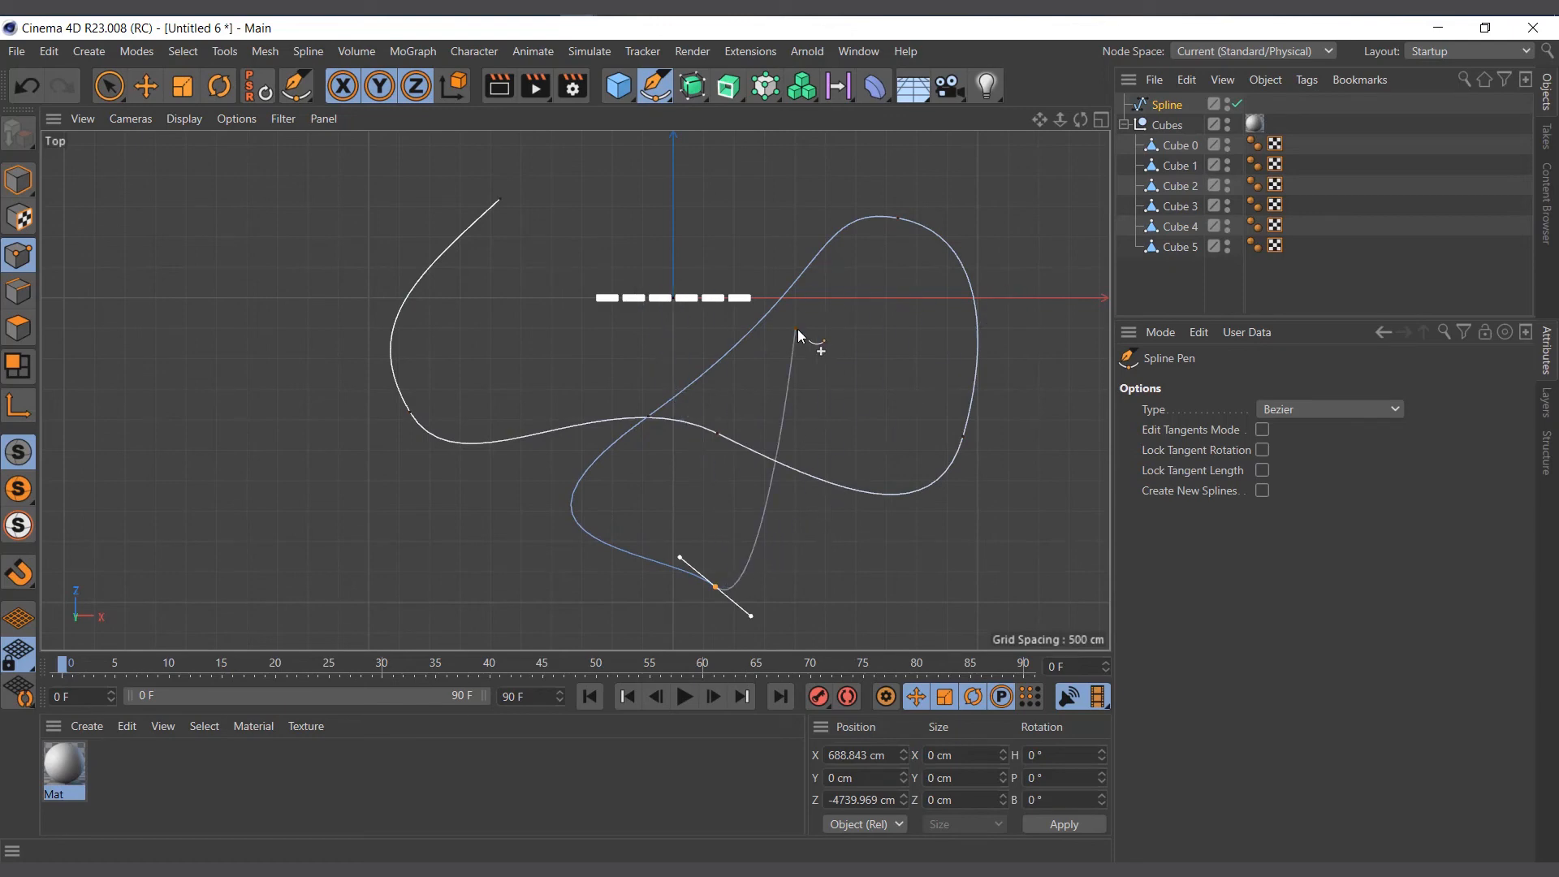
key(Escape)
Add a Spline Wrap deformer in the Perspective view and place it as the first child of the Cubes null.
click(1094, 121)
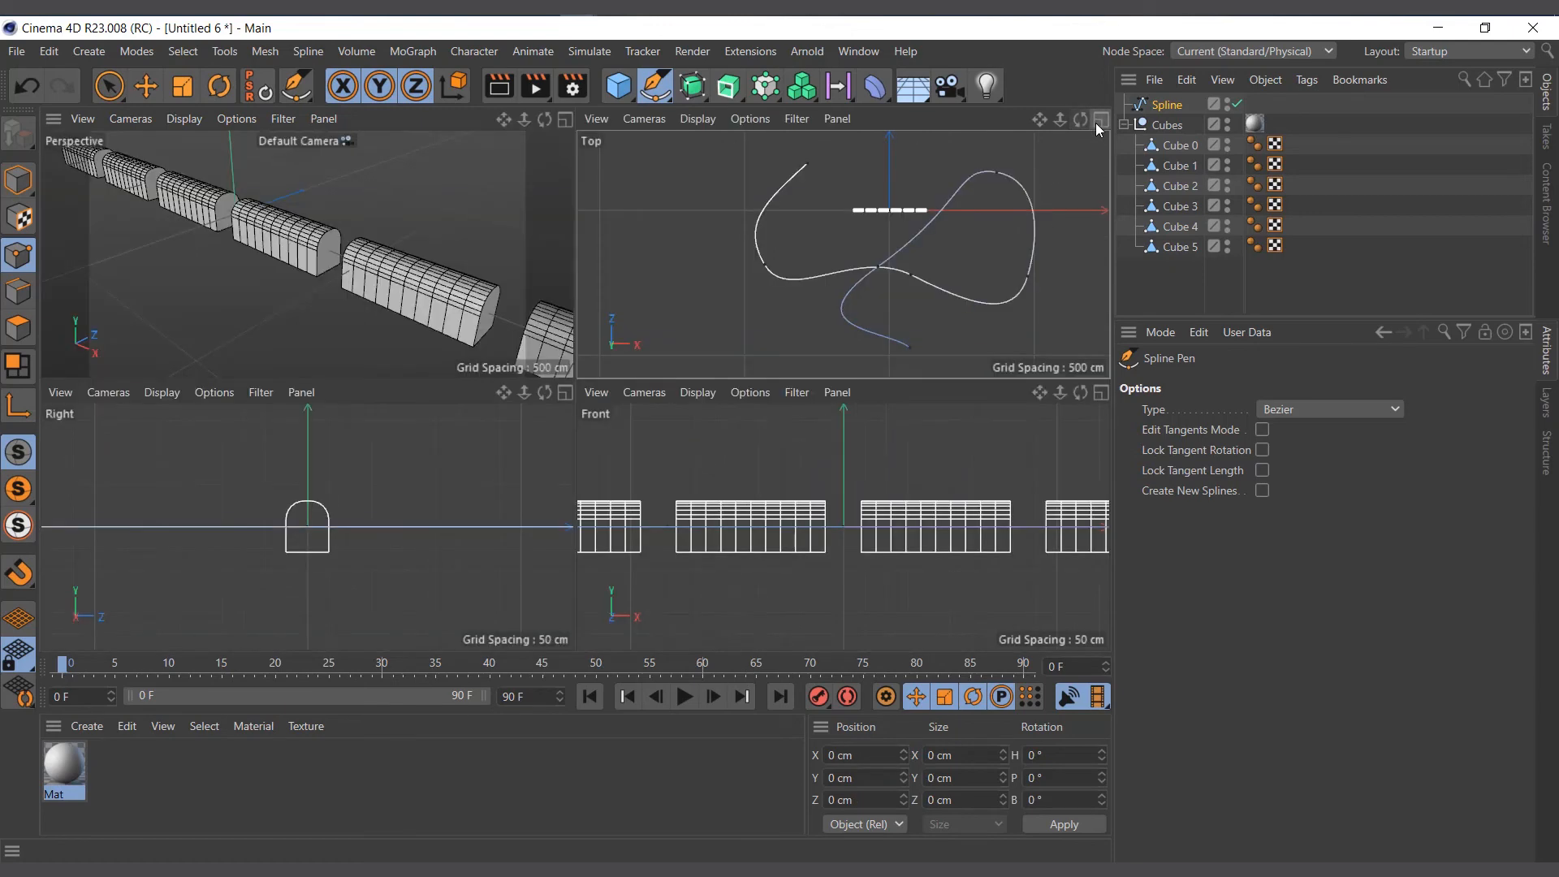
click(565, 119)
scroll(590, 226, down, 5)
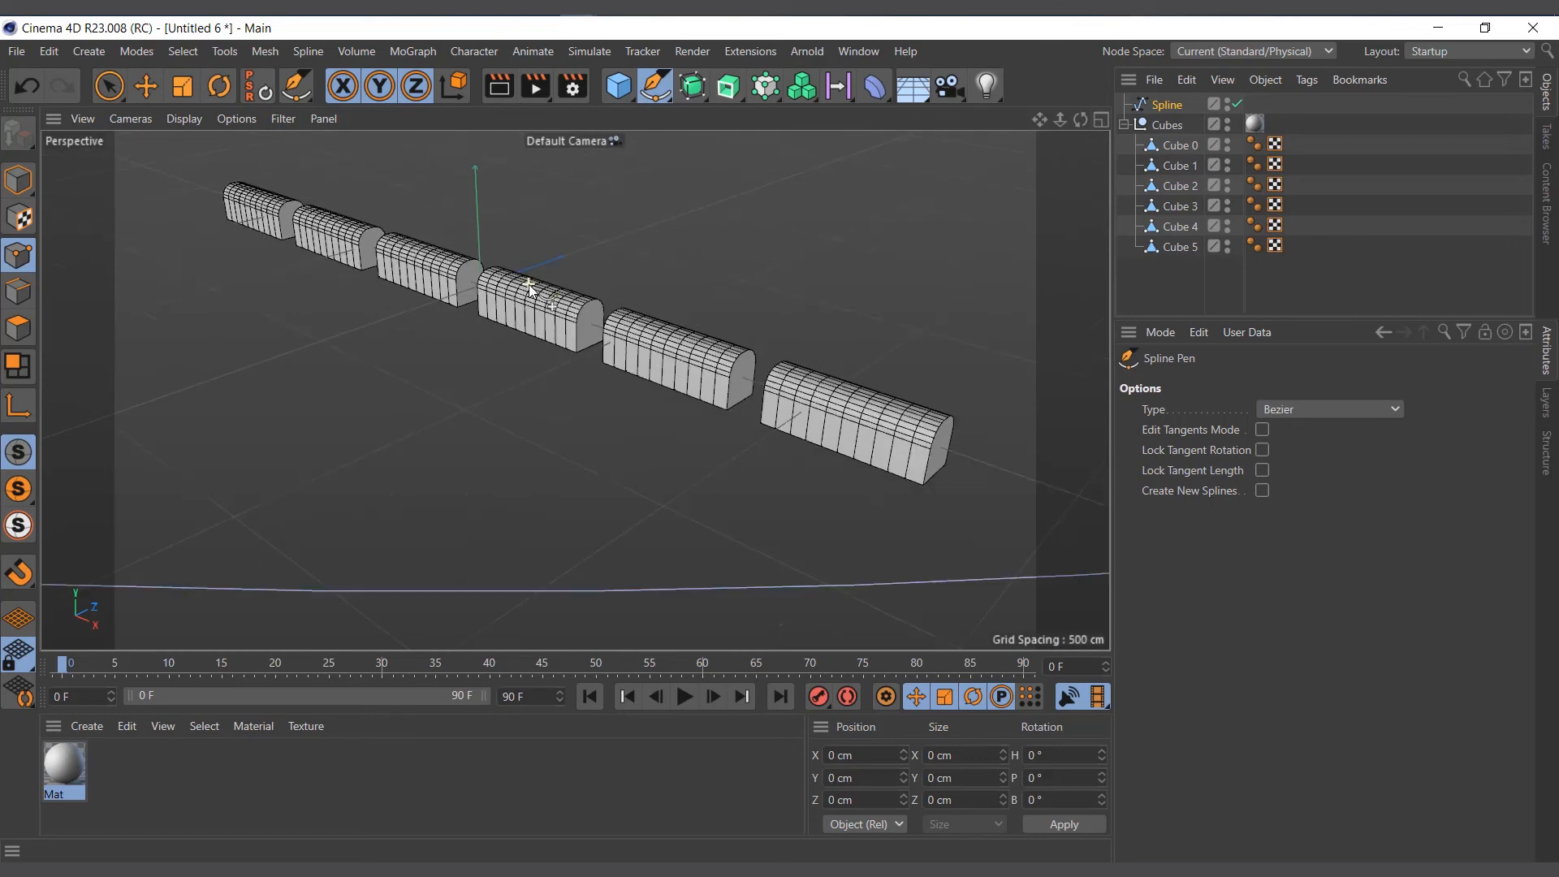
scroll(617, 325, up, 2)
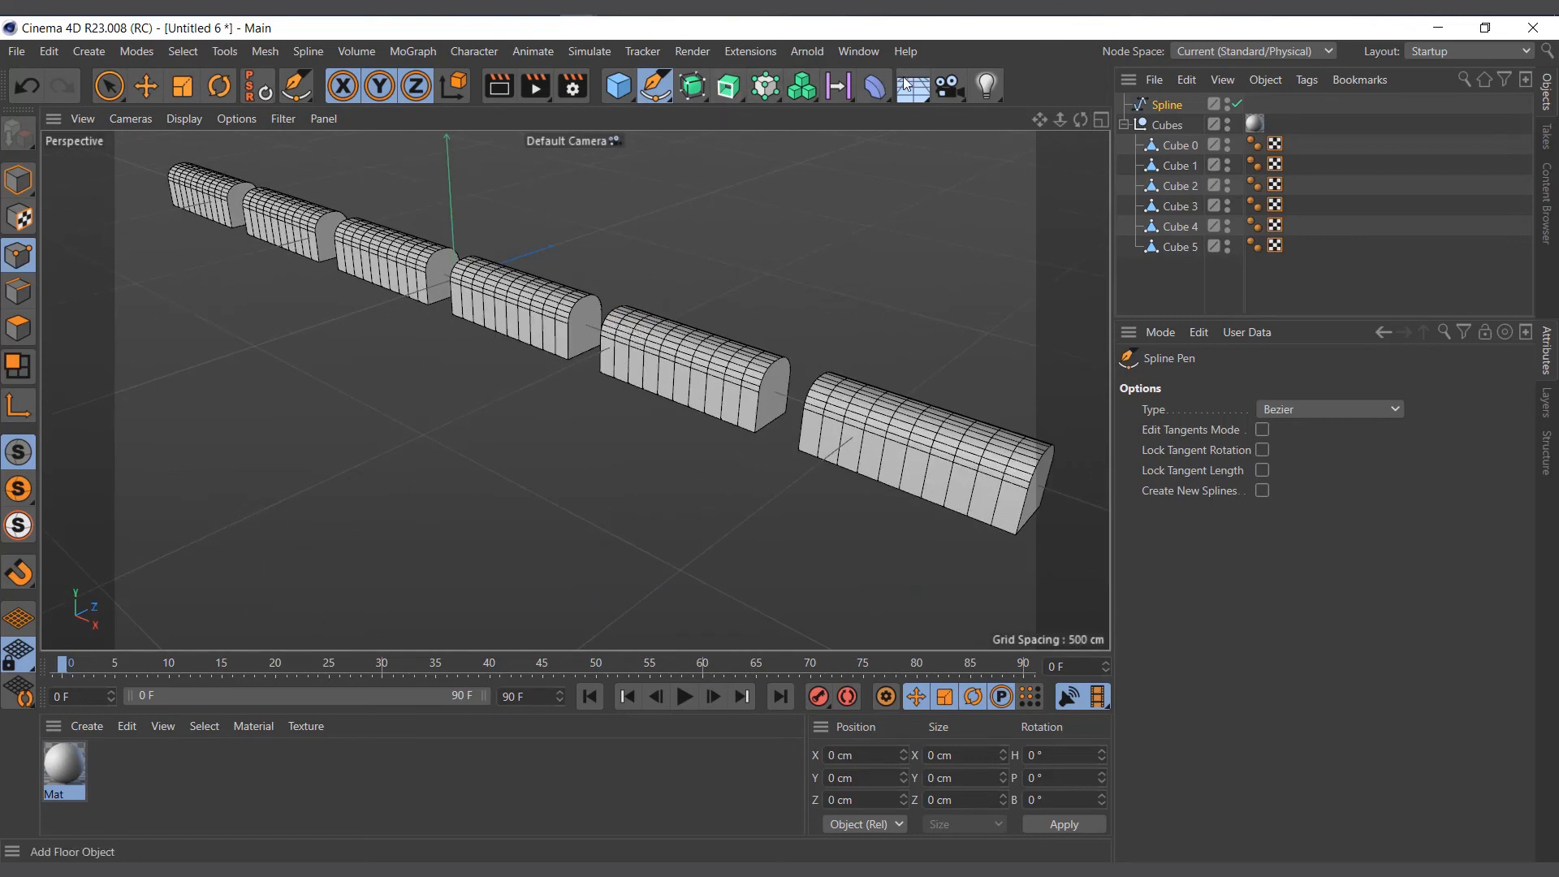
click(875, 85)
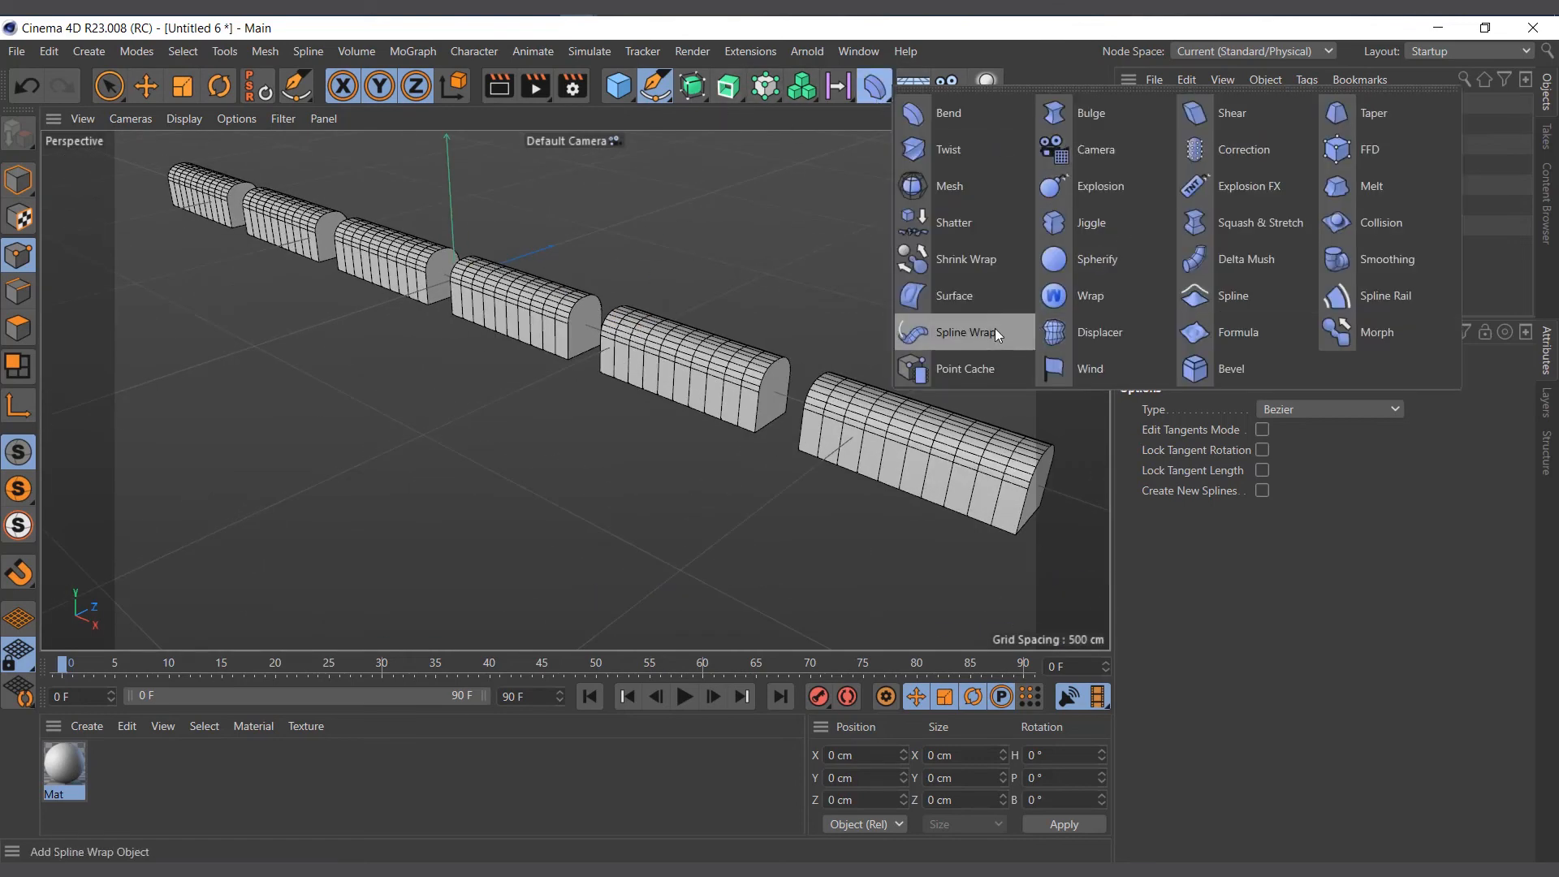
click(995, 333)
drag(1177, 112, 1171, 146)
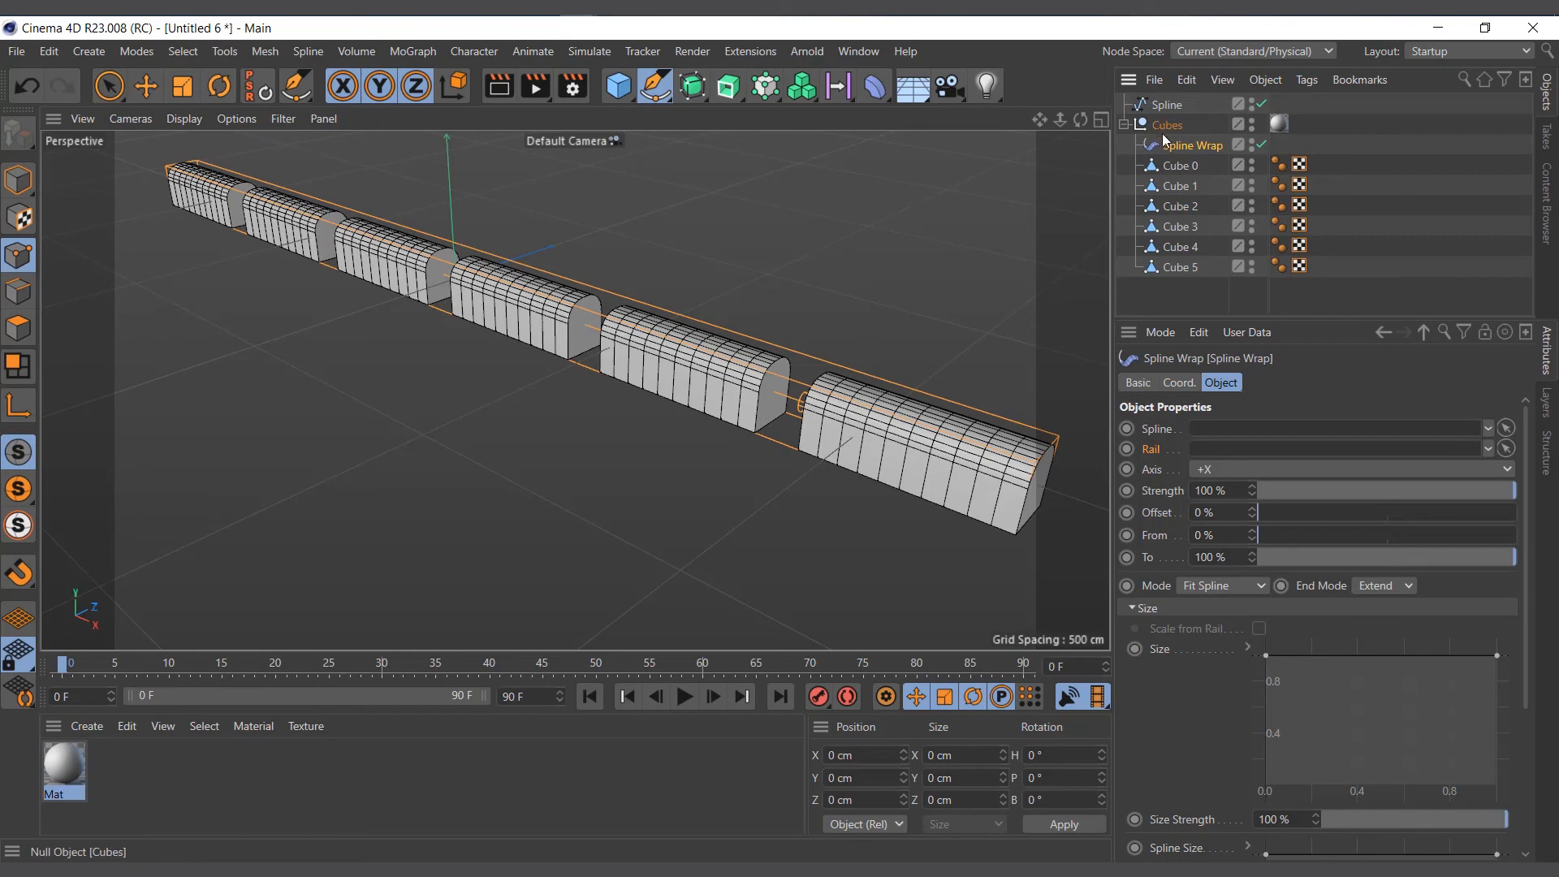
Assign the drawn Spline as the Spline of the Cubes group's Spline Wrap.
drag(1161, 106, 1282, 438)
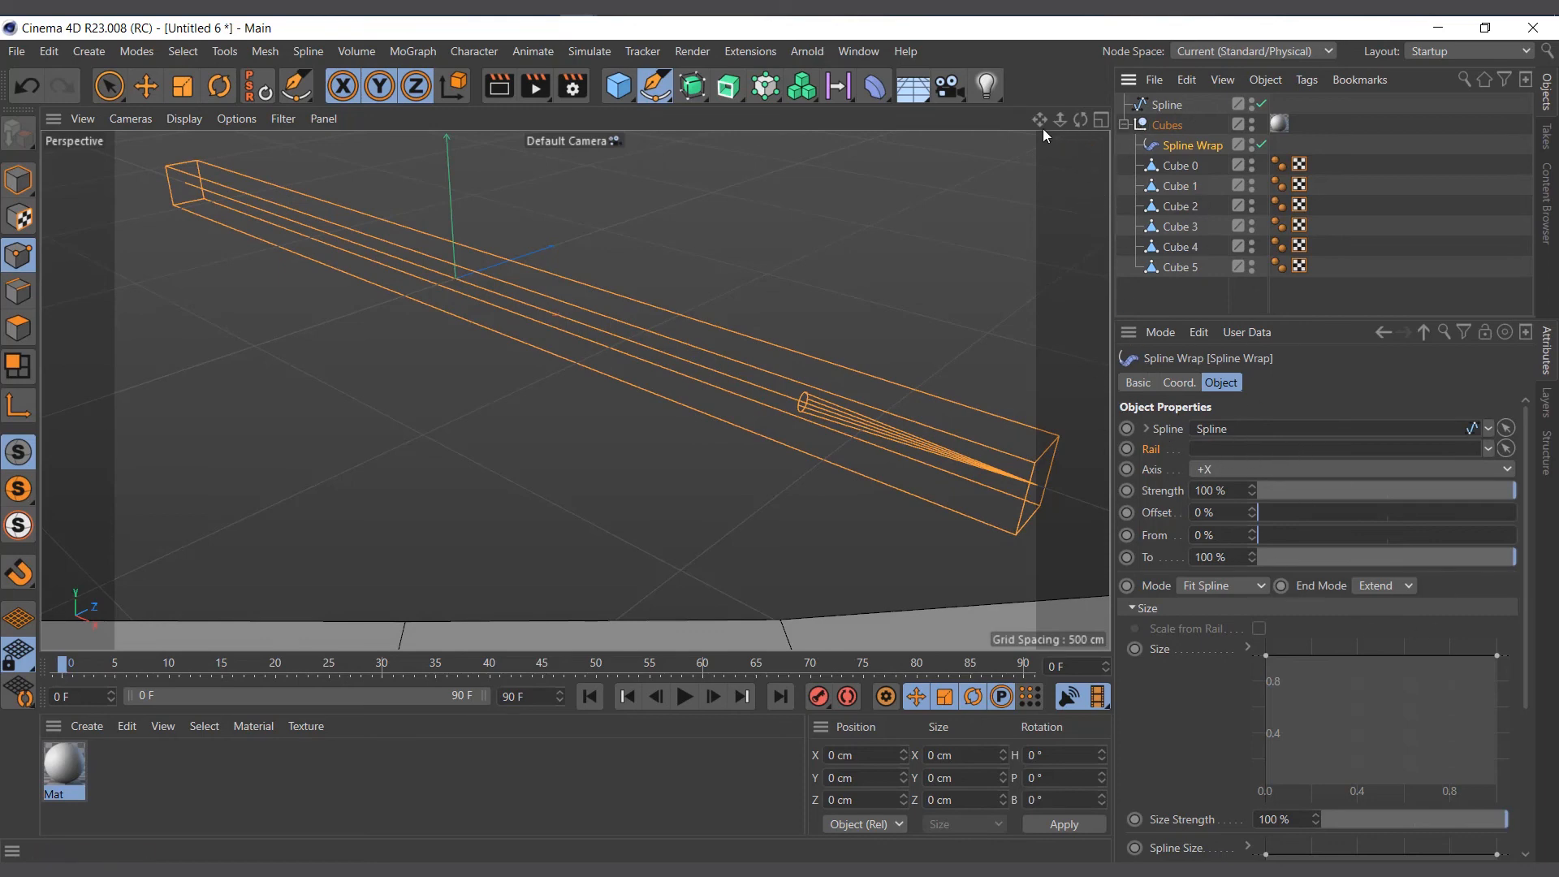
drag(1063, 117, 1015, 132)
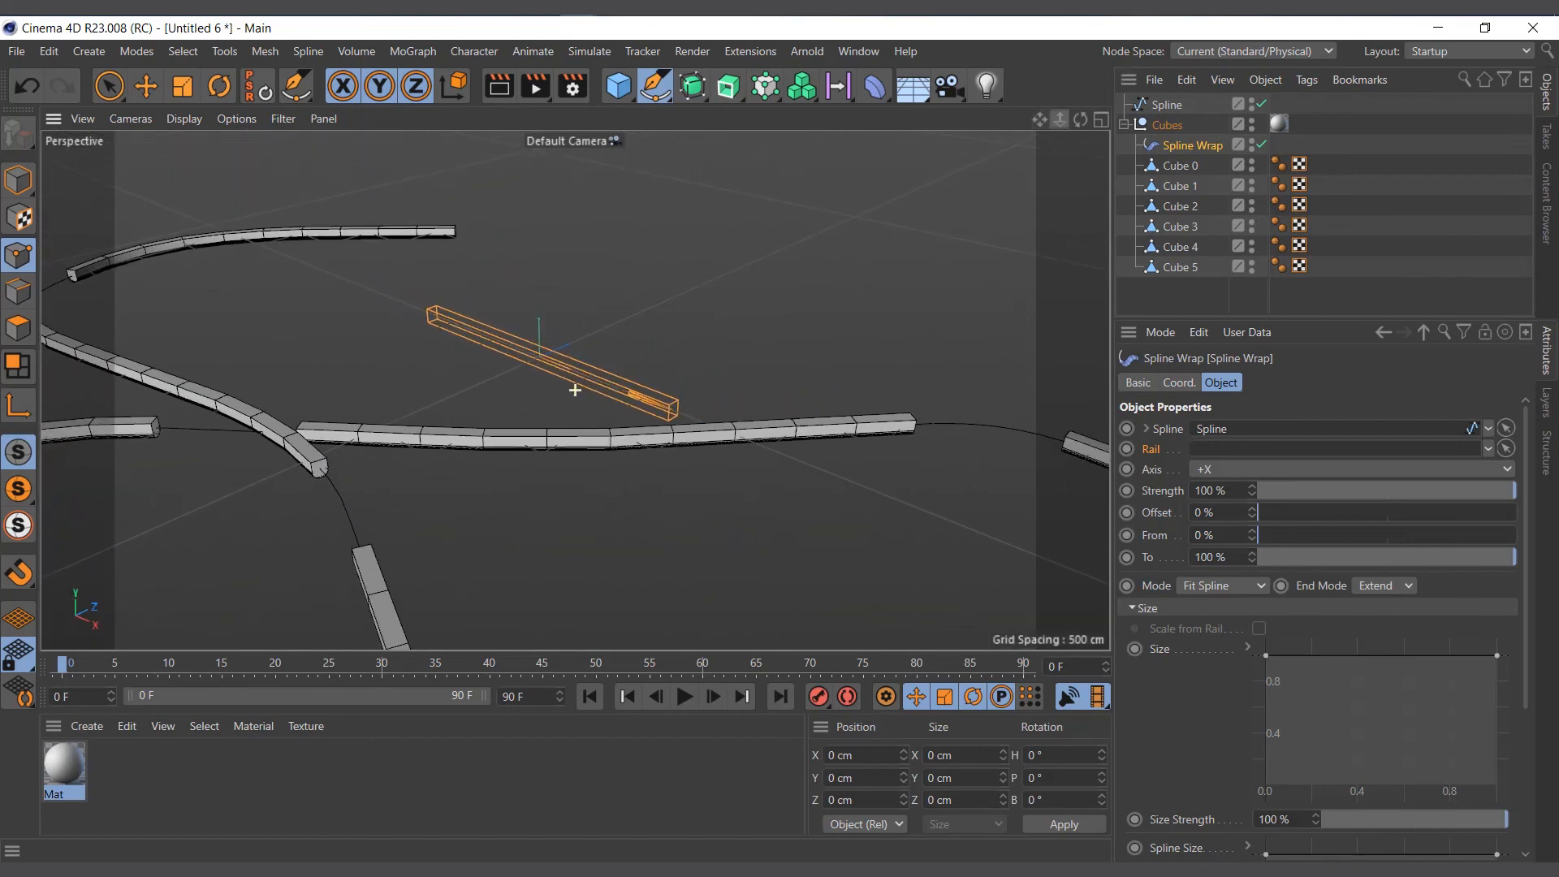
scroll(625, 390, down, 2)
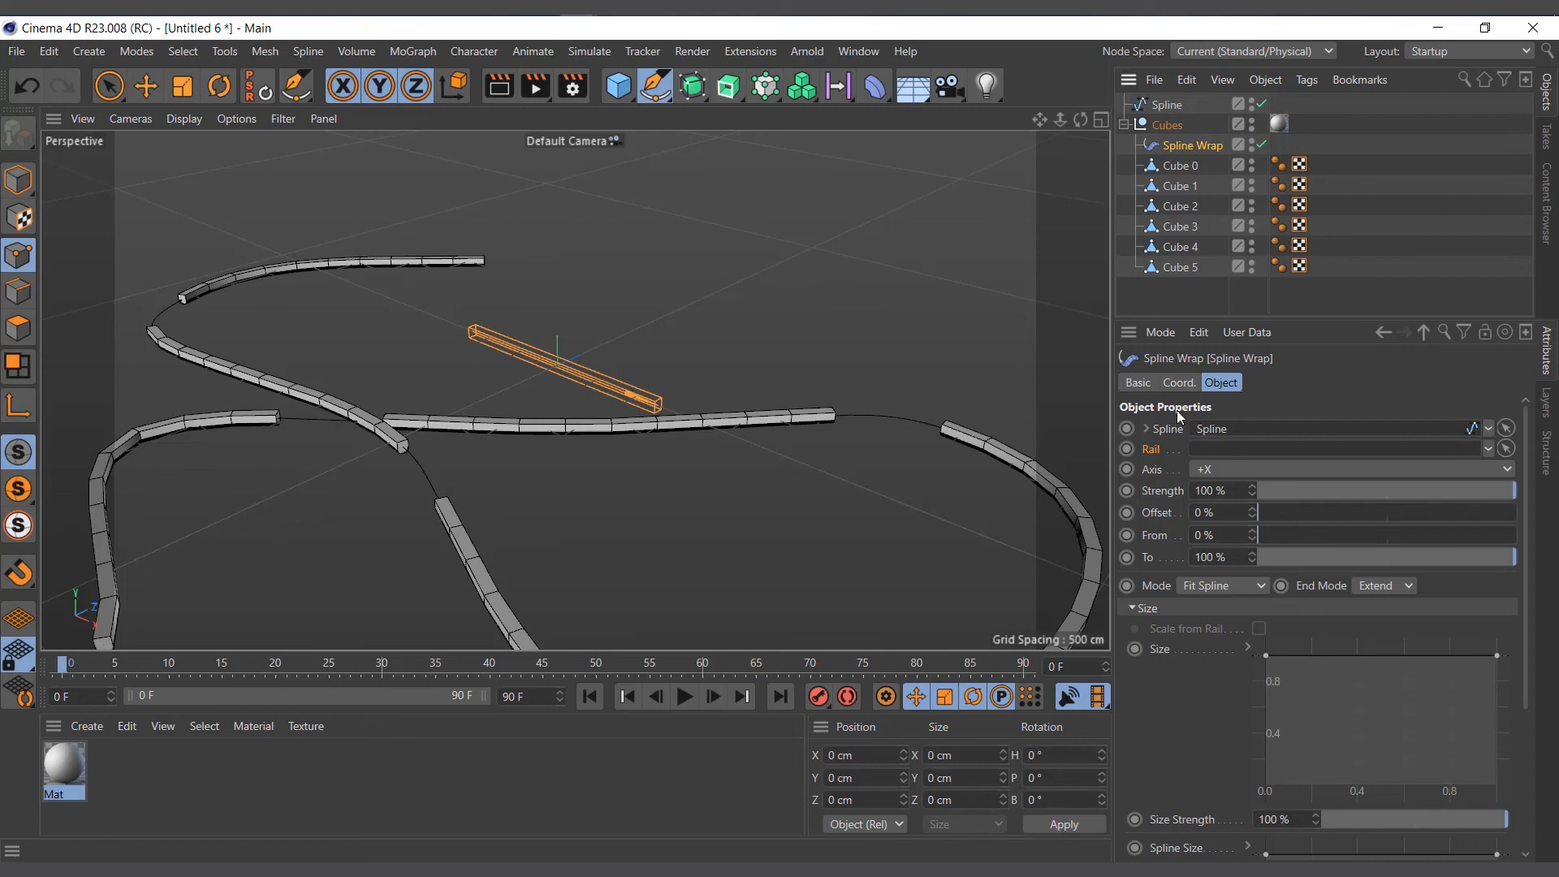
Set the Spline Wrap's Mode to Keep Length so the cubes keep their original length along the path.
click(1206, 584)
click(1197, 631)
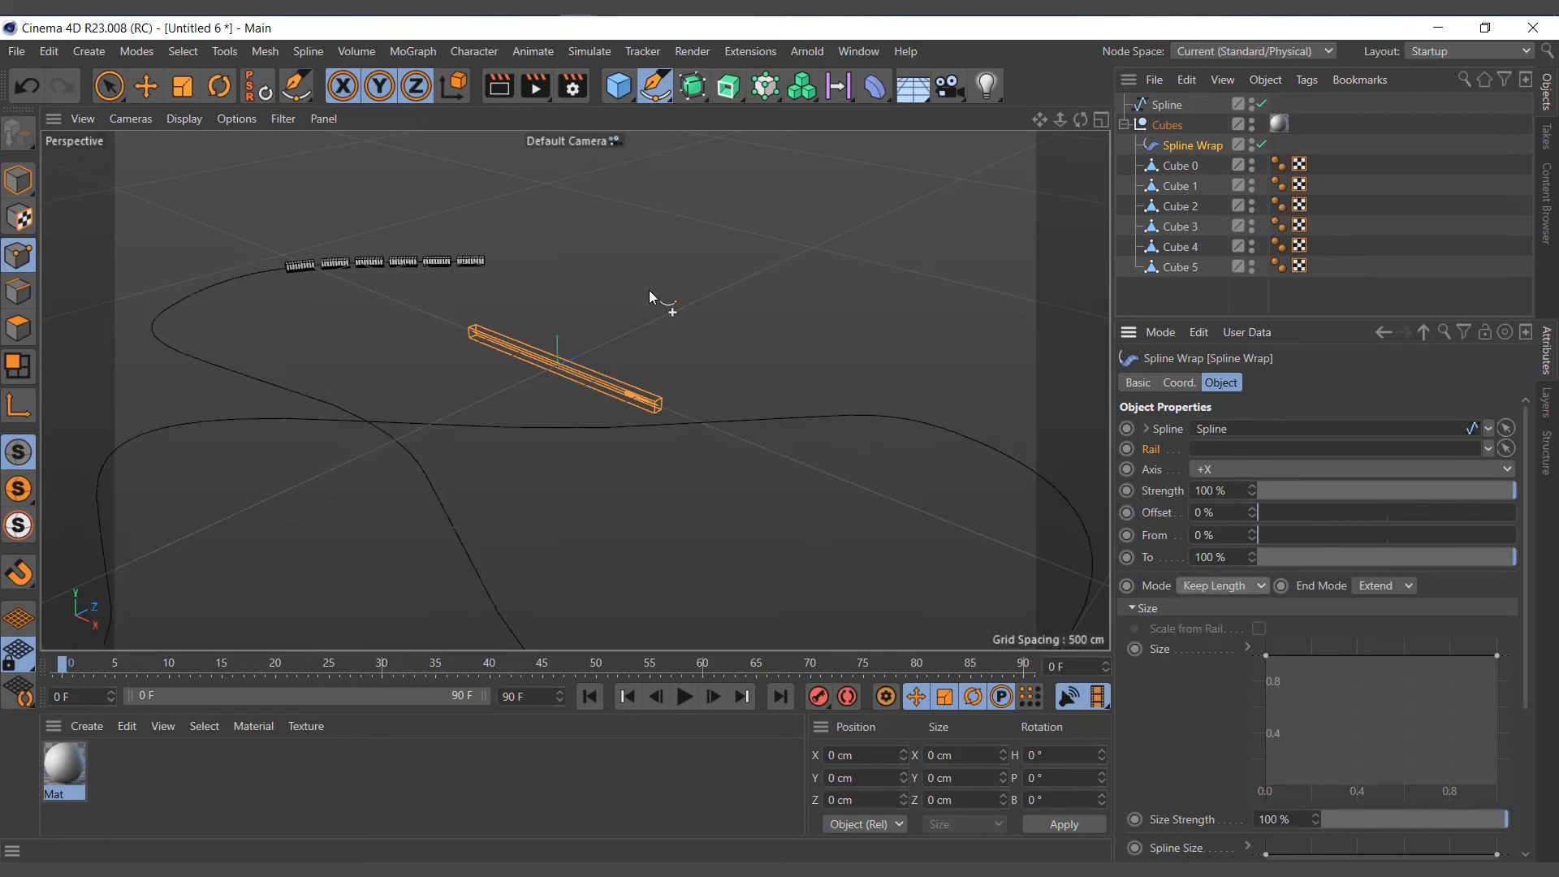
scroll(272, 276, up, 6)
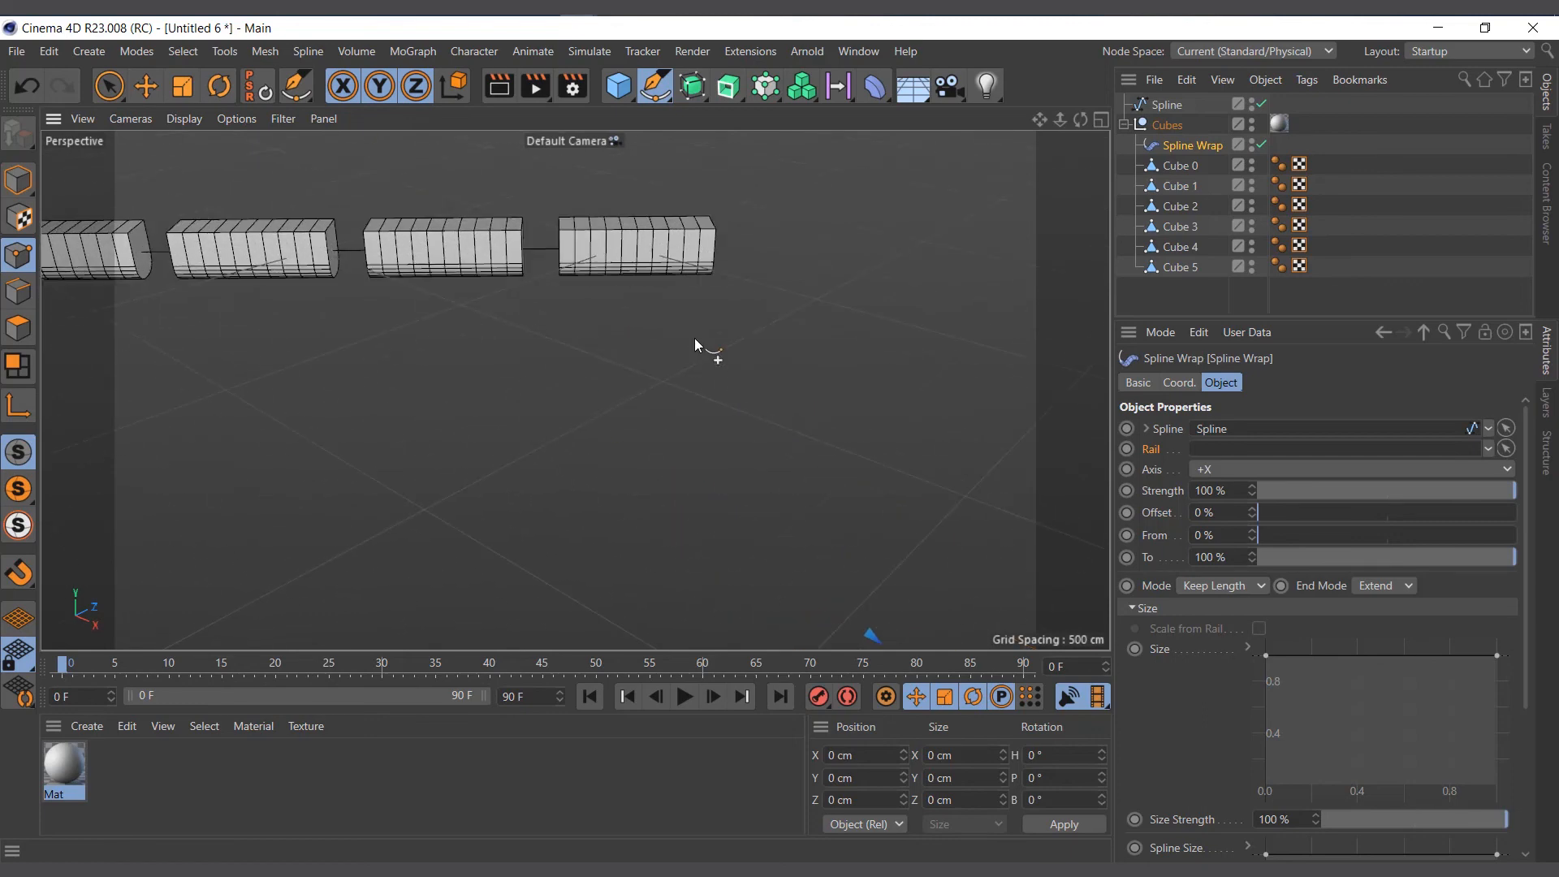
scroll(923, 274, down, 4)
scroll(503, 251, up, 3)
scroll(786, 318, down, 6)
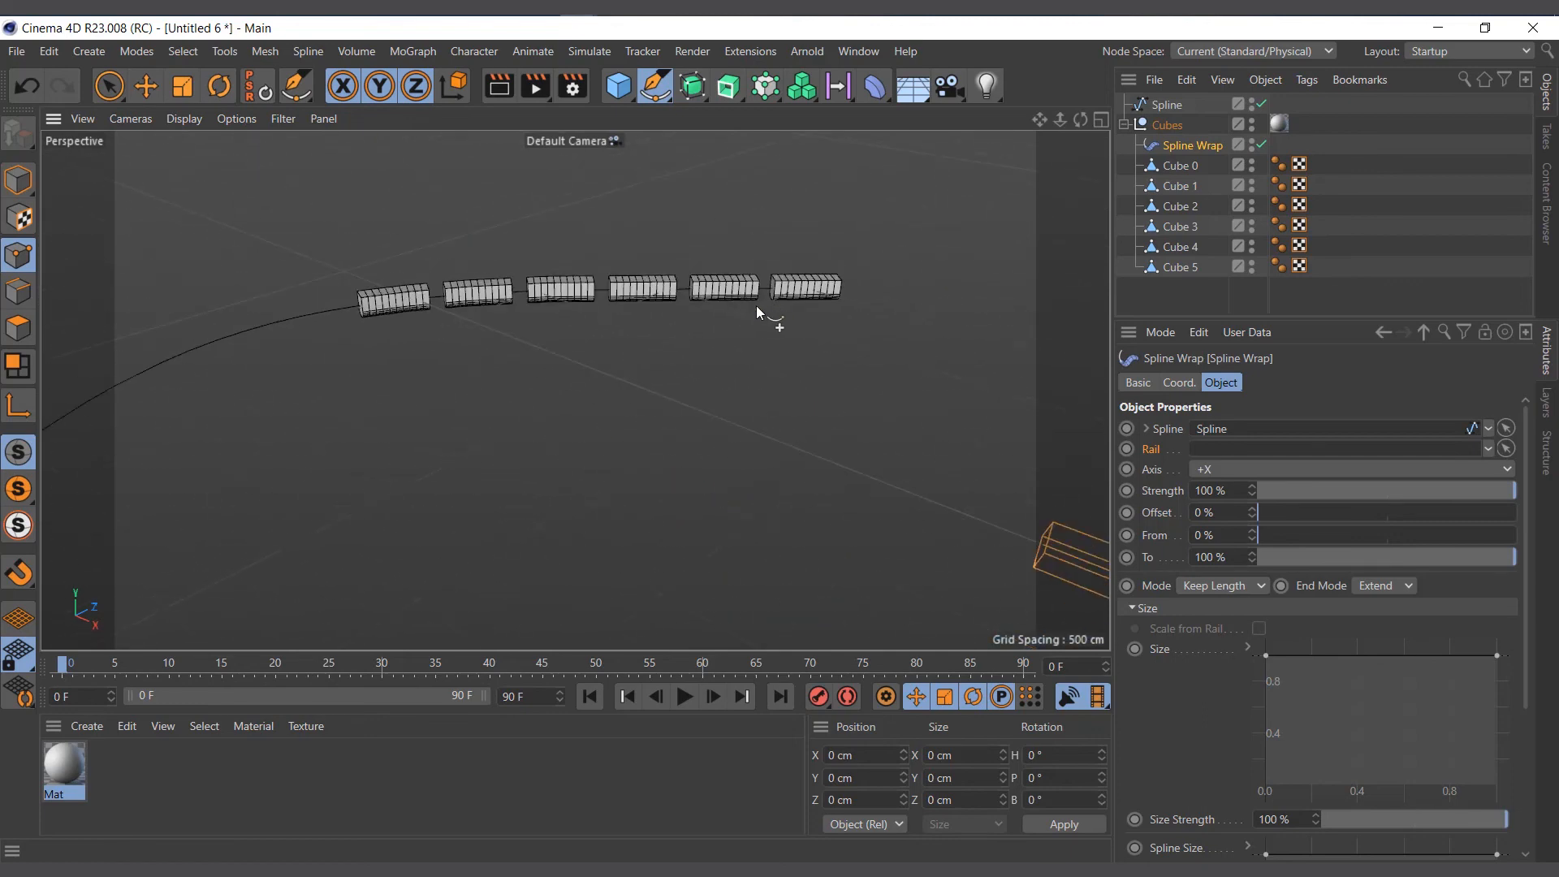
scroll(622, 301, down, 5)
scroll(893, 288, up, 2)
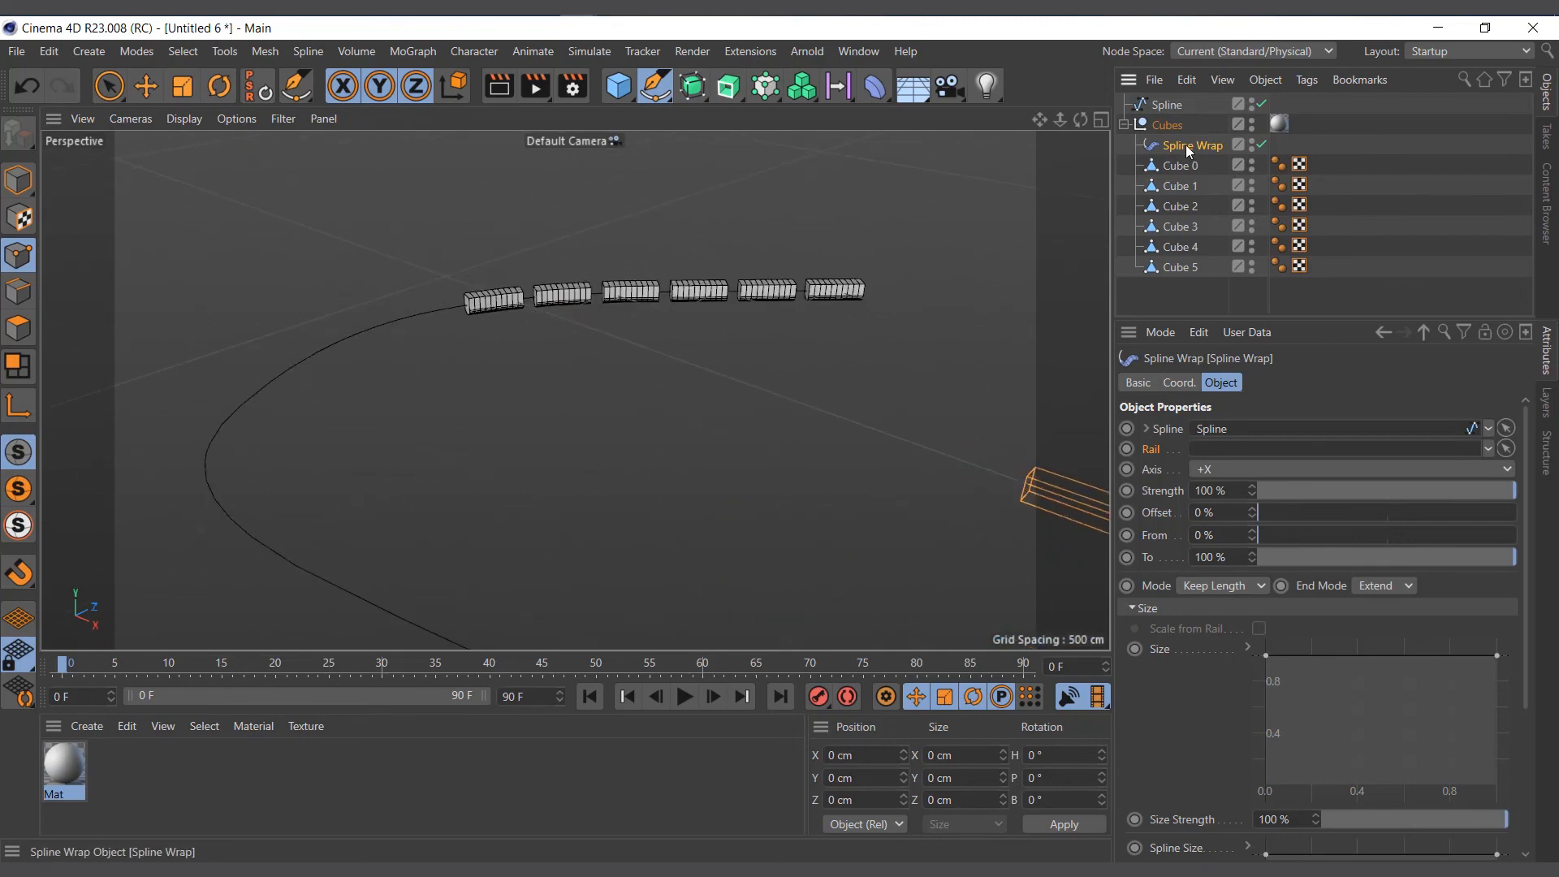
Examine the Spline Wrap's Size settings and open its Rotation settings to inspect the Up Vector, Banking and rotation curves.
scroll(599, 292, up, 3)
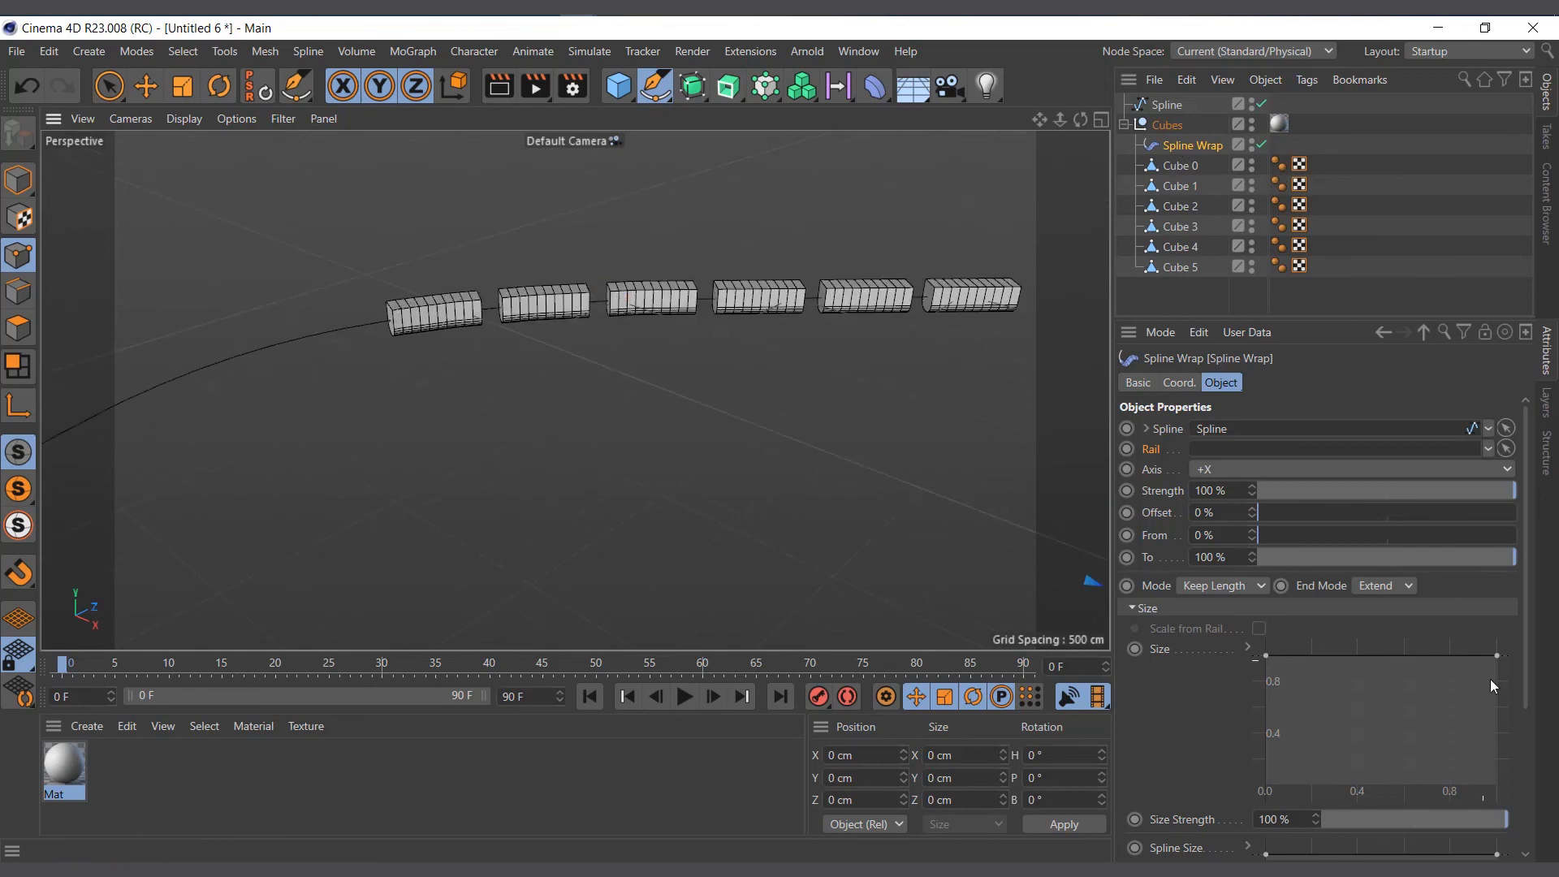
scroll(1187, 726, down, 3)
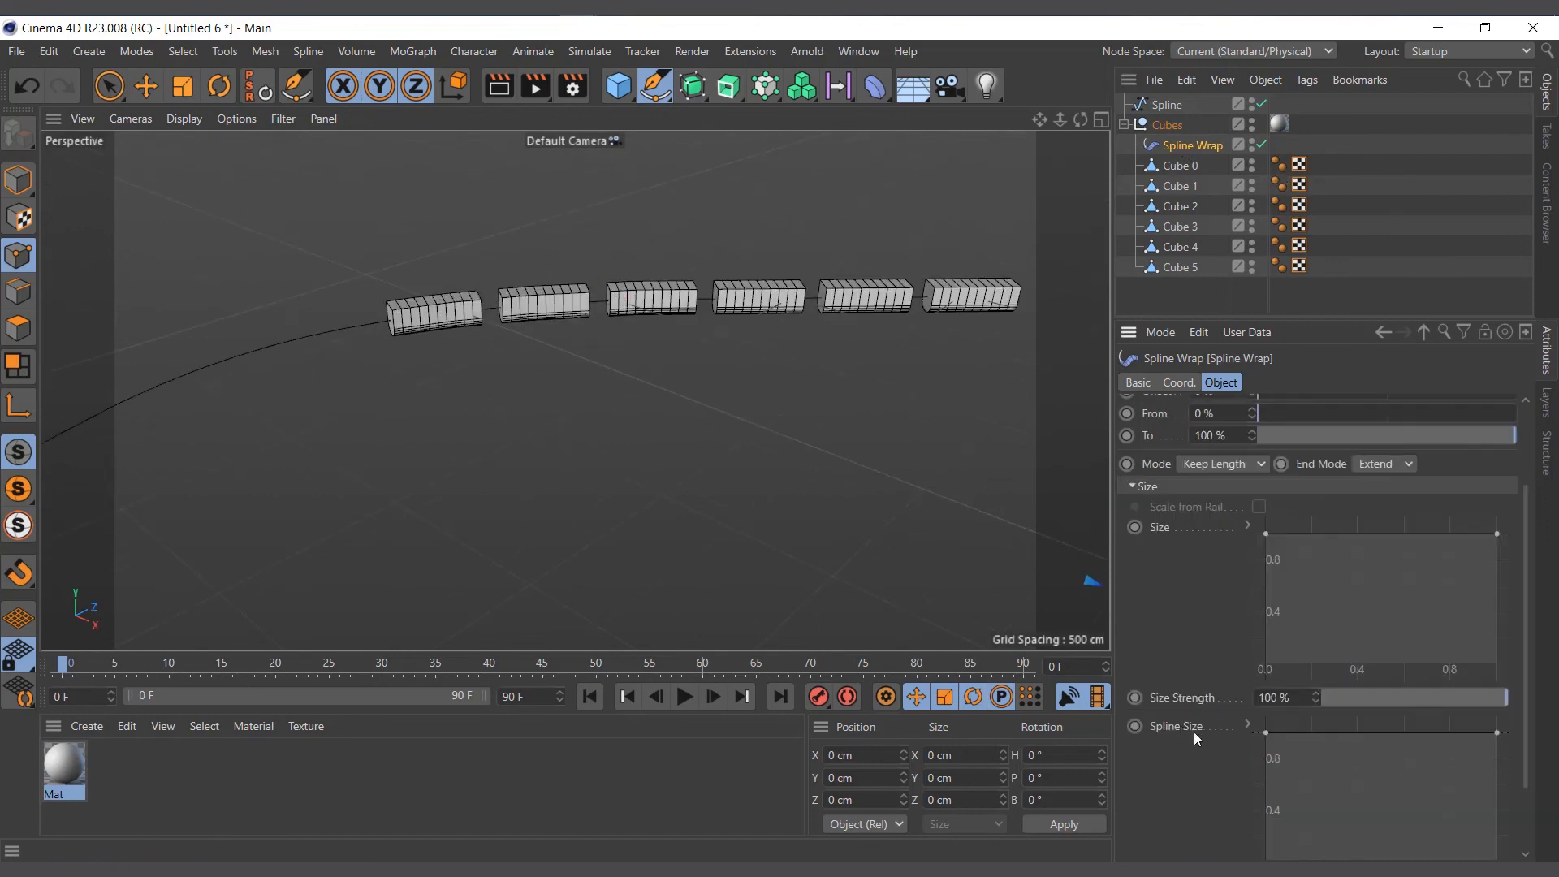
scroll(1197, 651, down, 2)
scroll(1230, 700, up, 5)
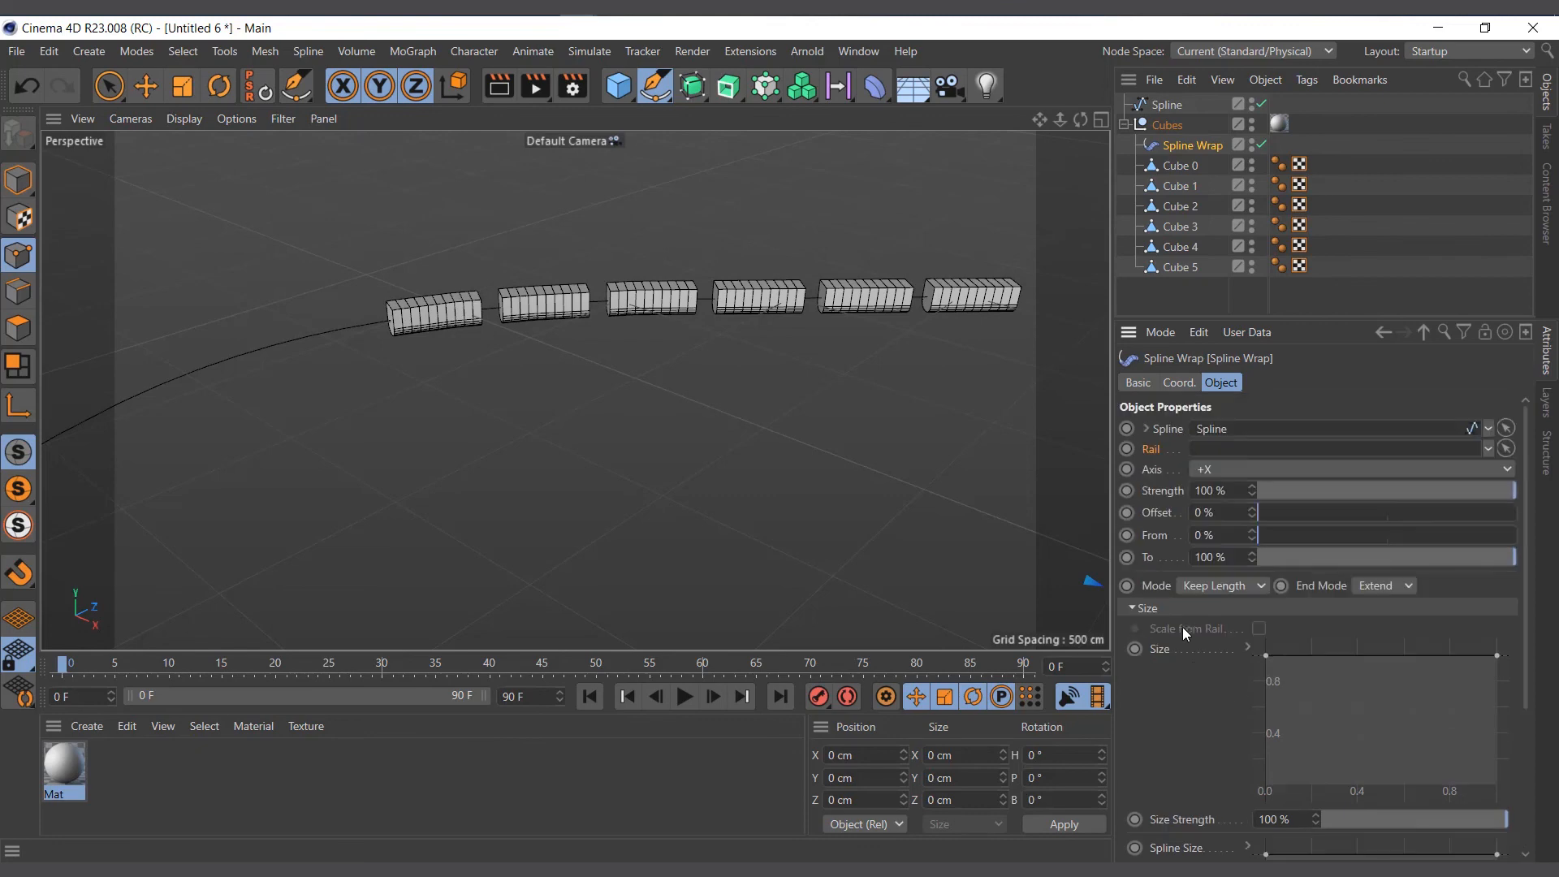
click(1161, 616)
click(1162, 630)
scroll(1180, 681, down, 3)
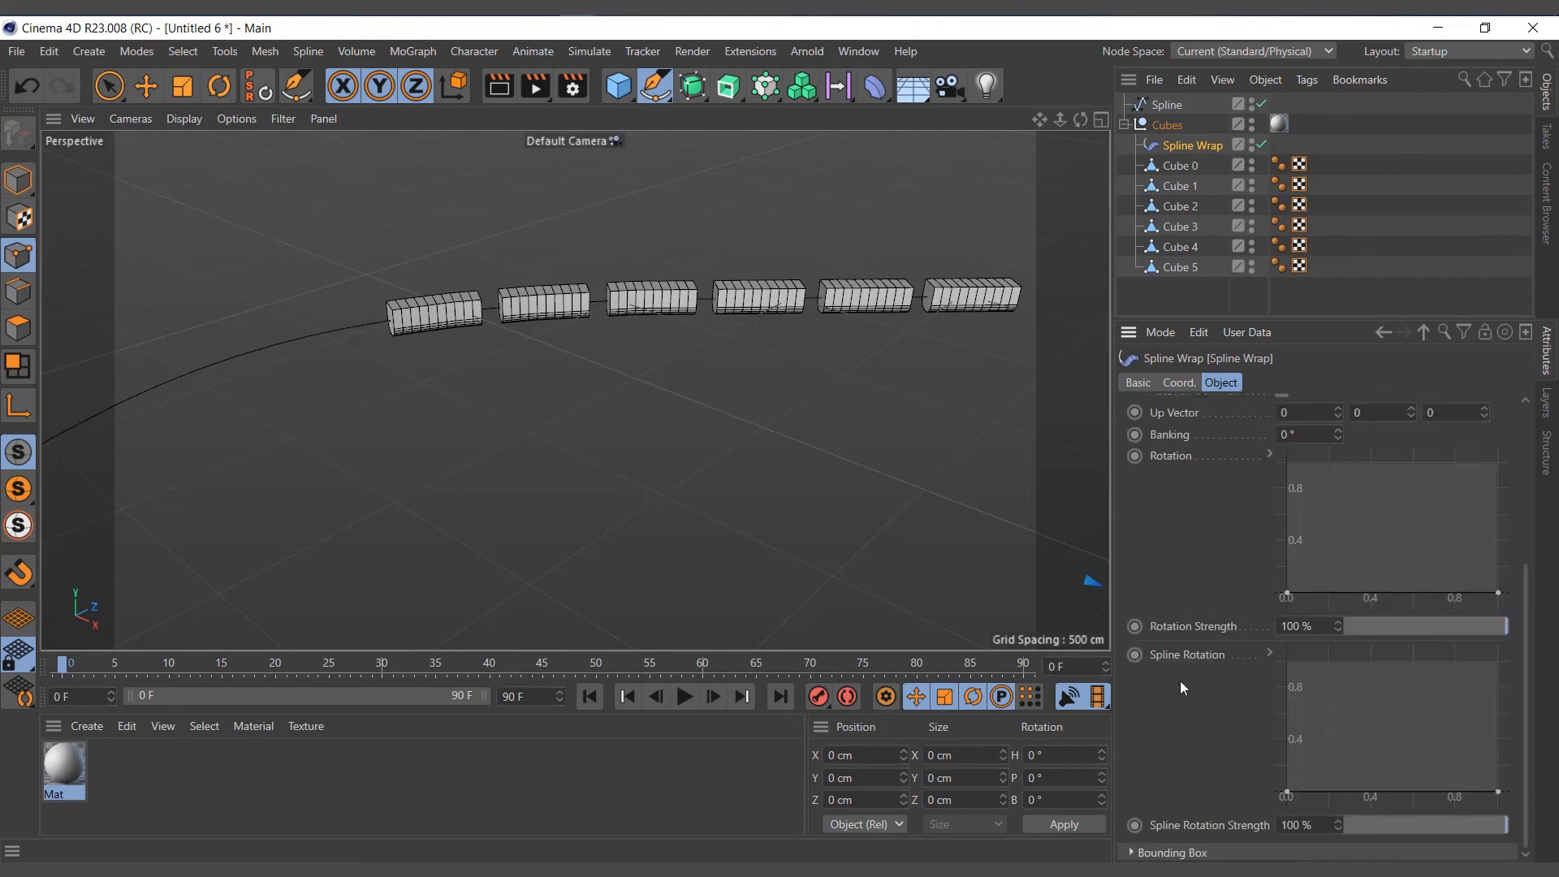
click(1408, 596)
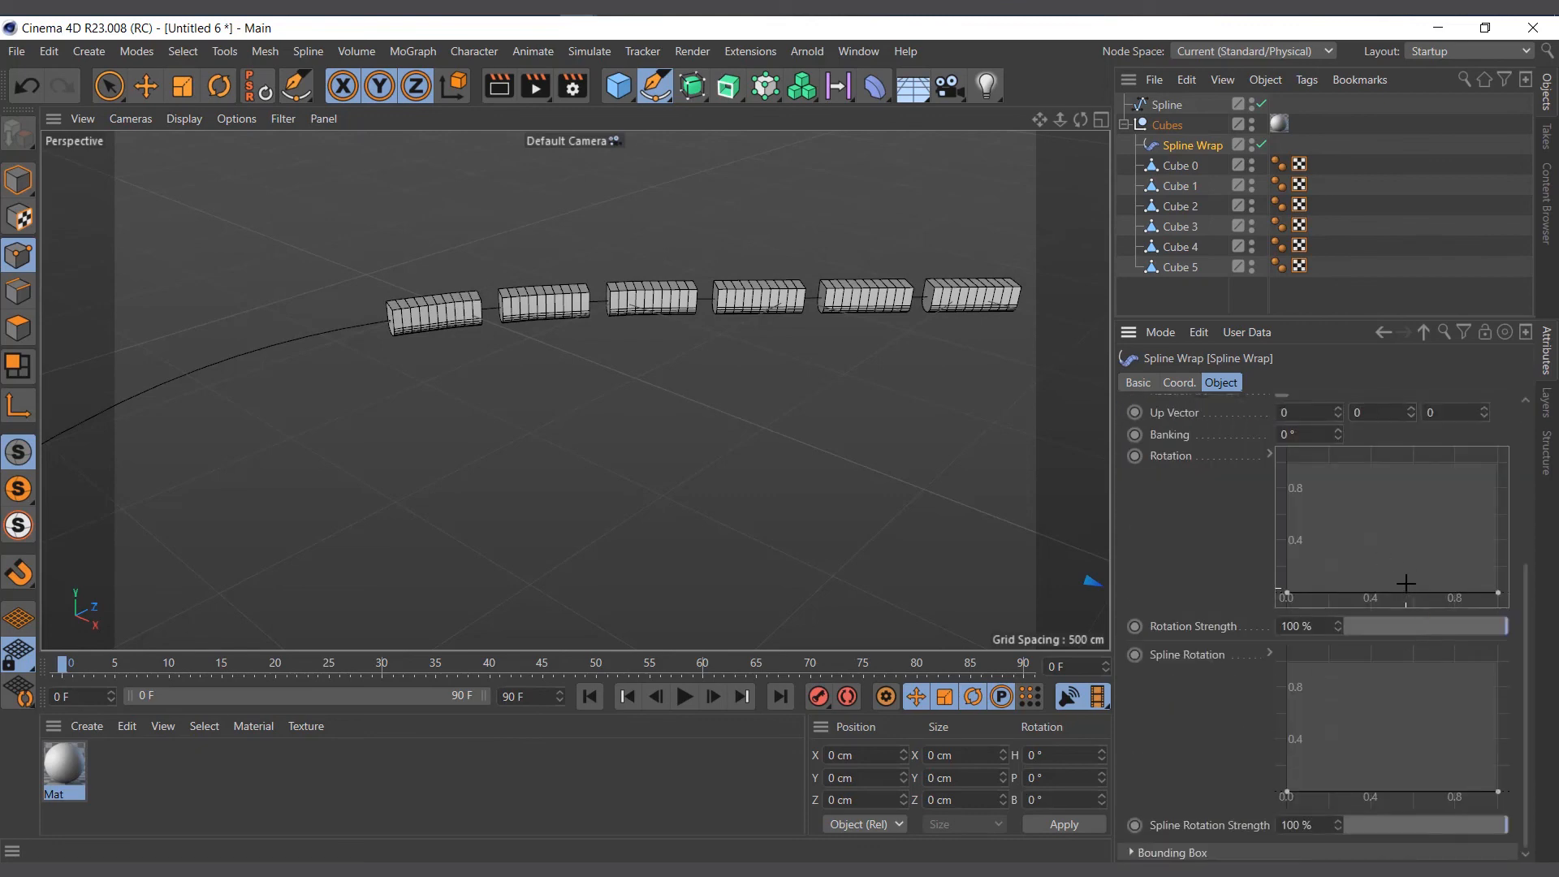
Raise the Rotation curve of the Cubes group's Spline Wrap to a flat level of about 0.5.
click(110, 86)
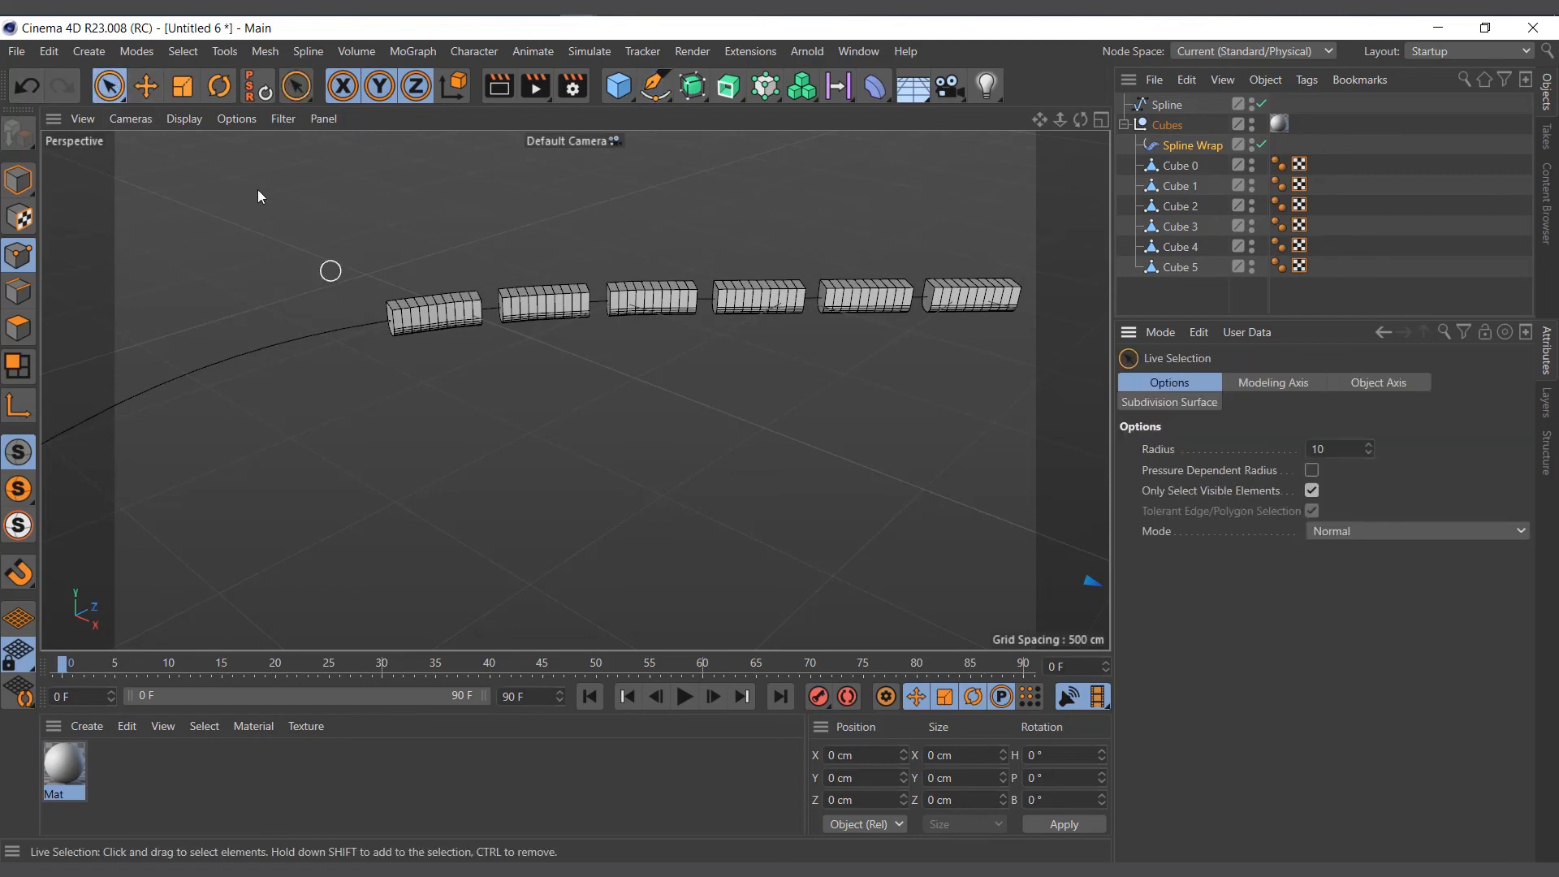
click(146, 86)
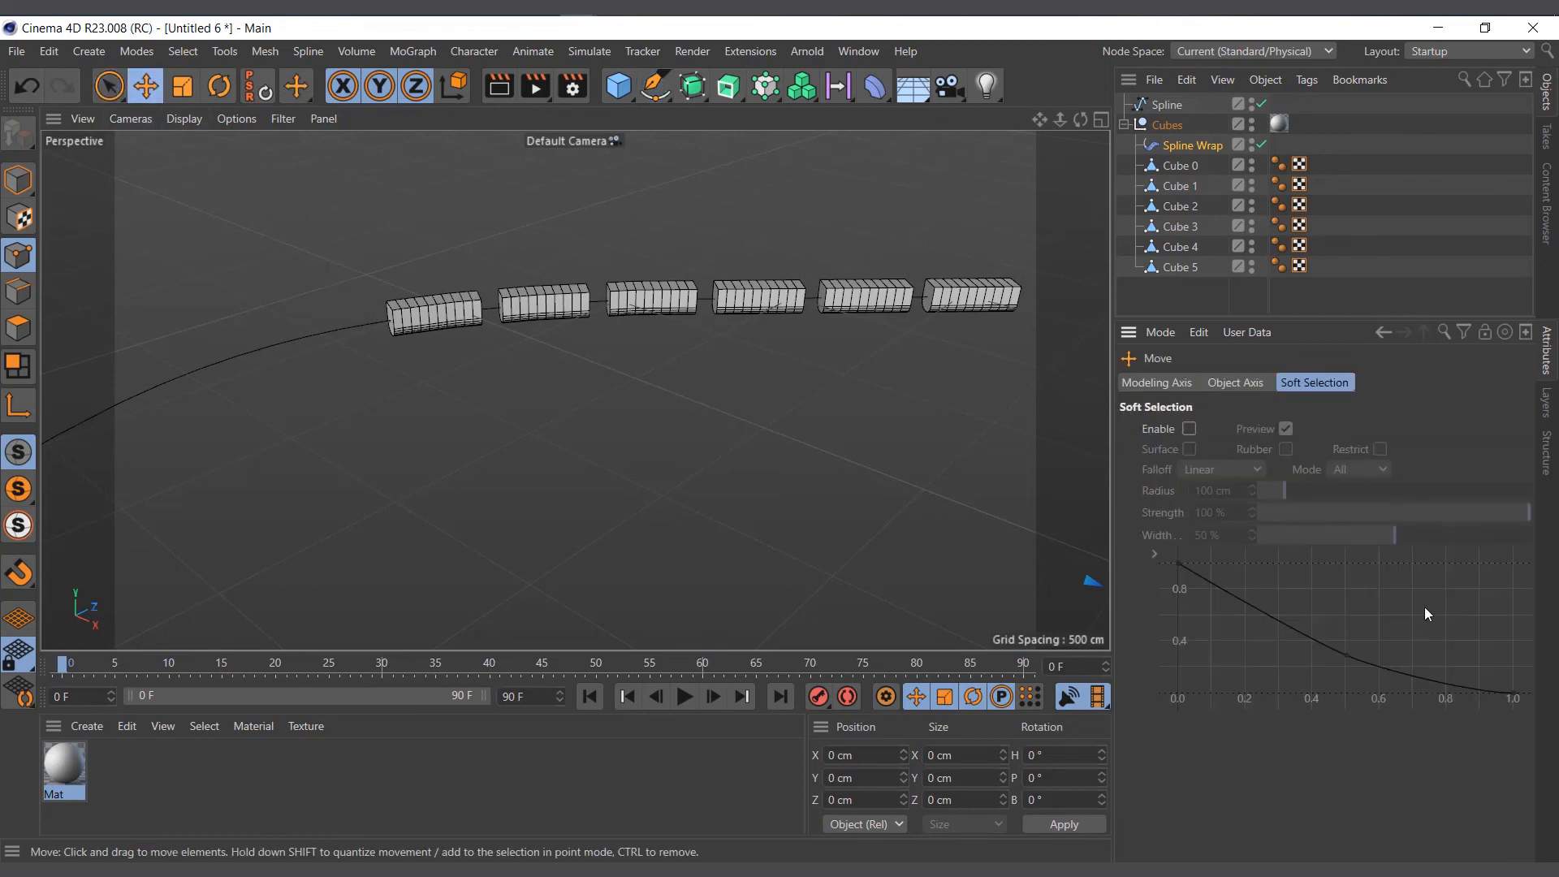
click(1192, 147)
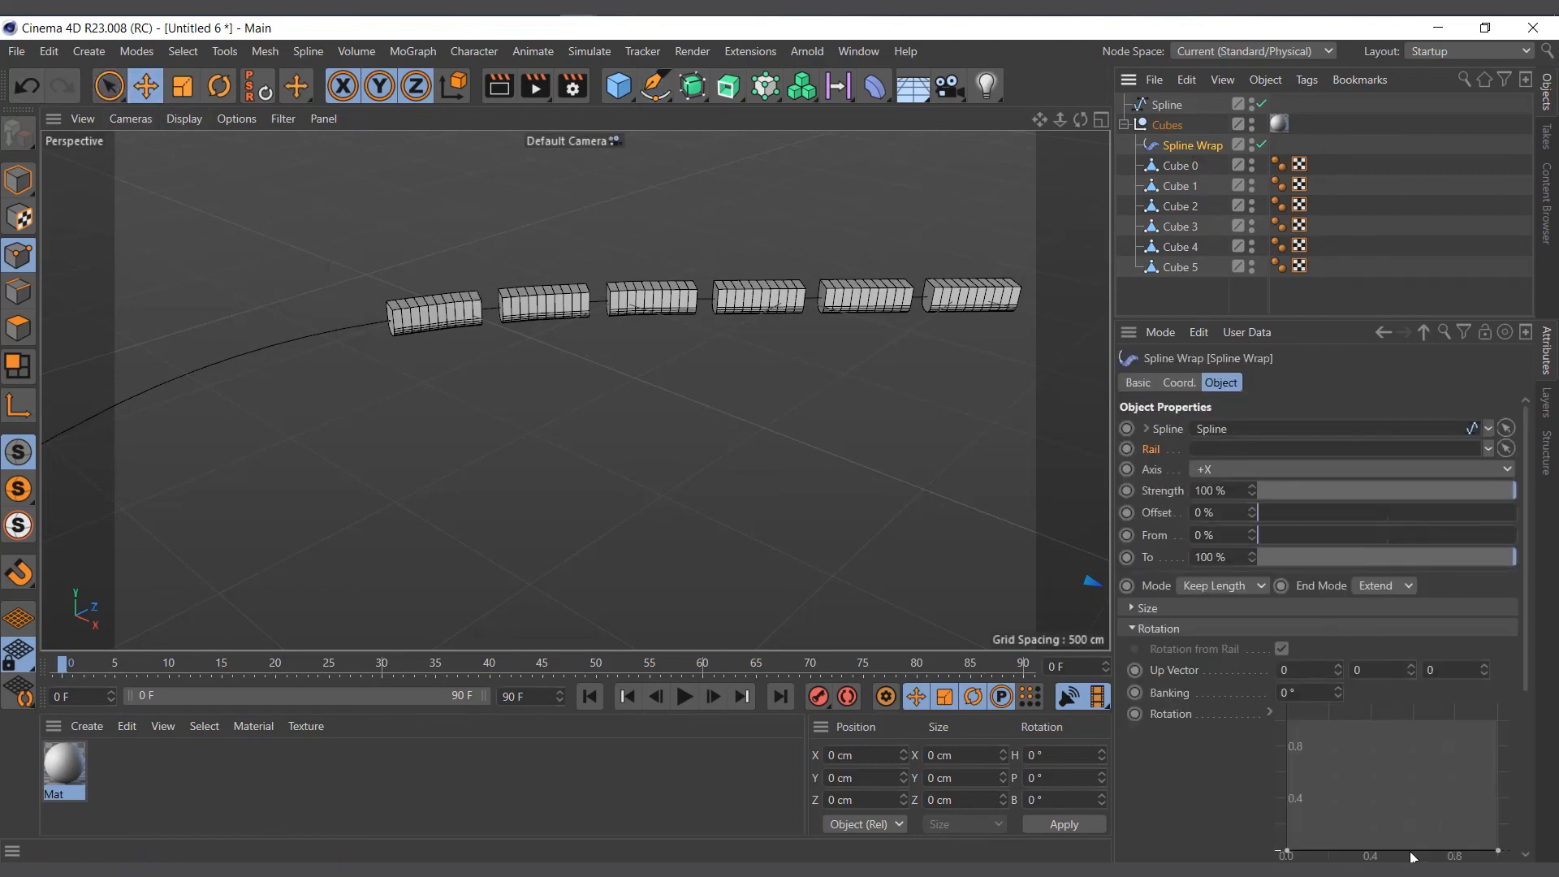
drag(1411, 852, 1396, 785)
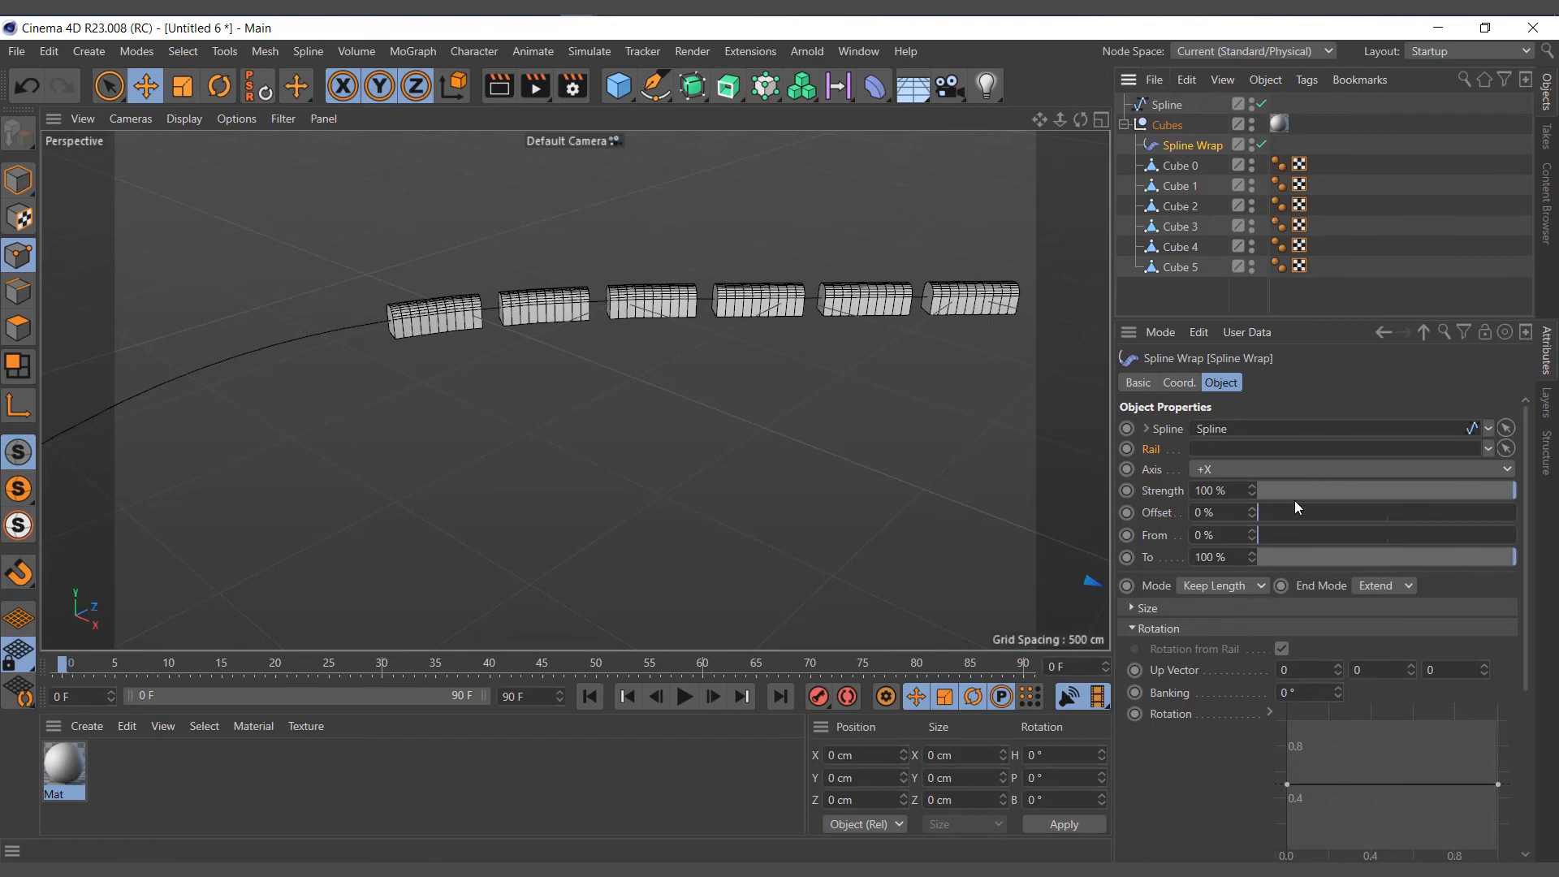
Slide the cubes along the spline by raising the Spline Wrap's Offset to 16% and on to 72%.
drag(1269, 518, 1298, 513)
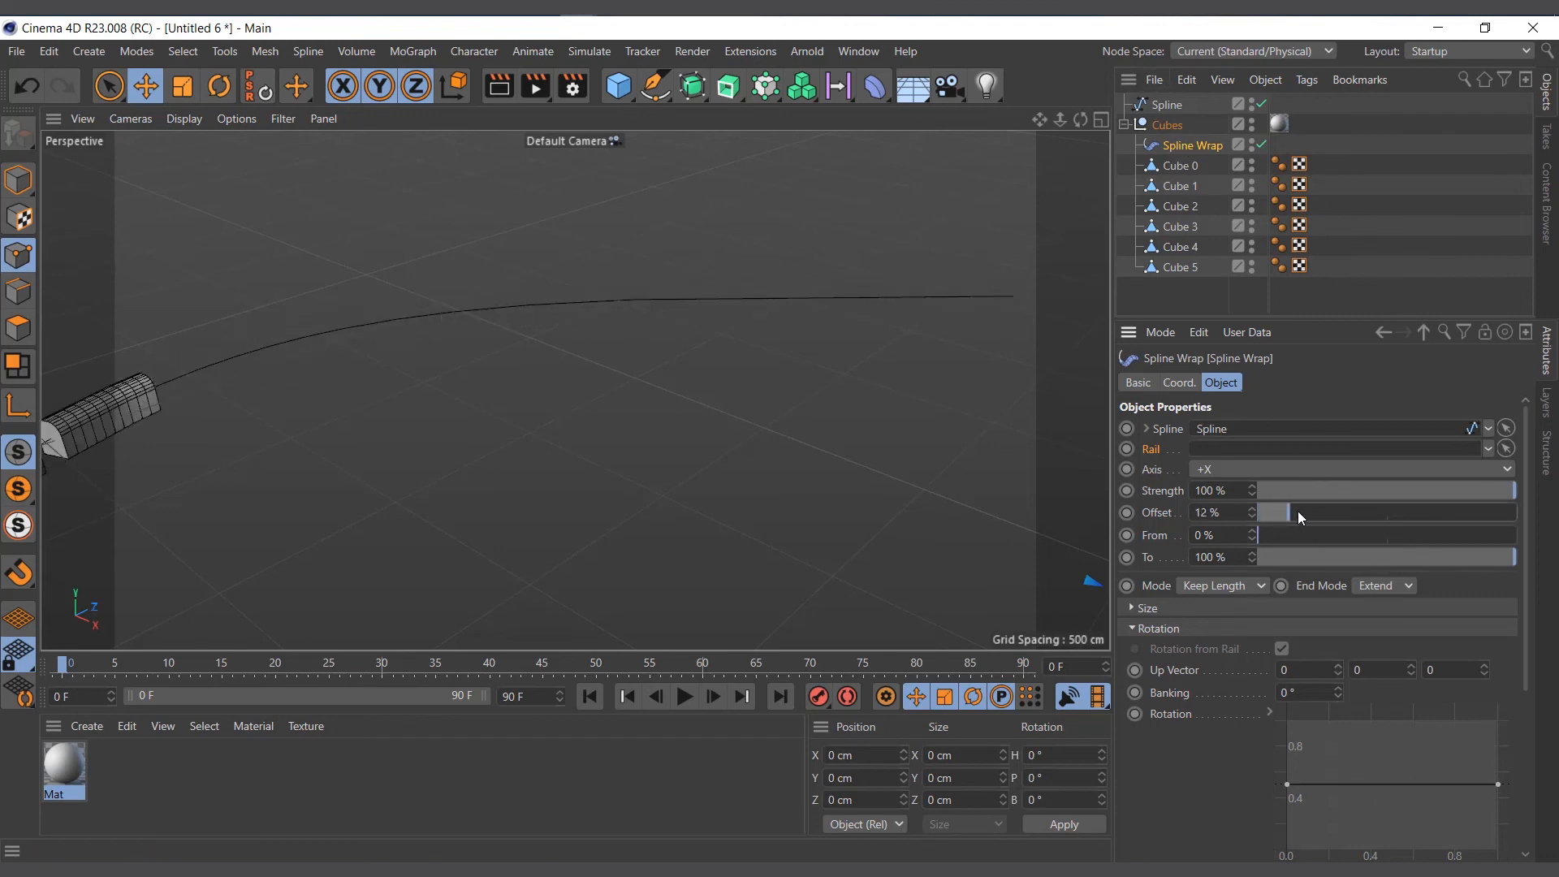
scroll(514, 282, down, 5)
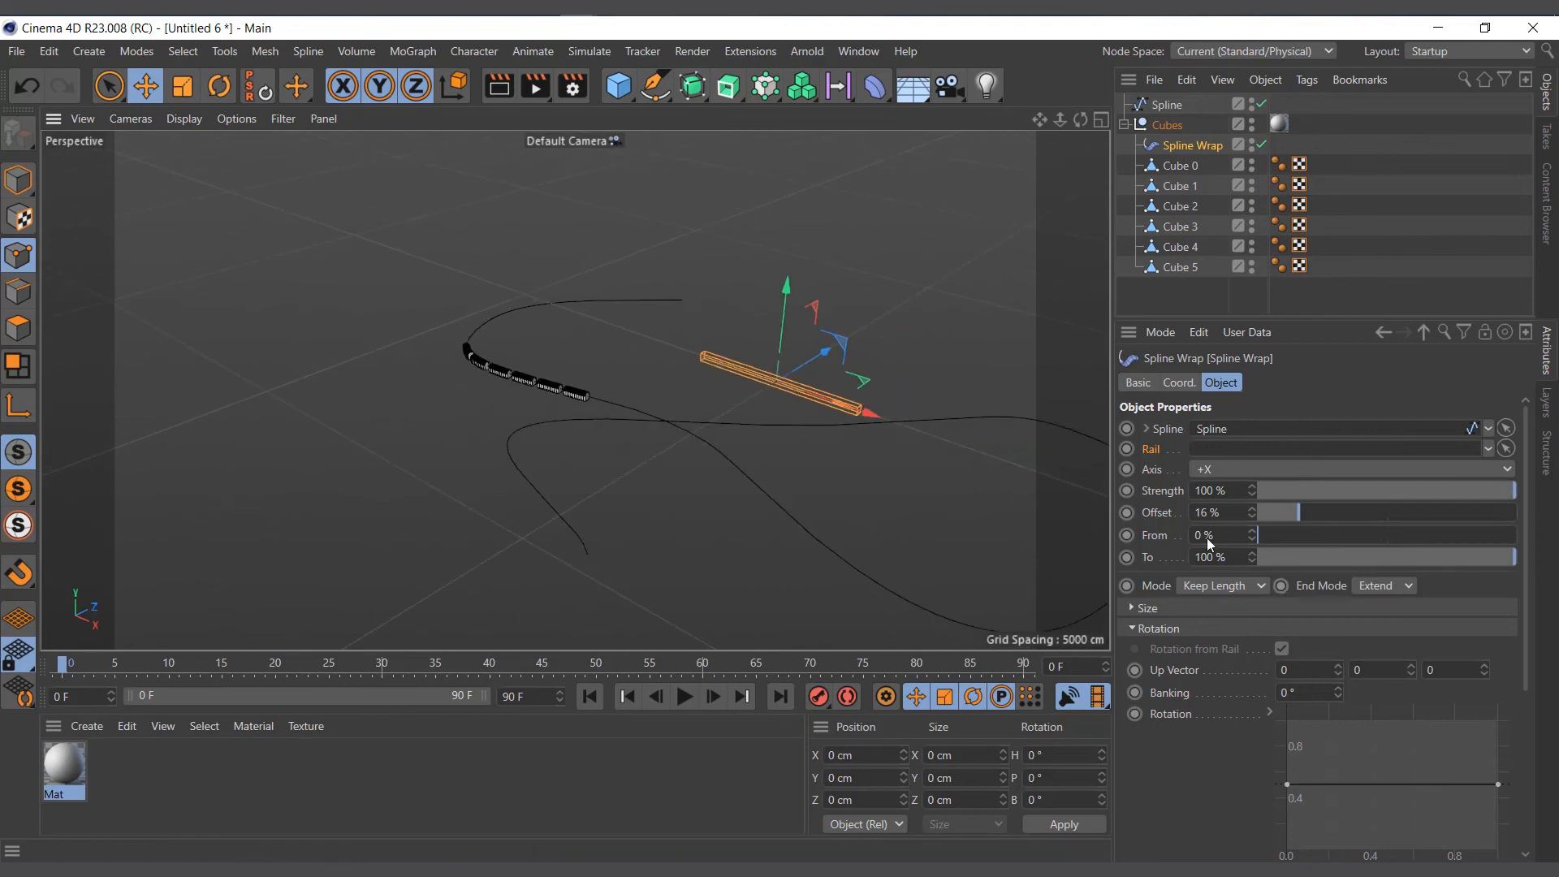
scroll(598, 445, up, 5)
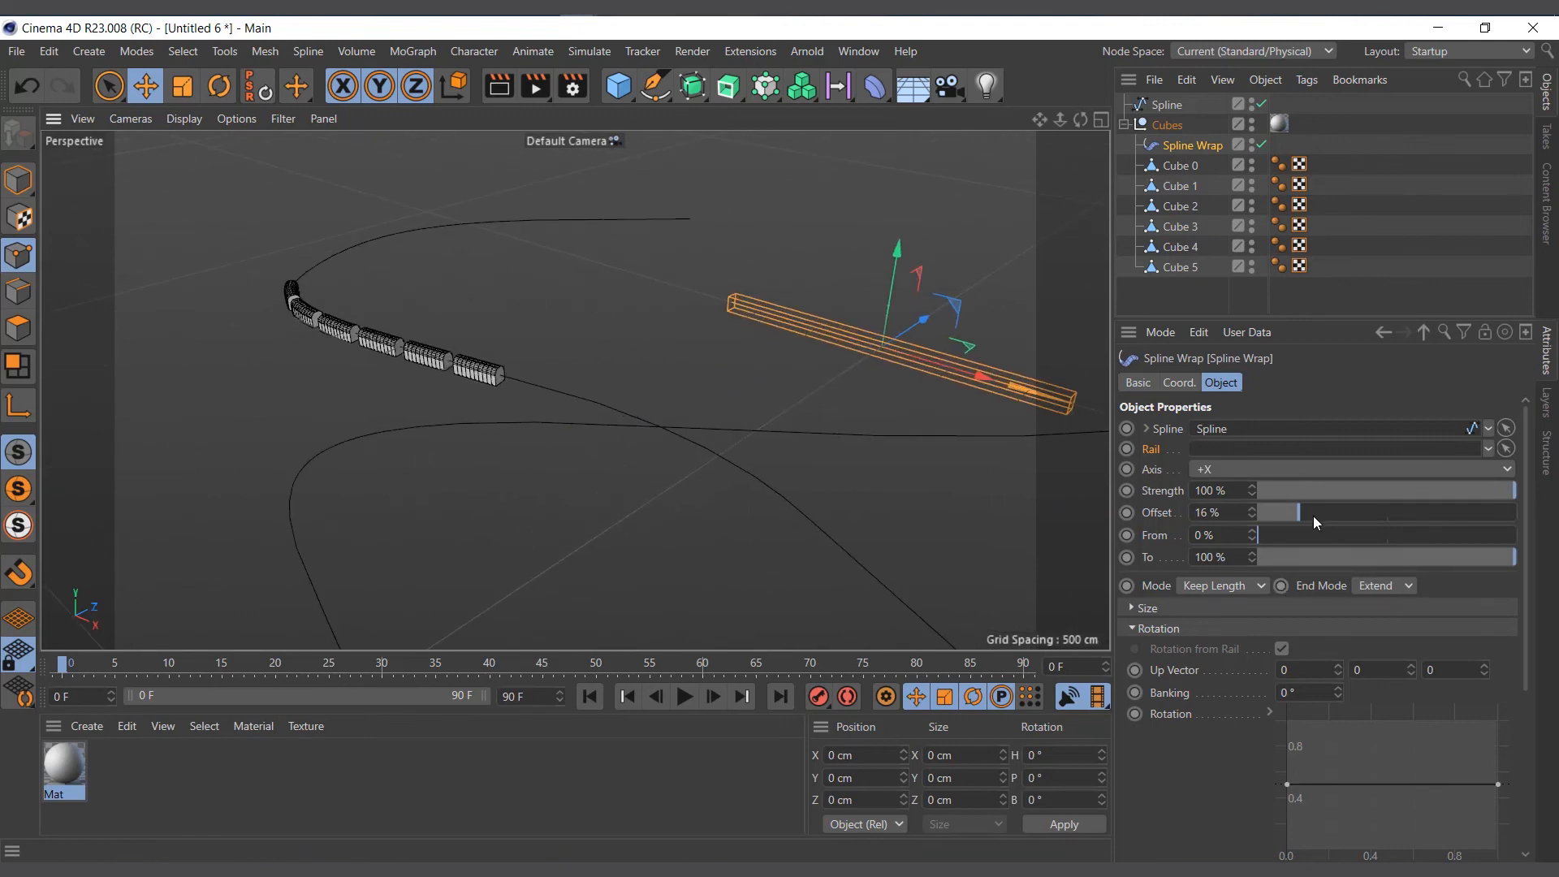
drag(1313, 515, 1444, 512)
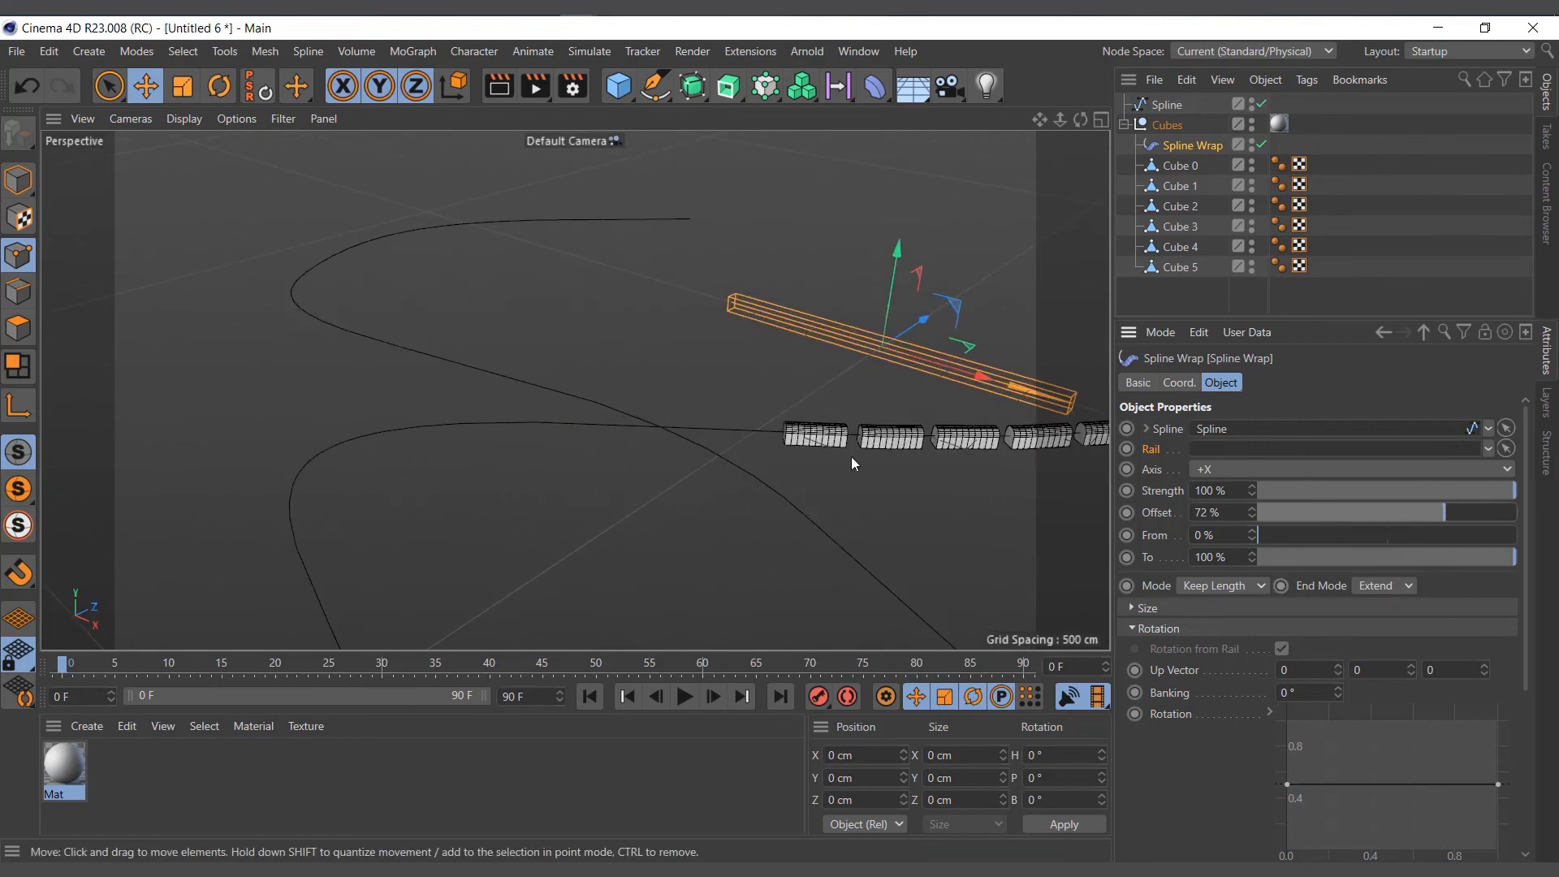
Switch the Perspective view's display to Gouraud Shading without lines.
scroll(541, 306, down, 2)
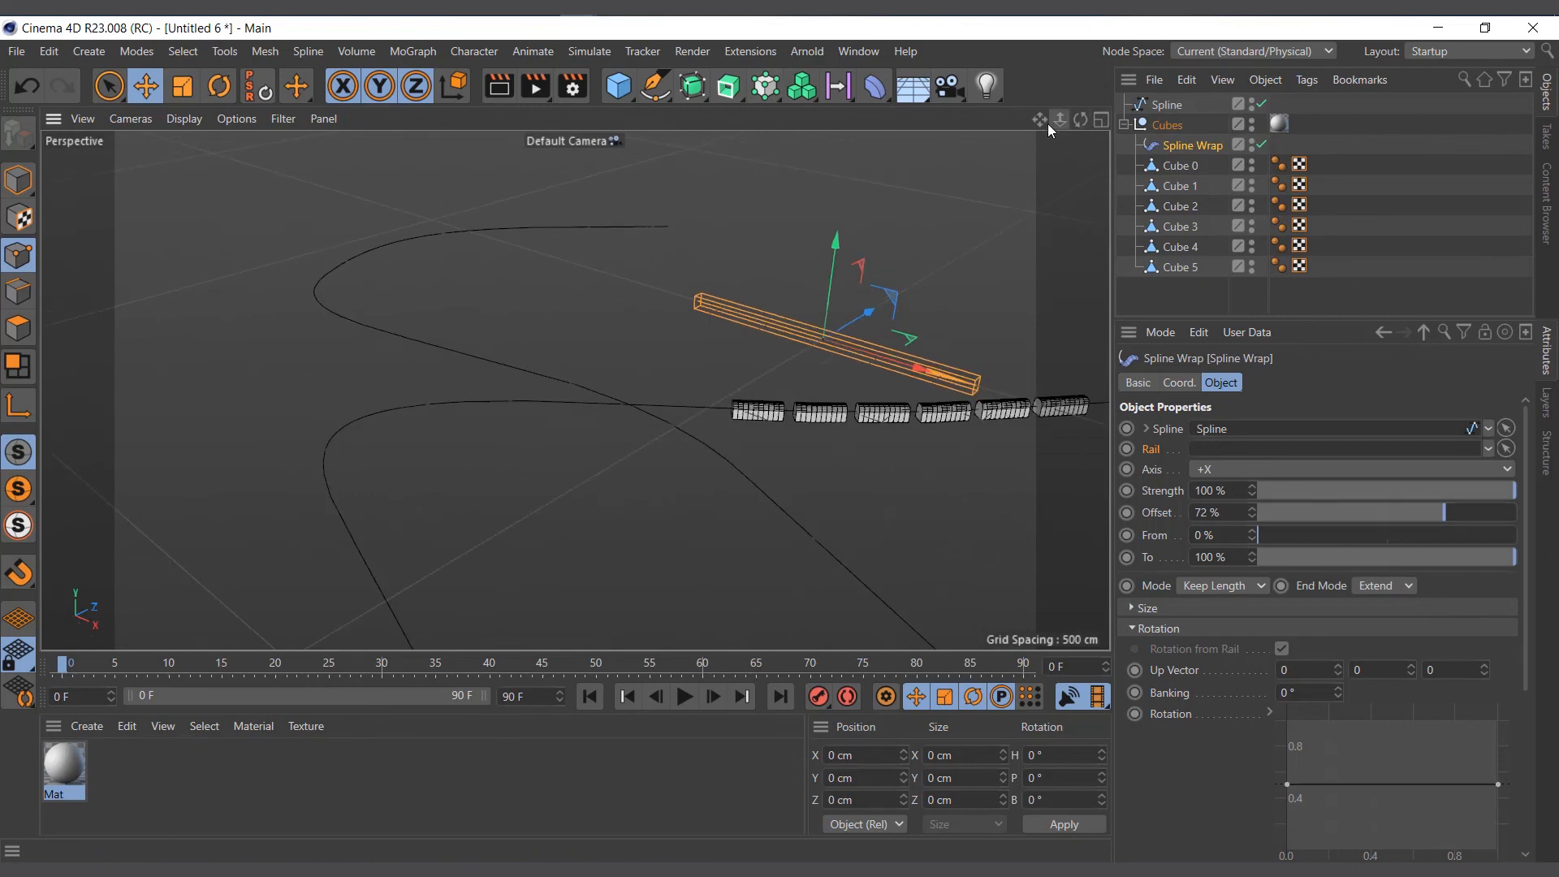
drag(1041, 122, 948, 72)
click(185, 118)
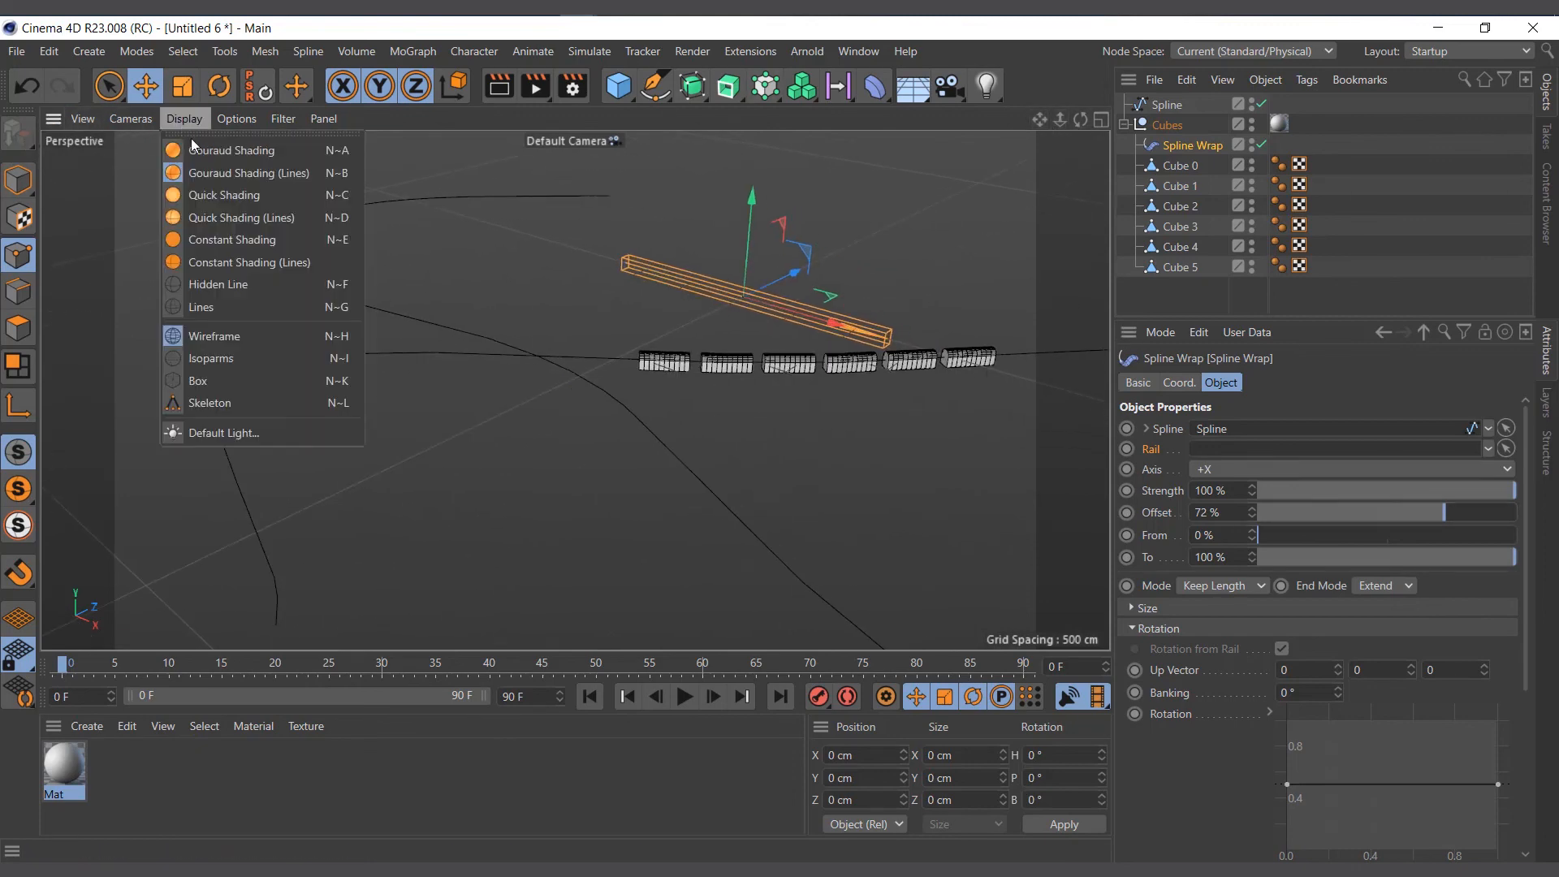
click(203, 150)
Move the cubes back to the spline's start by setting the Spline Wrap's Offset to 0%.
scroll(240, 288, down, 3)
scroll(496, 325, up, 2)
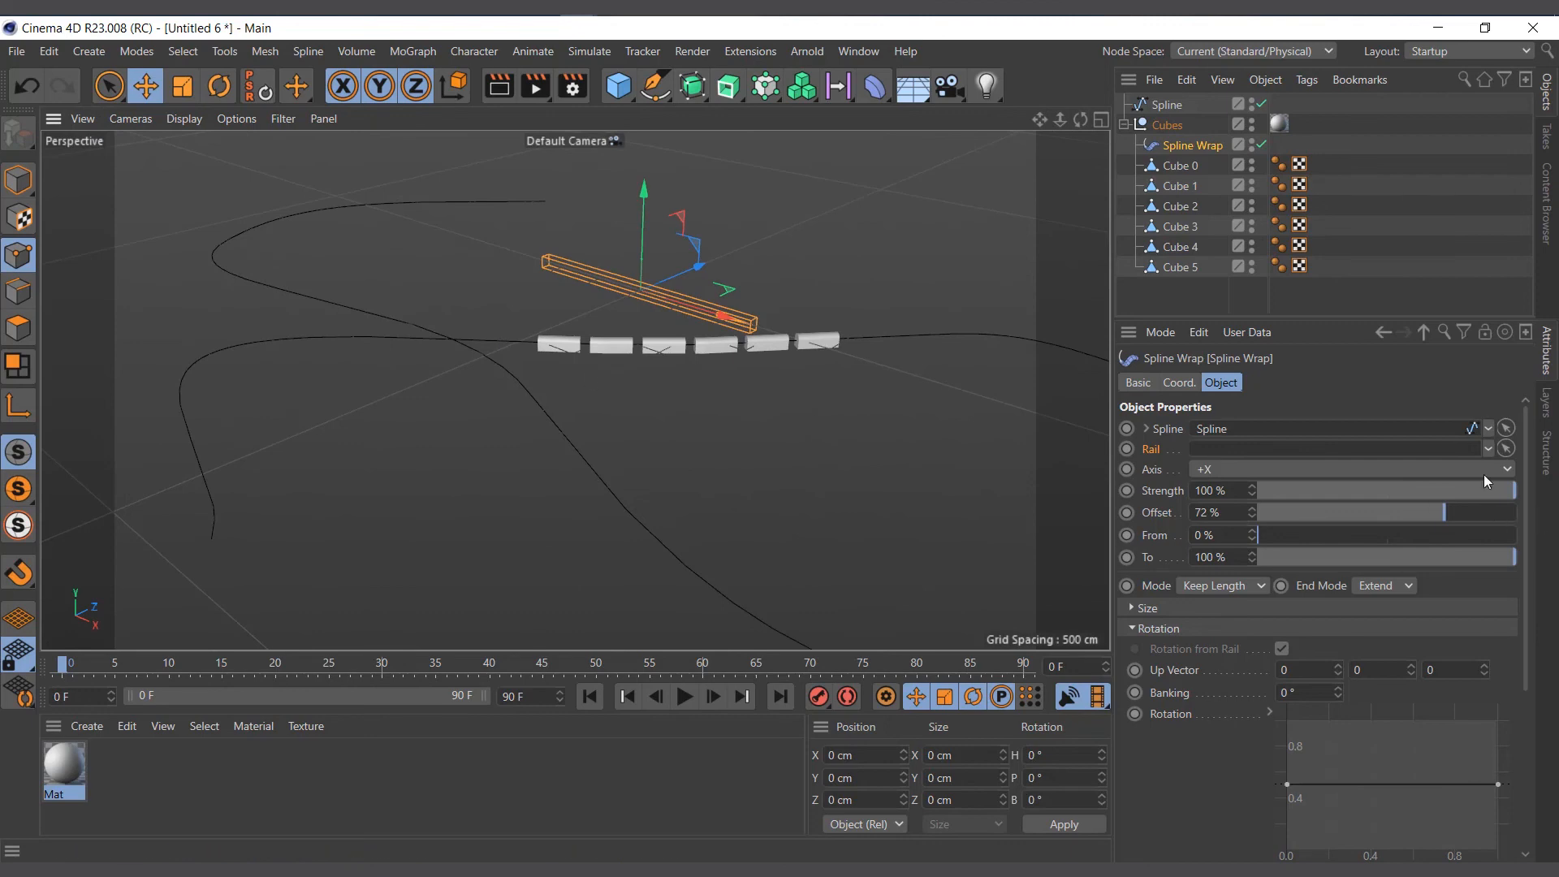
drag(1445, 517, 1247, 499)
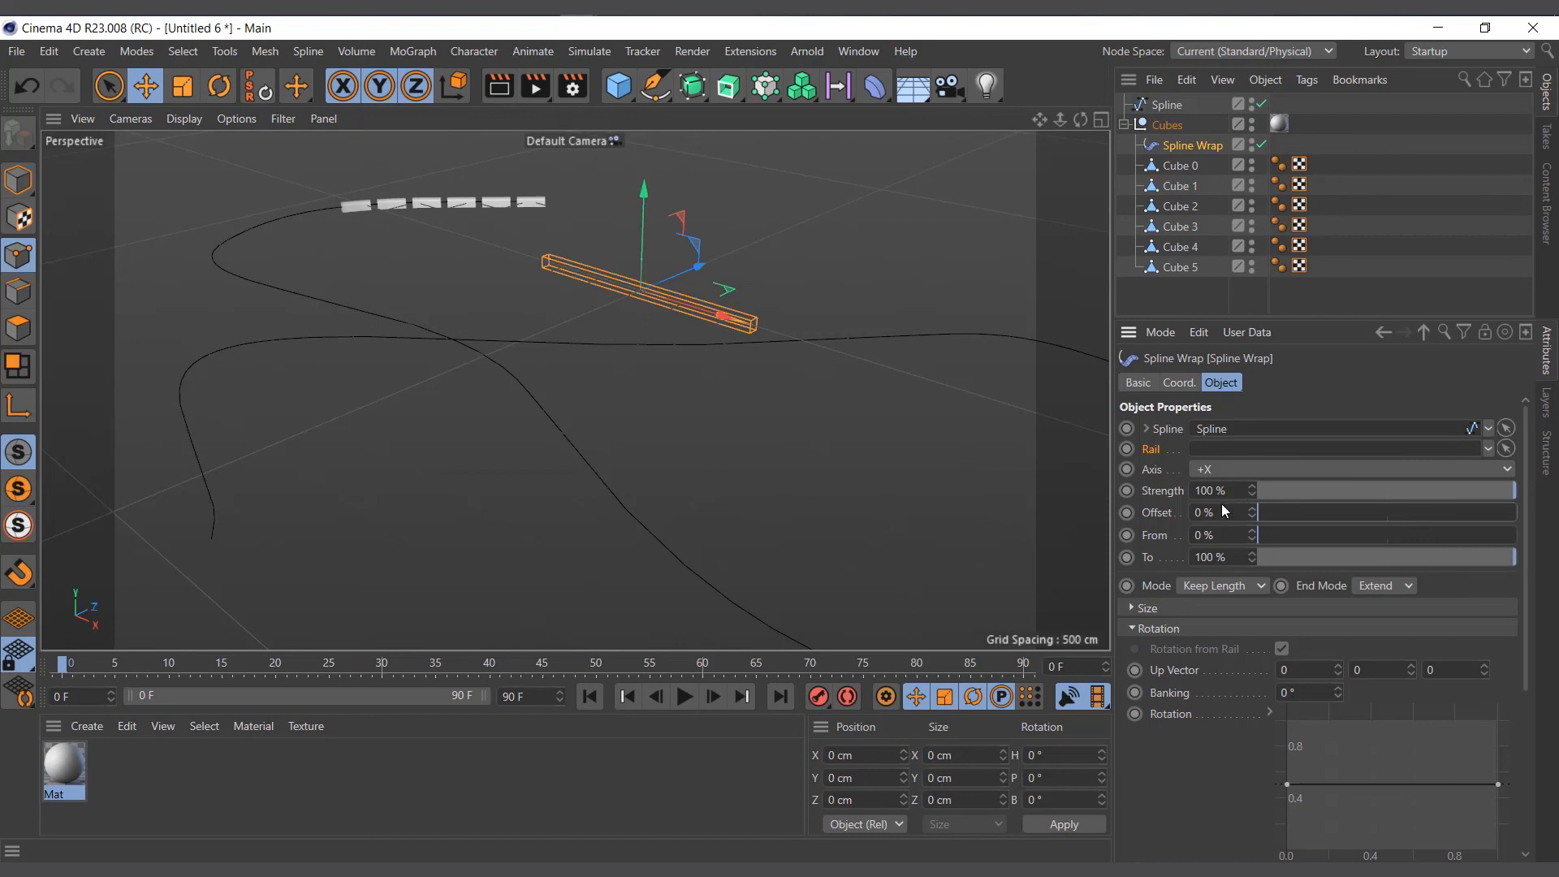